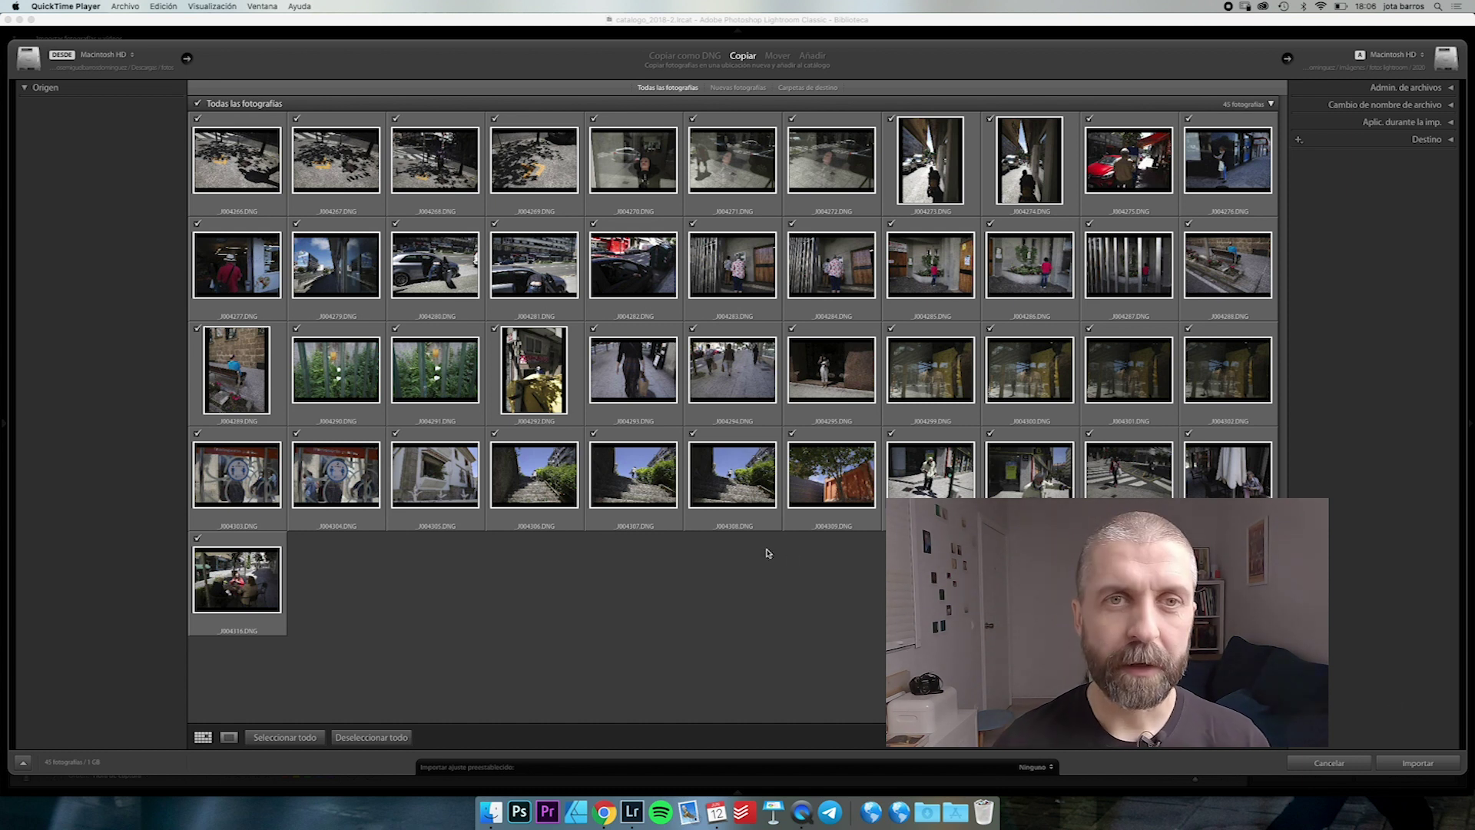
Import the 45 checked street photos into the catalogue as copies.
{"action": "left_click", "coordinate": [1417, 763]}
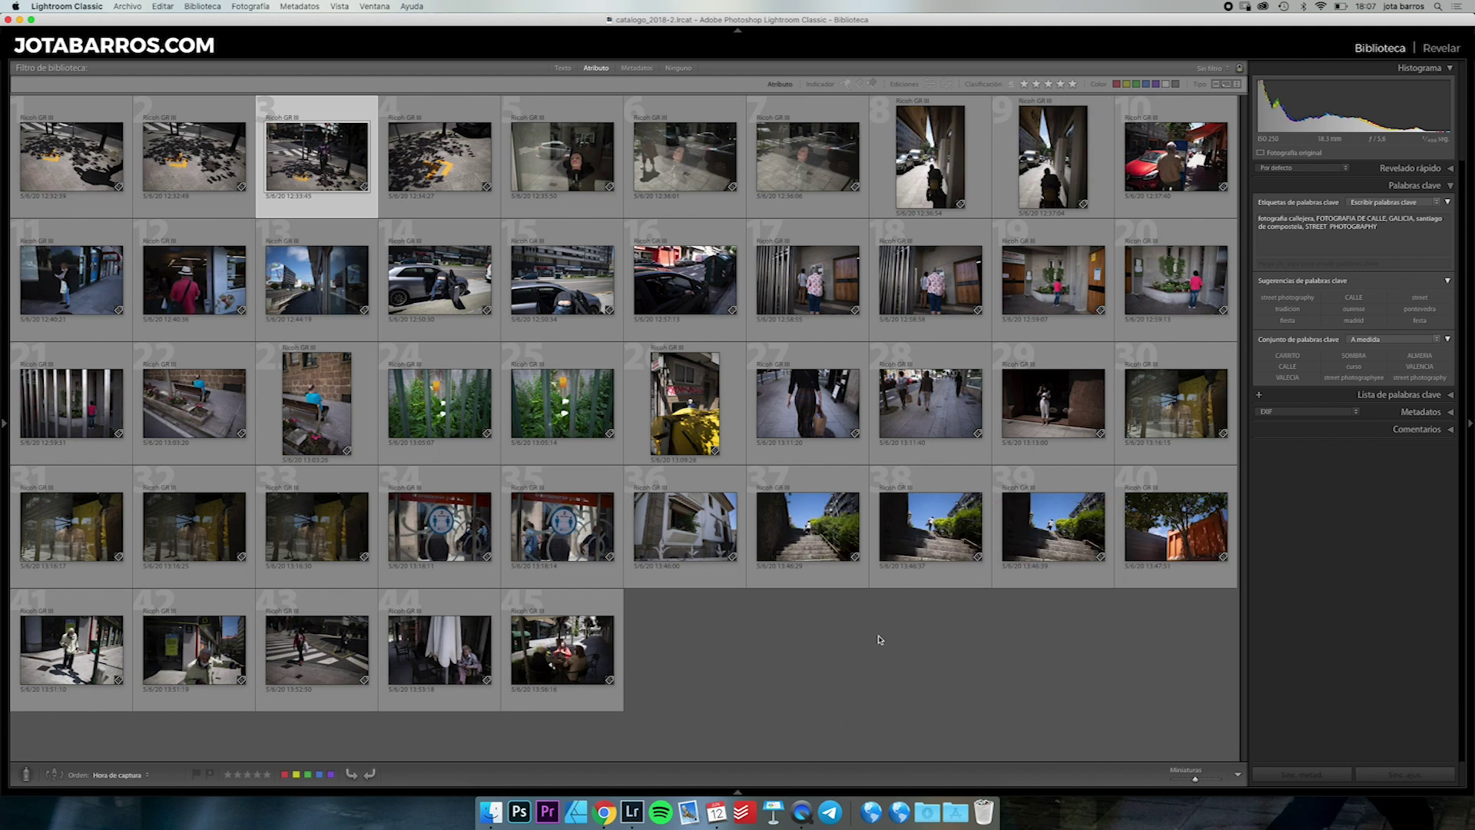
Hide the right panel to widen the grid, select photo 45, and bring up Library View Options.
{"action": "left_click", "coordinate": [1470, 425]}
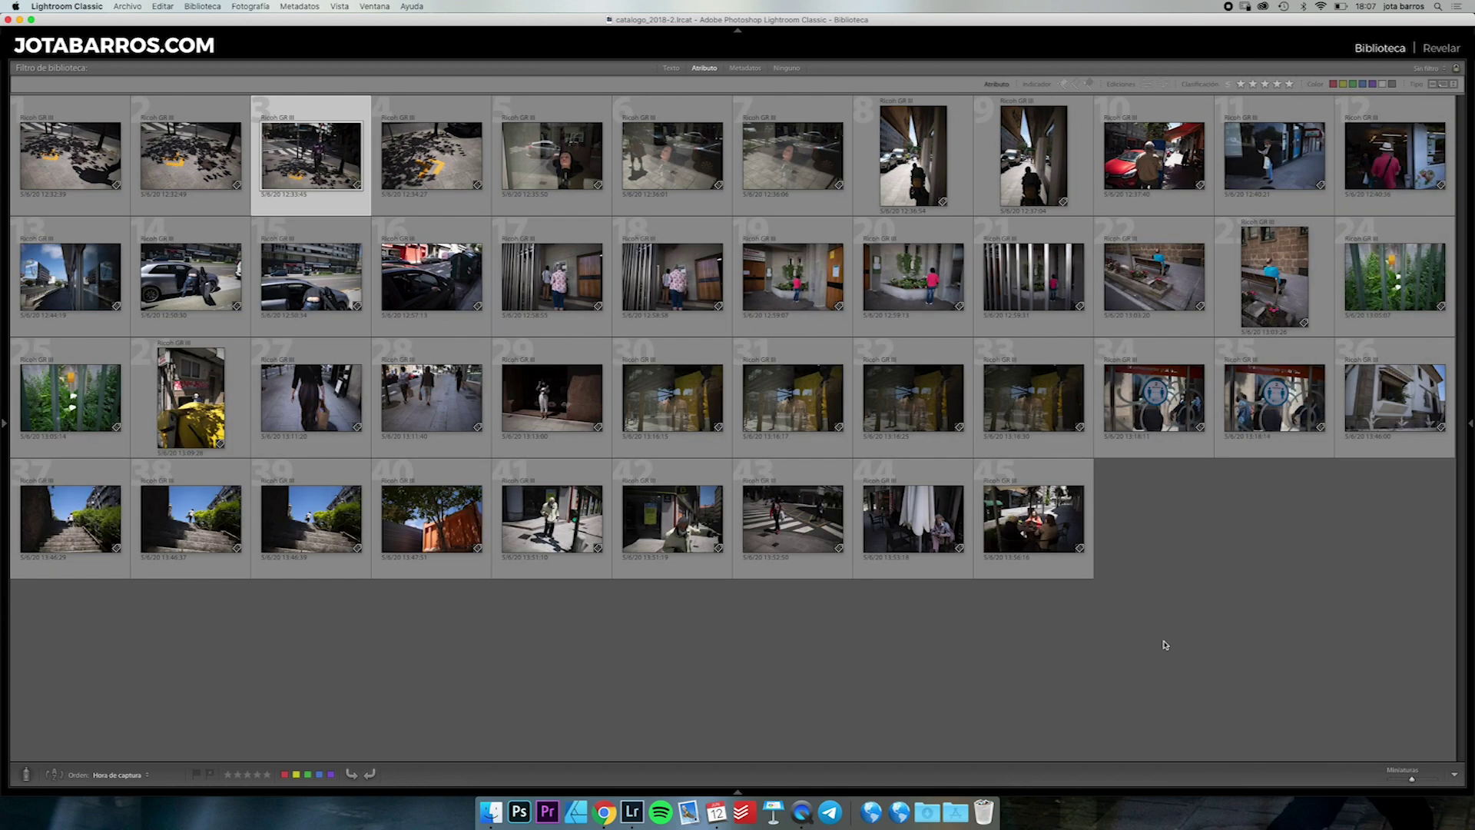
{"action": "left_click", "coordinate": [484, 700]}
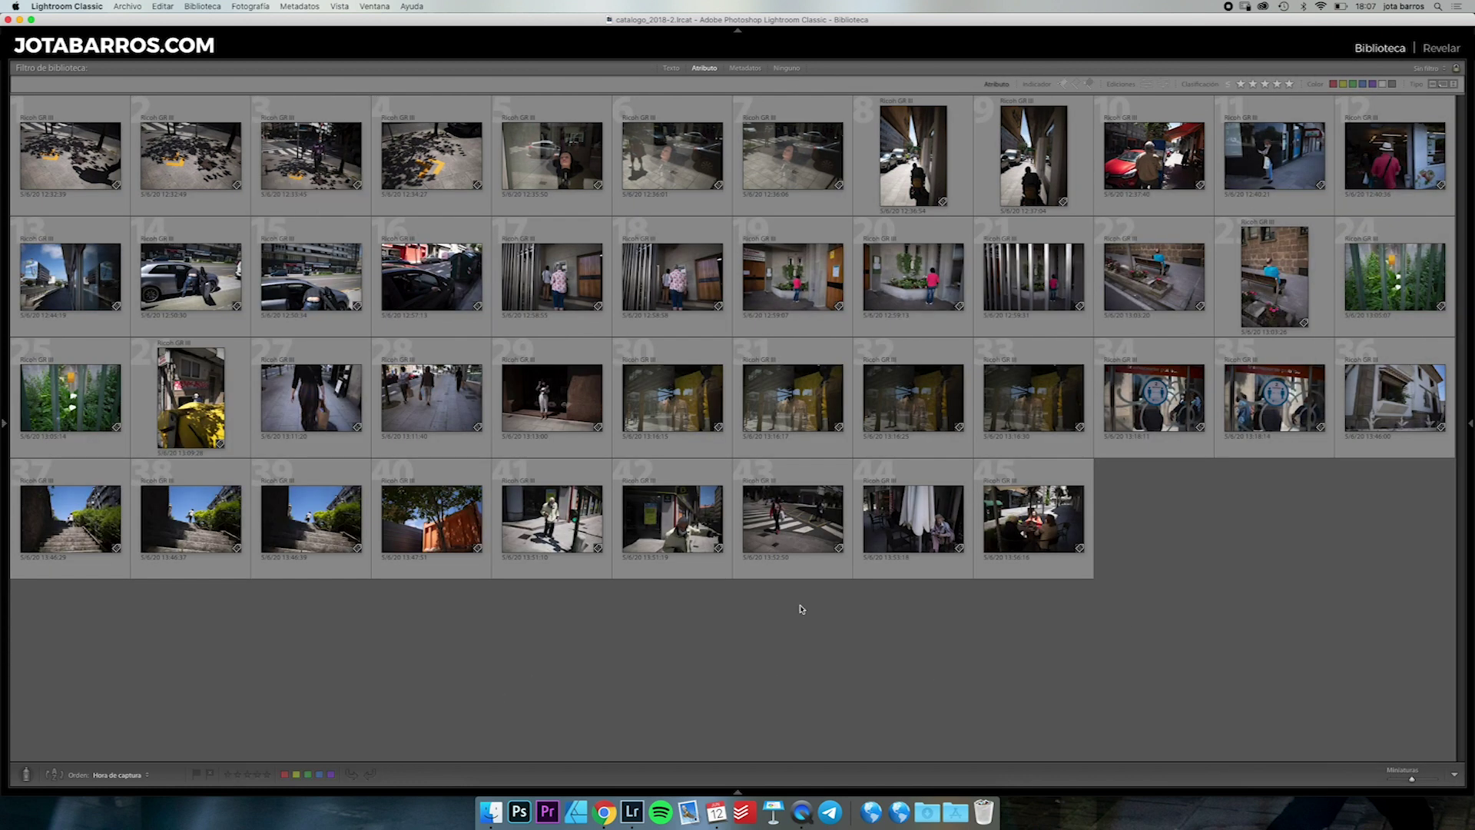
{"action": "left_click", "coordinate": [1033, 517]}
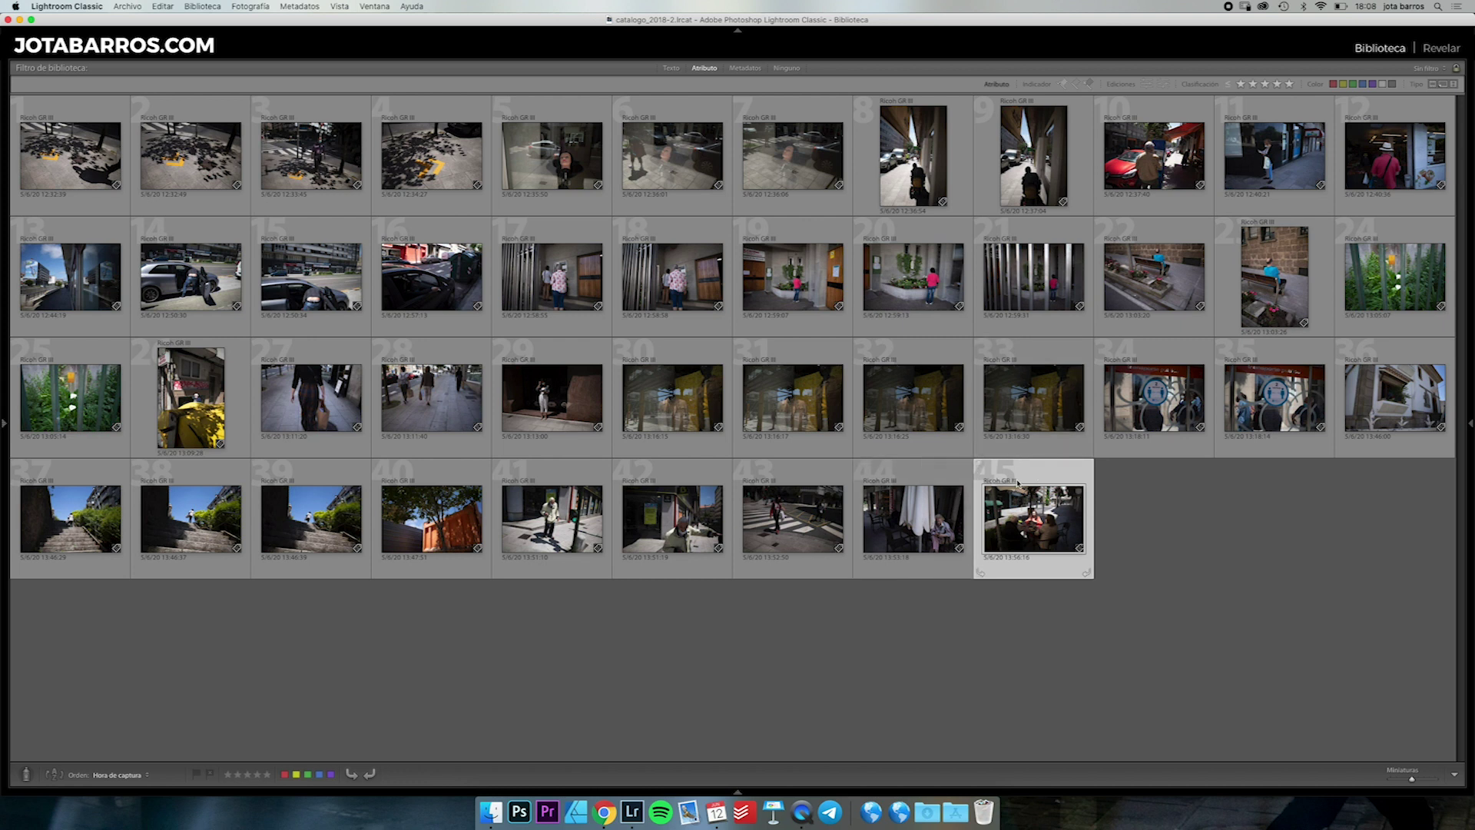
{"action": "key", "text": "super+j"}
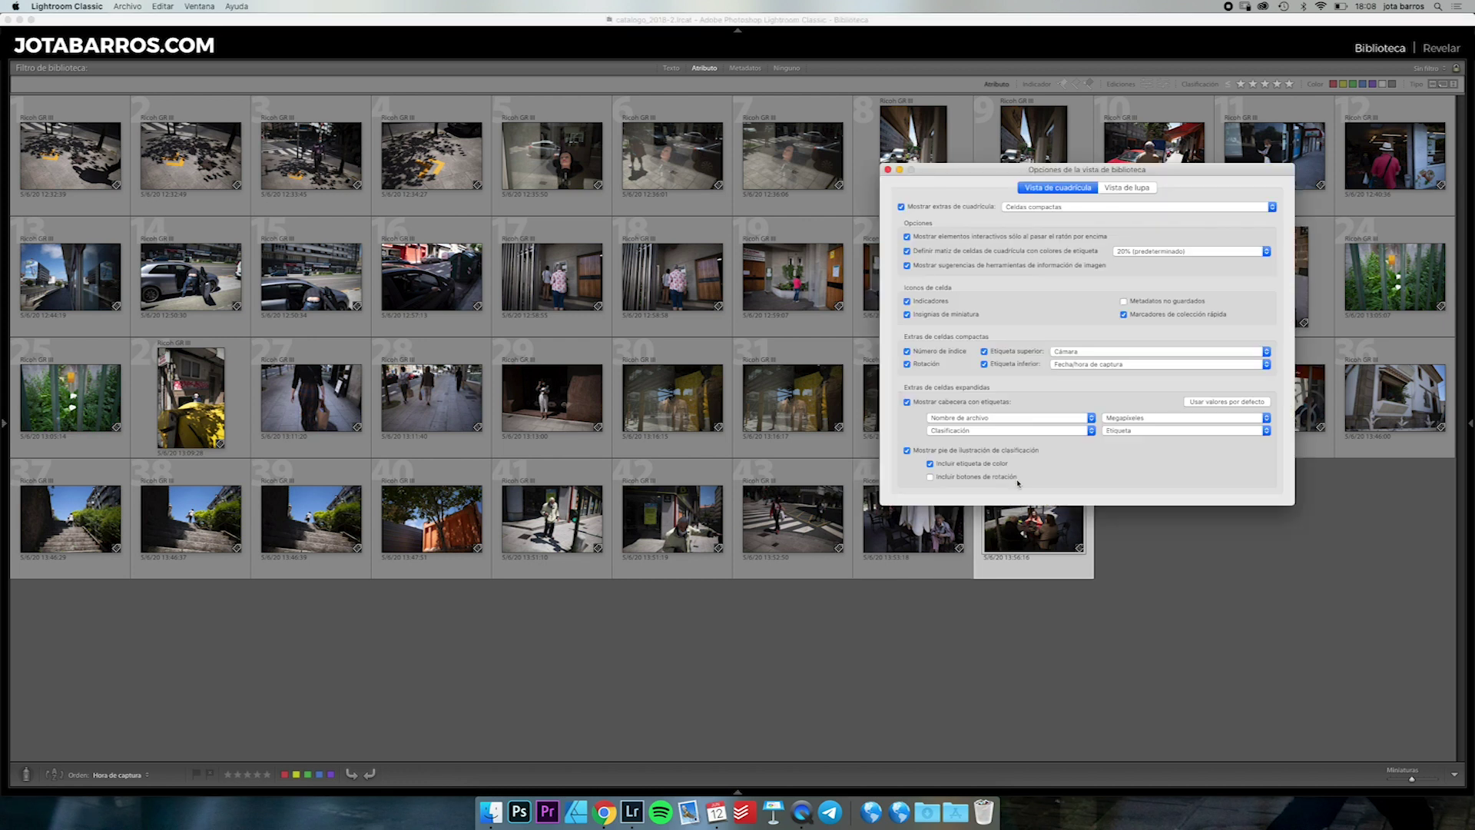
Close Library View Options and cycle the grid cell styles through expanded, plain and compact.
{"action": "left_click", "coordinate": [888, 169]}
{"action": "key", "text": "j"}
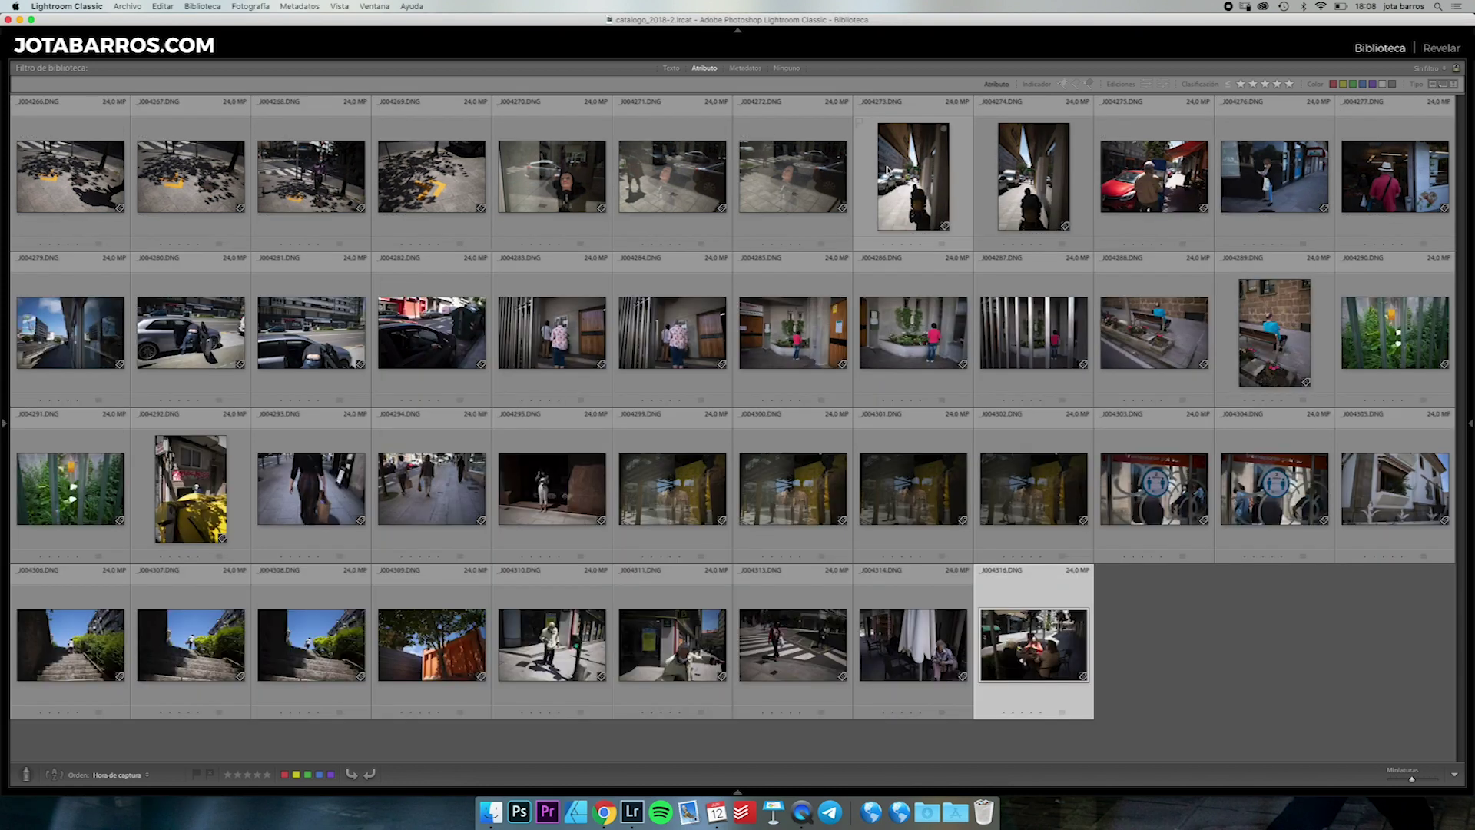
{"action": "key", "text": "j"}
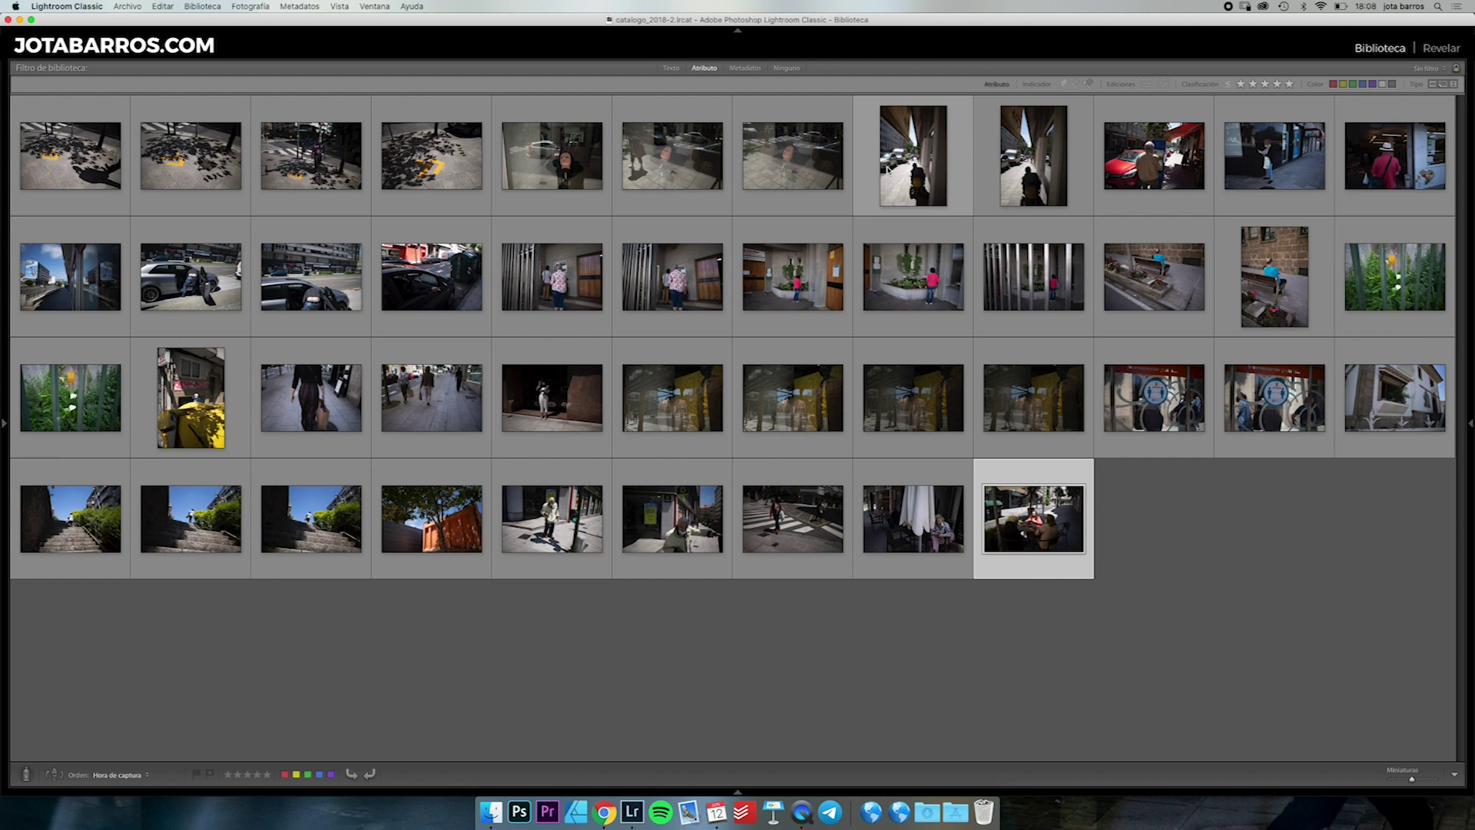
{"action": "key", "text": "j"}
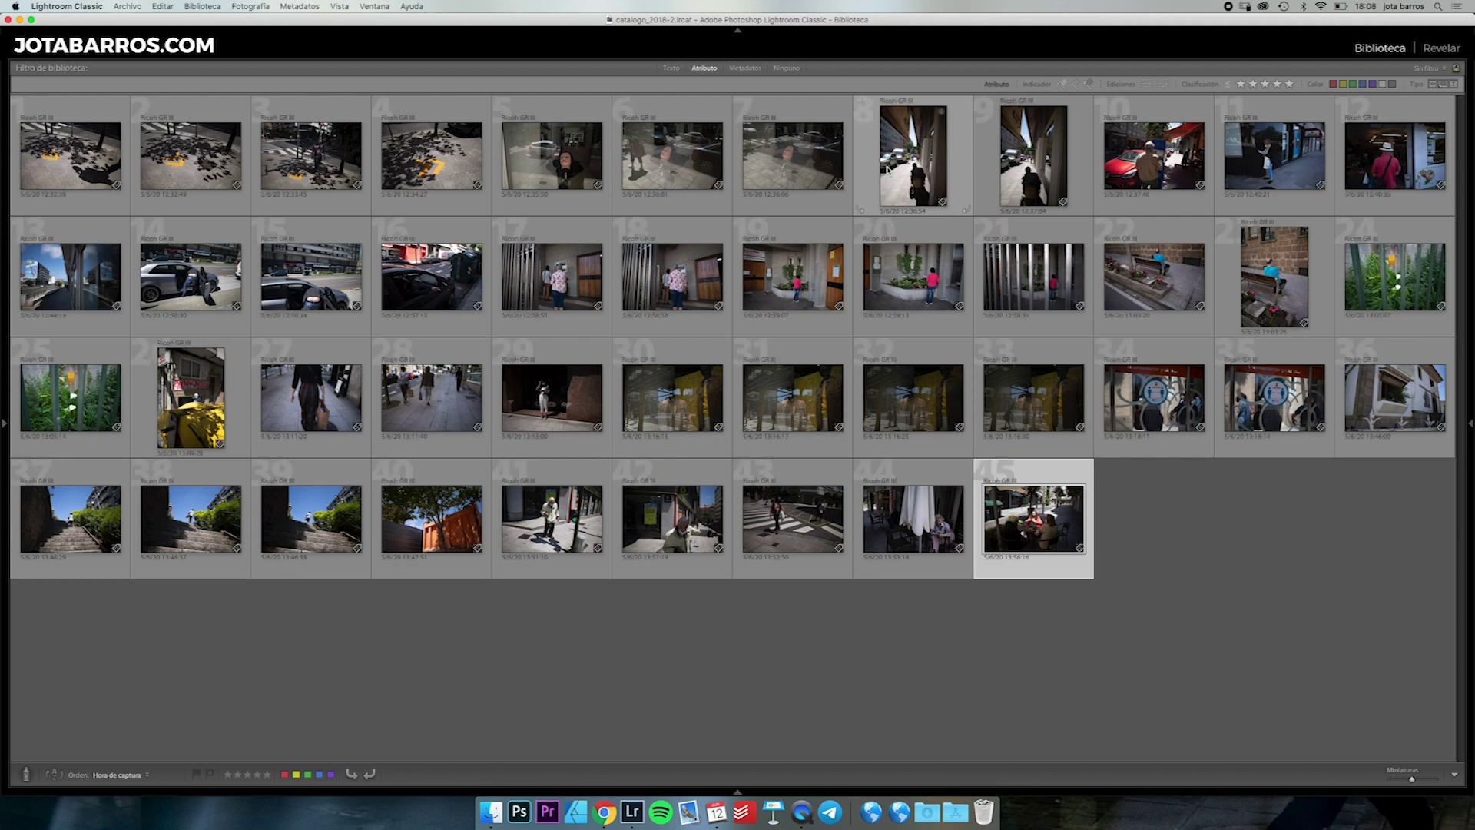
{"action": "key", "text": "j"}
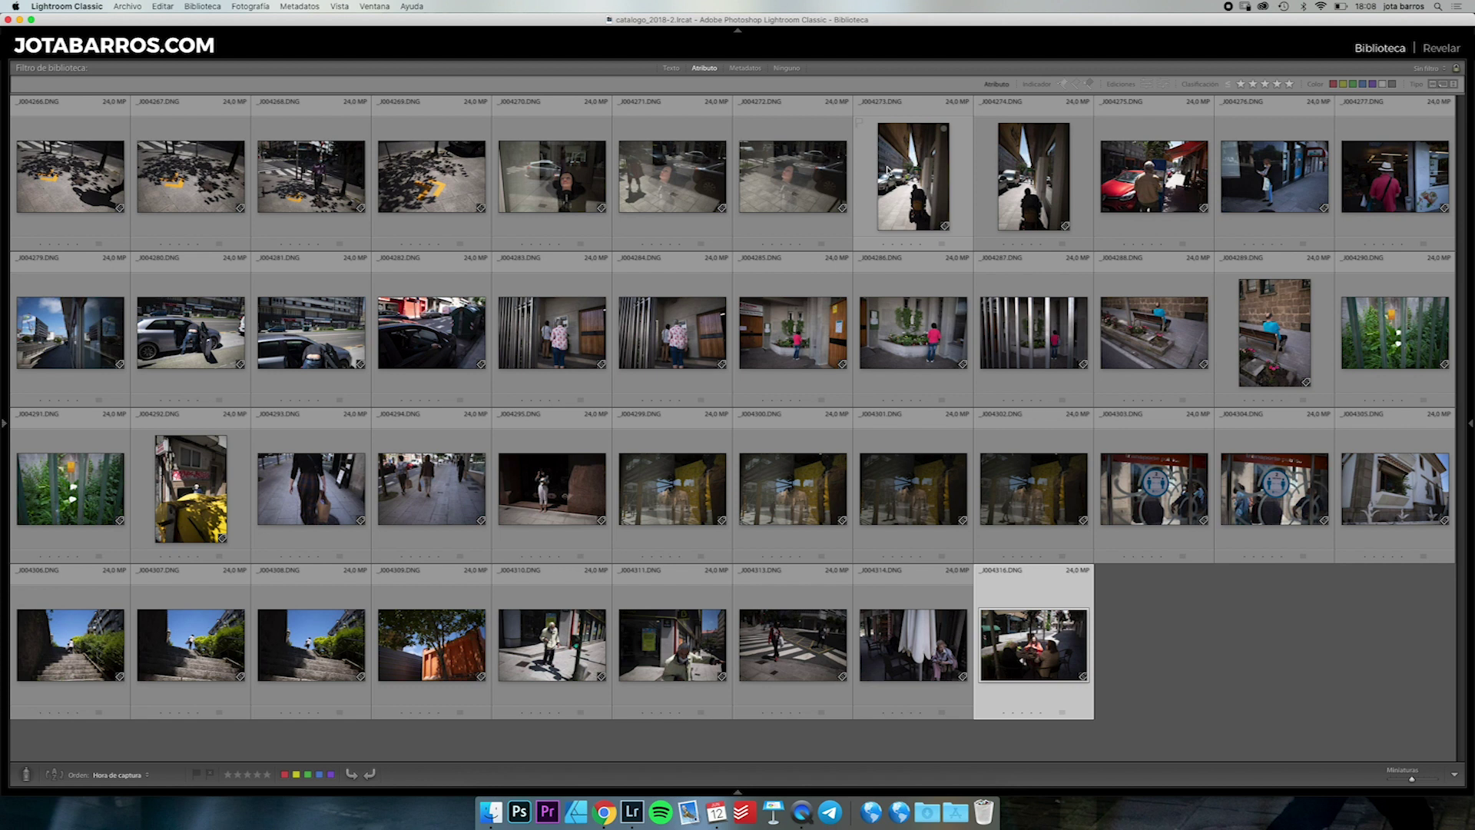
Settle on grid cells showing index number, camera and capture date, then select the first photo.
{"action": "key", "text": "super+j"}
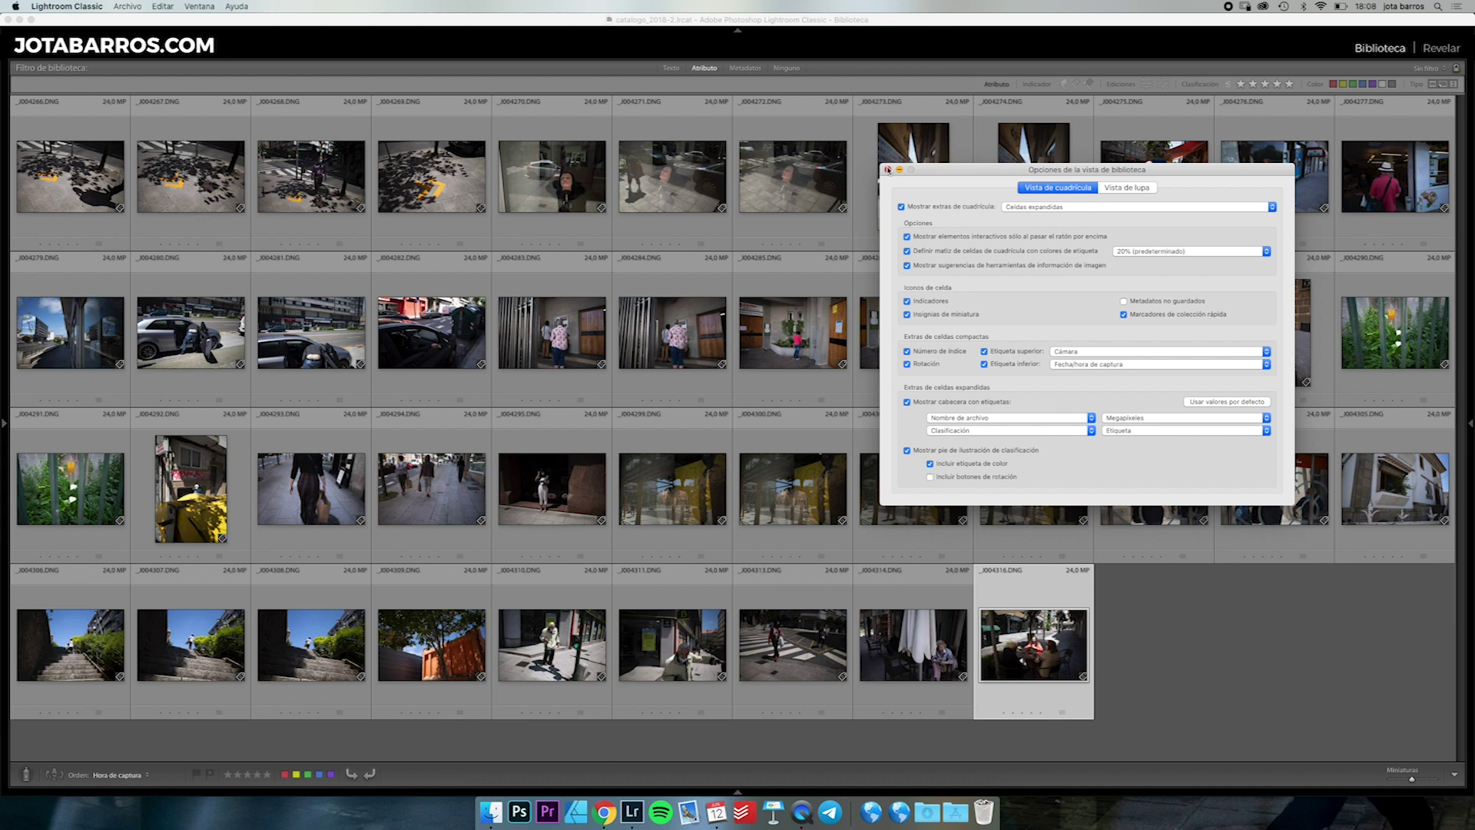
{"action": "left_click", "coordinate": [888, 169]}
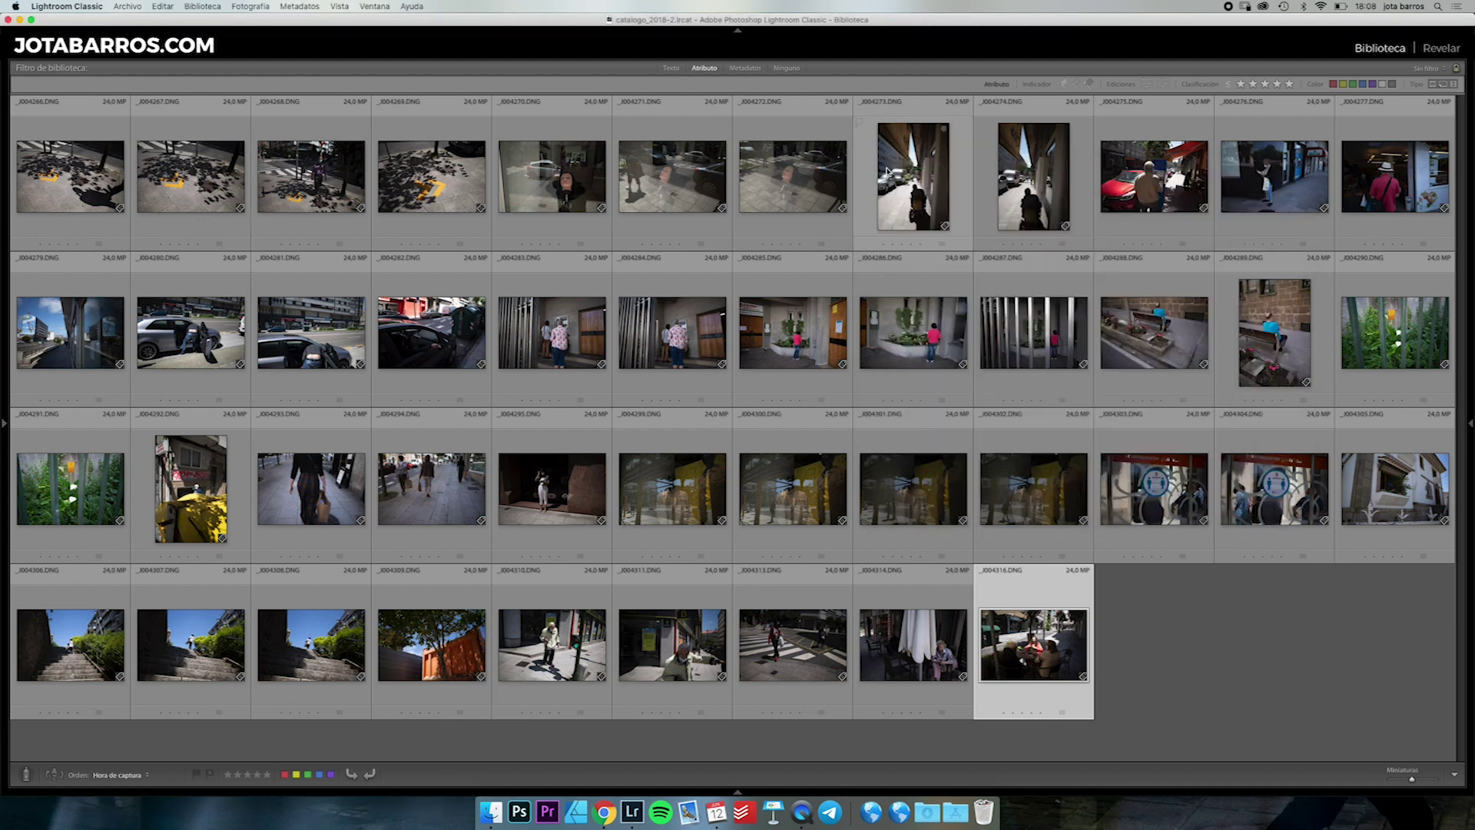
{"action": "key", "text": "j"}
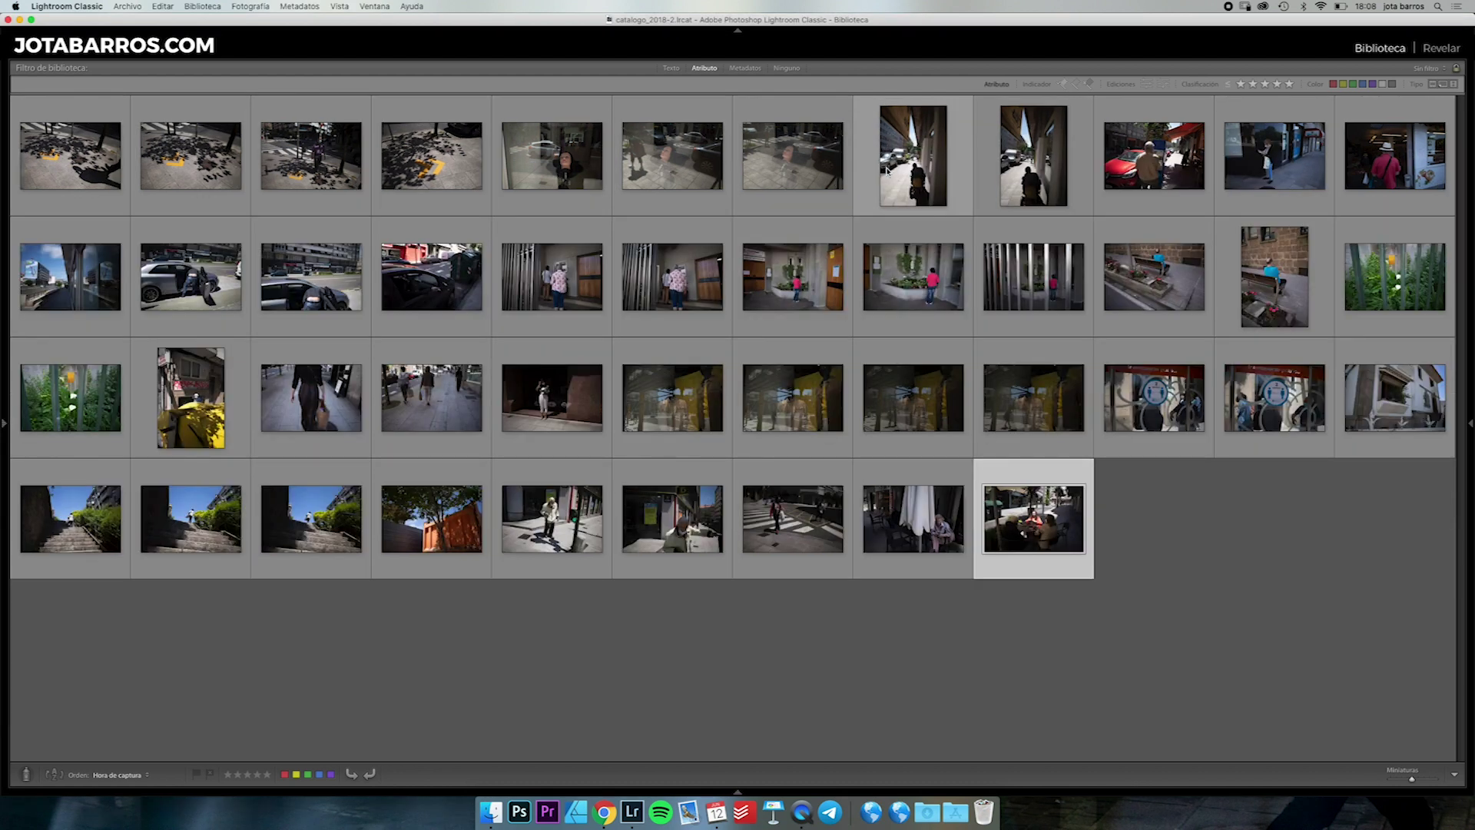
{"action": "key", "text": "j"}
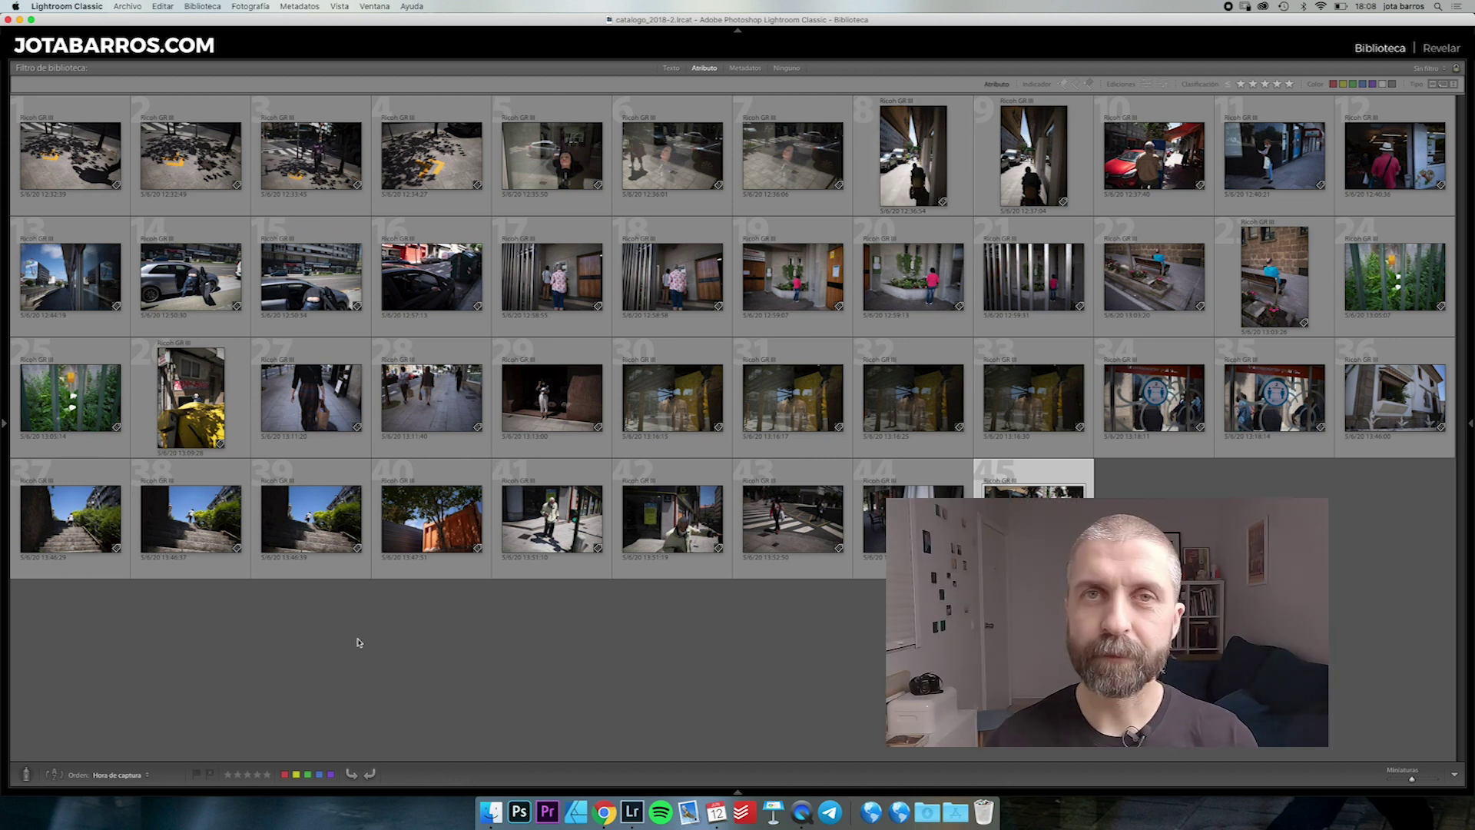
{"action": "left_click", "coordinate": [77, 146]}
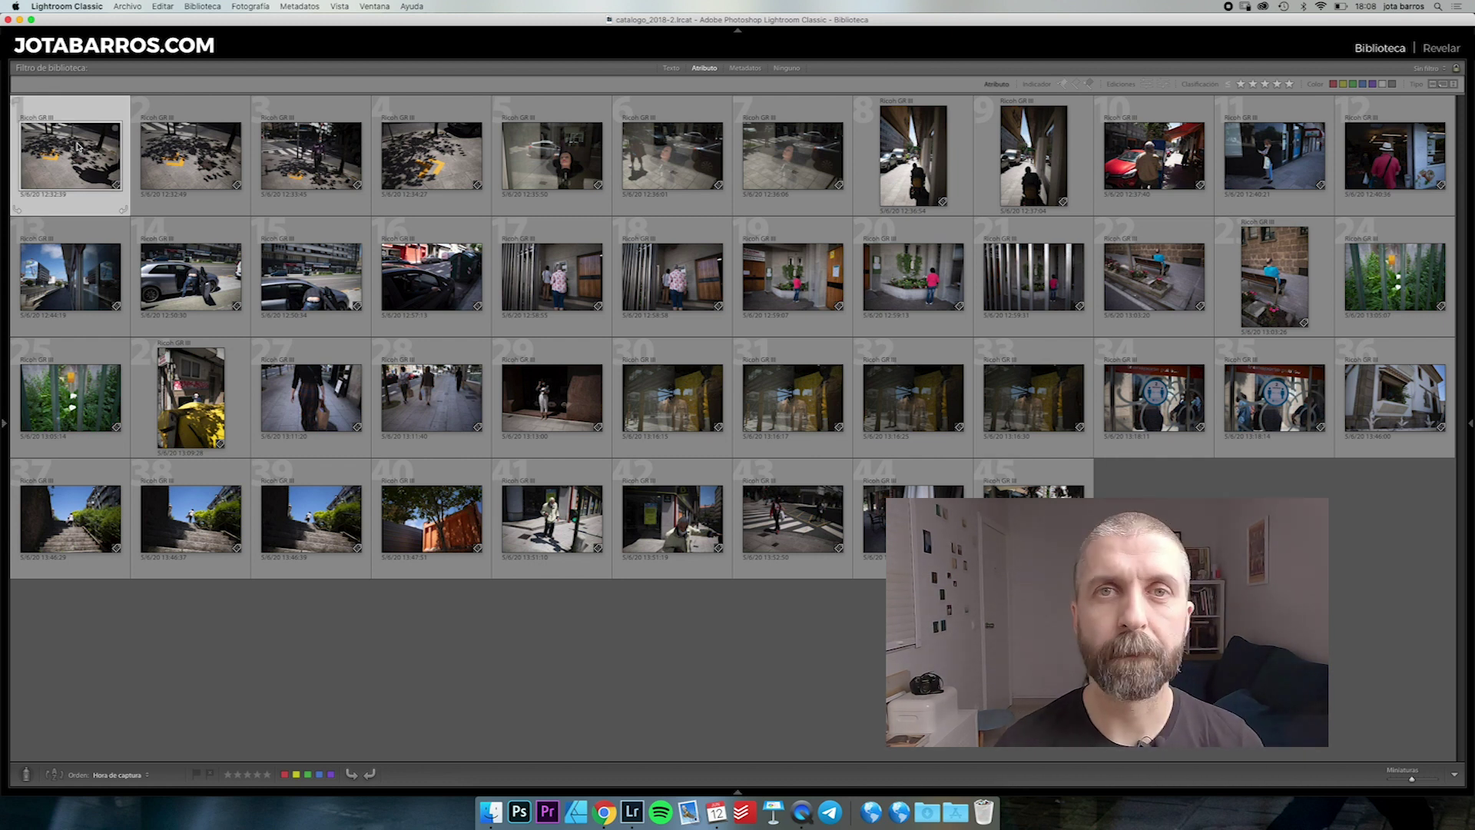
View _J004266.DNG in Loupe, zooming in and out on the shoe, shadow and yellow marking.
{"action": "double_click", "coordinate": [77, 146]}
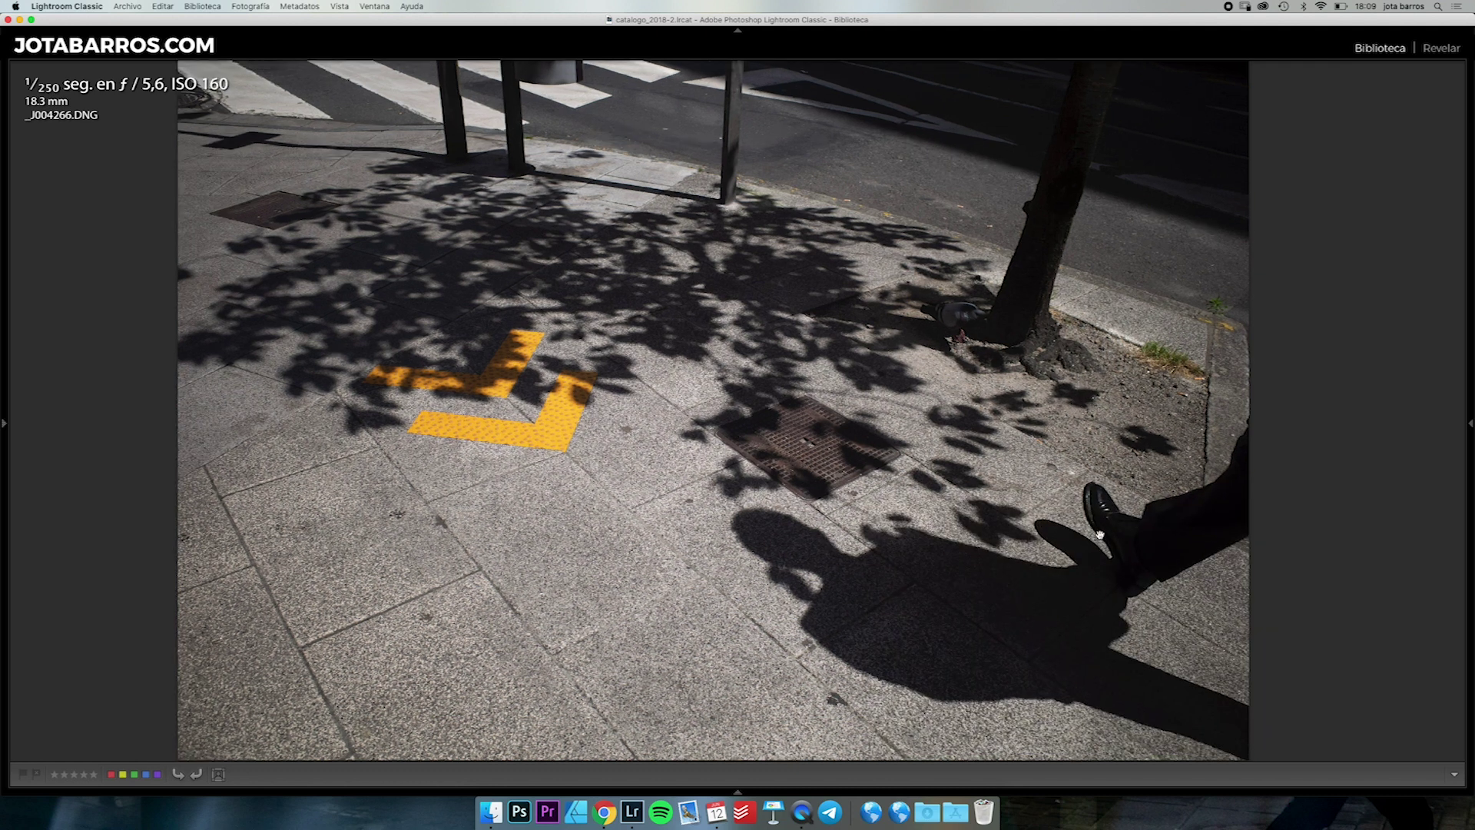
{"action": "left_click", "coordinate": [1100, 536]}
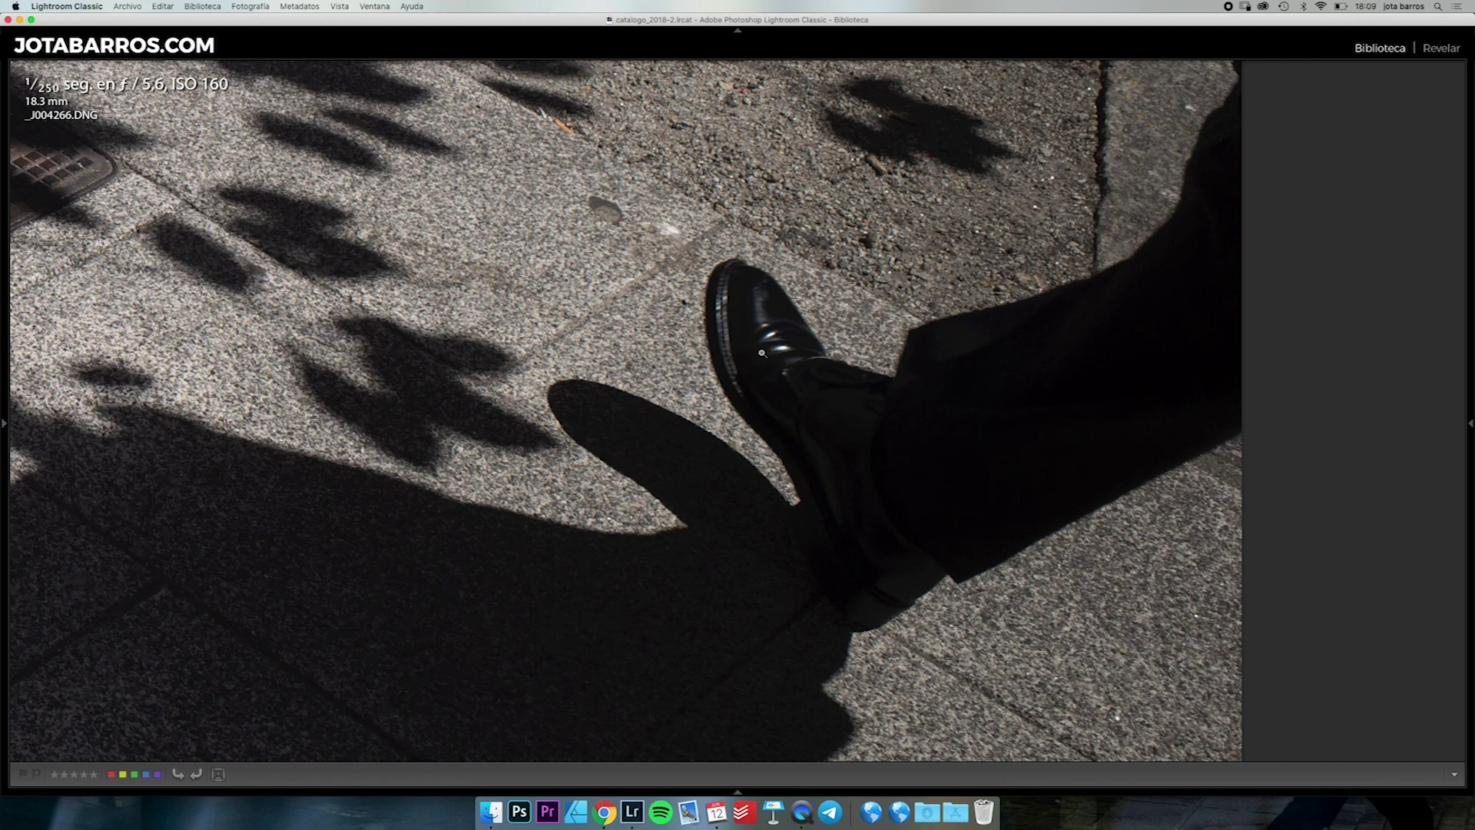
{"action": "left_click", "coordinate": [762, 353]}
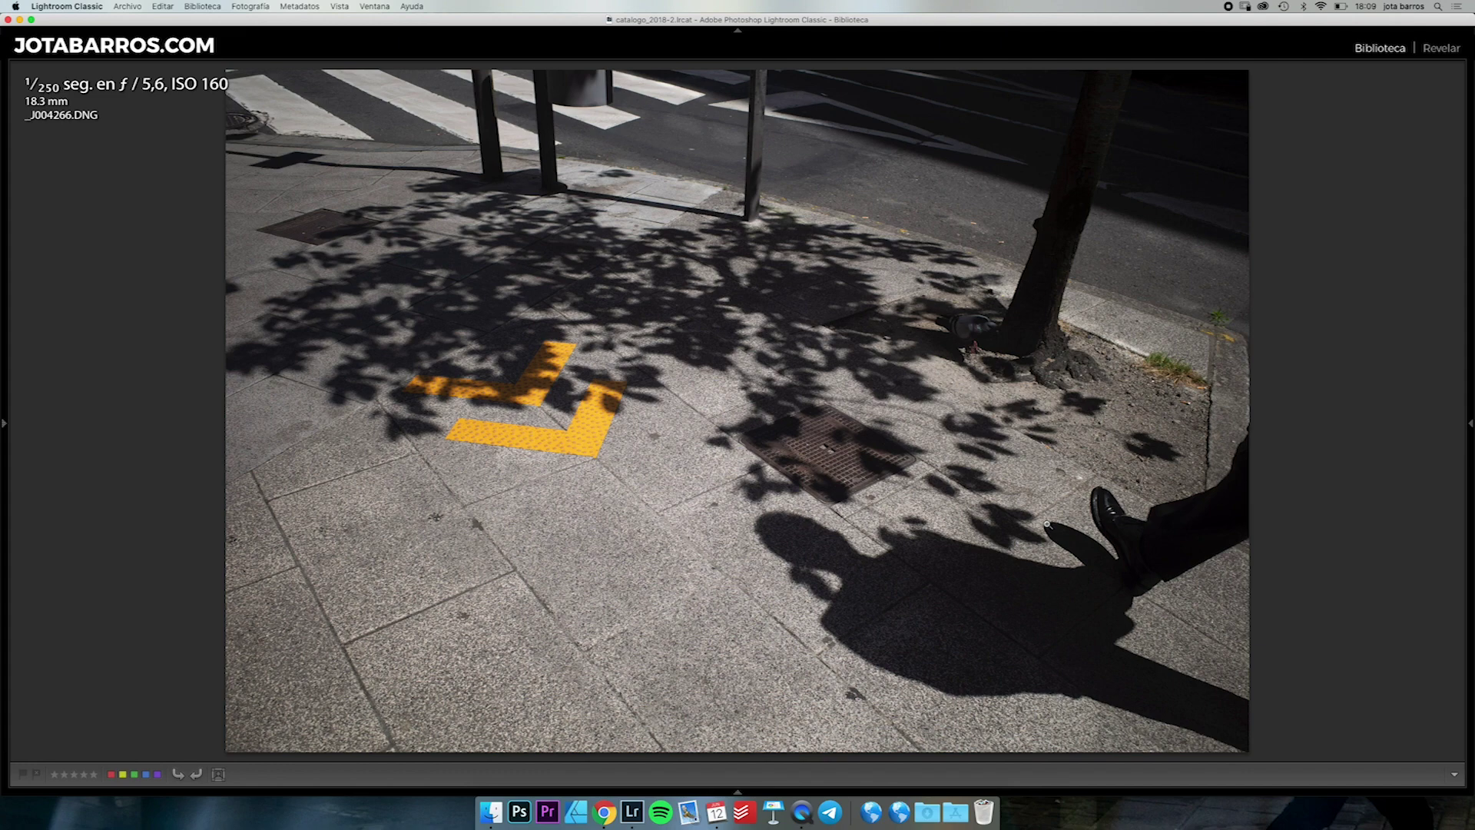
{"action": "left_click", "coordinate": [793, 539]}
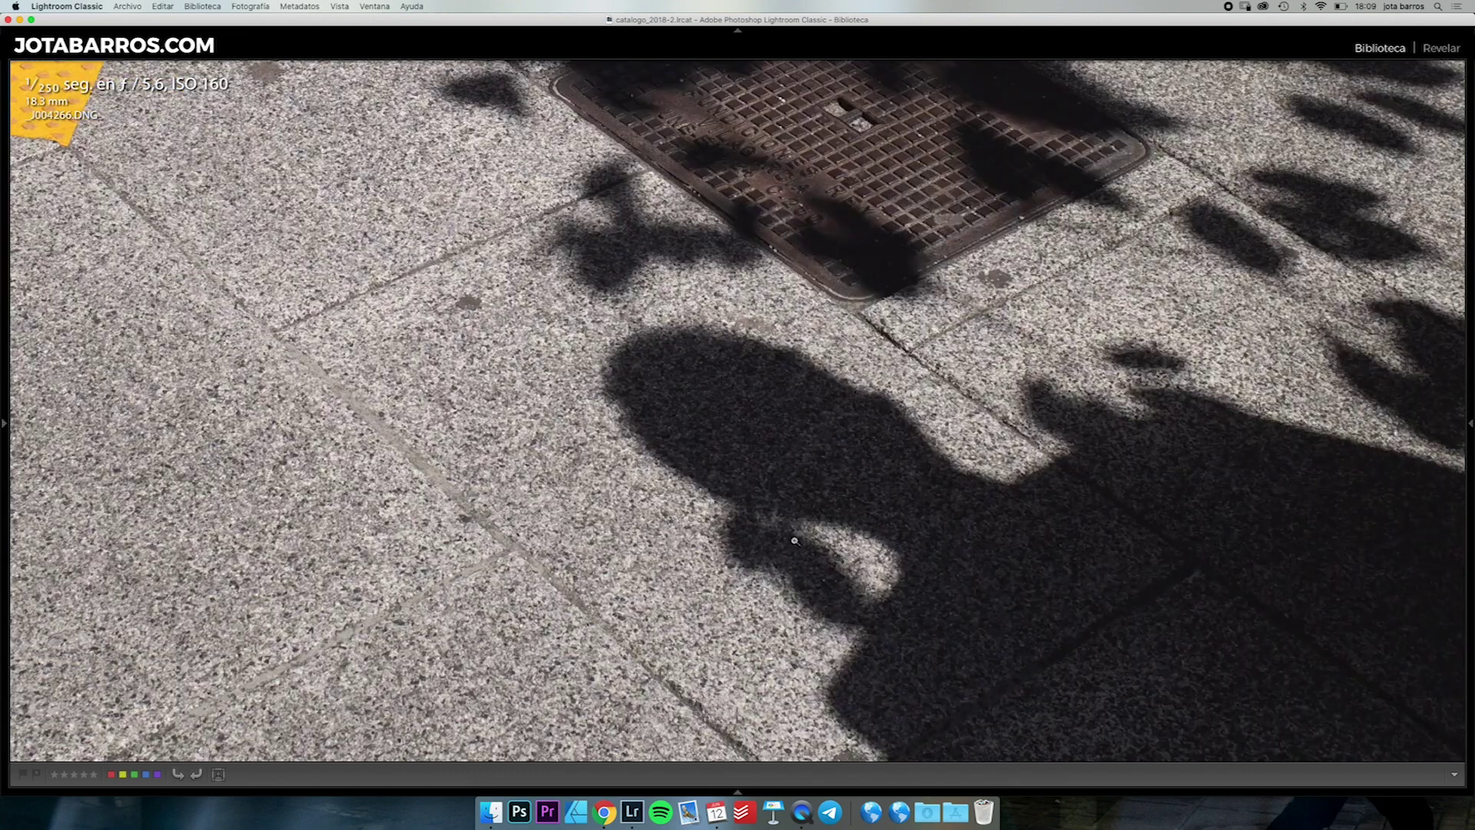
{"action": "left_click", "coordinate": [795, 541]}
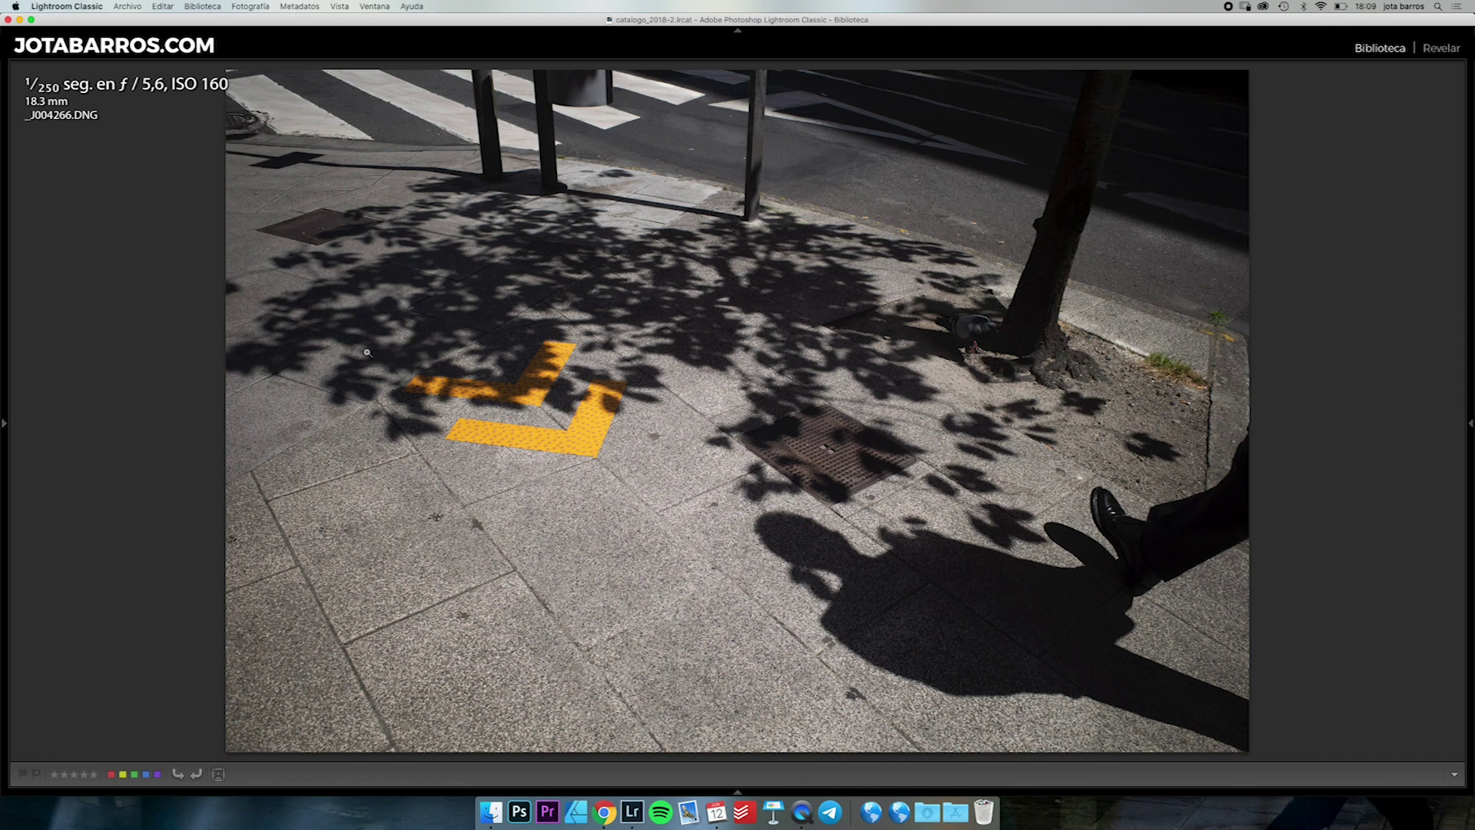
{"action": "left_click", "coordinate": [559, 416]}
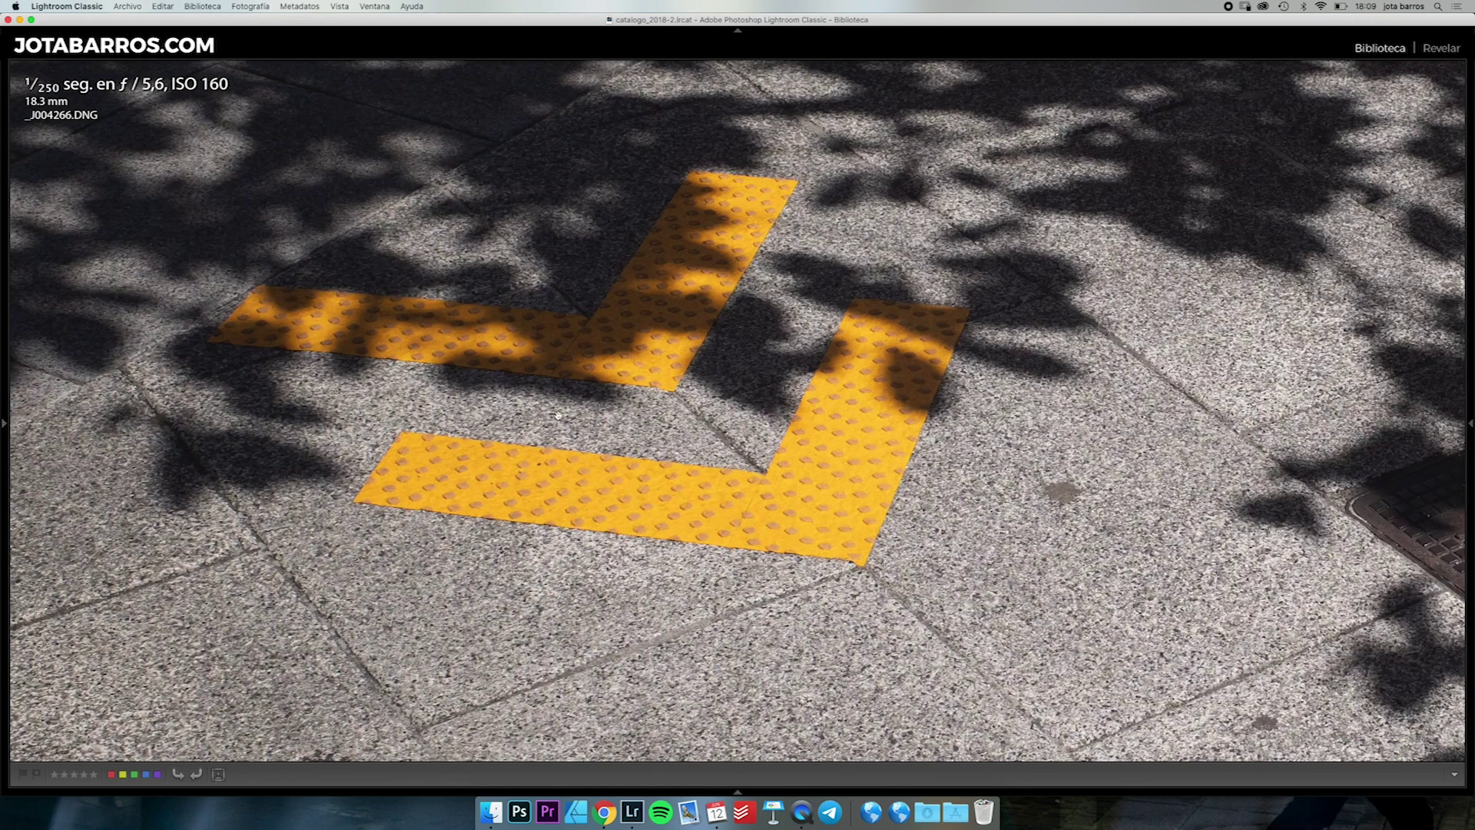
{"action": "left_click", "coordinate": [559, 416]}
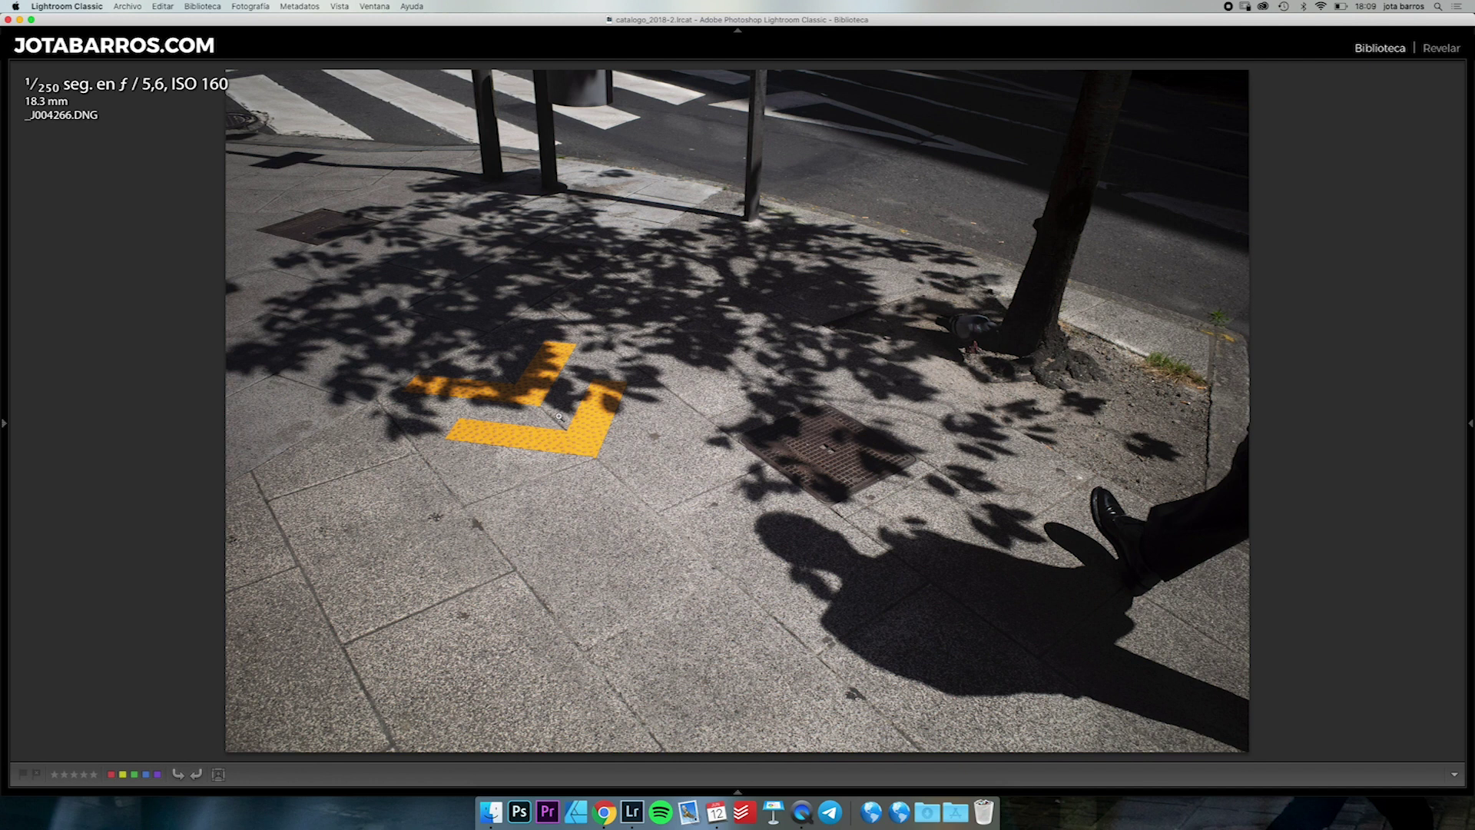
Check _J004267.DNG's leaf shadows at 1:1, then advance to _J004268.DNG.
{"action": "key", "text": "Right"}
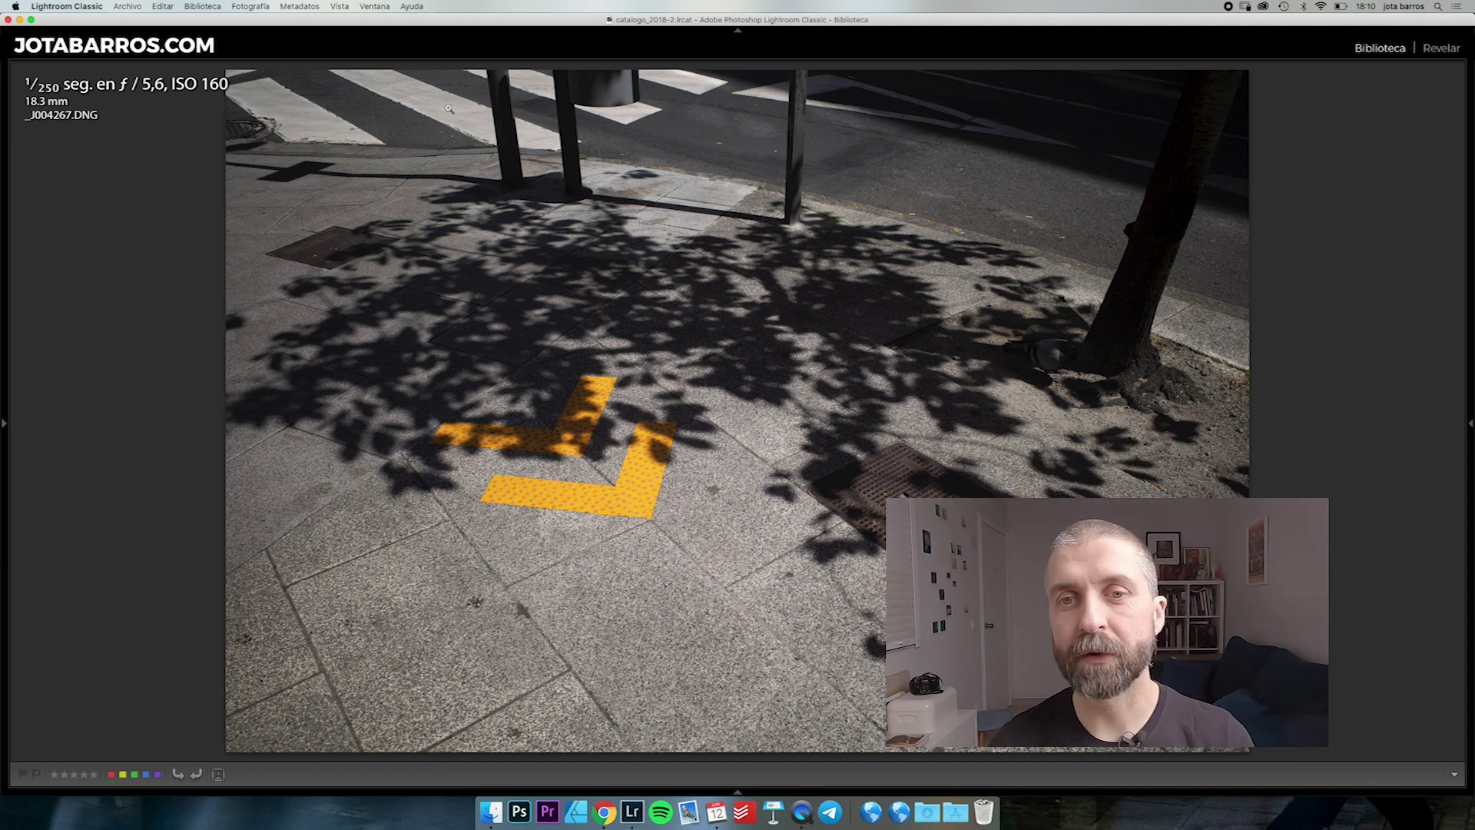
{"action": "left_click", "coordinate": [855, 388]}
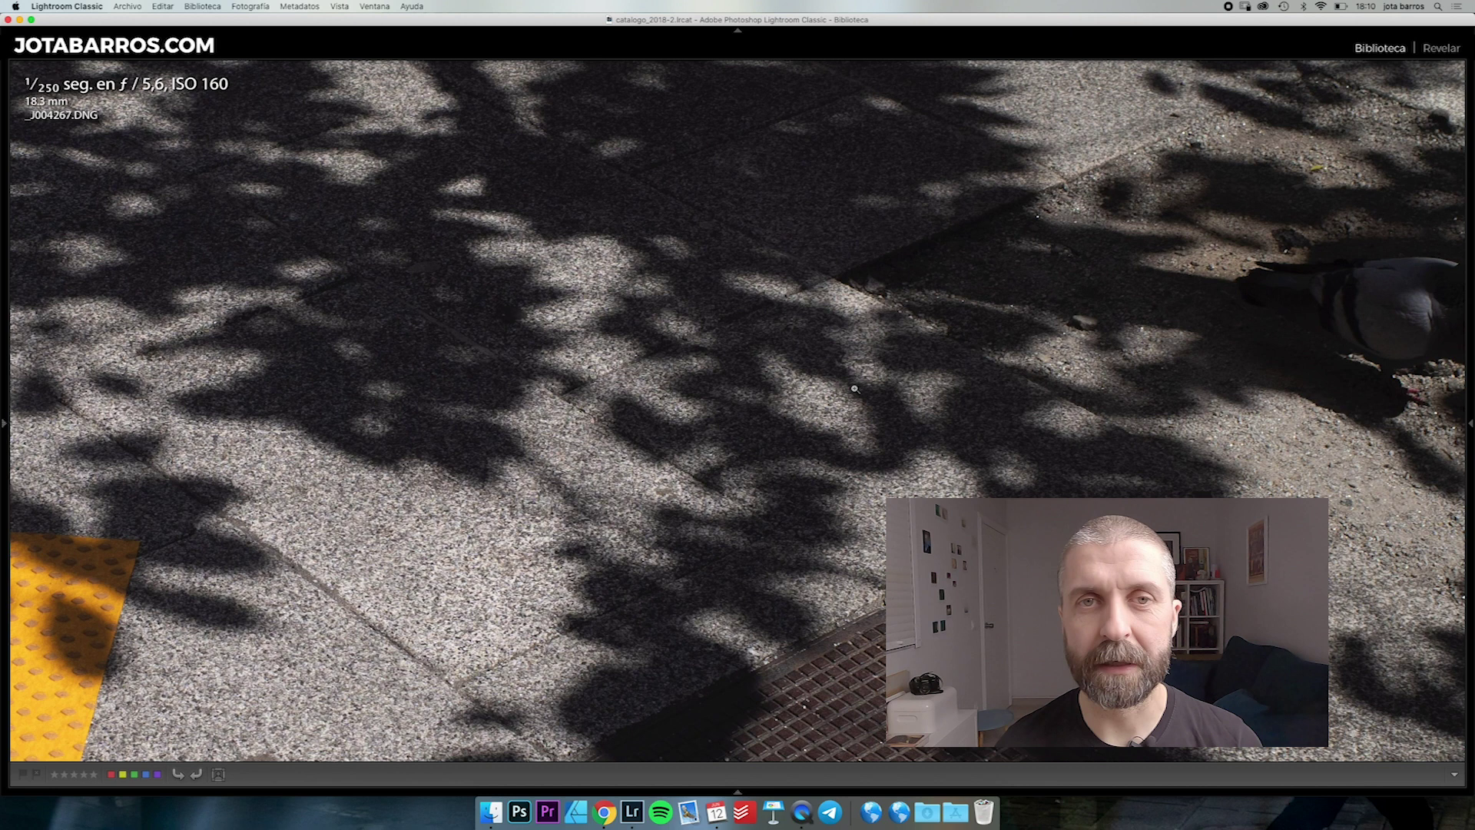
{"action": "left_click", "coordinate": [855, 389]}
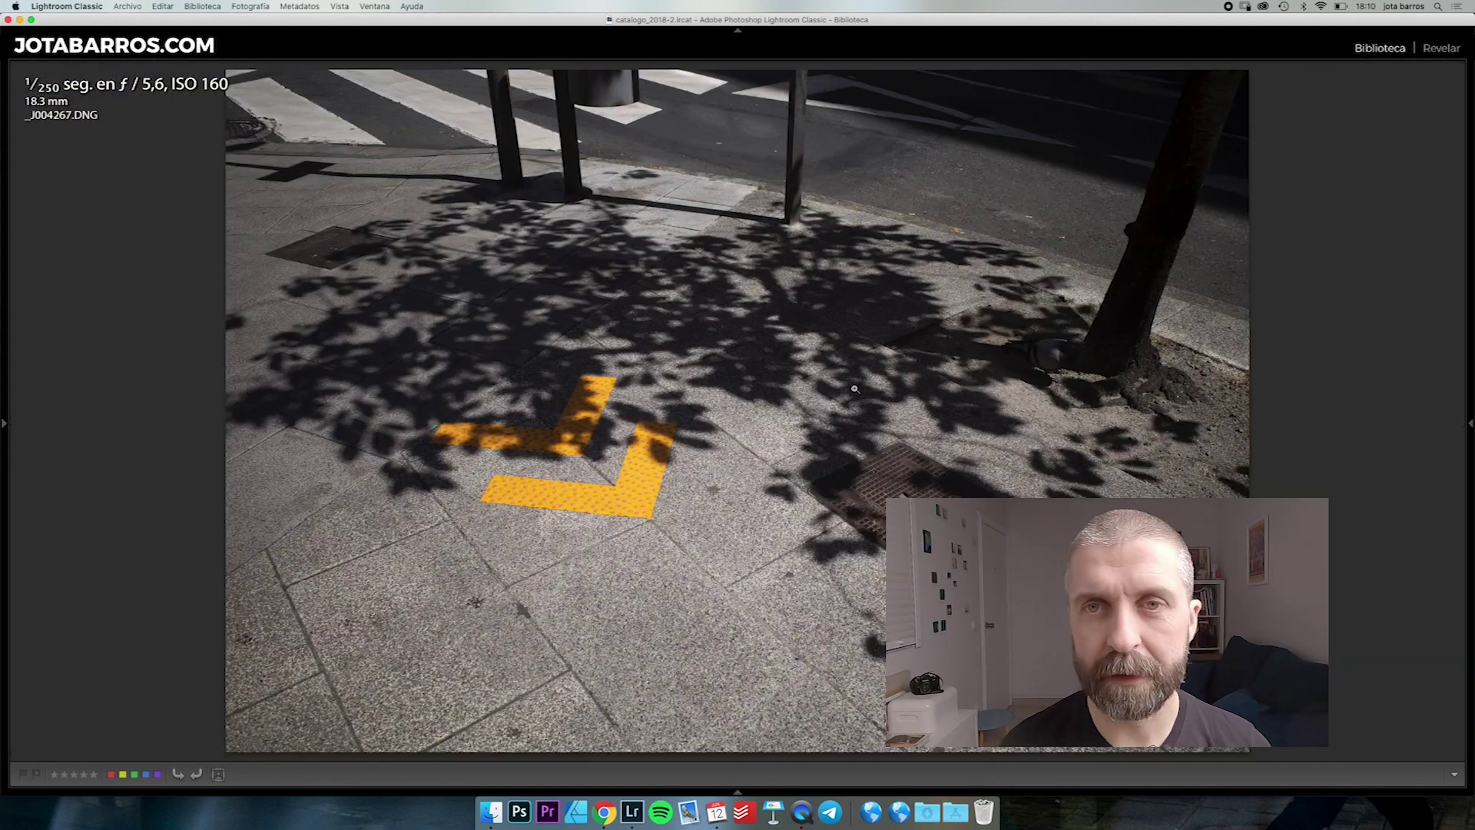
{"action": "key", "text": "Right"}
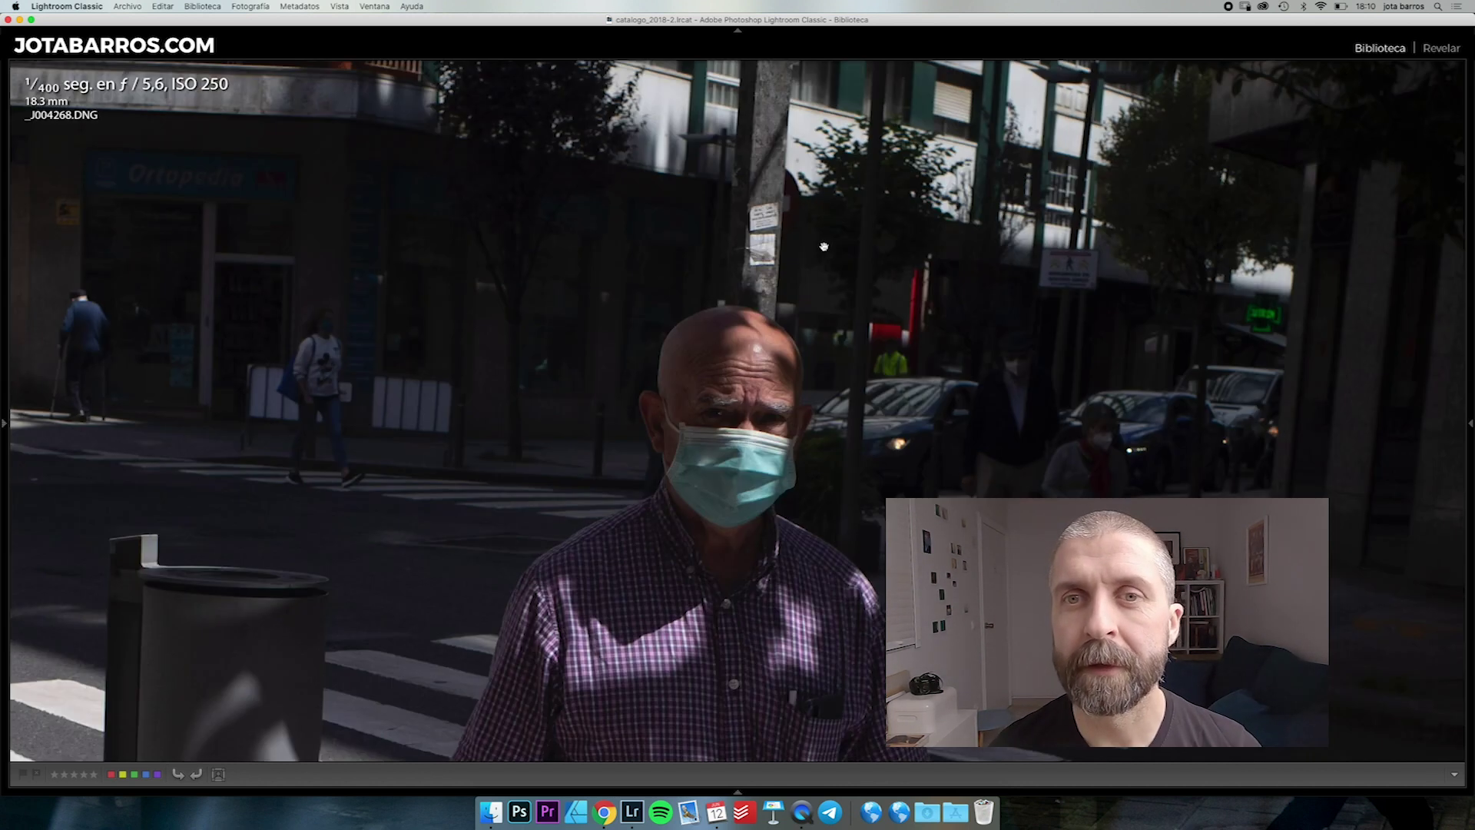
Inspect the masked man's face at 1:1, then step to the yellow sidewalk arrows photo.
{"action": "left_click", "coordinate": [825, 249]}
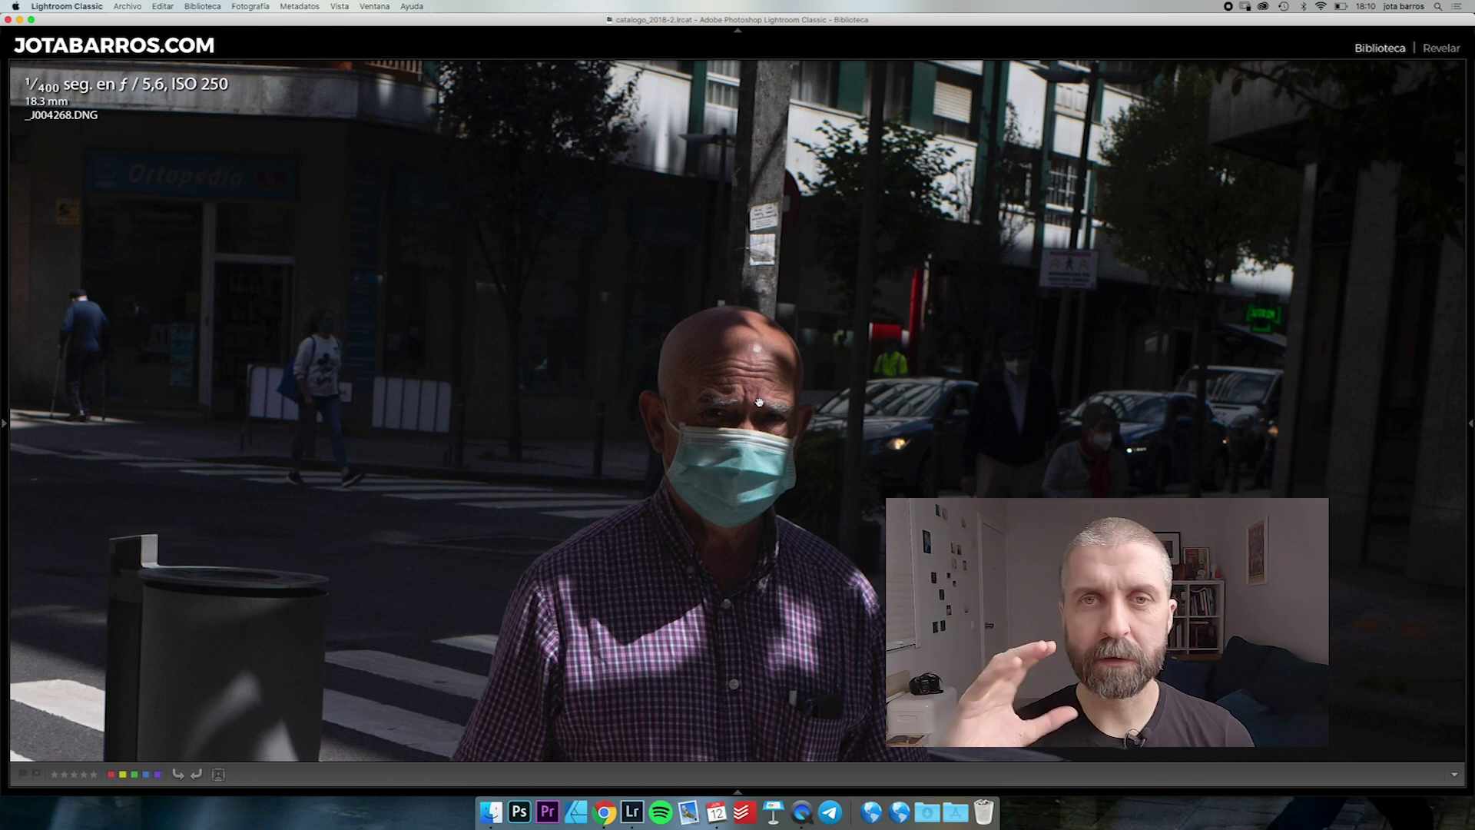
{"action": "key", "text": "Right"}
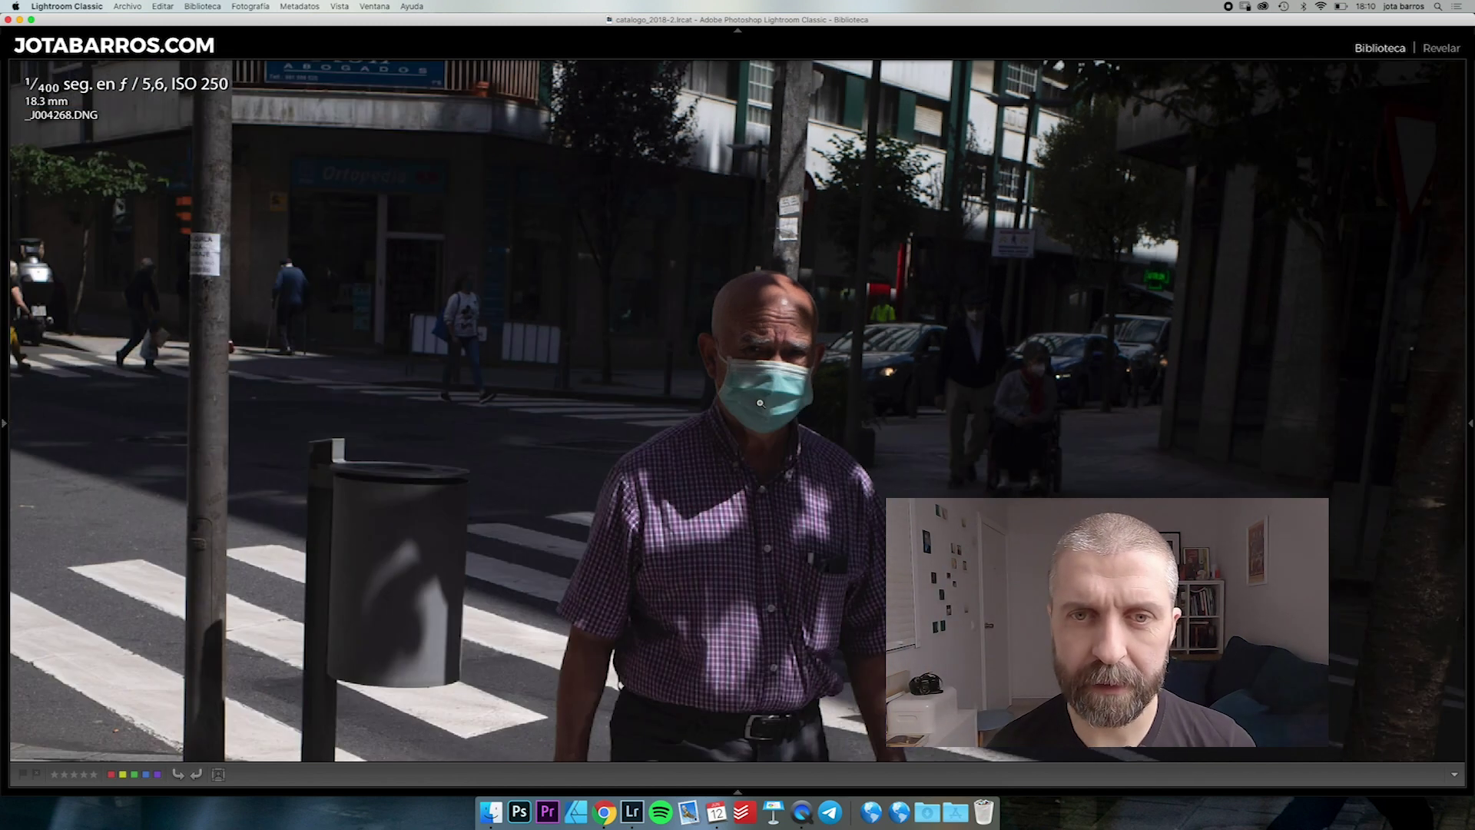
{"action": "left_click", "coordinate": [760, 402]}
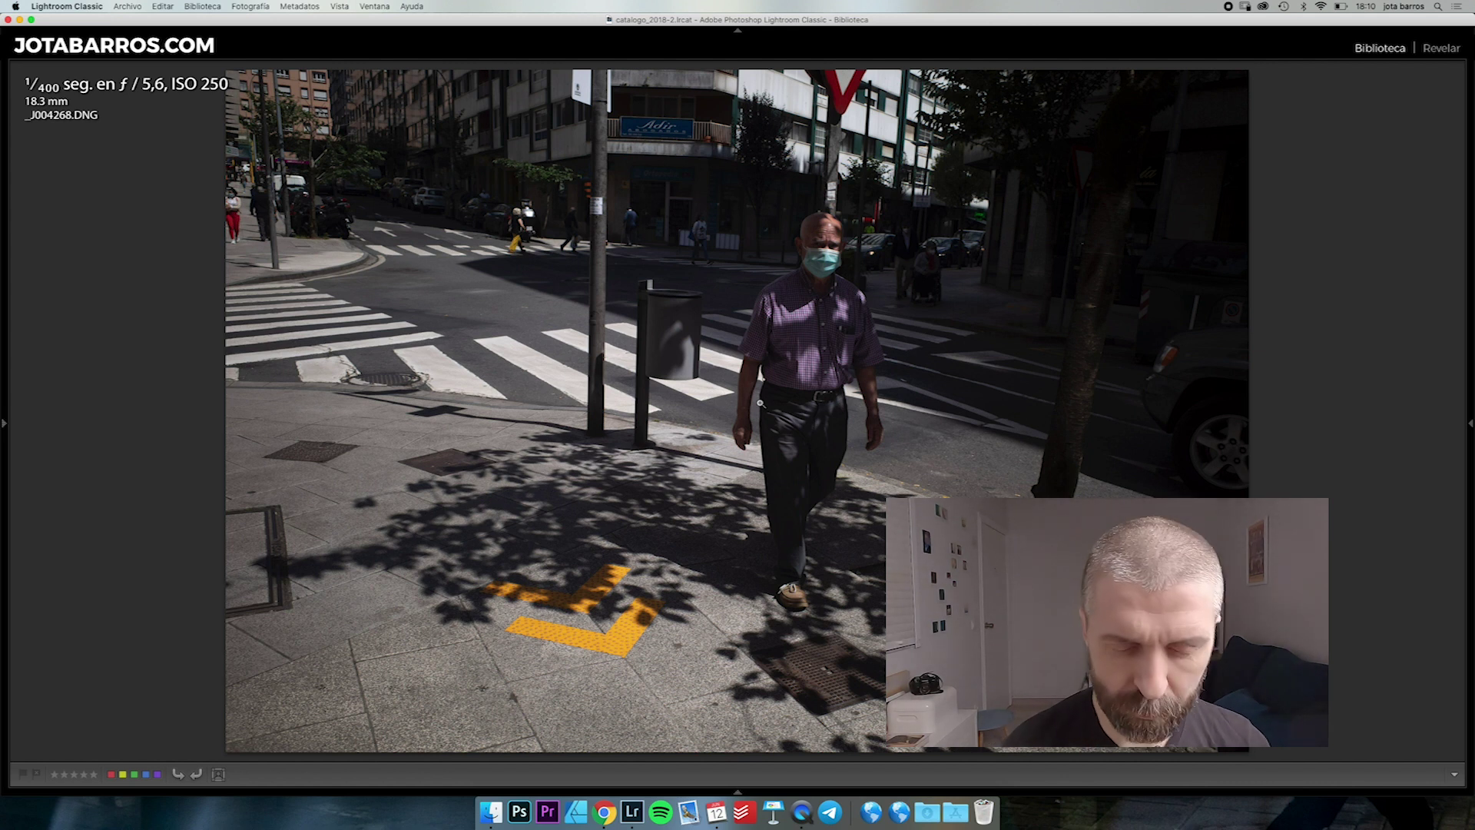
{"action": "key", "text": "Right"}
{"action": "key", "text": "Right"}
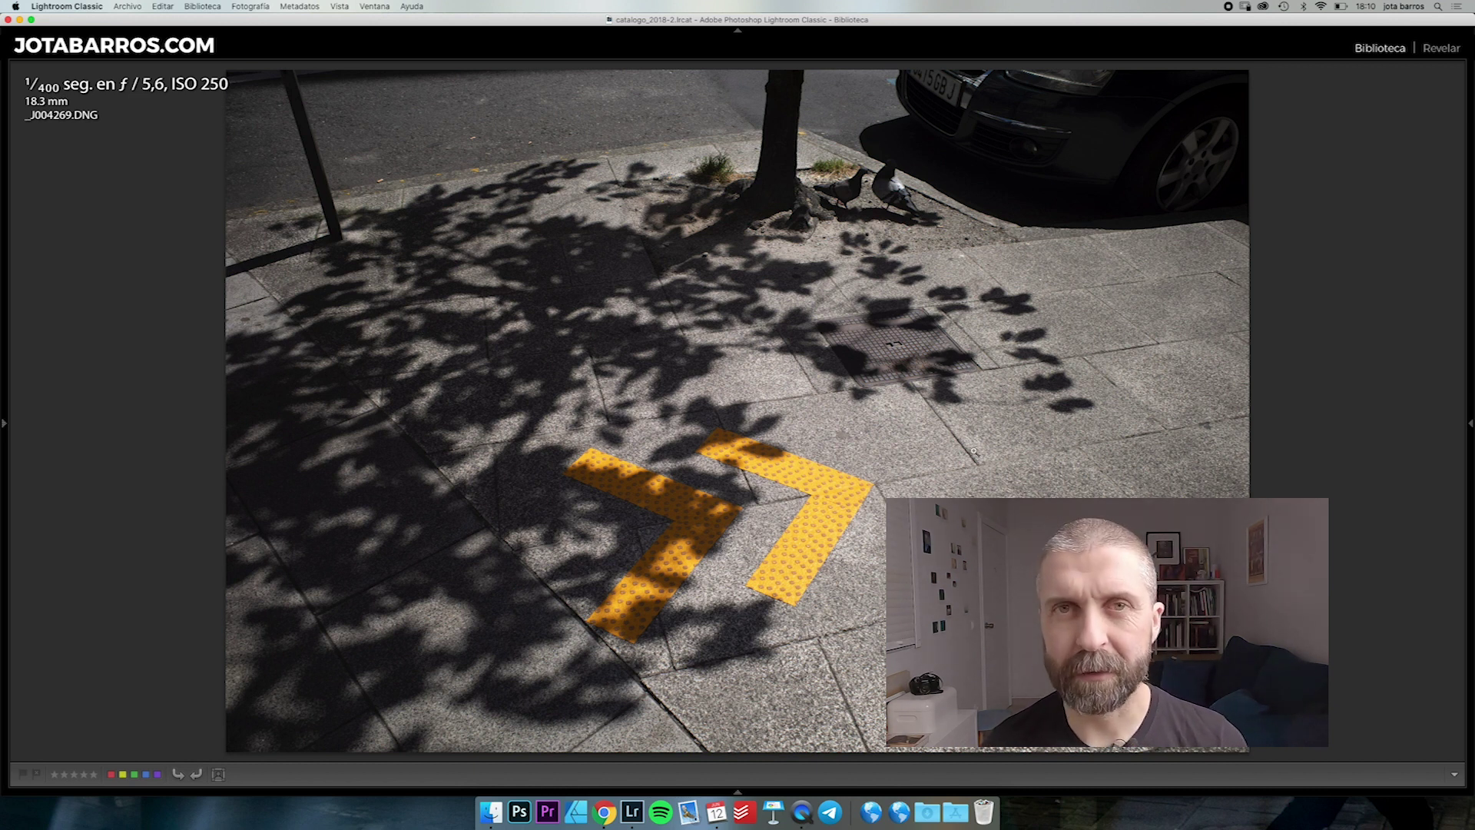
Zoom in on the pigeons under the tree, zoom back out, and advance to _J004270.DNG.
{"action": "left_click", "coordinate": [877, 188]}
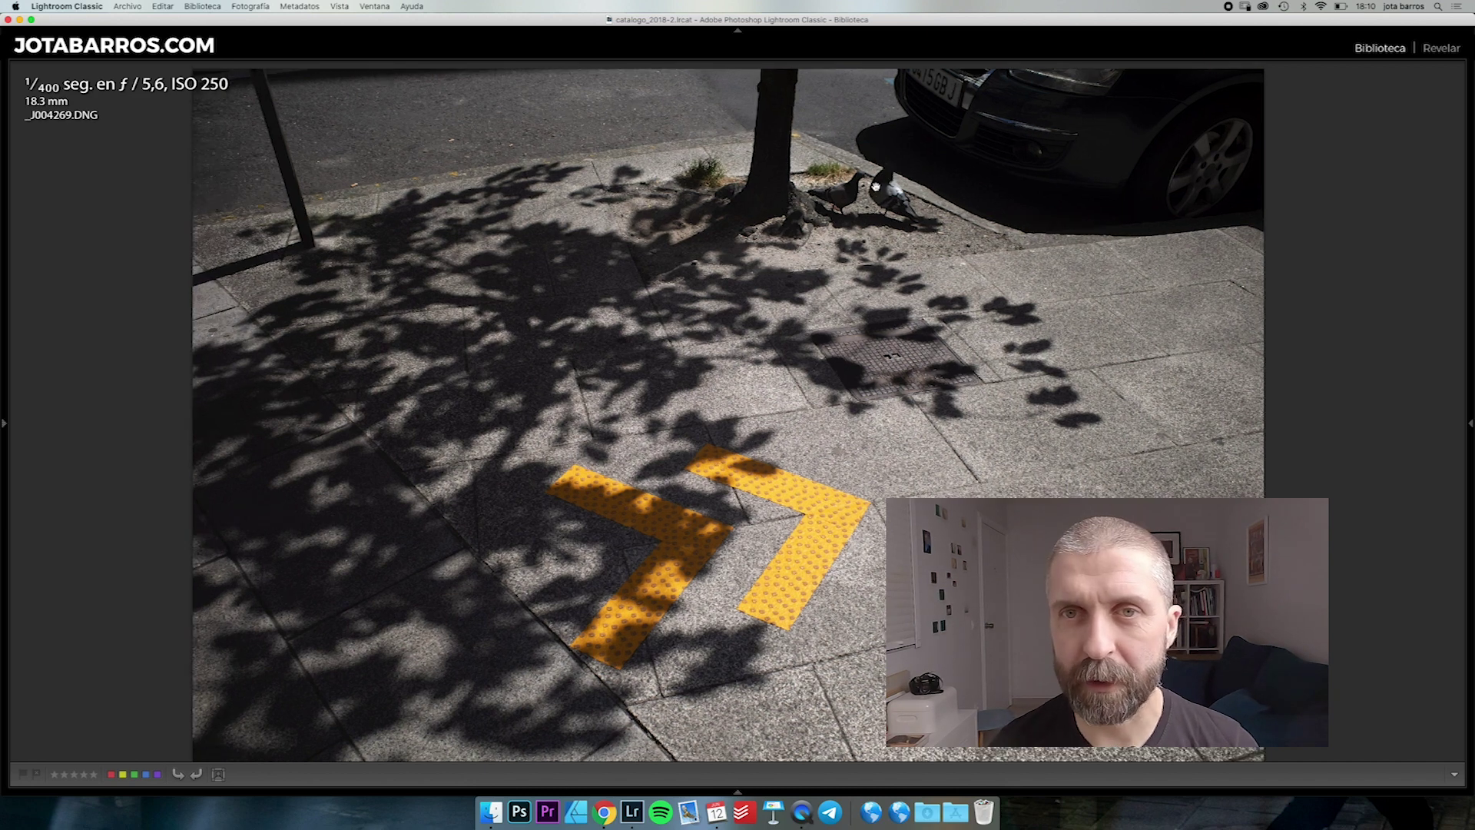
{"action": "left_click", "coordinate": [738, 492]}
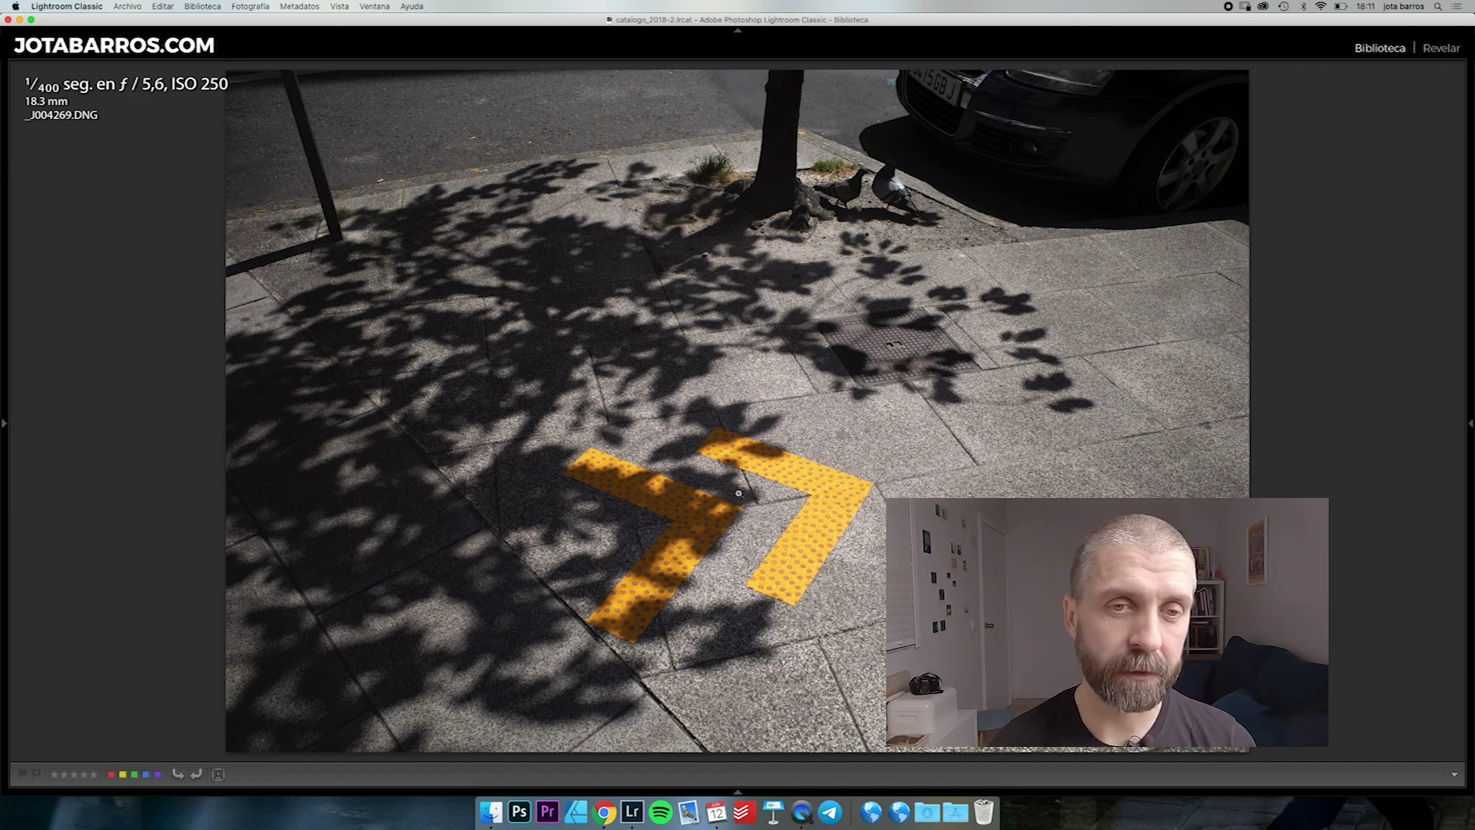
{"action": "key", "text": "Right"}
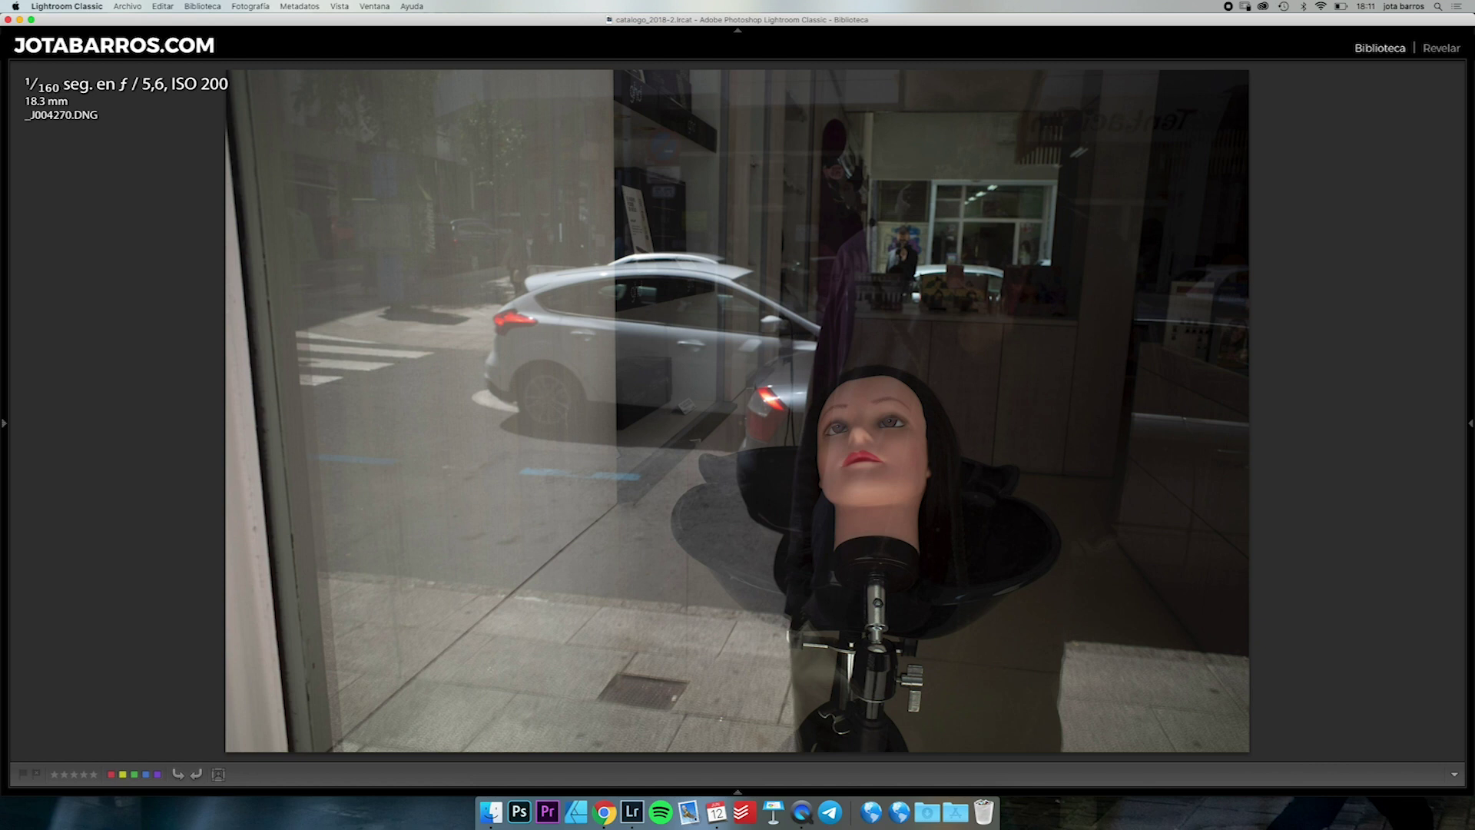
Check the mannequin reflection at 1:1, then step through to the wheelchair photo _J004273.DNG.
{"action": "key", "text": "z"}
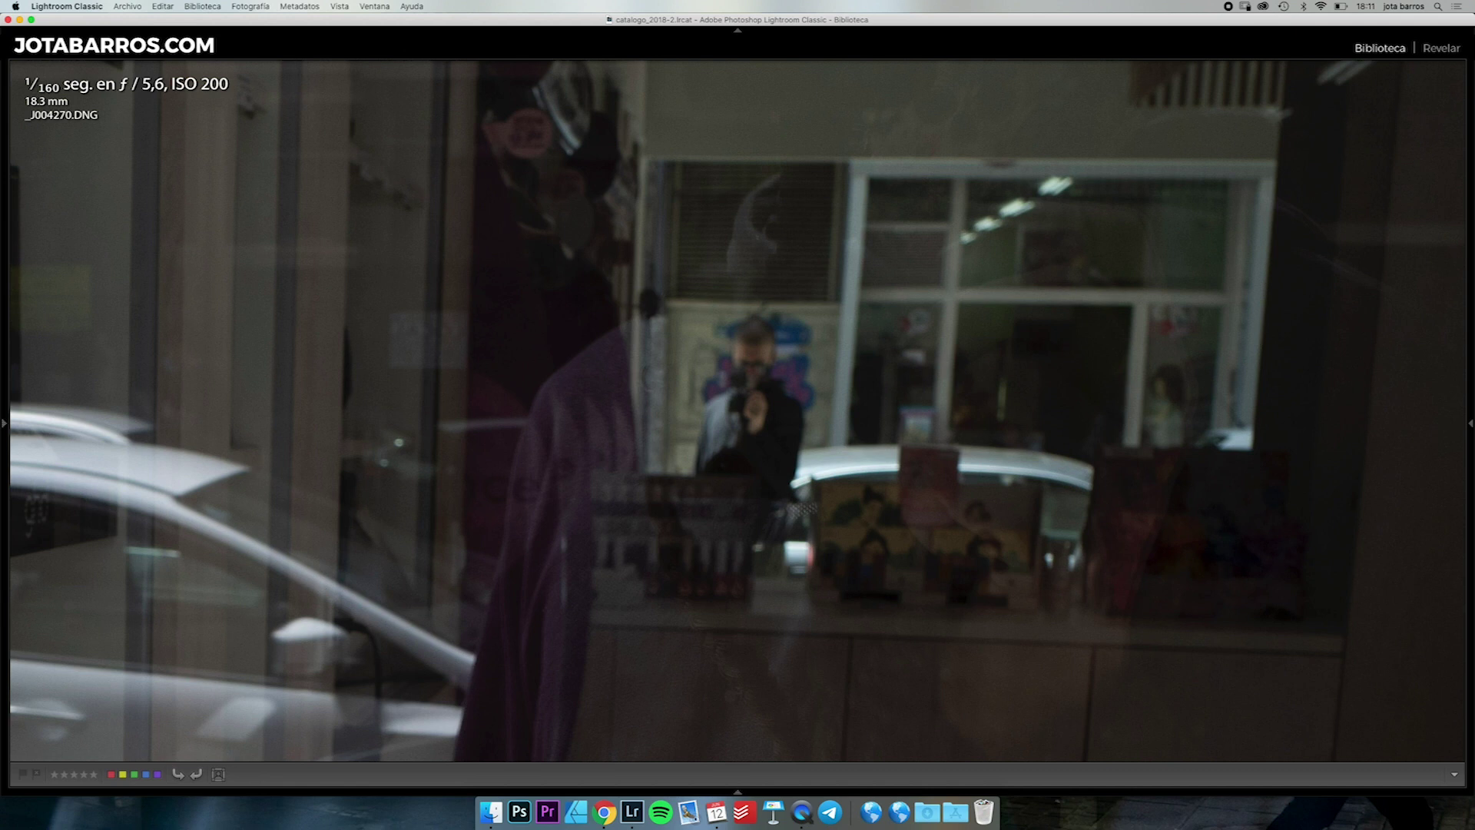
{"action": "key", "text": "z"}
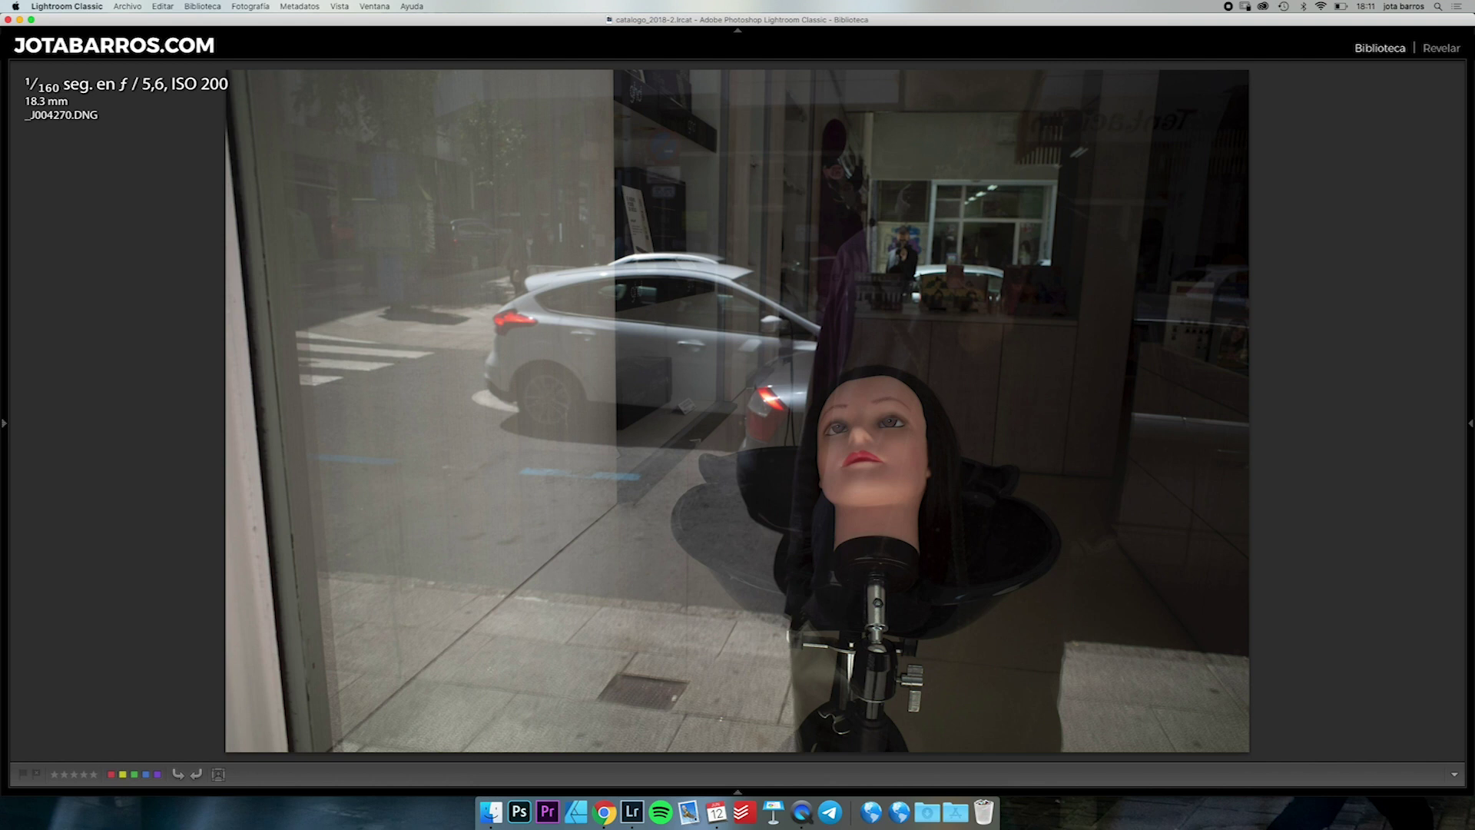
{"action": "key", "text": "Right"}
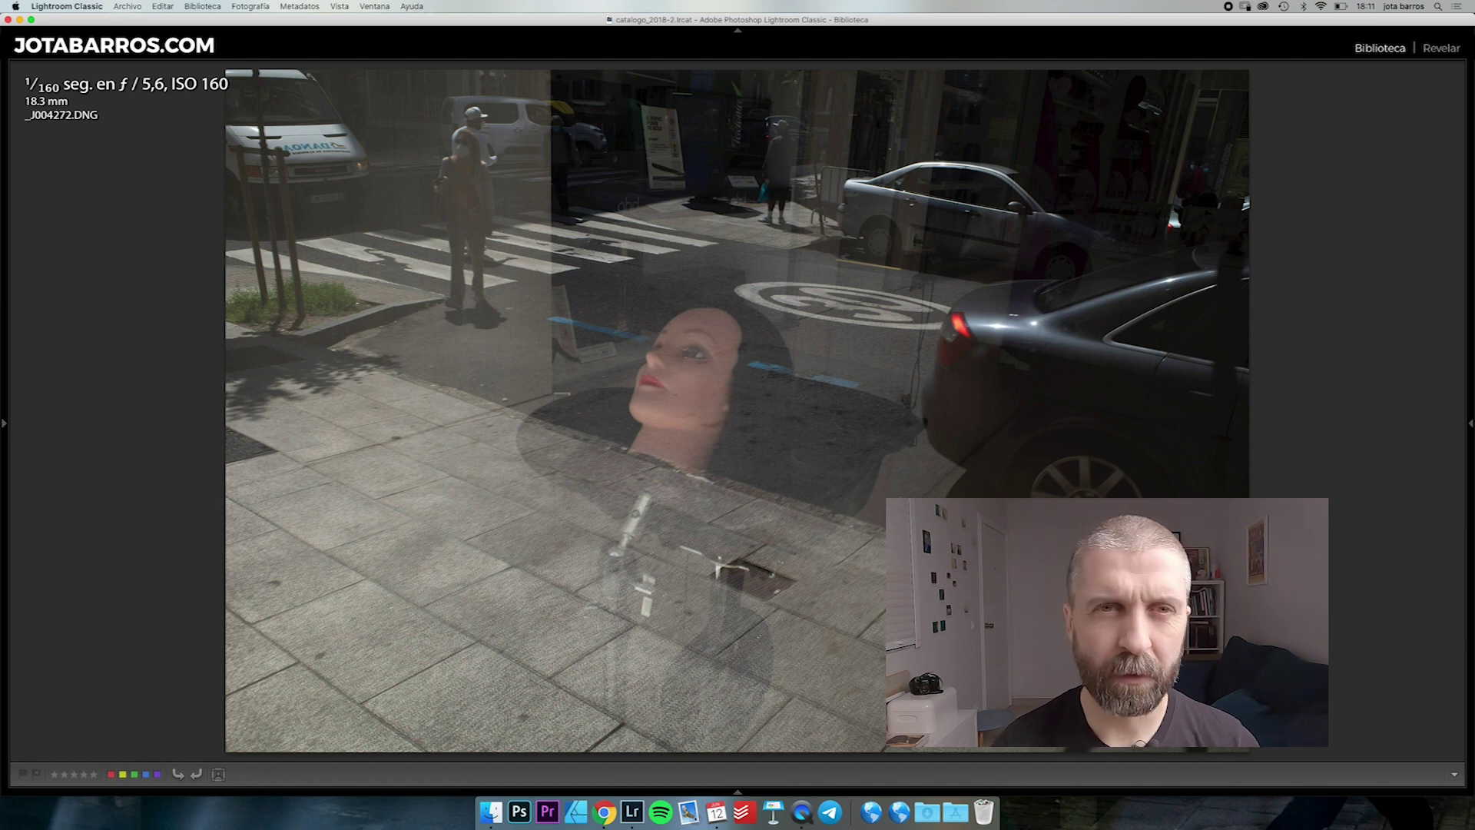
{"action": "key", "text": "Right"}
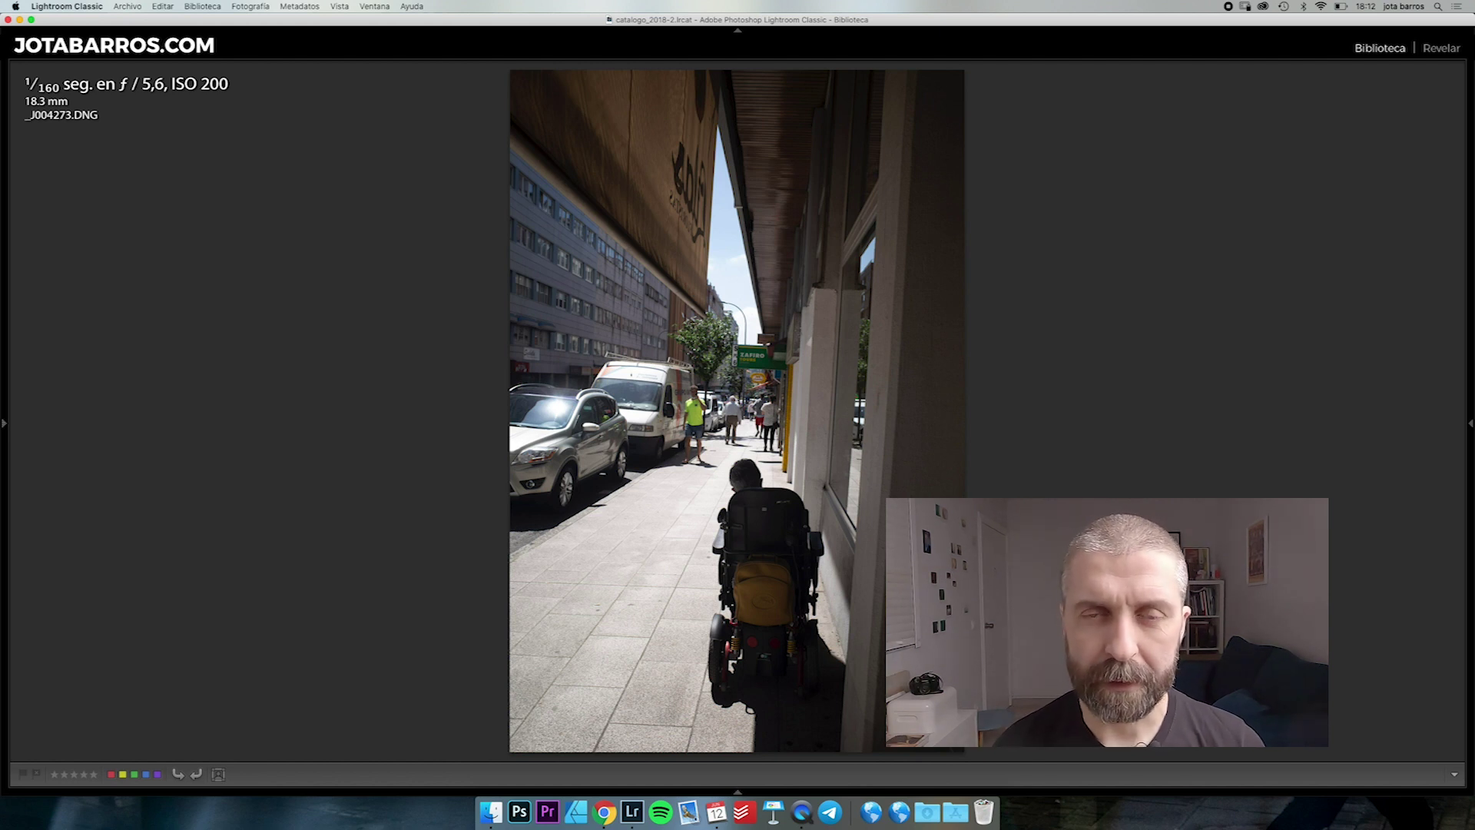
{"action": "key", "text": "Right"}
{"action": "key", "text": "Right"}
{"action": "key", "text": "Left"}
{"action": "key", "text": "Left"}
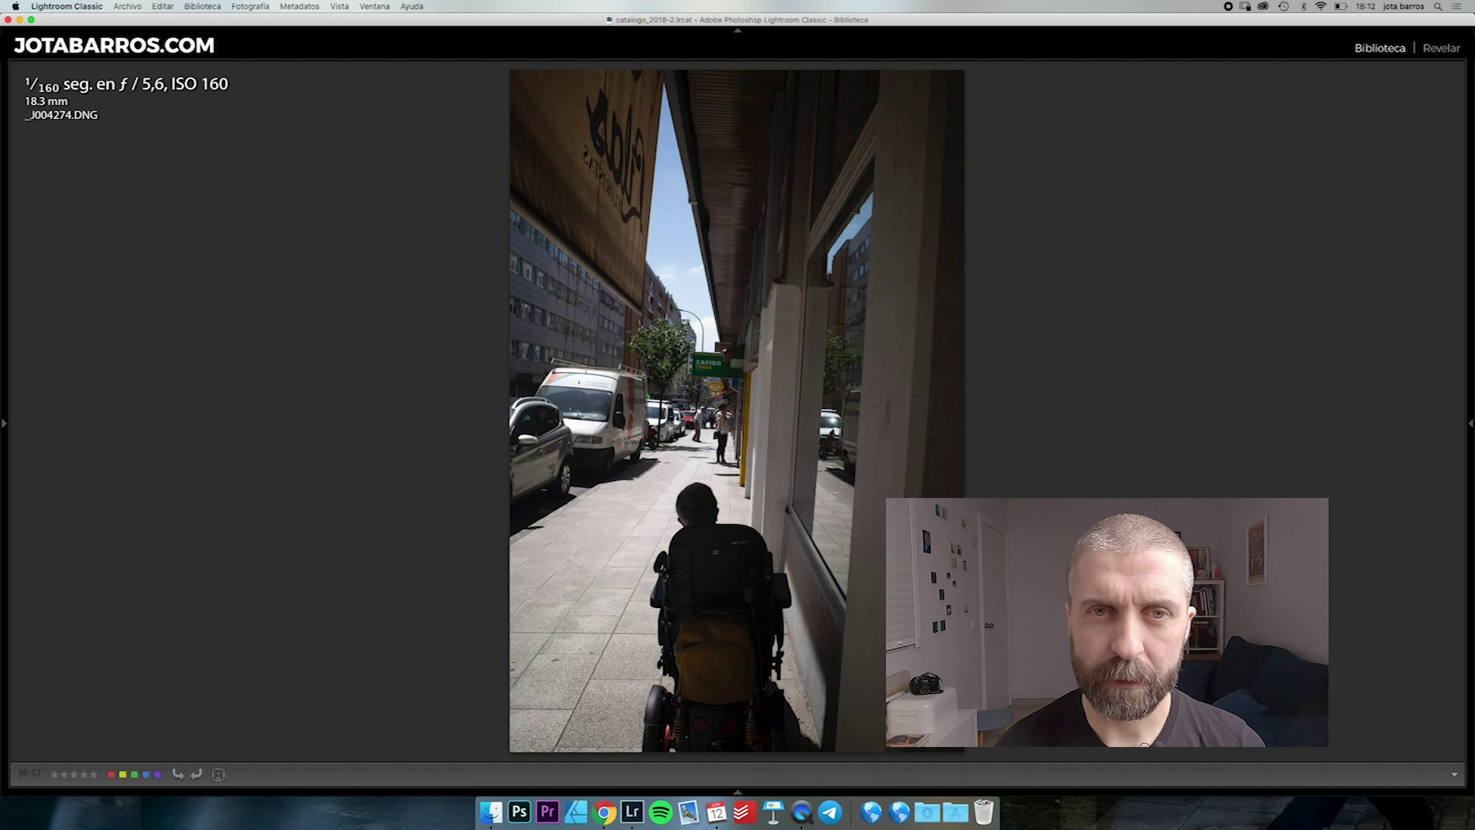
{"action": "key", "text": "Left"}
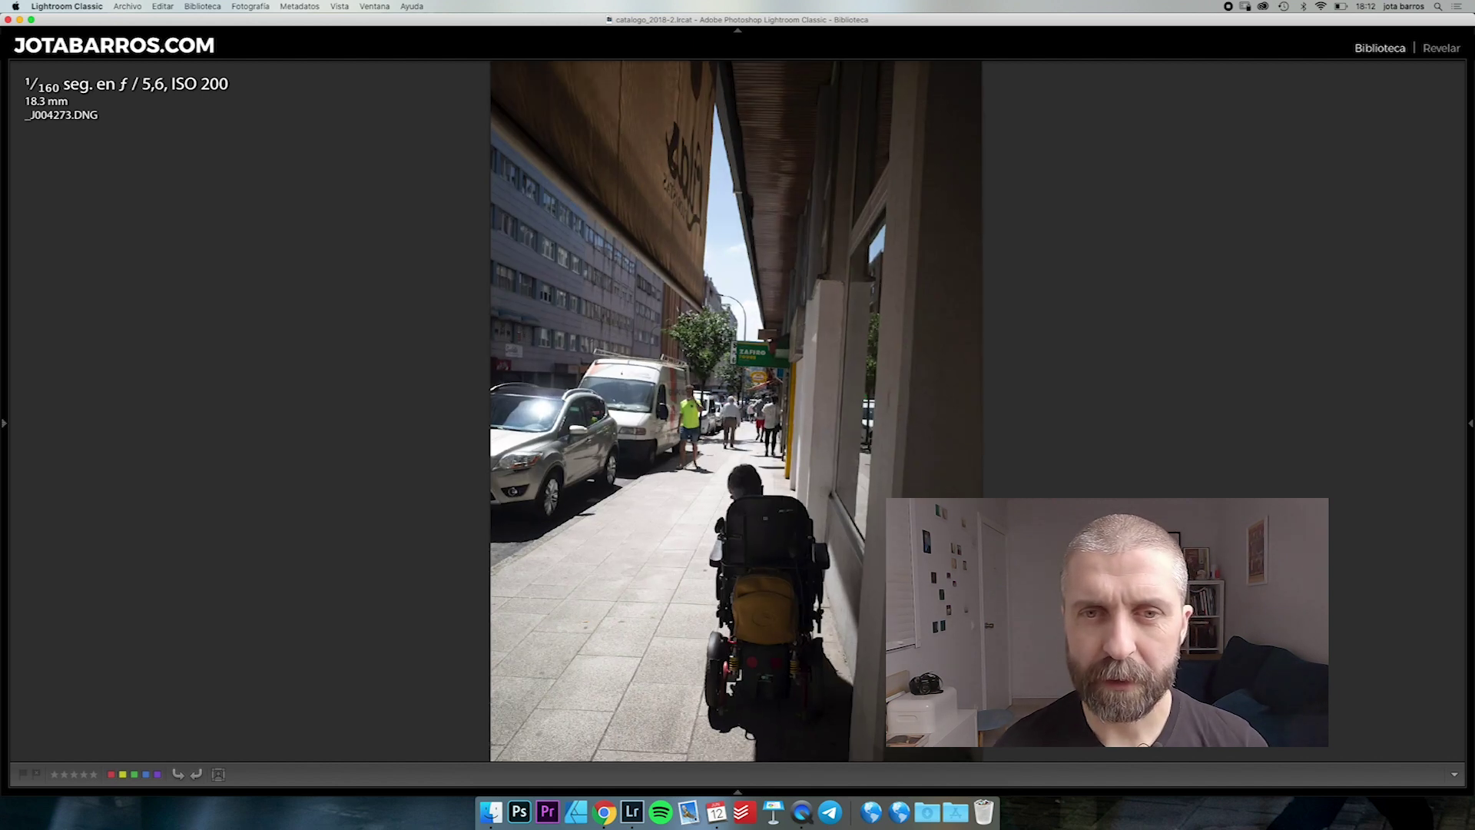
Compare wheelchair frames _J004273 and _J004274 at 1:1, then advance to _J004275.DNG.
{"action": "key", "text": "z"}
{"action": "key", "text": "z"}
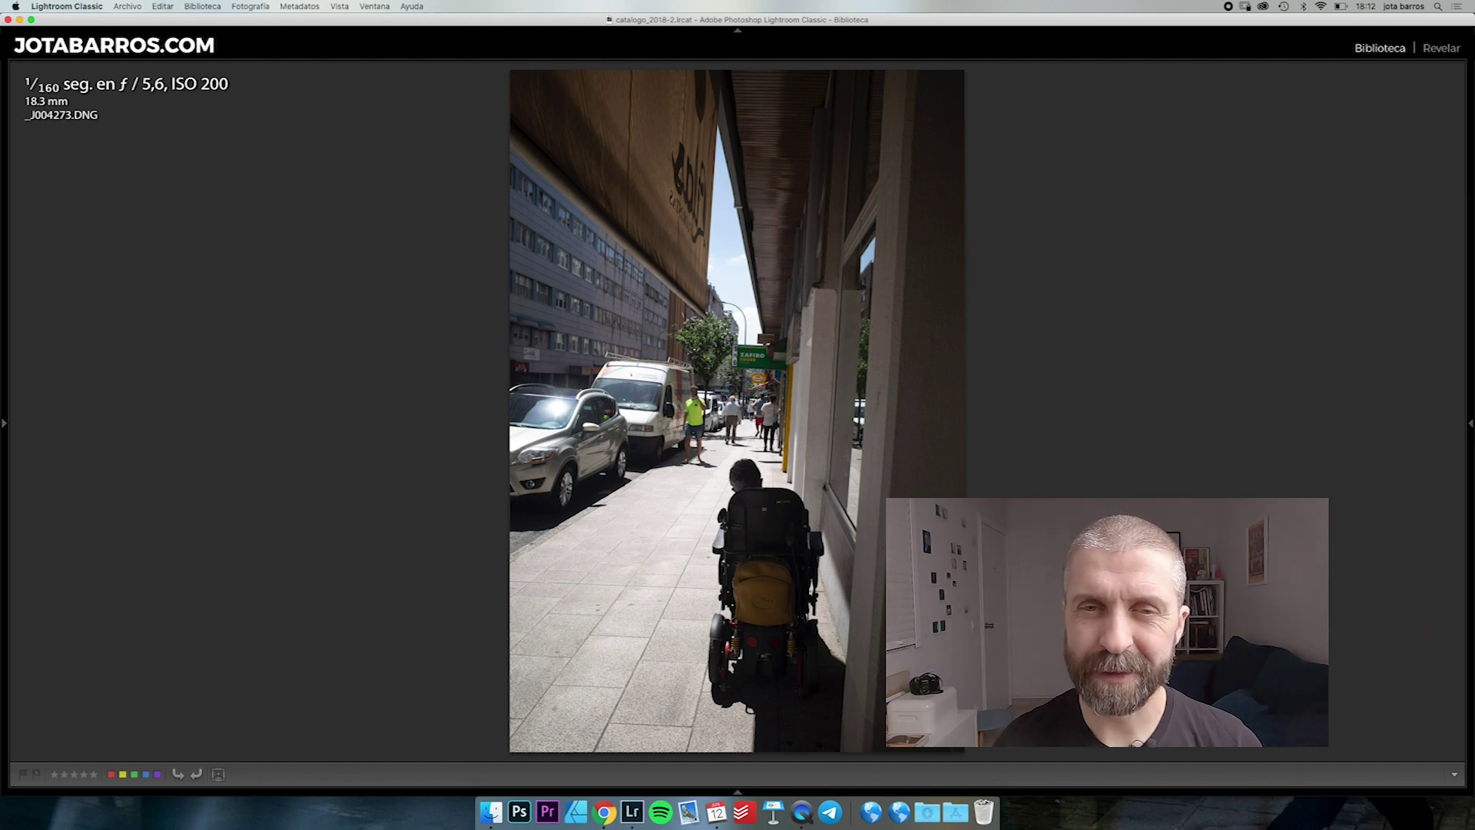
{"action": "key", "text": "Right"}
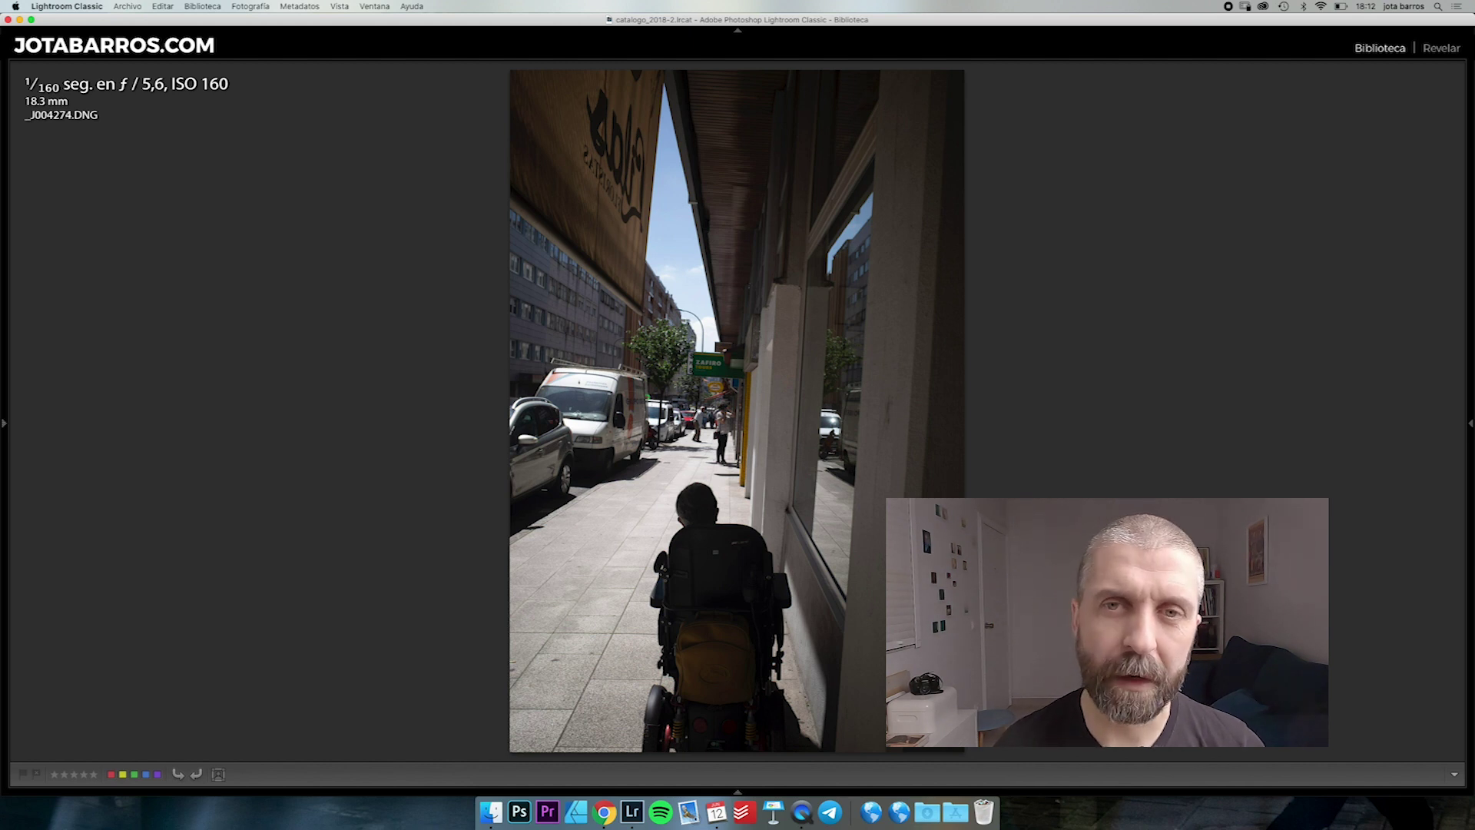
{"action": "key", "text": "Right"}
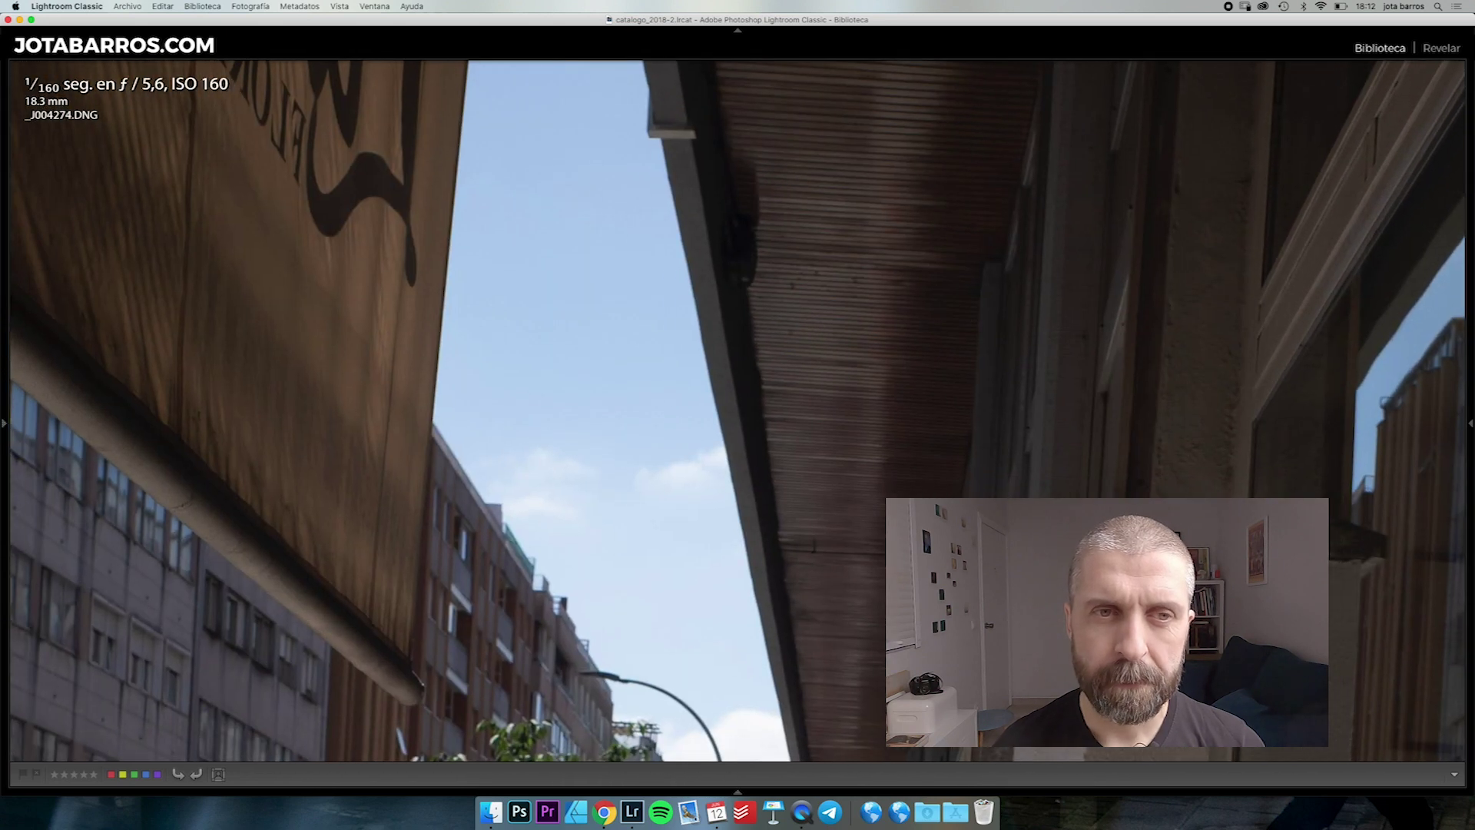
{"action": "key", "text": "z"}
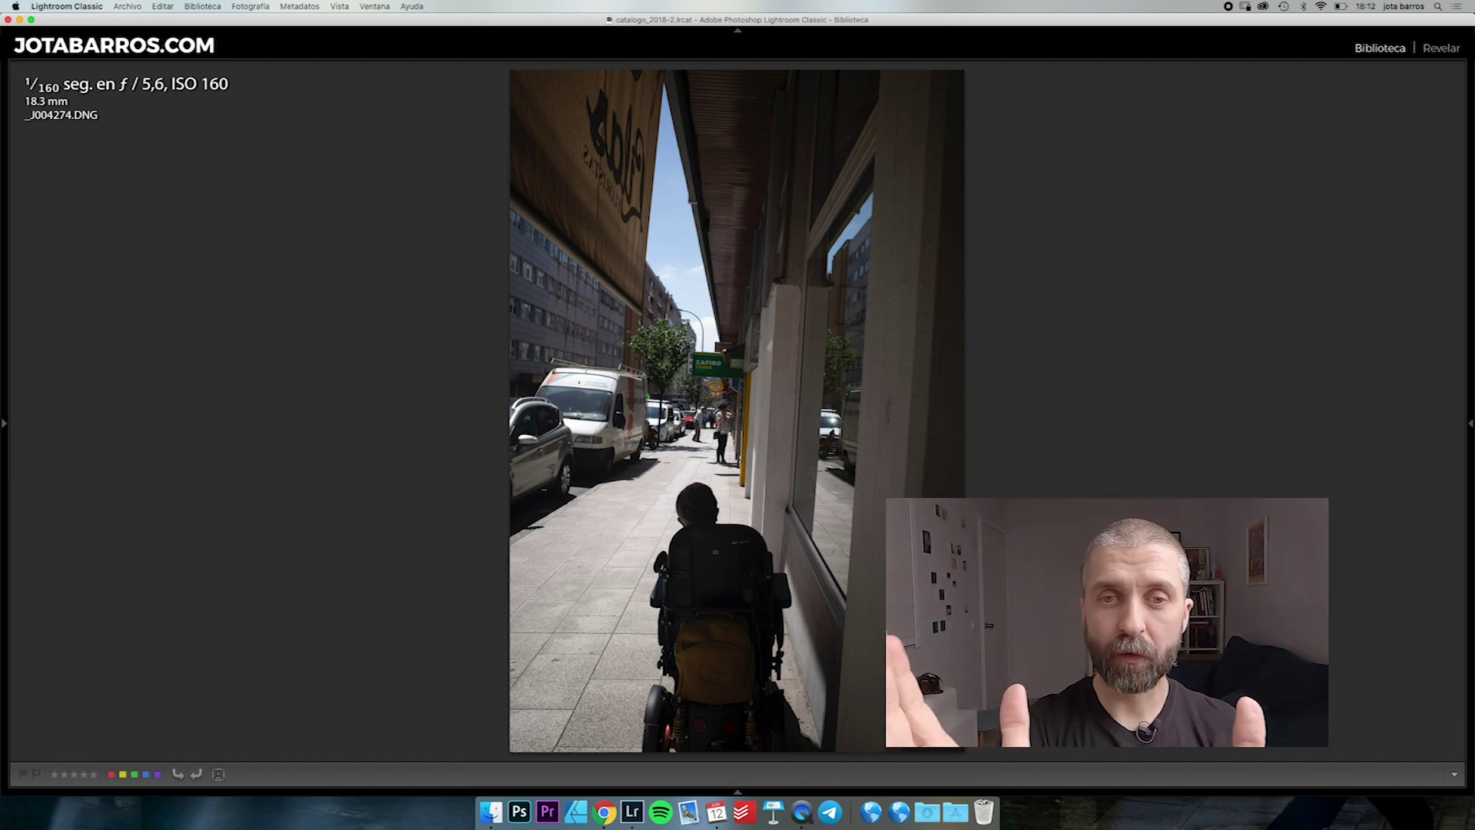
{"action": "key", "text": "z"}
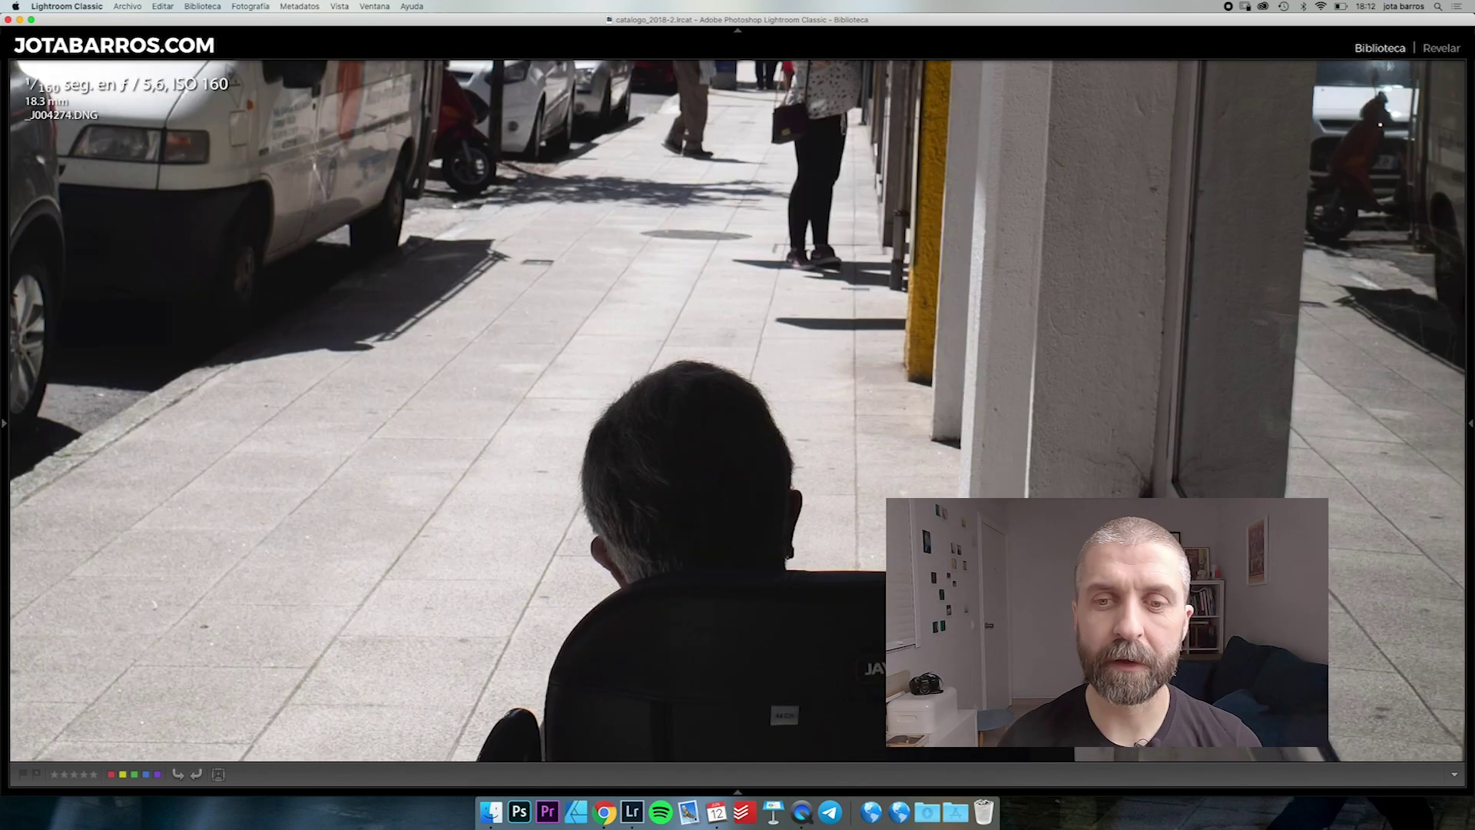
{"action": "key", "text": "z"}
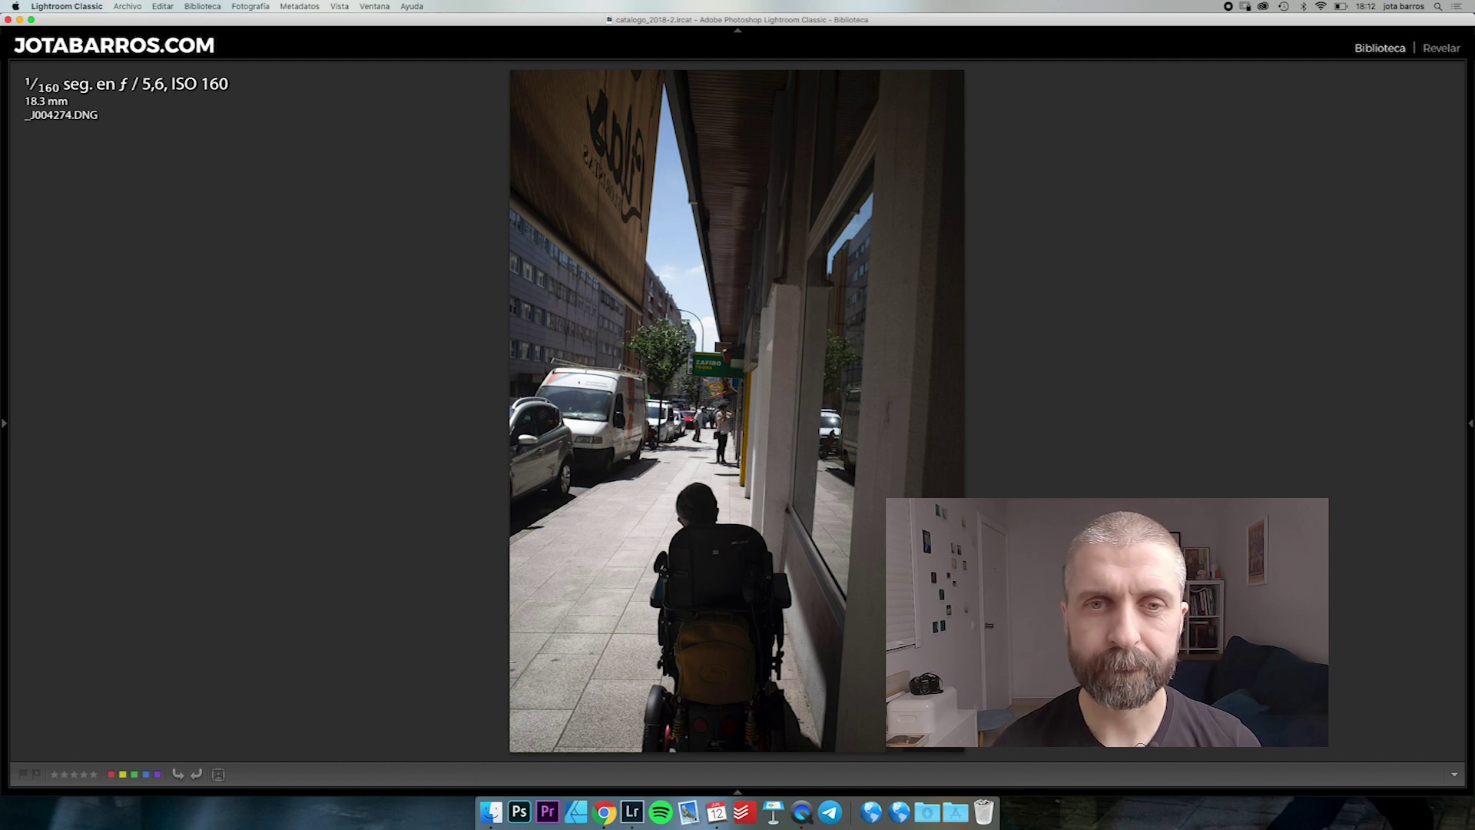
{"action": "key", "text": "Right"}
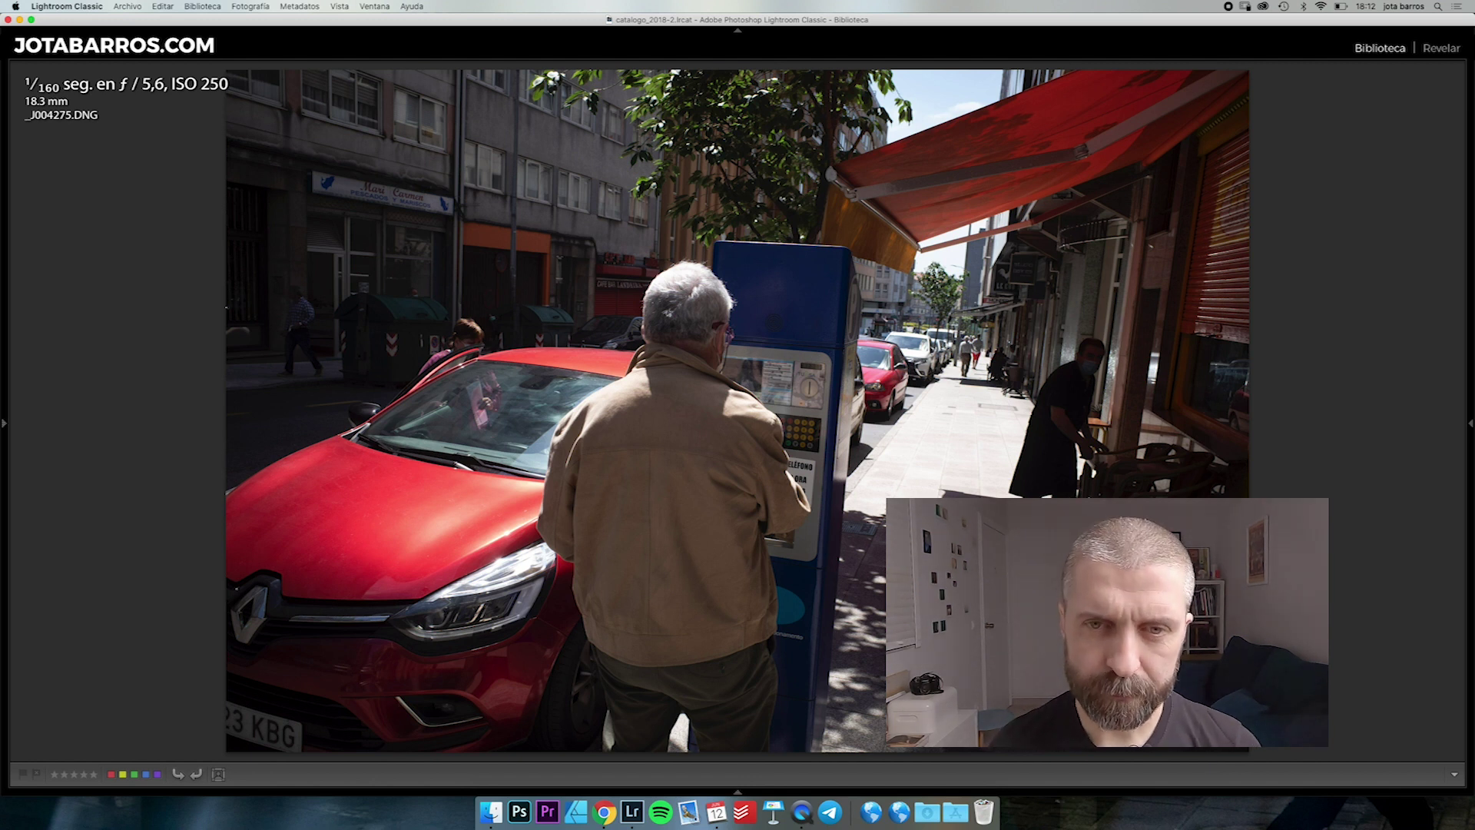
Inspect the parking meter, red car, woman and man at 1:1, then advance to _J004276.DNG.
{"action": "key", "text": "z"}
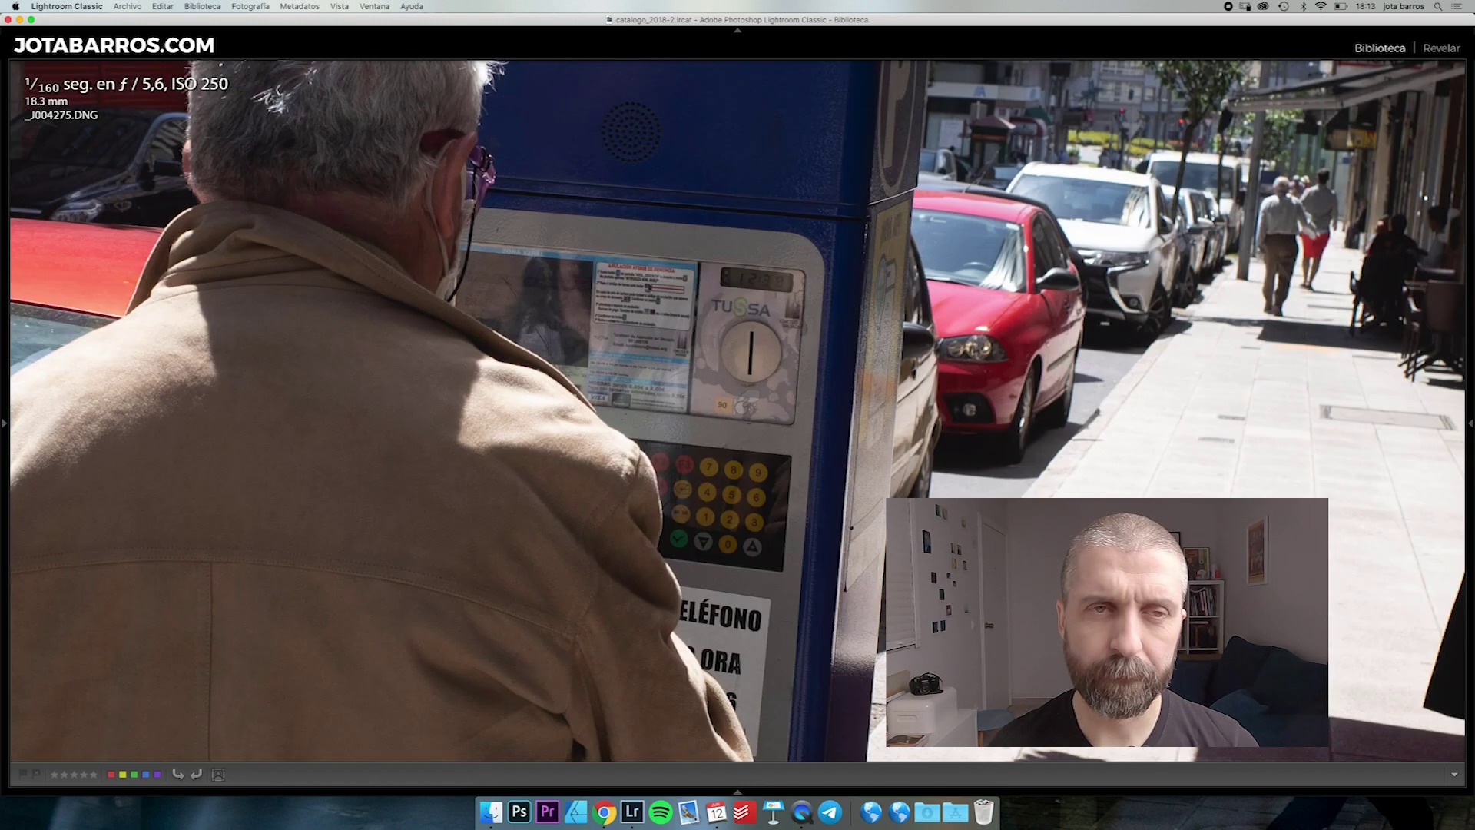
{"action": "key", "text": "z"}
{"action": "key", "text": "z"}
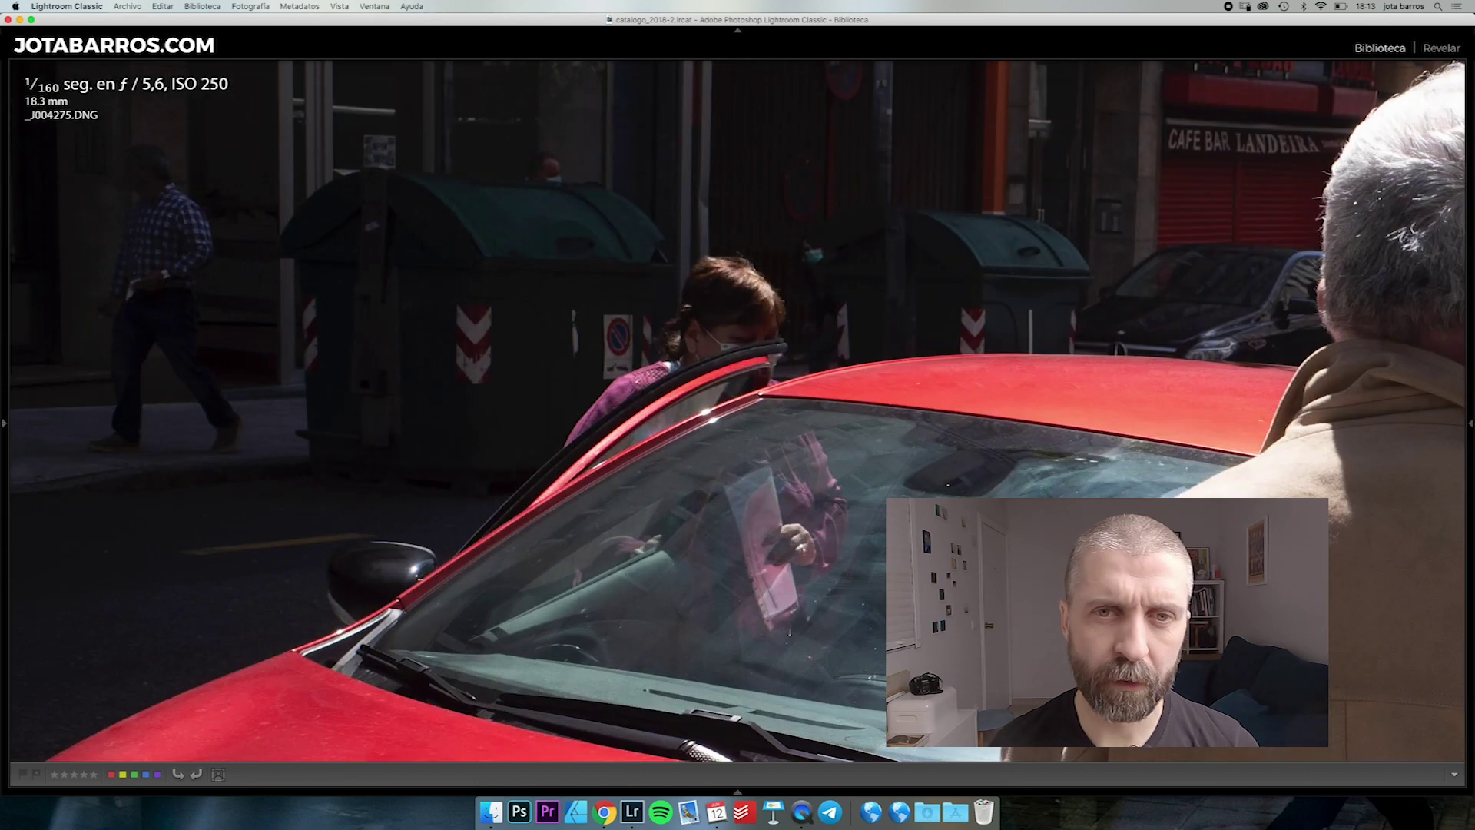
{"action": "key", "text": "z"}
{"action": "key", "text": "z"}
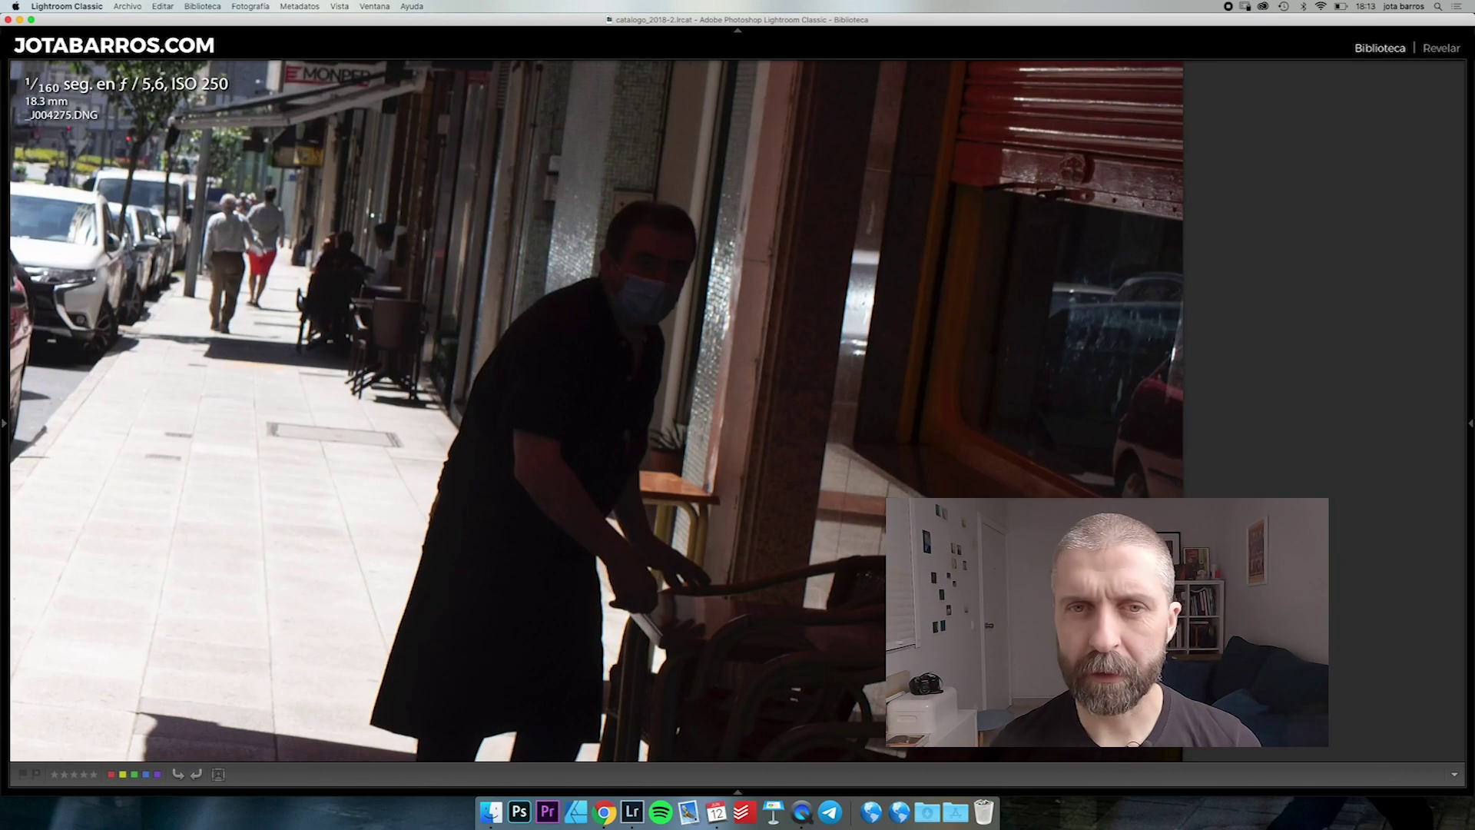
{"action": "key", "text": "z"}
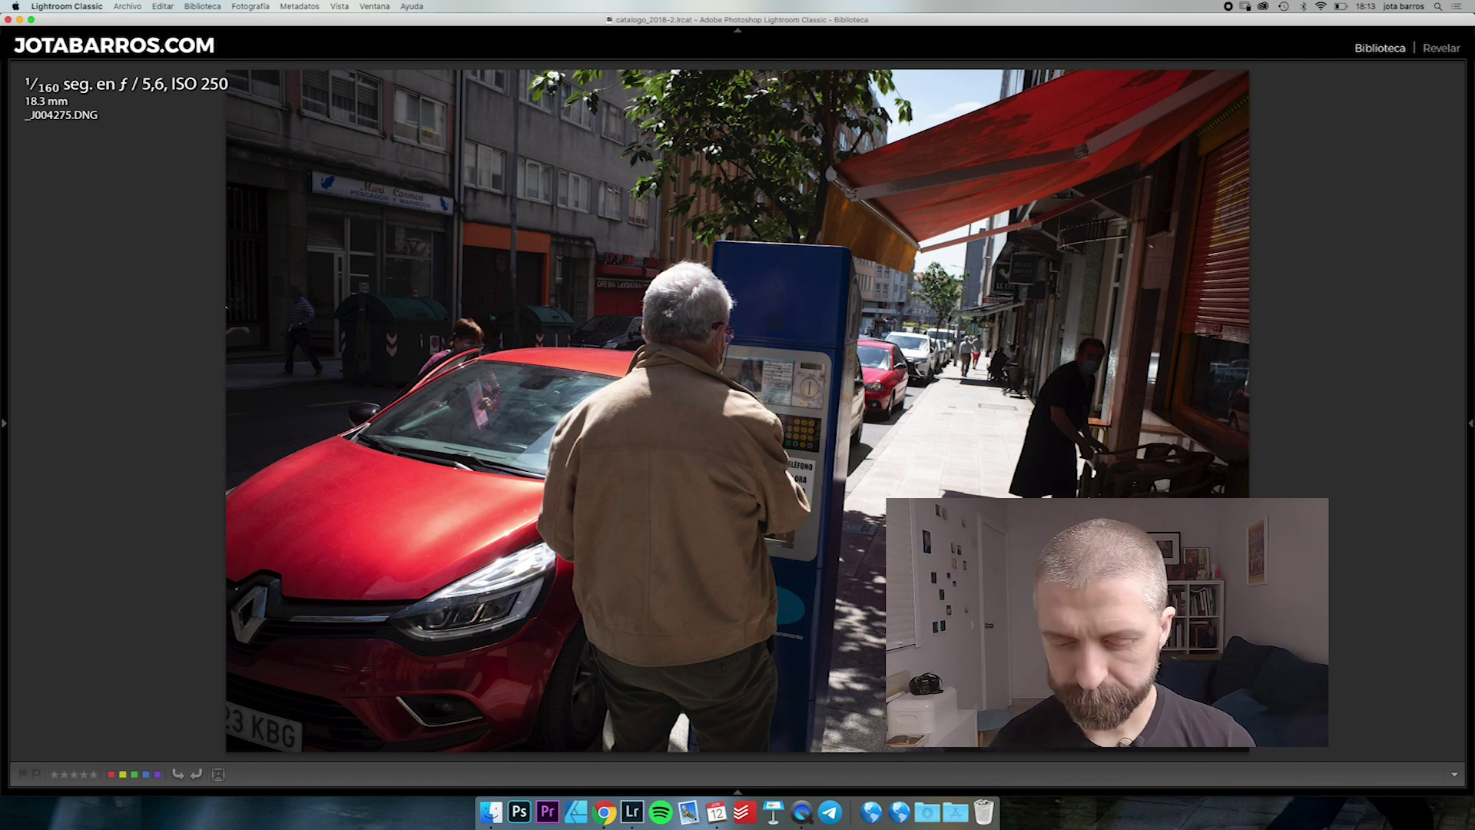
{"action": "key", "text": "Right"}
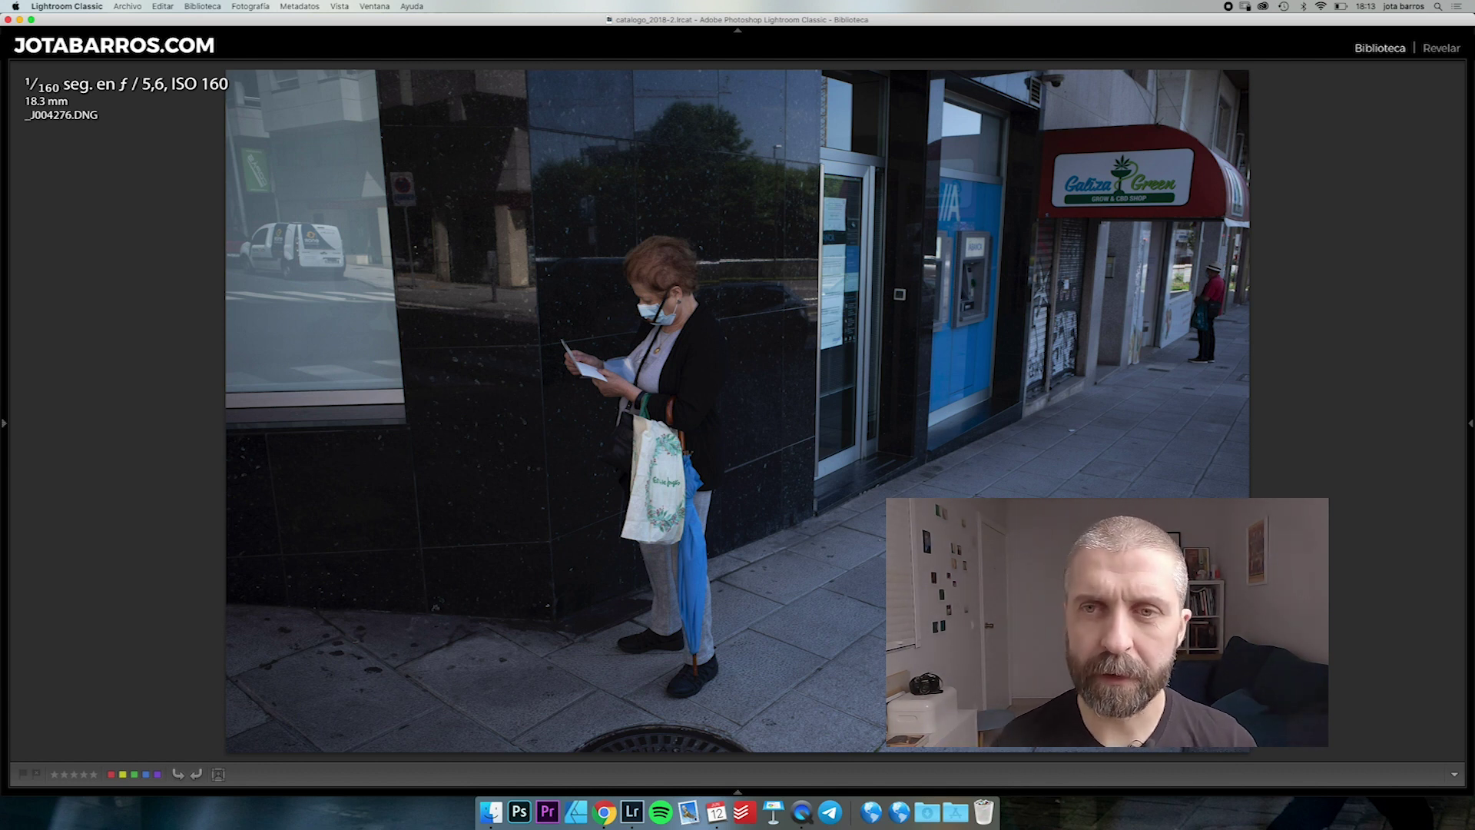
Inspect the woman's bag, umbrella and the Galiza Green shop, then advance to _J004277.DNG.
{"action": "key", "text": "Right"}
{"action": "key", "text": "Right"}
{"action": "key", "text": "Right"}
{"action": "key", "text": "Right"}
{"action": "key", "text": "Right"}
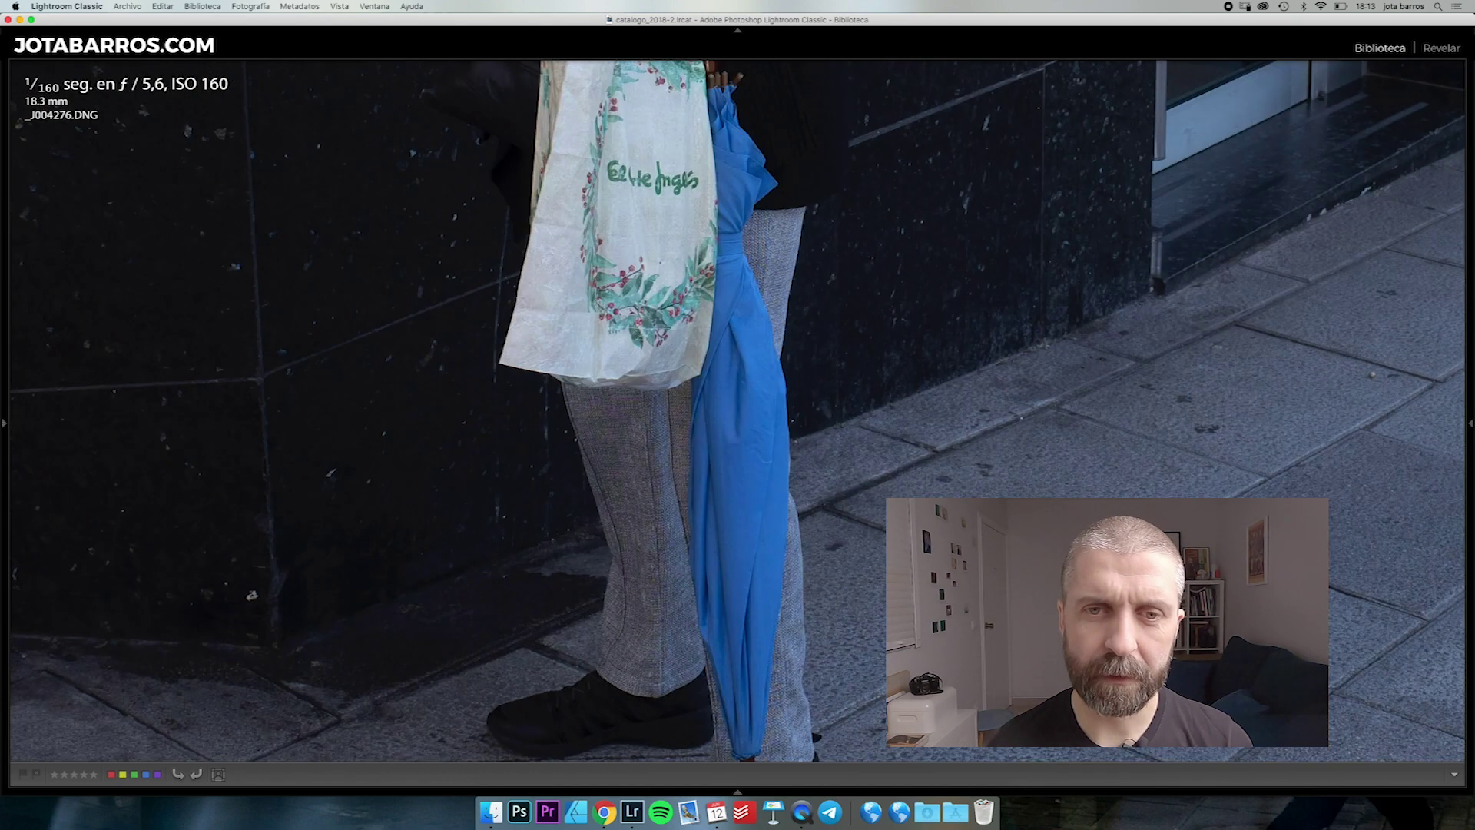
{"action": "key", "text": "Right"}
{"action": "key", "text": "Right"}
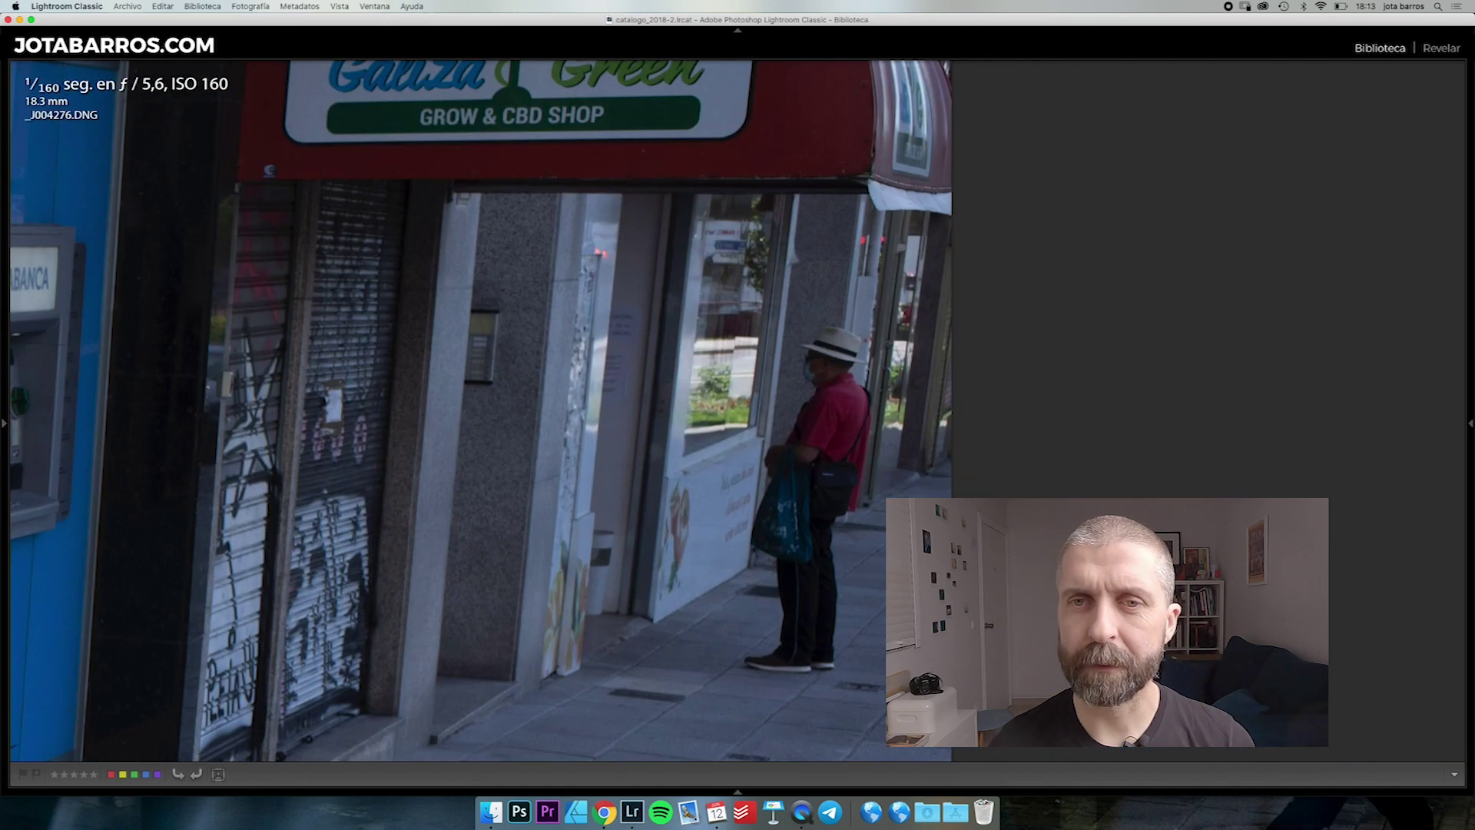
{"action": "key", "text": "Right"}
{"action": "key", "text": "Right"}
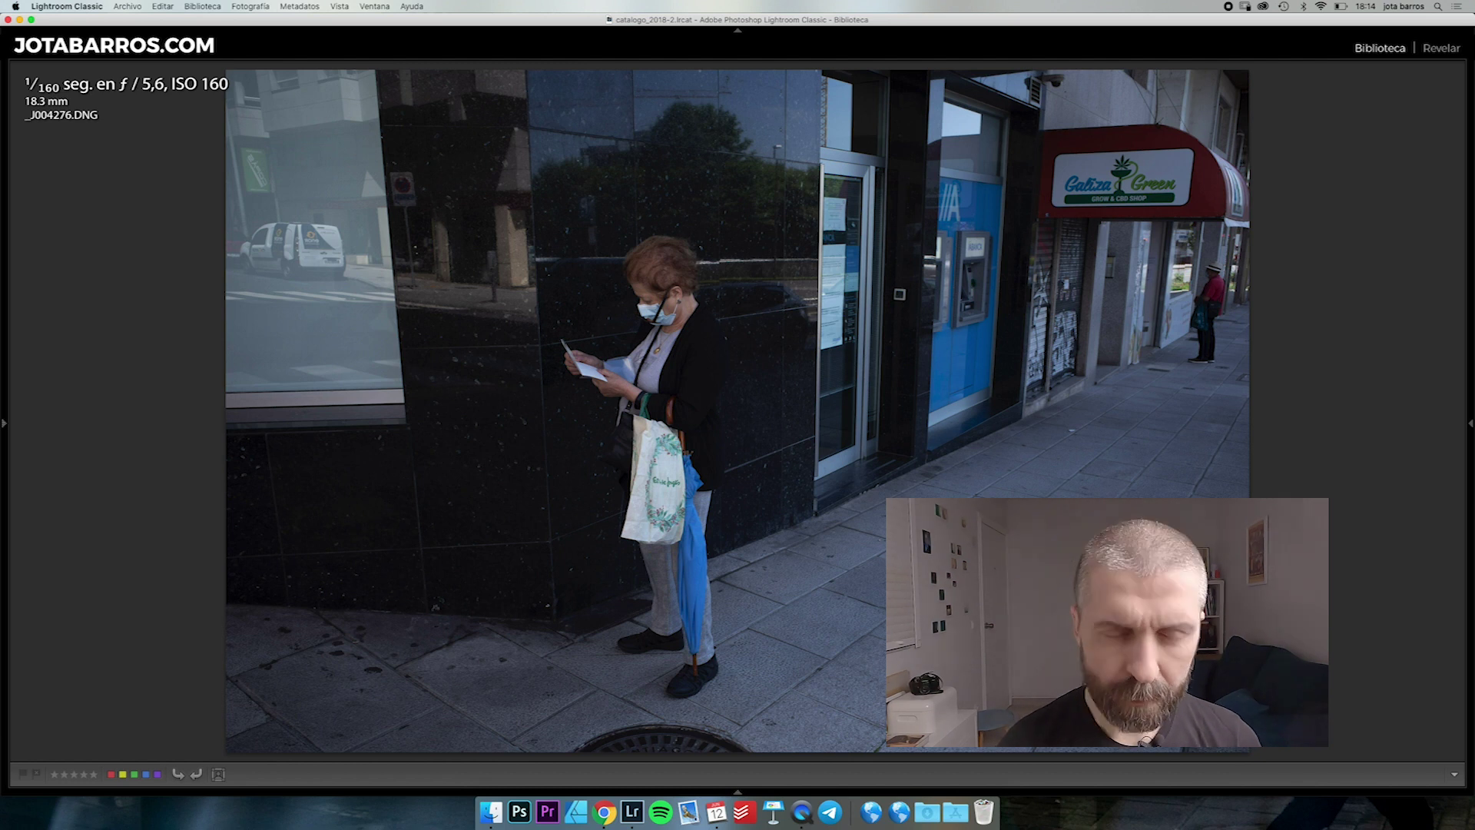
{"action": "key", "text": "Right"}
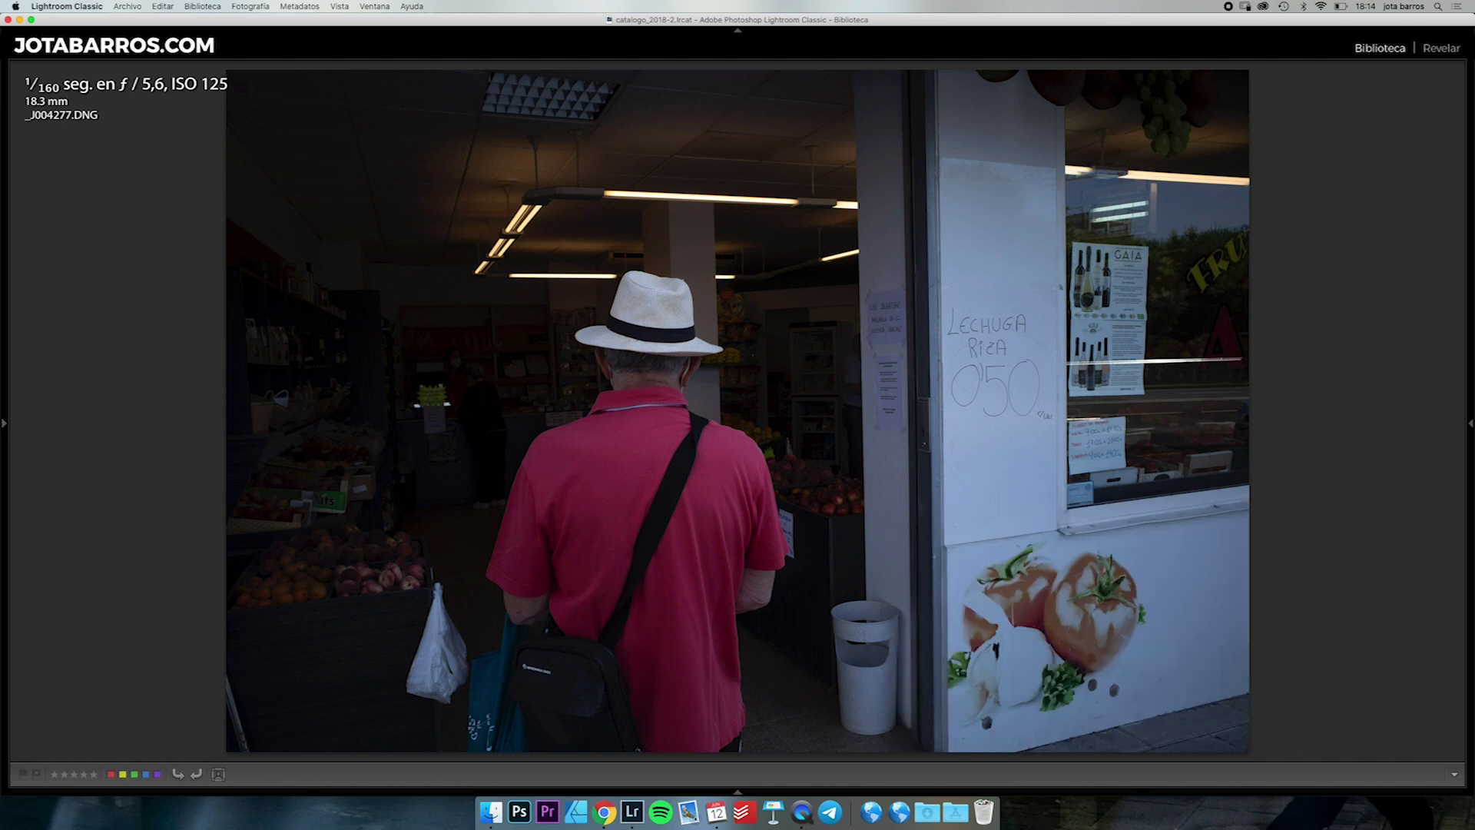
Zoom in on _J004277.DNG's tomato mural, door frame, and the hat with the Lechuga Riza sign.
{"action": "left_click", "coordinate": [1154, 695]}
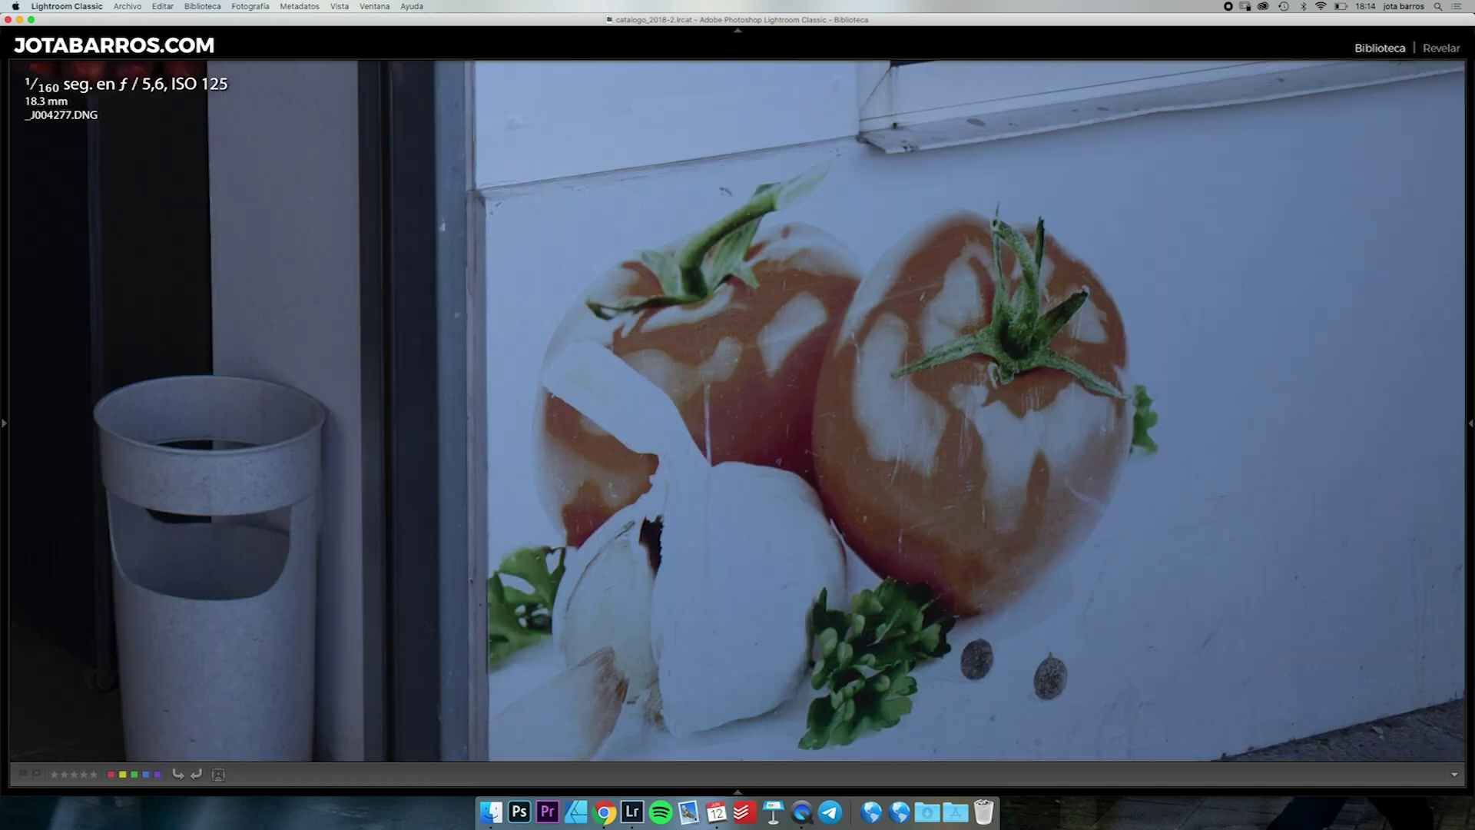
{"action": "key", "text": "z"}
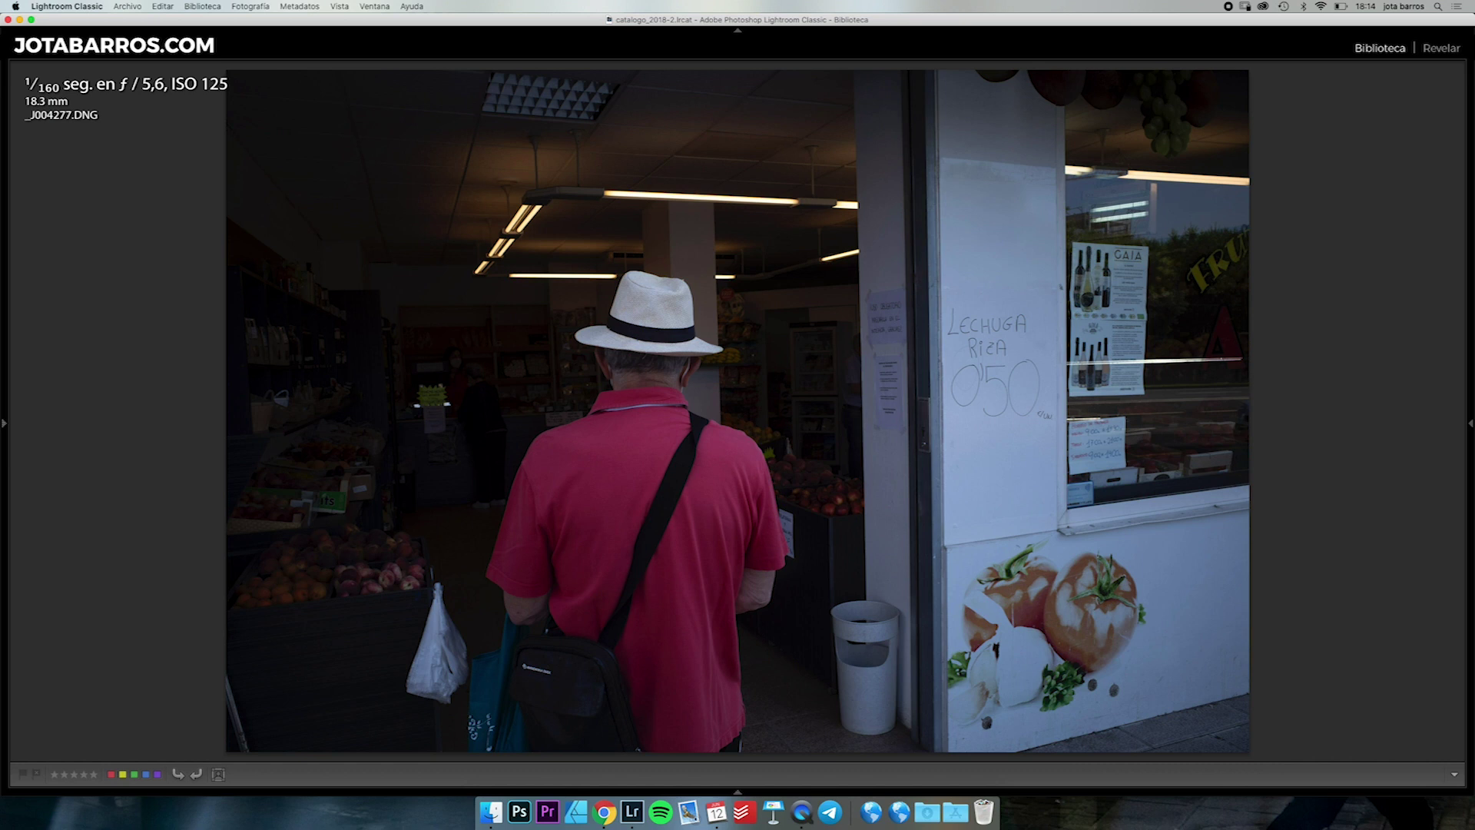
{"action": "left_click", "coordinate": [881, 573]}
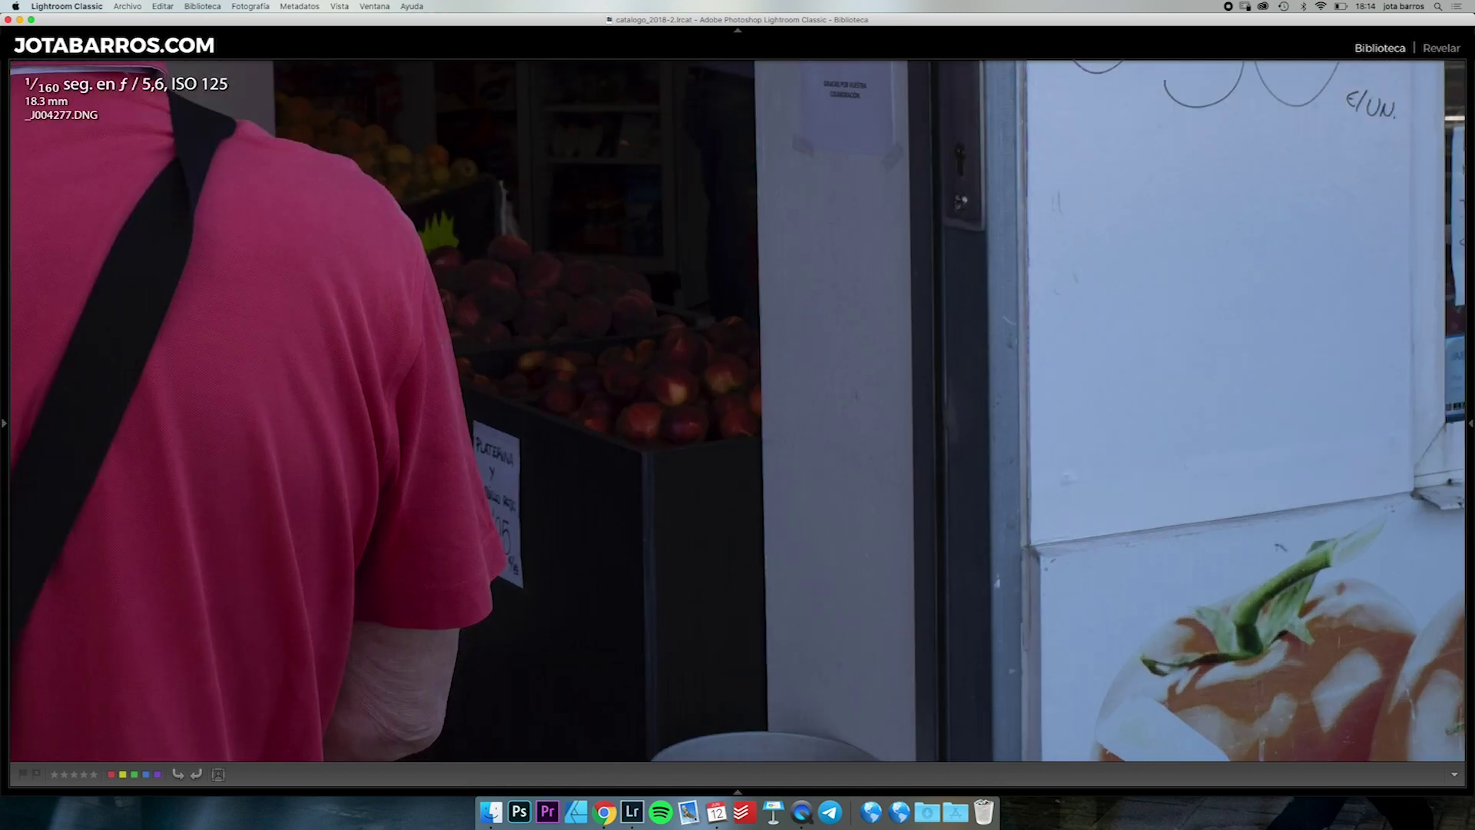
{"action": "key", "text": "z"}
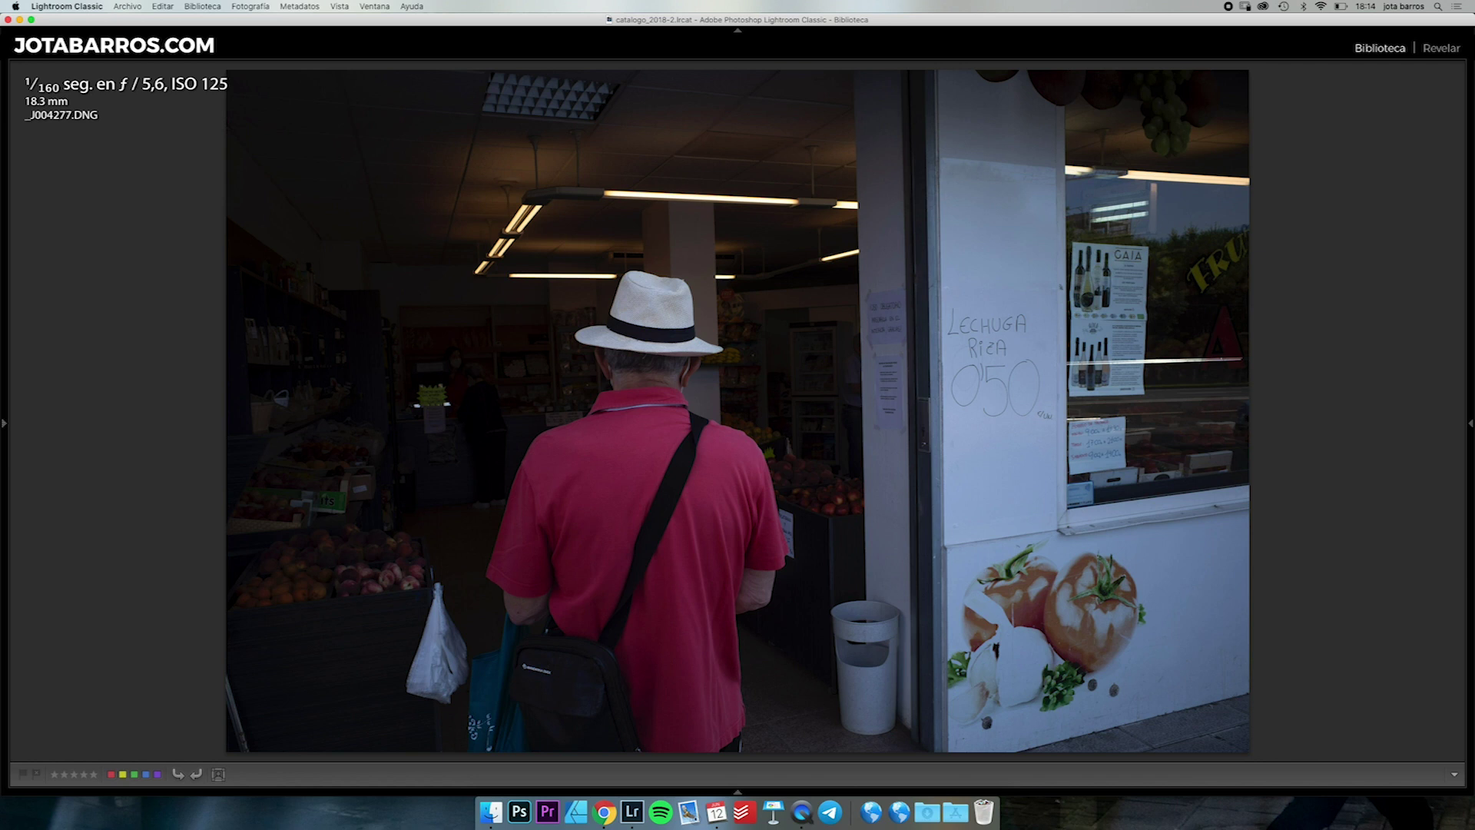
{"action": "key", "text": "z"}
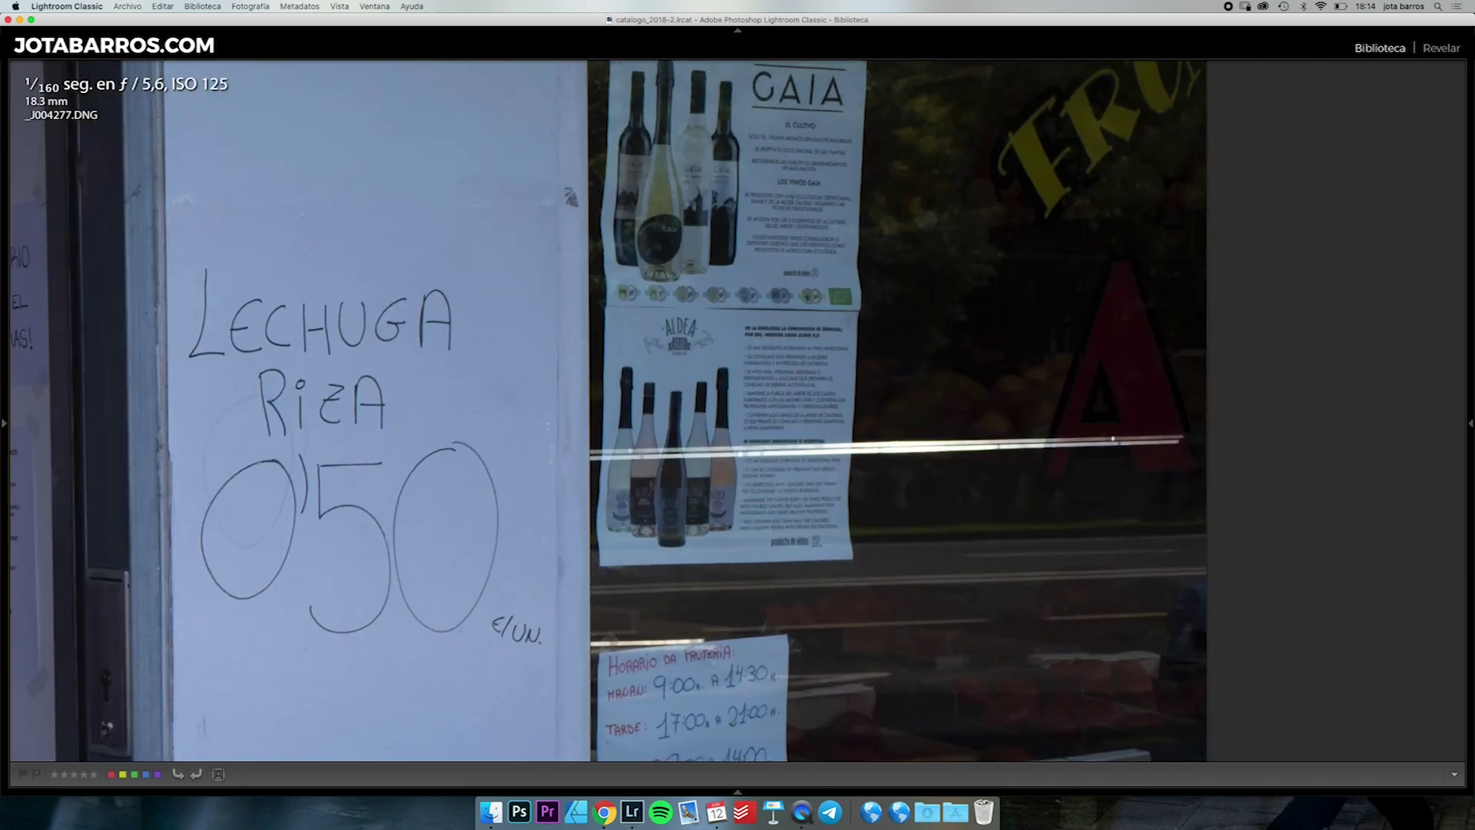
{"action": "key", "text": "z"}
{"action": "key", "text": "z"}
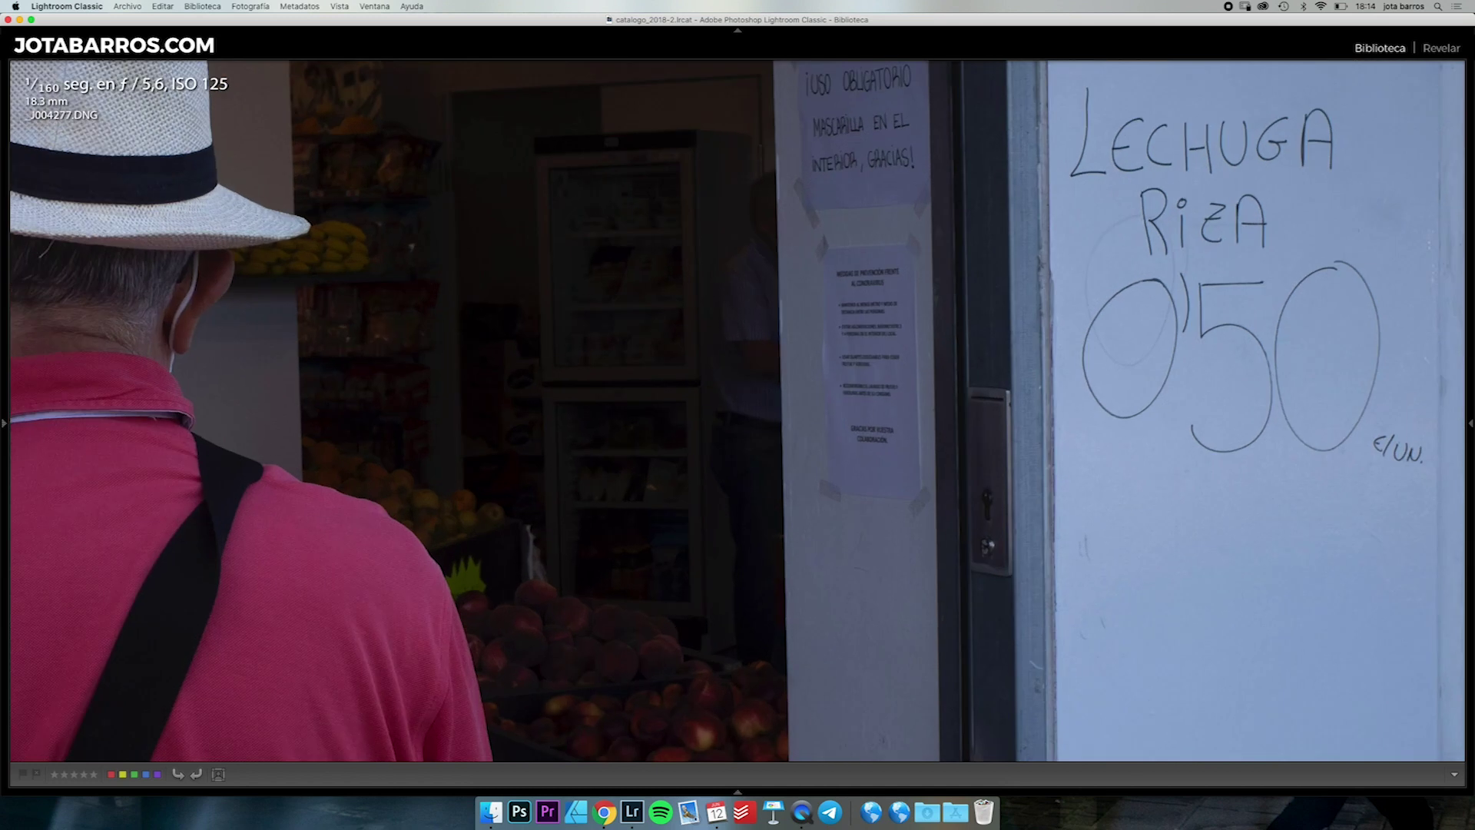
{"action": "key", "text": "z"}
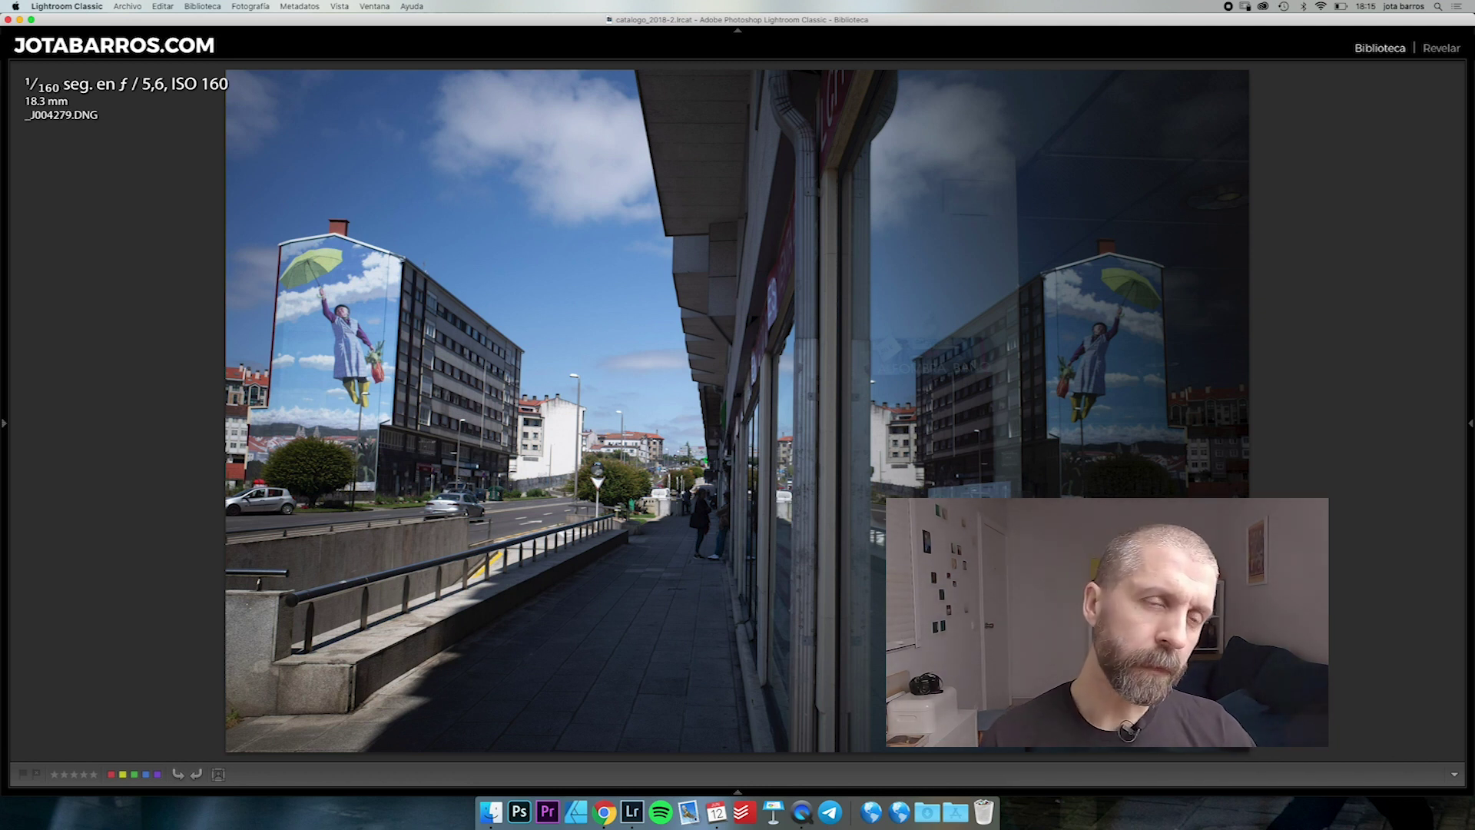
Zoom and pan over the umbrella mural, fit it again, then advance to _J004280.DNG.
{"action": "key", "text": "z"}
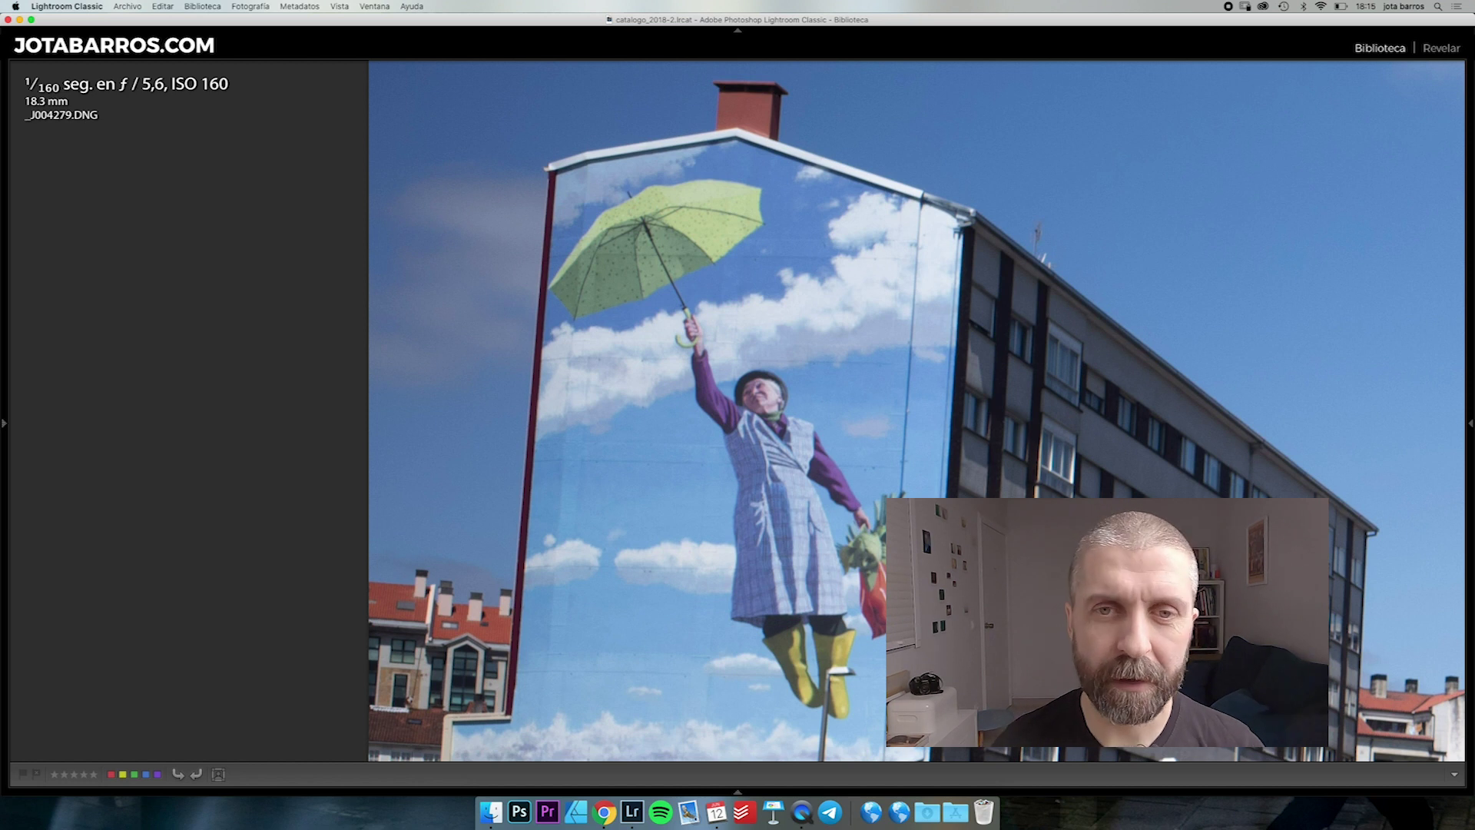
{"action": "key", "text": "z"}
{"action": "key", "text": "z"}
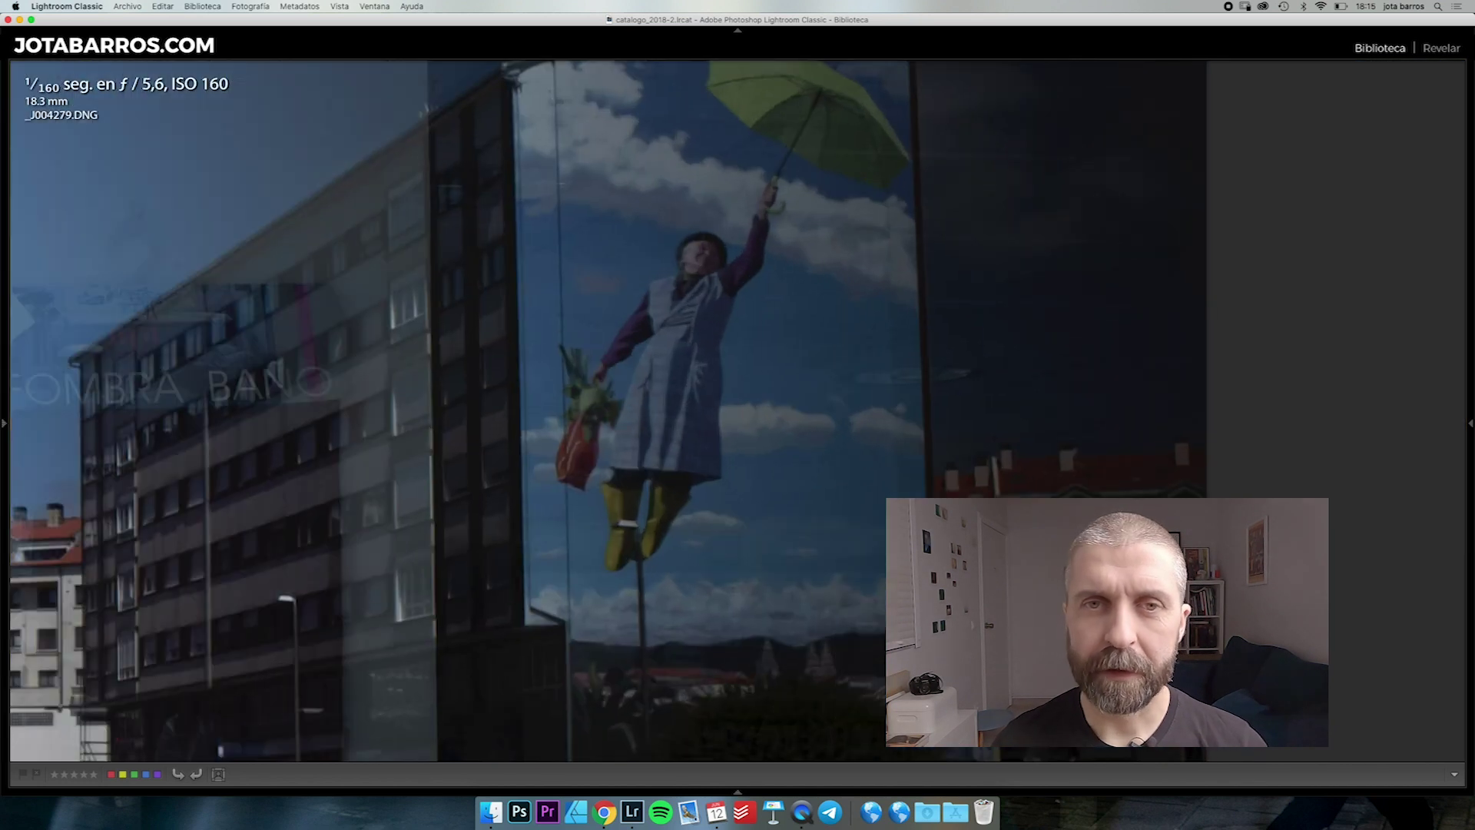
{"action": "key", "text": "z"}
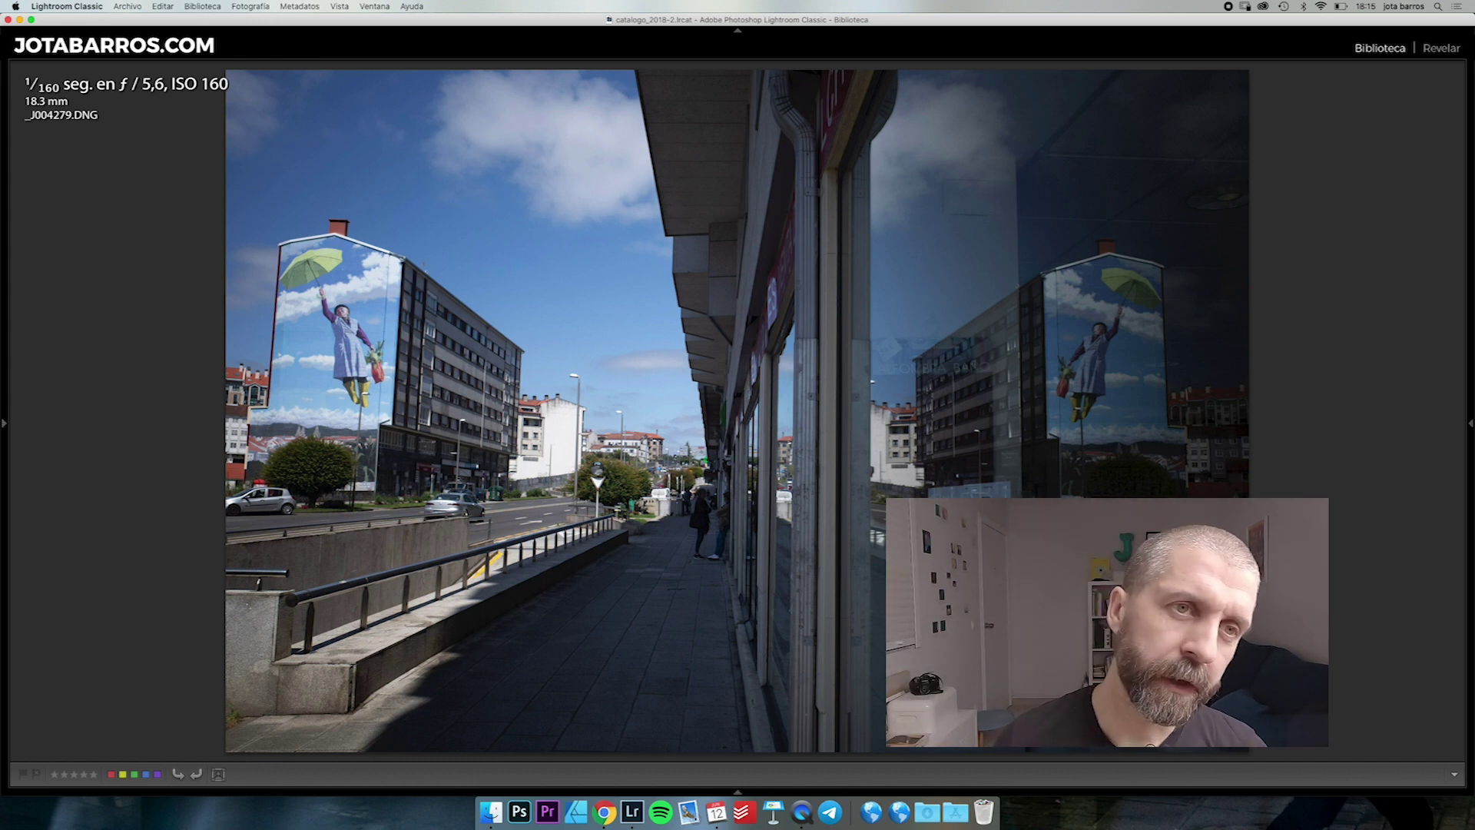
{"action": "key", "text": "z"}
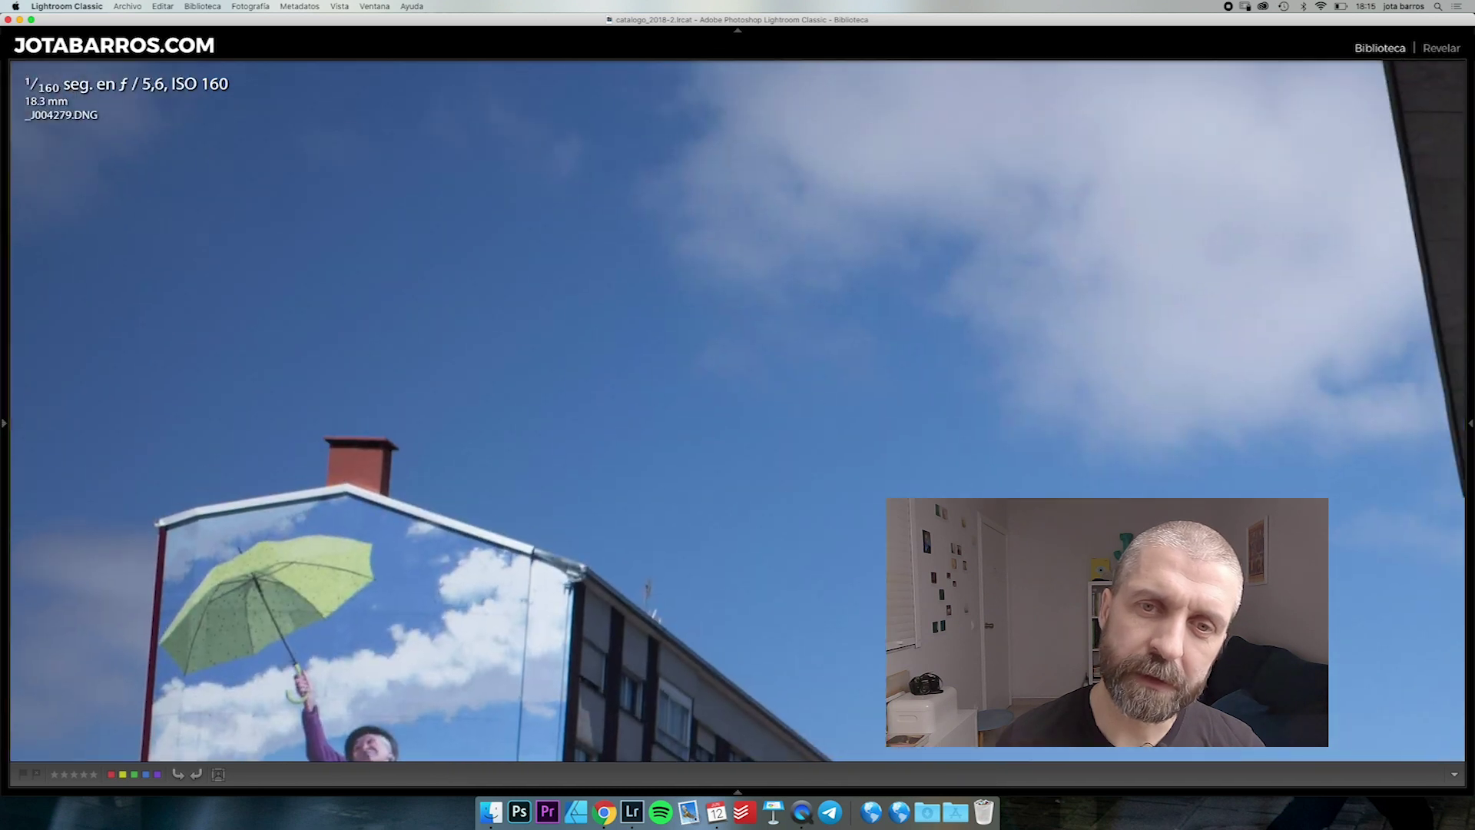
{"action": "scroll", "coordinate": [737, 411], "scroll_direction": "up", "scroll_amount": 5}
{"action": "key", "text": "z"}
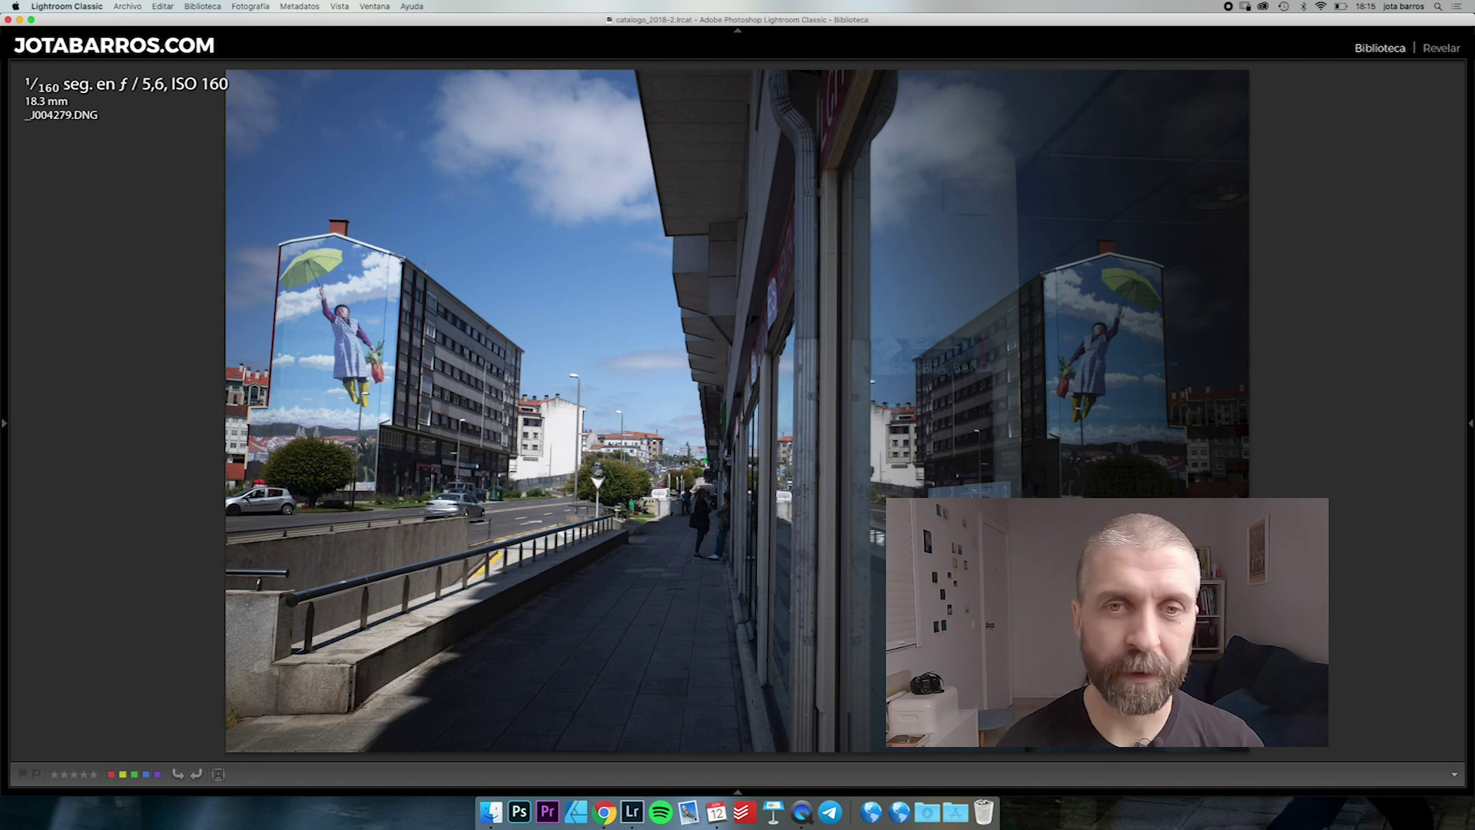
{"action": "key", "text": "Right"}
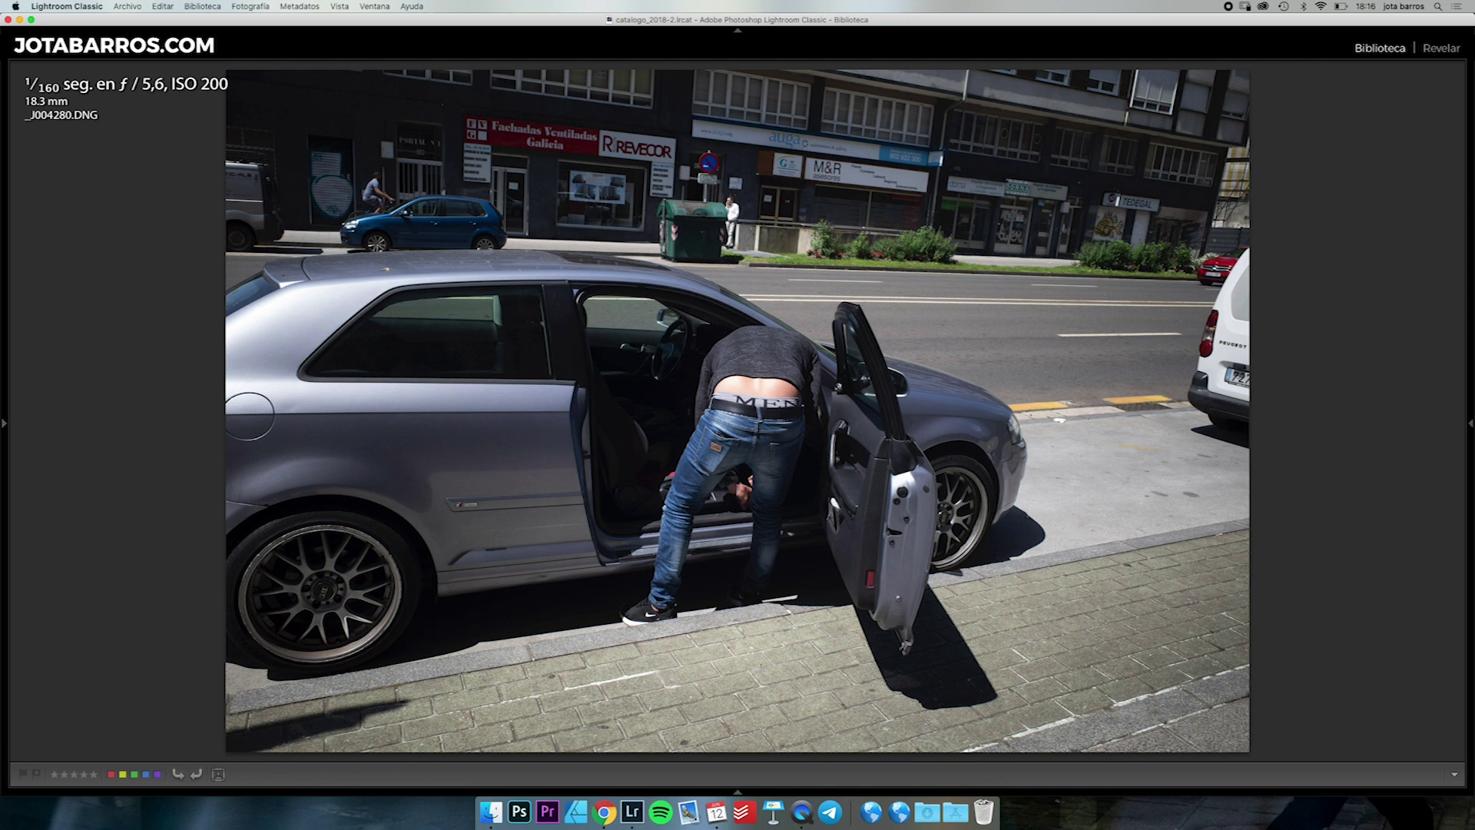
Zoom on the man's back in _J004280.DNG and compare it against _J004281.DNG.
{"action": "key", "text": "z"}
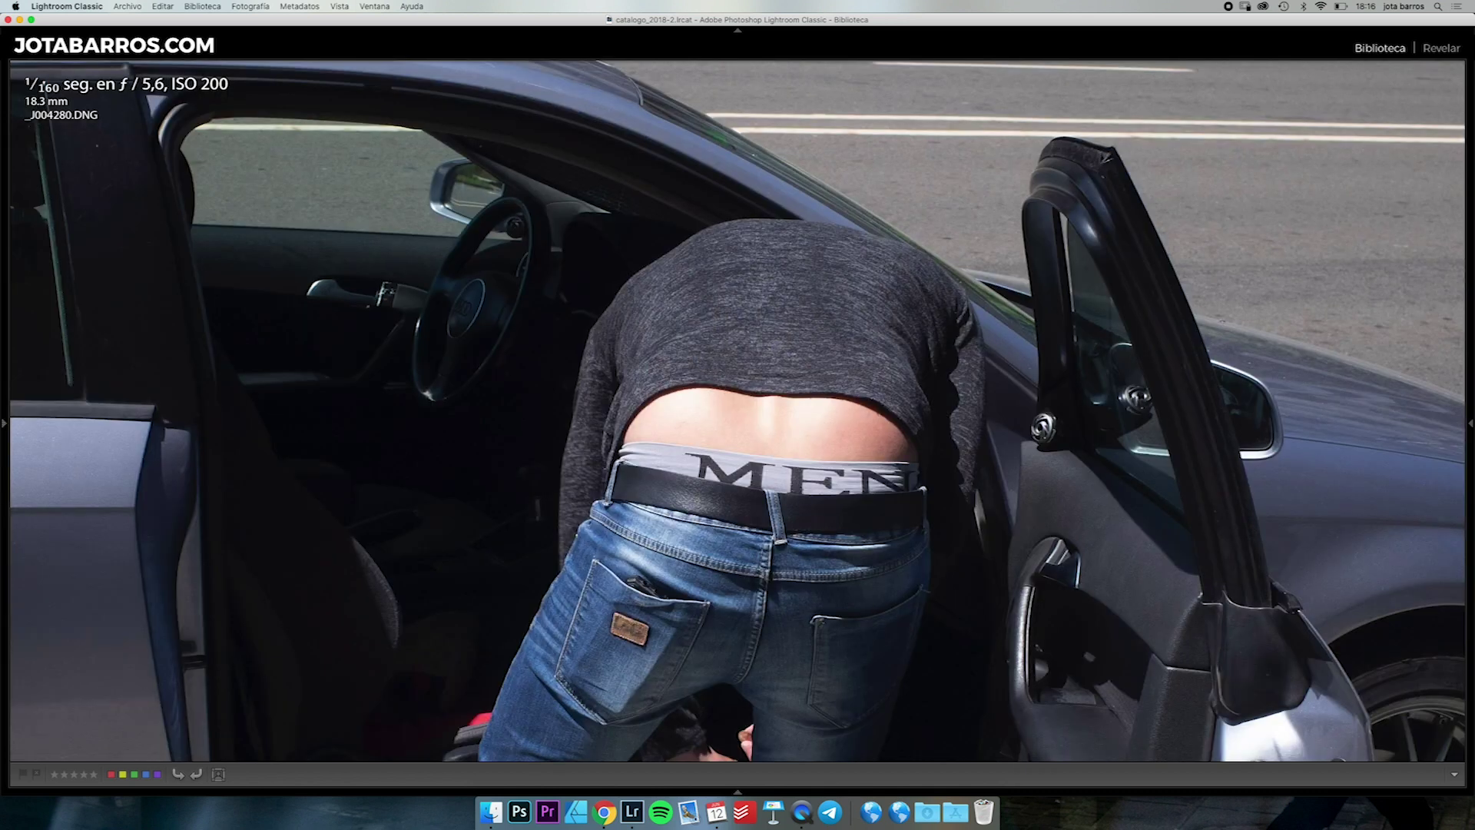
{"action": "key", "text": "z"}
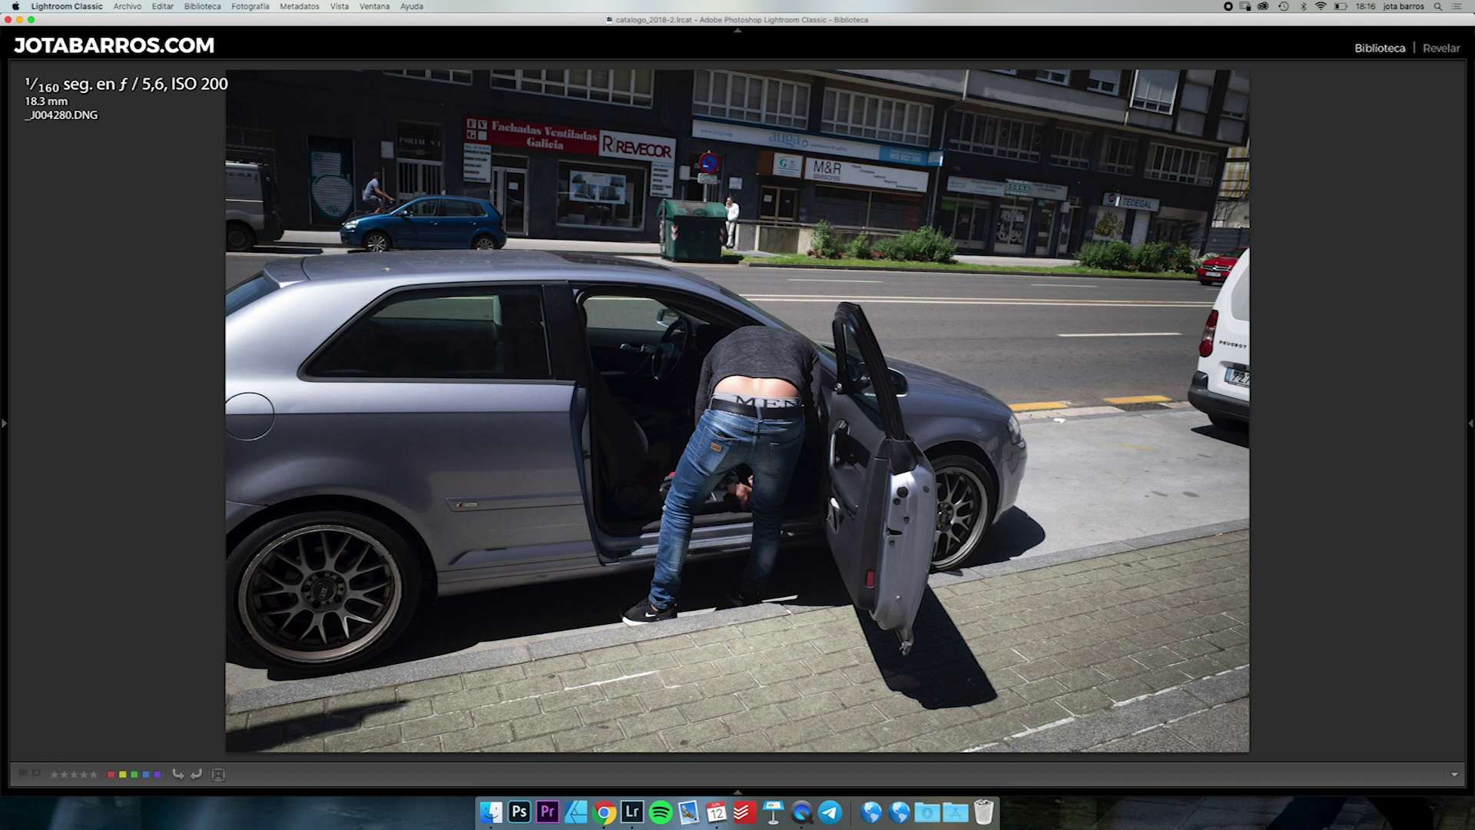
{"action": "key", "text": "Right"}
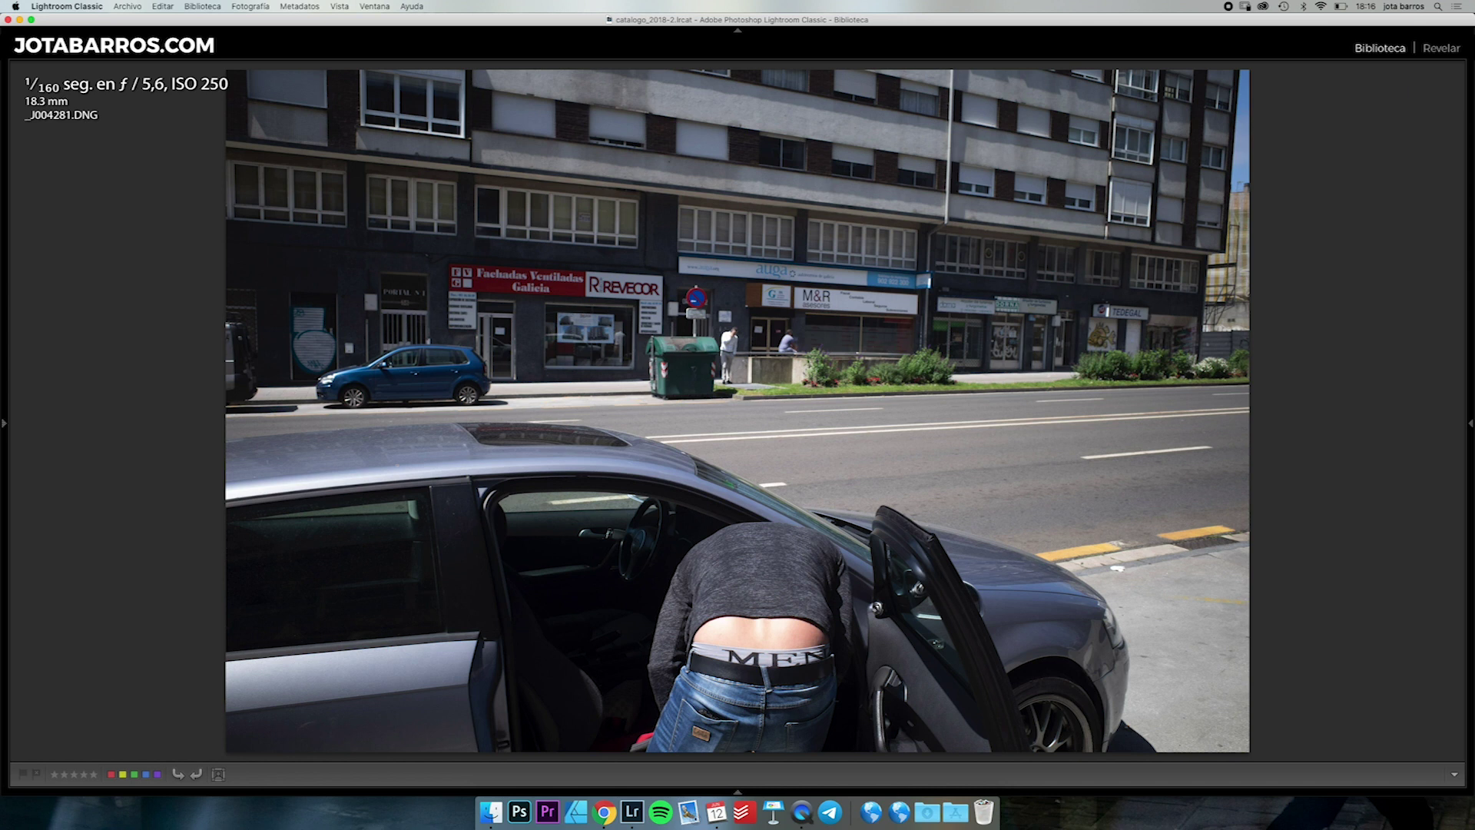
{"action": "key", "text": "Left"}
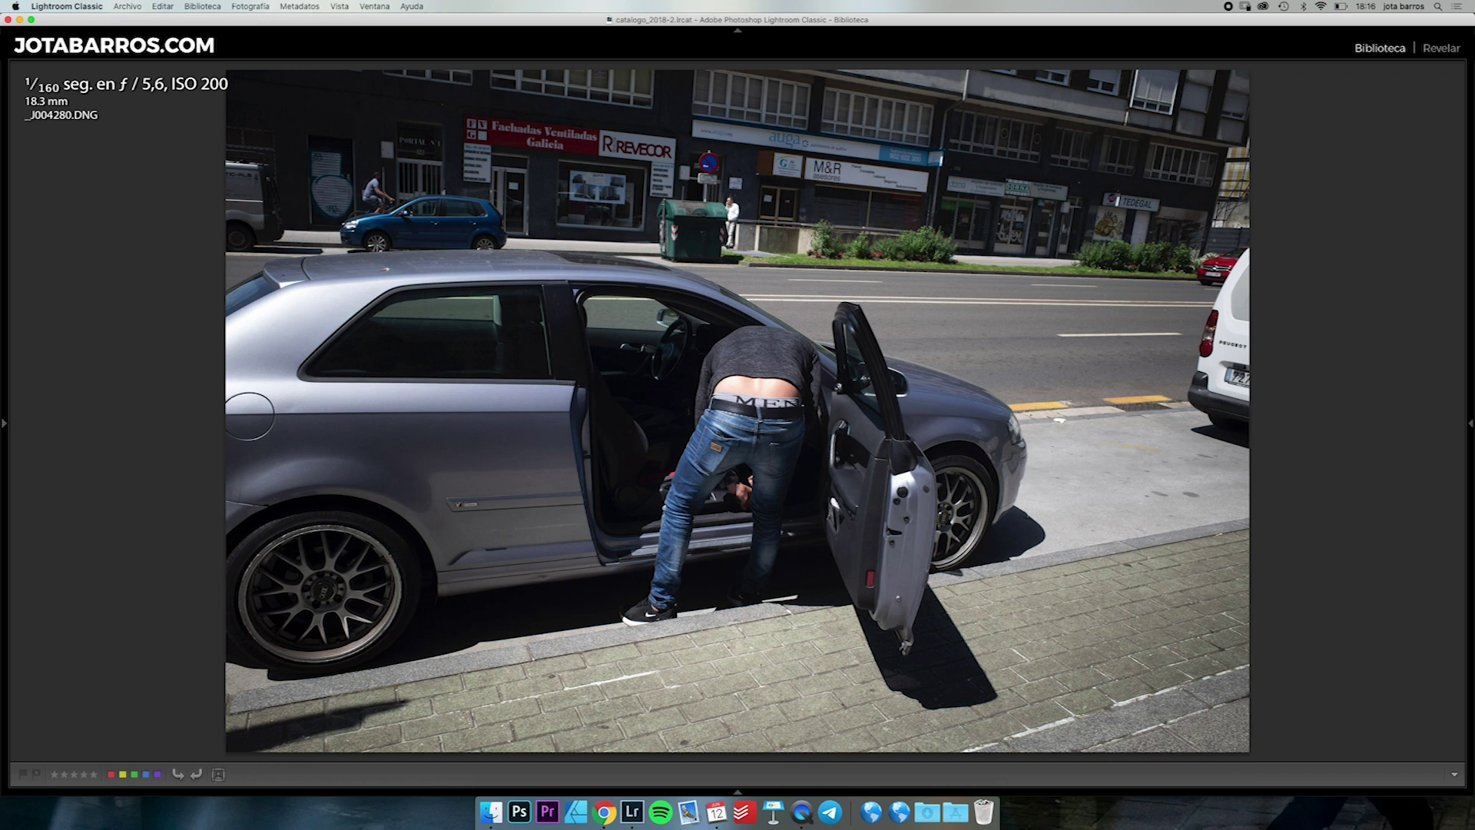
{"action": "key", "text": "Right"}
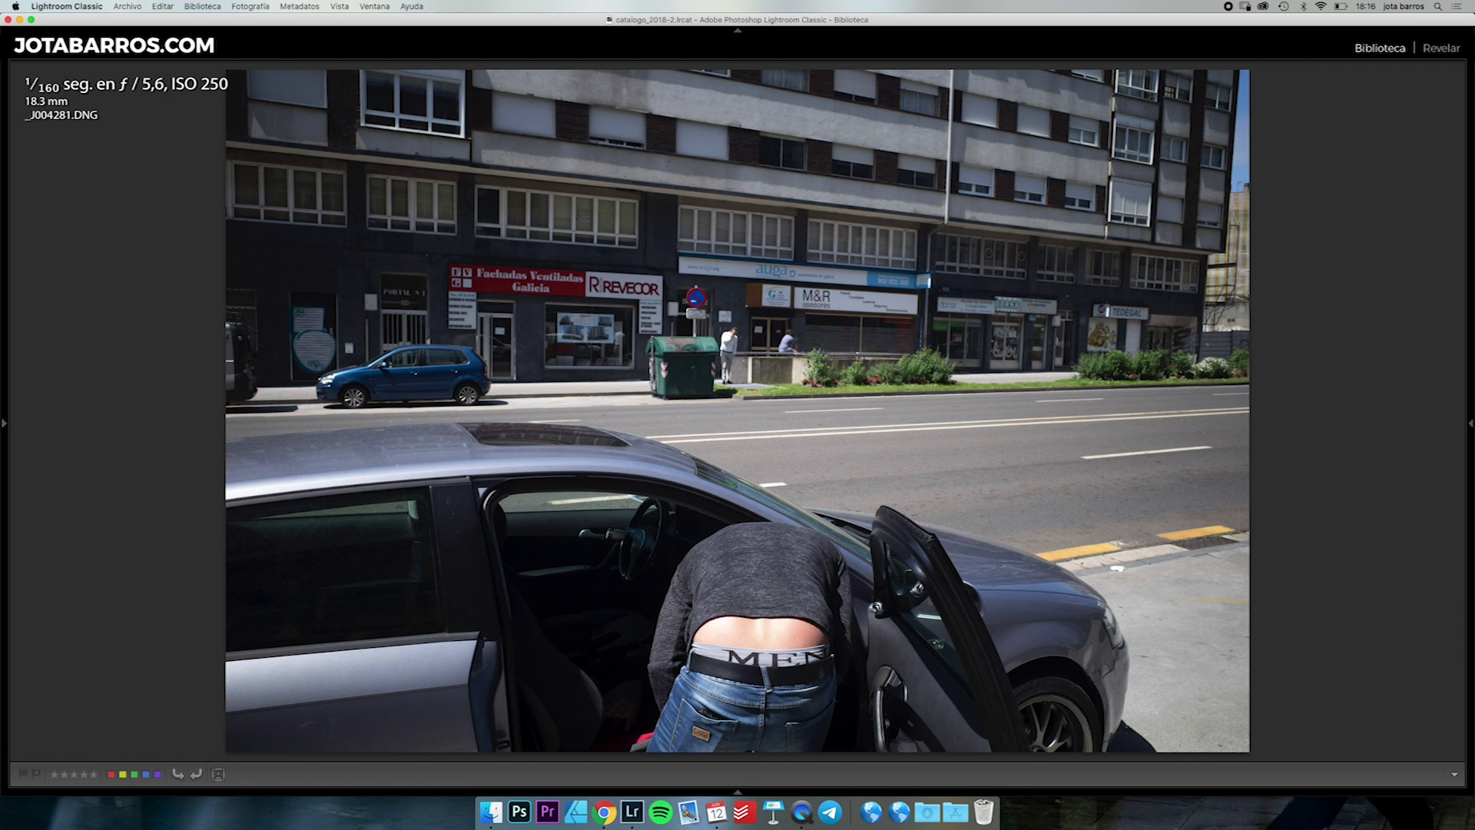
Check the MEN waistband close up, flick between car shots, then reach _J004282.DNG.
{"action": "left_click", "coordinate": [772, 645]}
{"action": "key", "text": "z"}
{"action": "key", "text": "Right"}
{"action": "key", "text": "Left"}
{"action": "key", "text": "Left"}
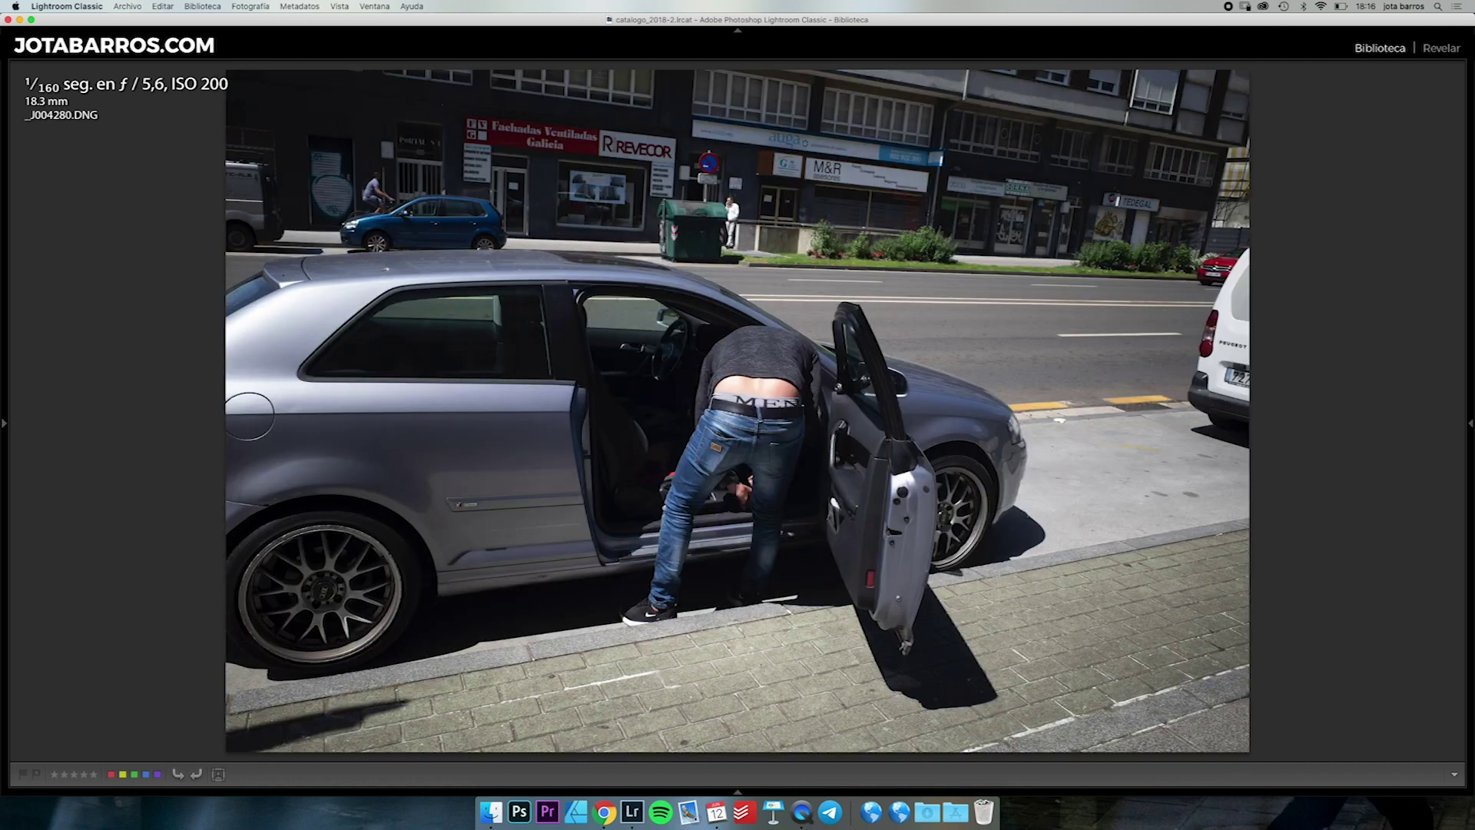
{"action": "key", "text": "Right"}
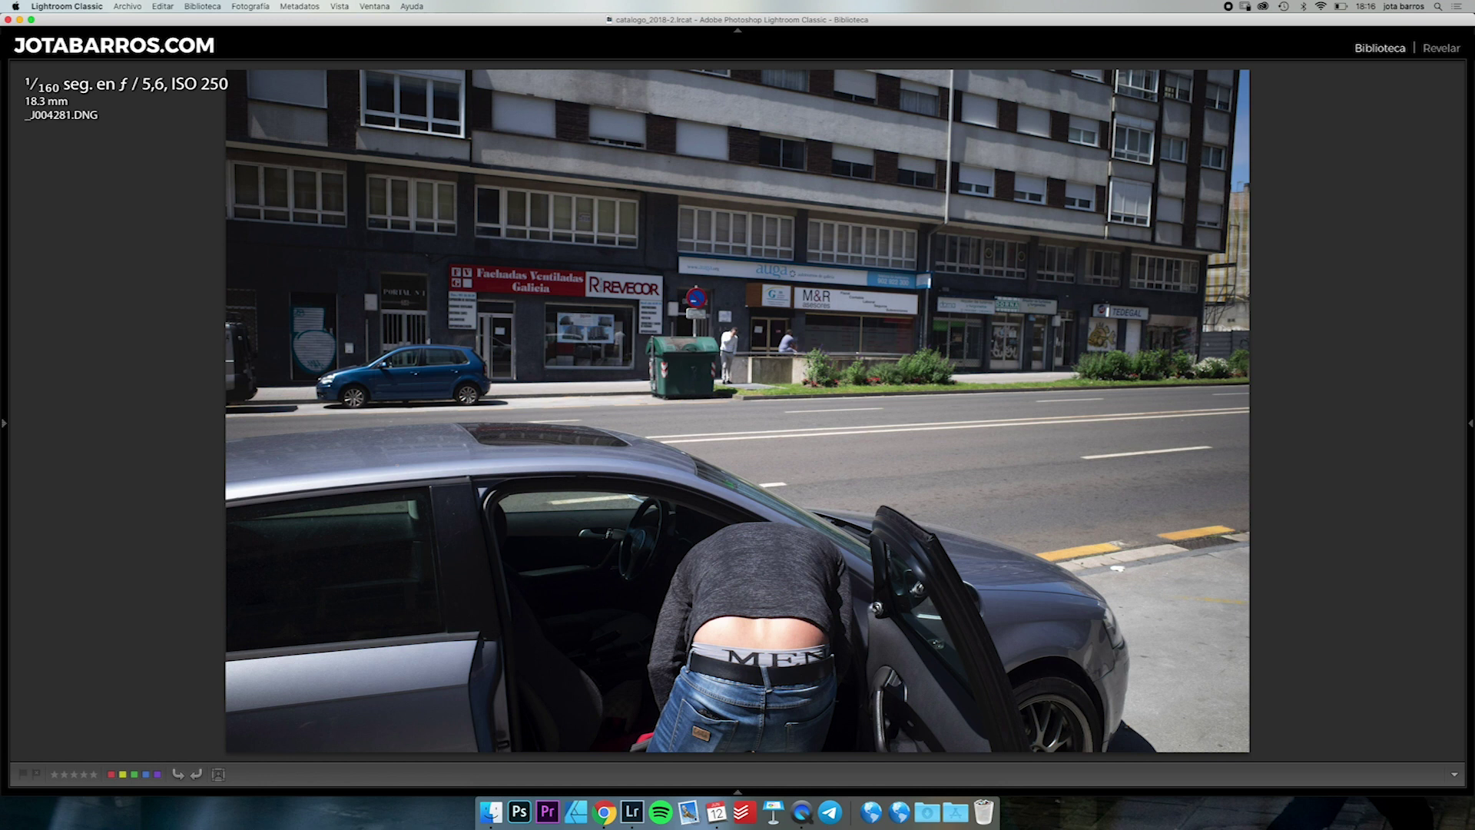
{"action": "key", "text": "Right"}
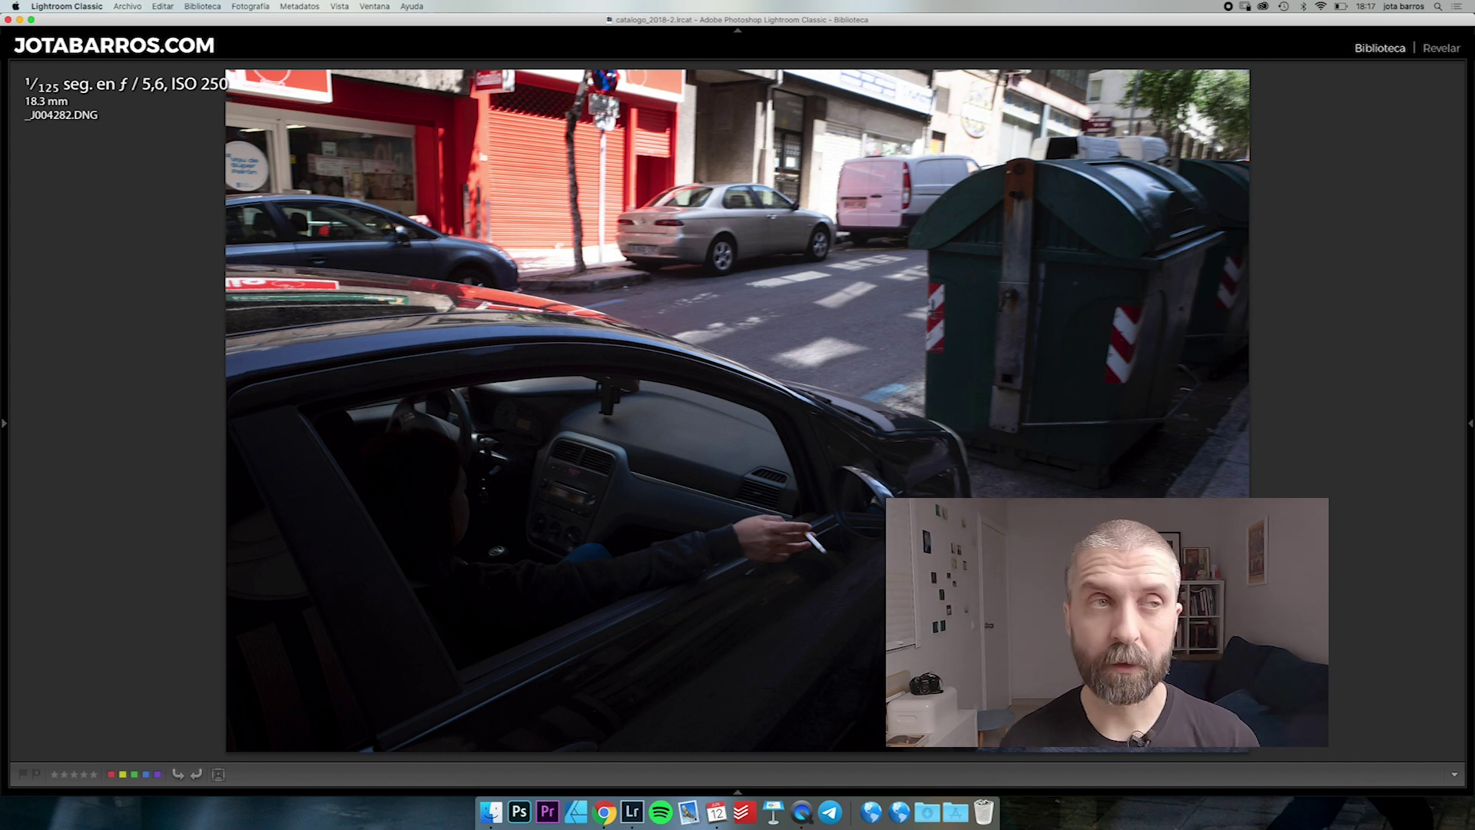
Zoom on the hand and cigarette in _J004282.DNG, fit it, then advance to _J004283.DNG.
{"action": "key", "text": "F7"}
{"action": "key", "text": "F7"}
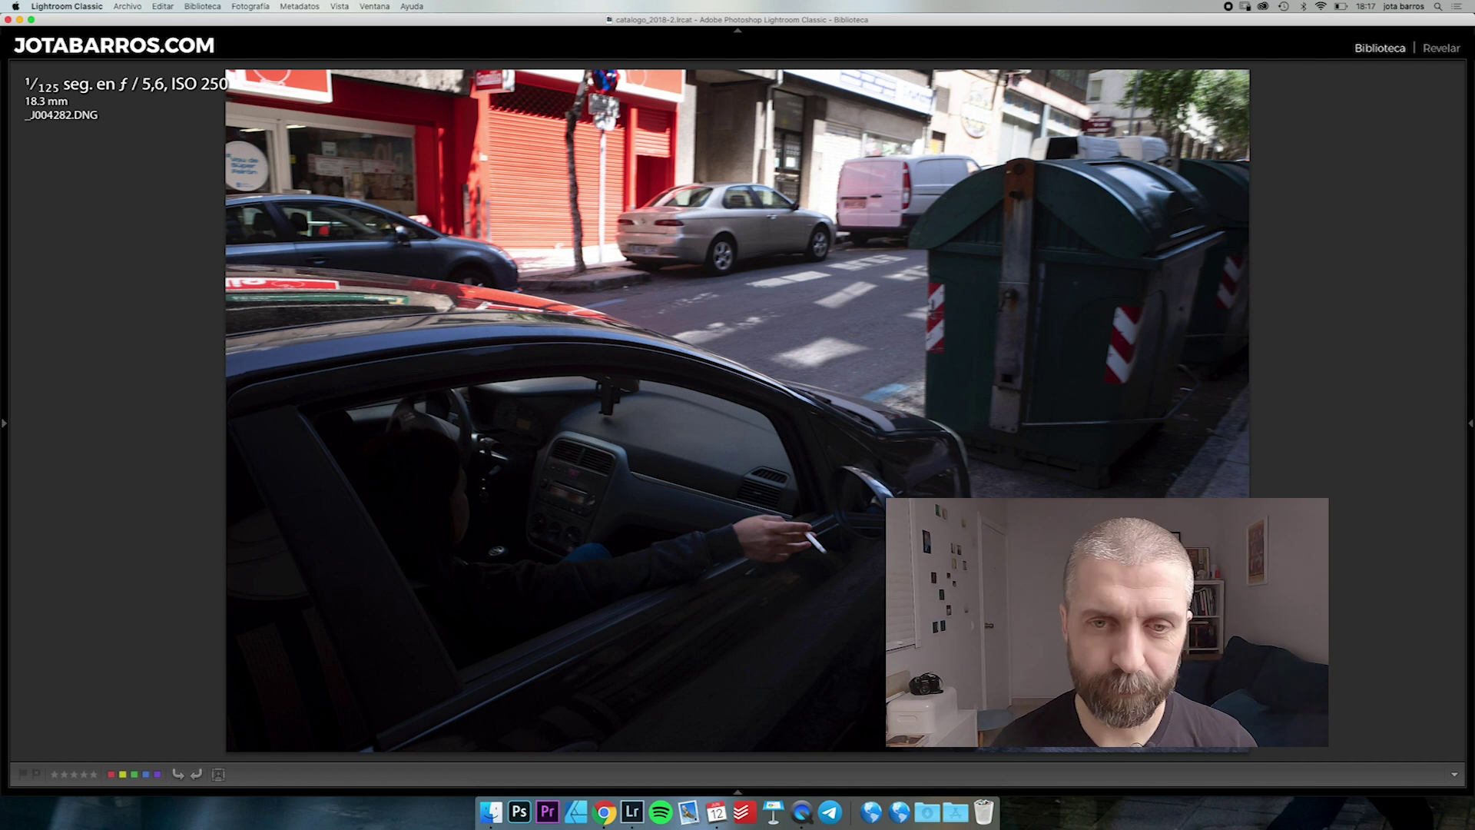
{"action": "key", "text": "z"}
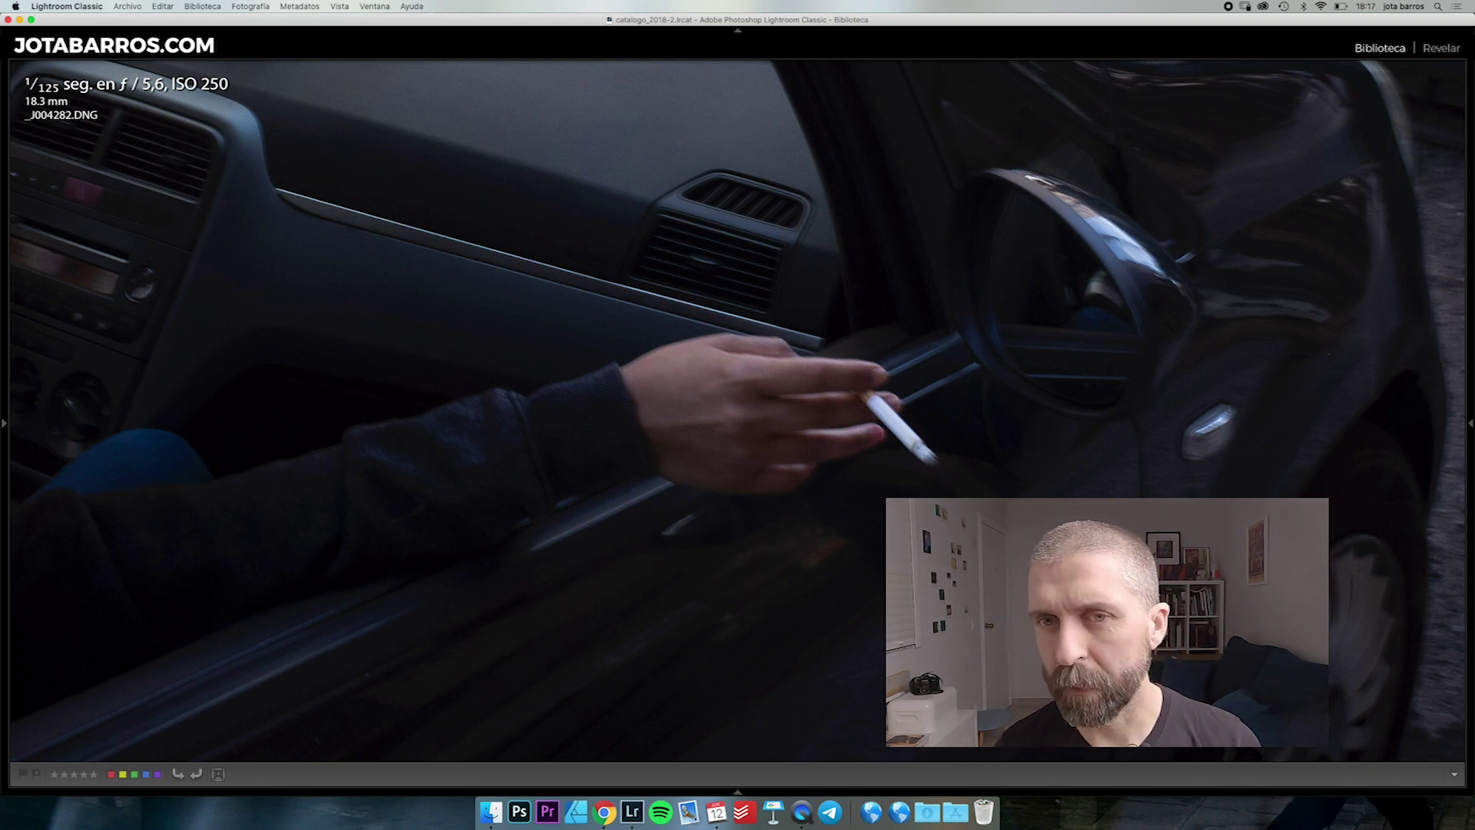
{"action": "key", "text": "z"}
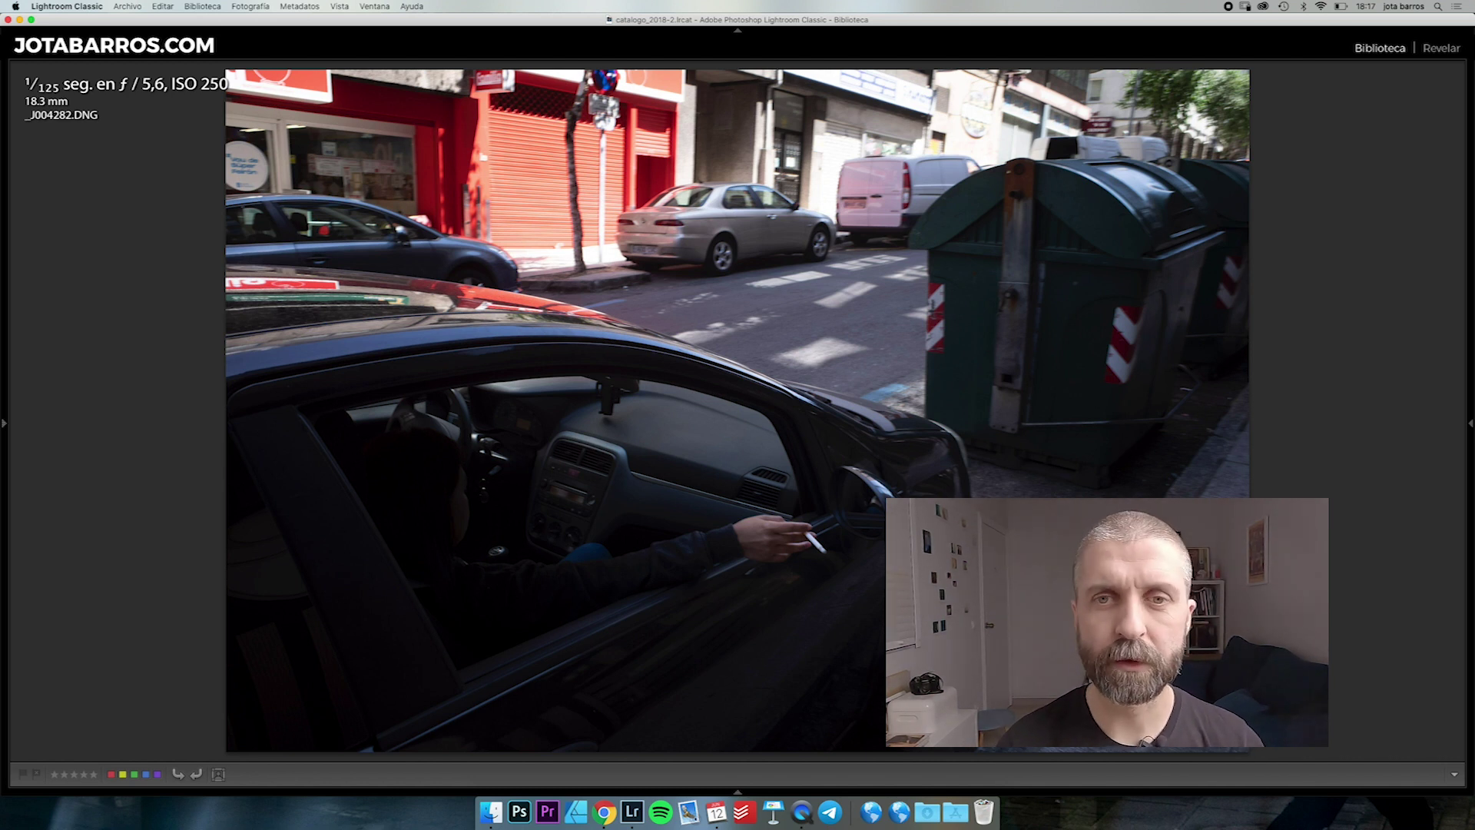
{"action": "key", "text": "Right"}
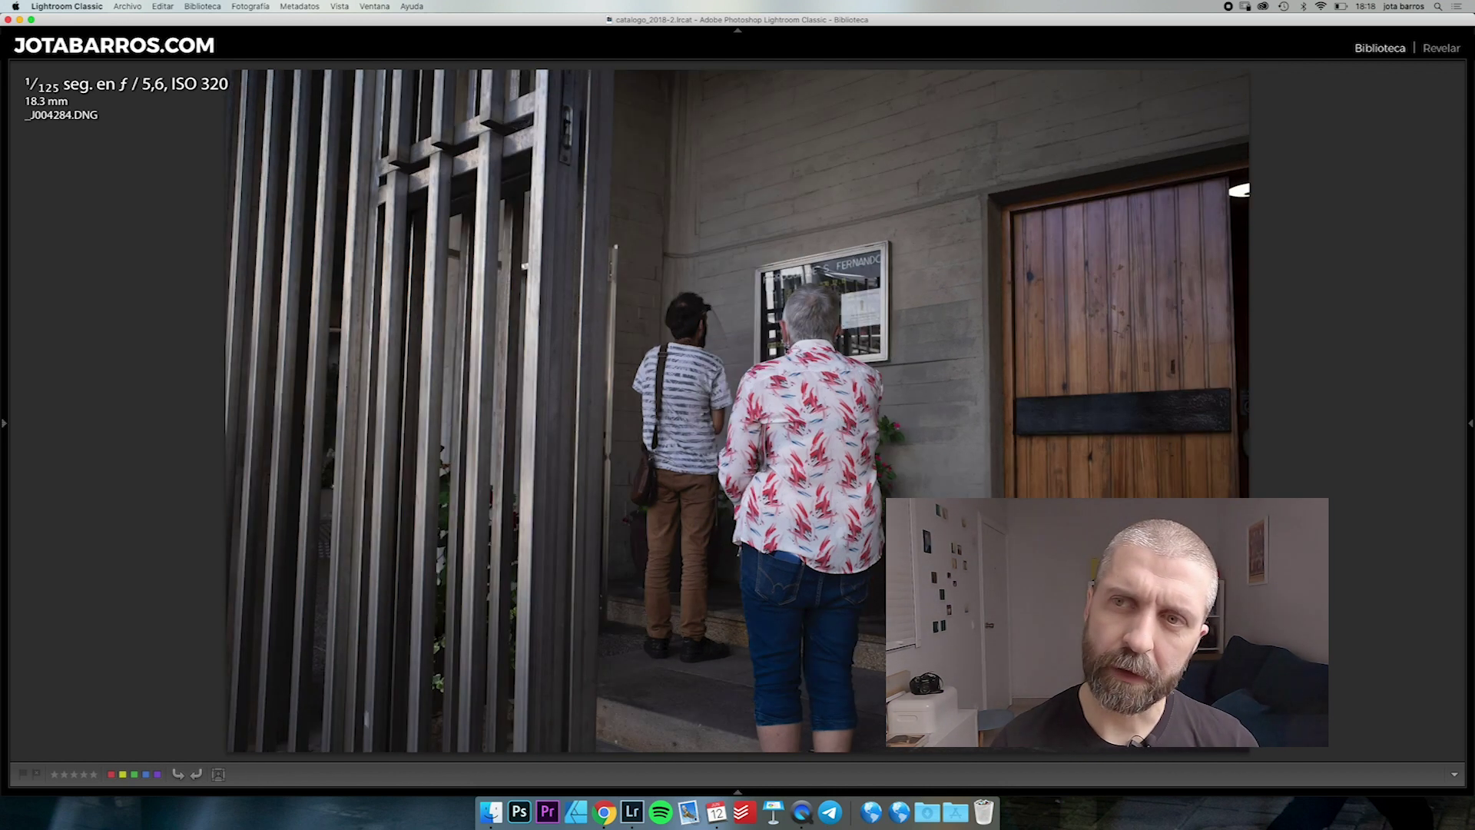
Revisit _J004283.DNG, zoom-check the shirt in _J004284.DNG, then advance to _J004285.DNG.
{"action": "key", "text": "Right"}
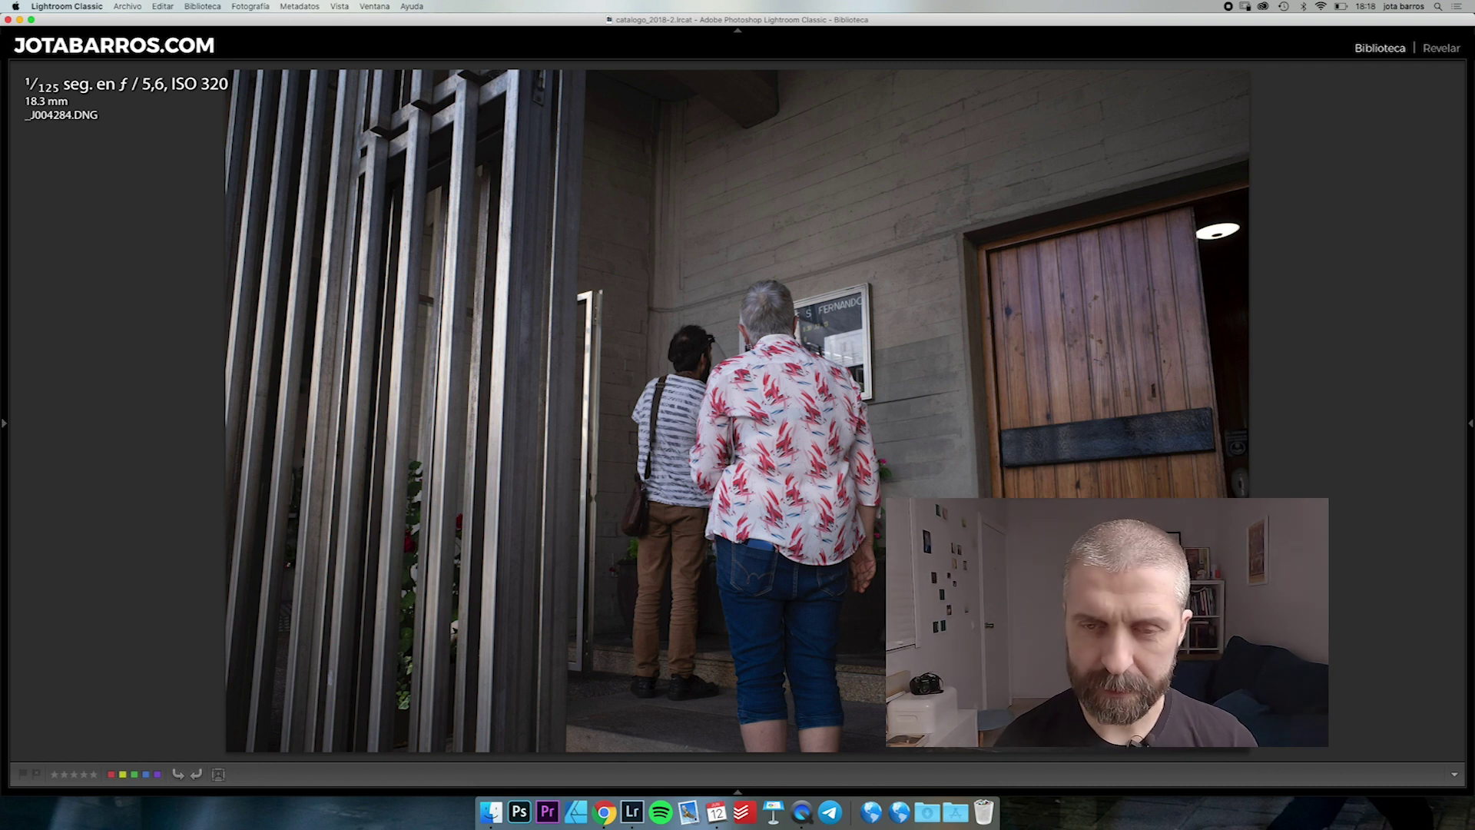
{"action": "key", "text": "Left"}
{"action": "key", "text": "Right"}
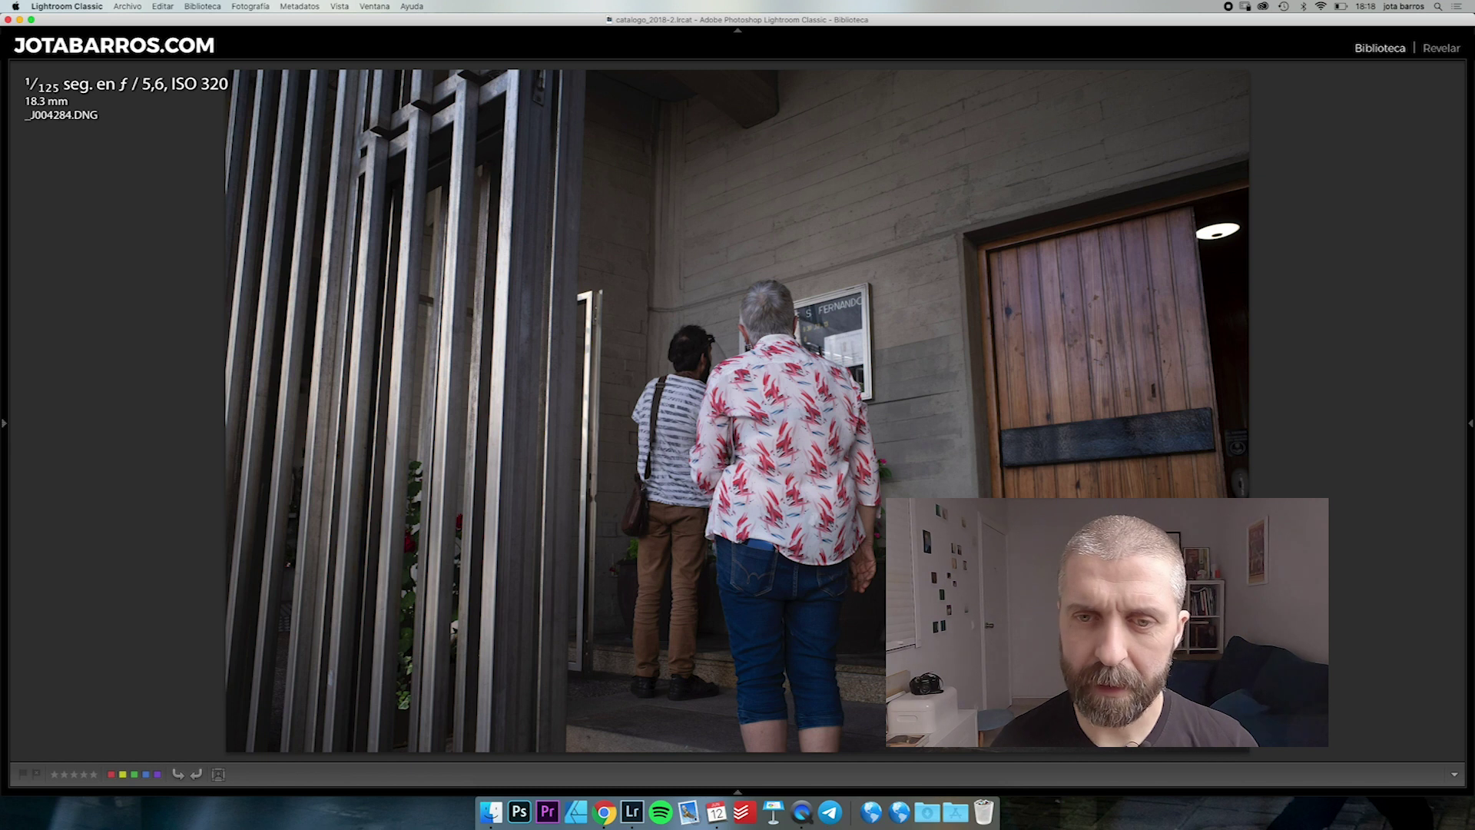
{"action": "key", "text": "z"}
{"action": "key", "text": "z"}
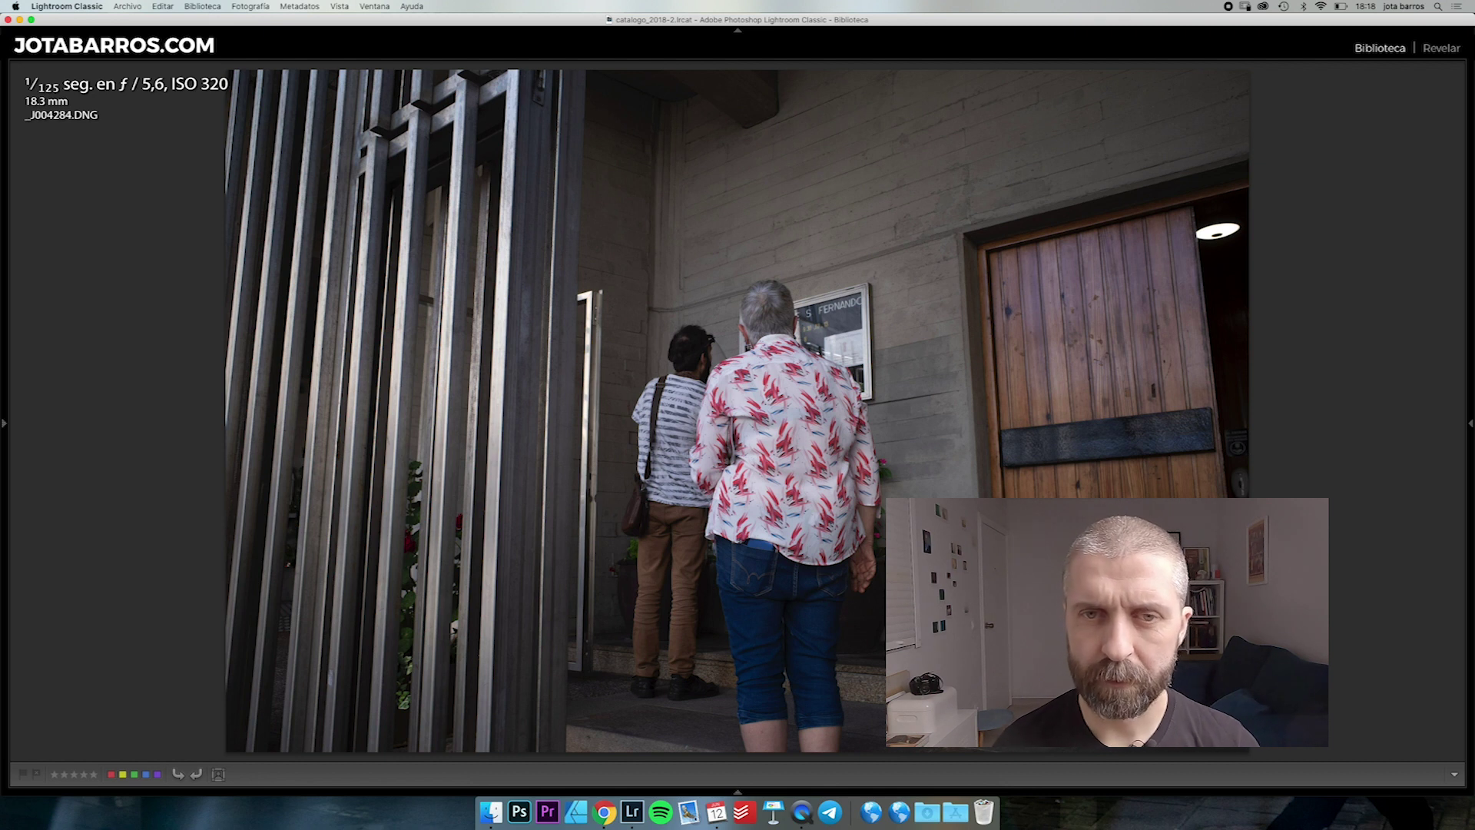
{"action": "key", "text": "Right"}
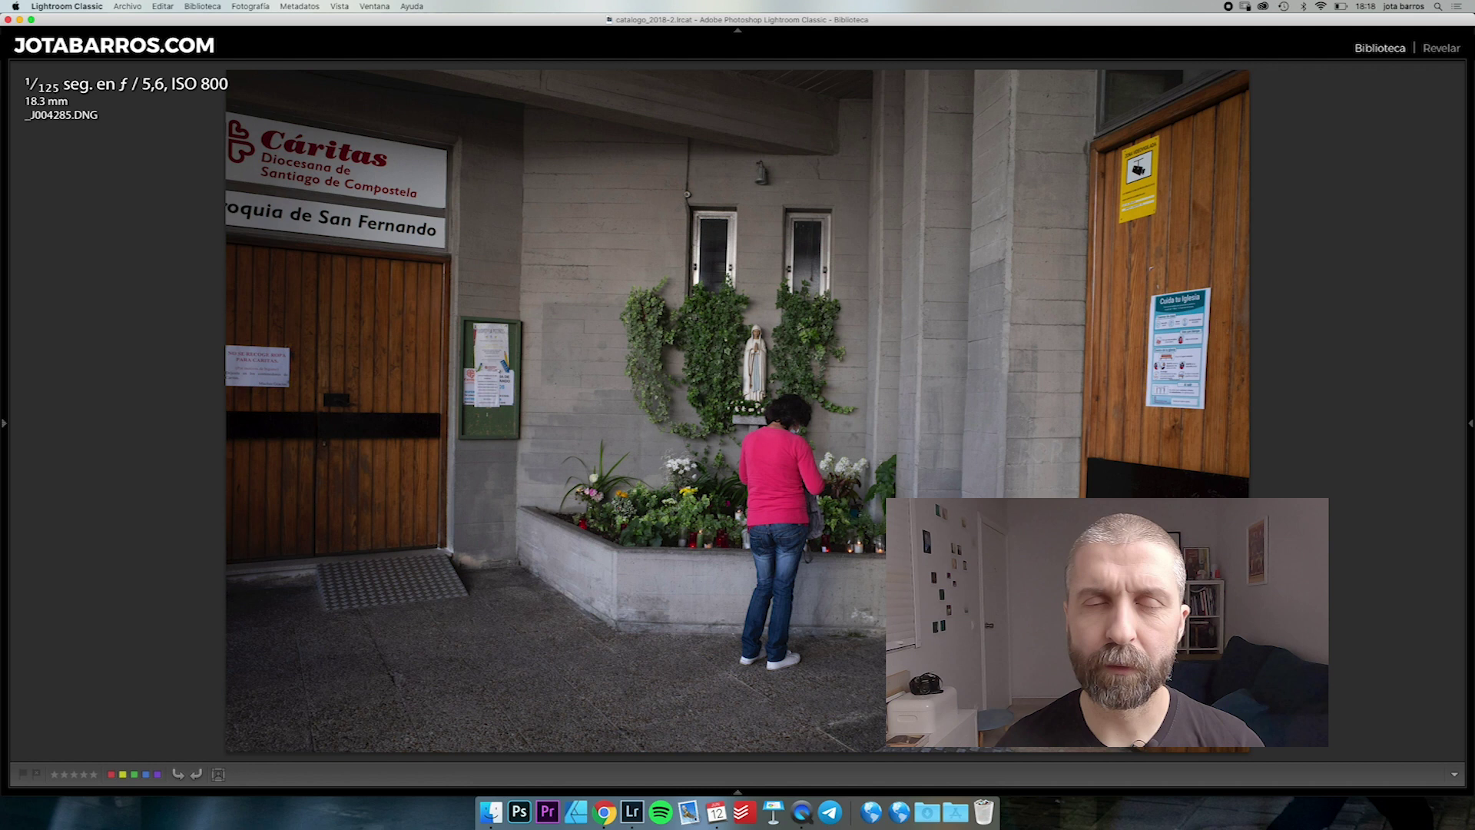
Zoom-check the San Fernando and Cáritas signs, then step past _J004286.DNG to _J004287.DNG.
{"action": "key", "text": "z"}
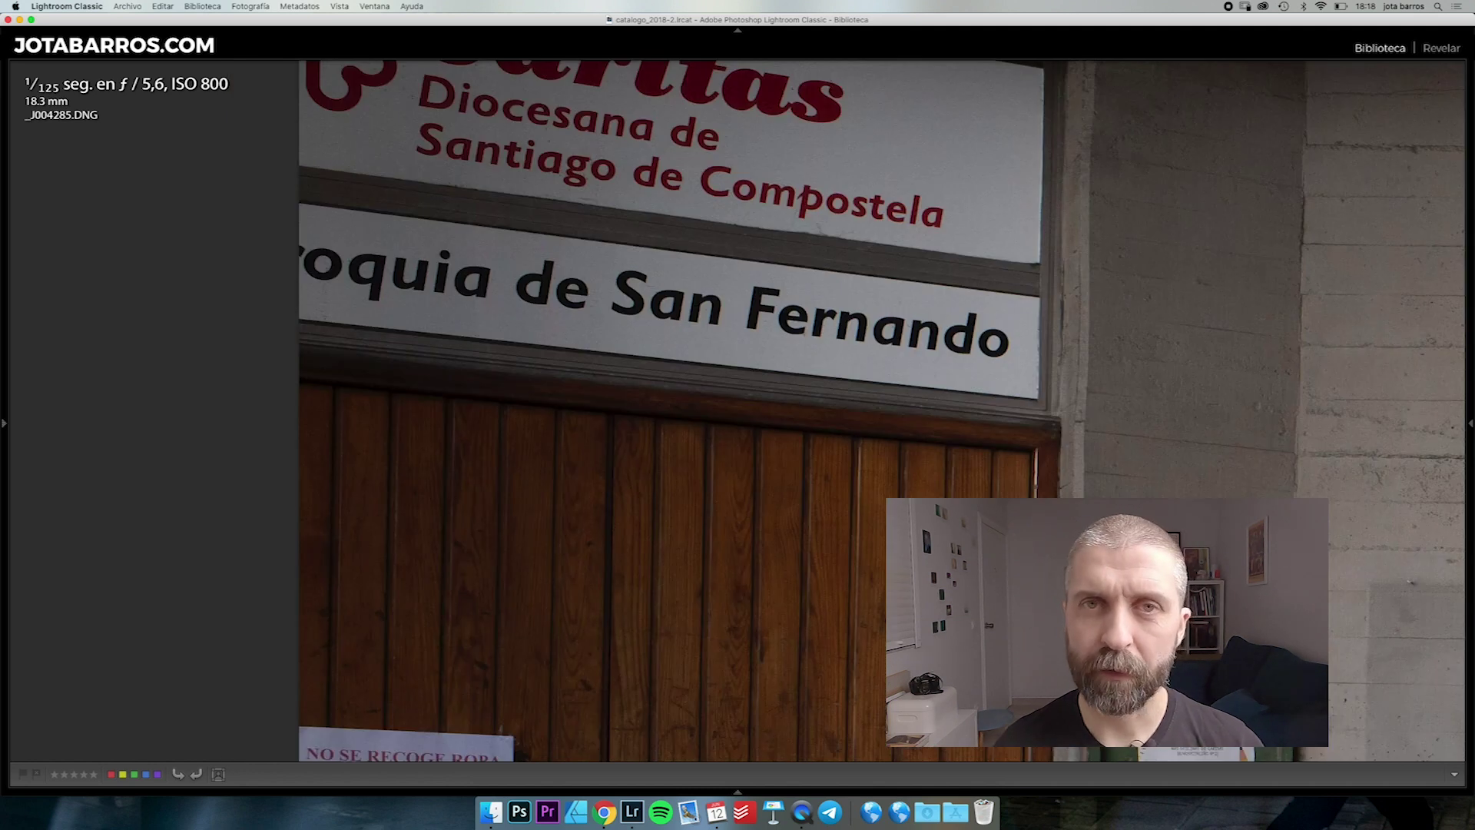
{"action": "key", "text": "z"}
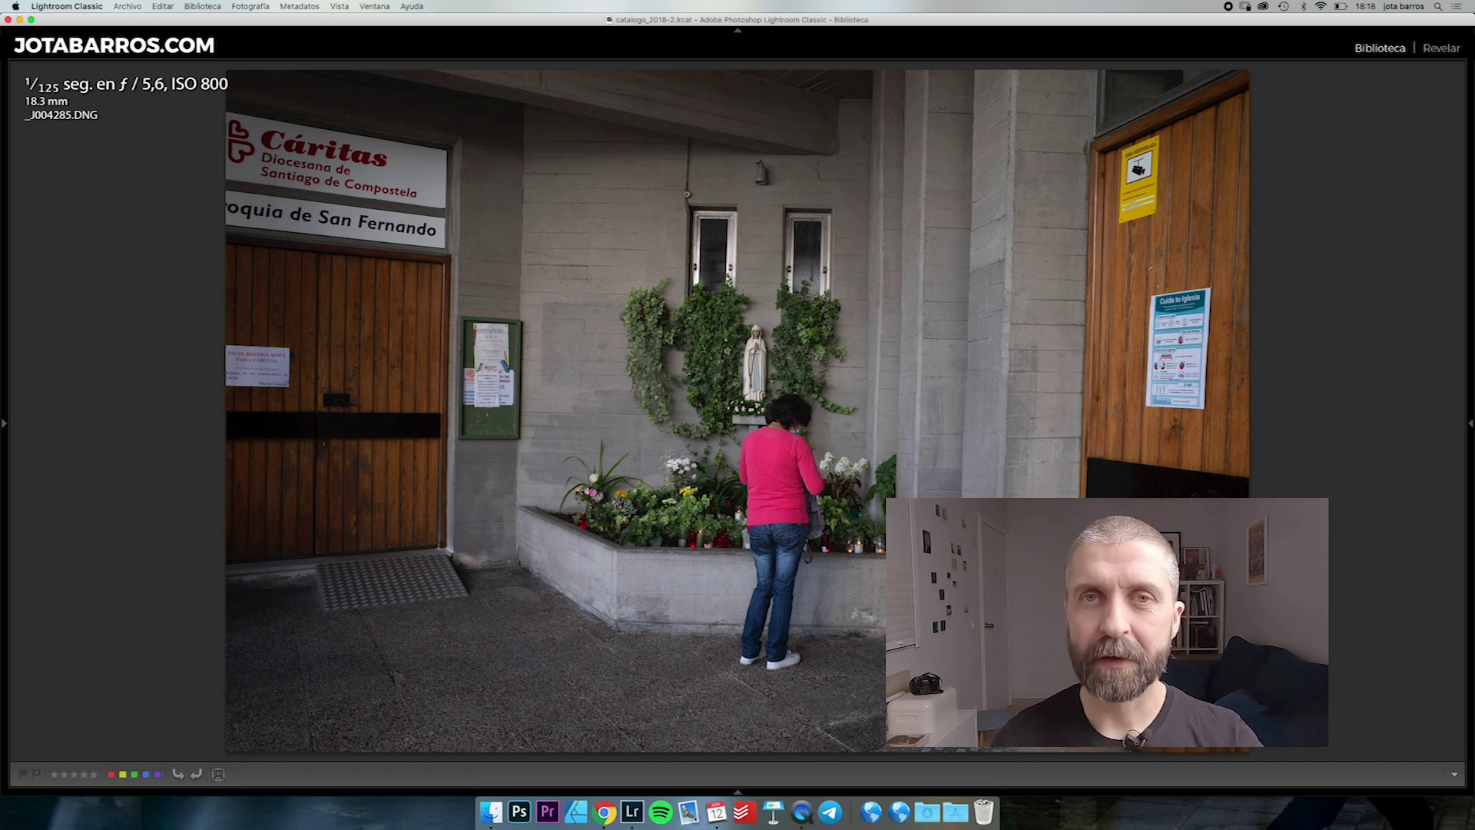
{"action": "key", "text": "z"}
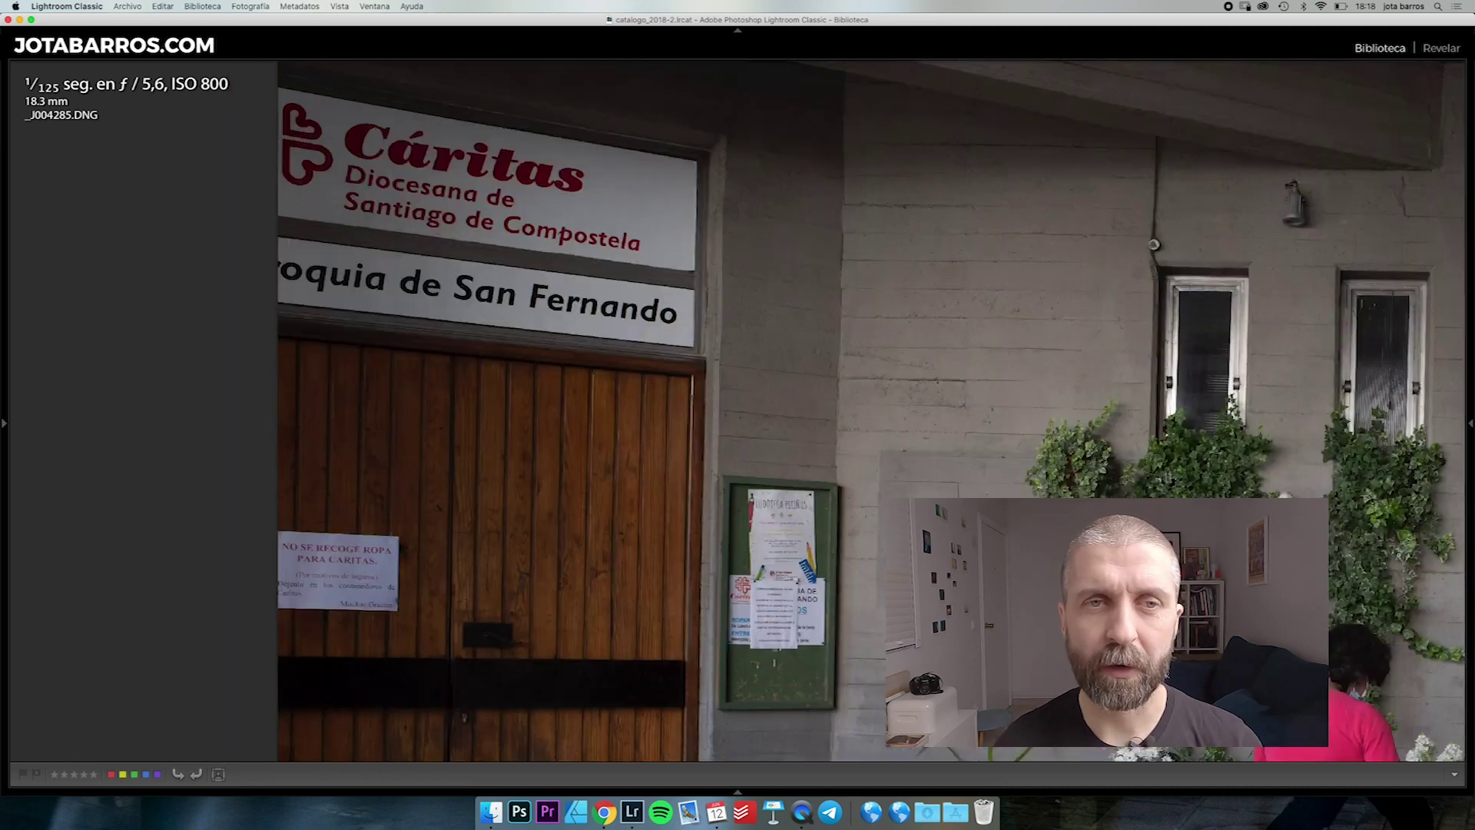
{"action": "key", "text": "z"}
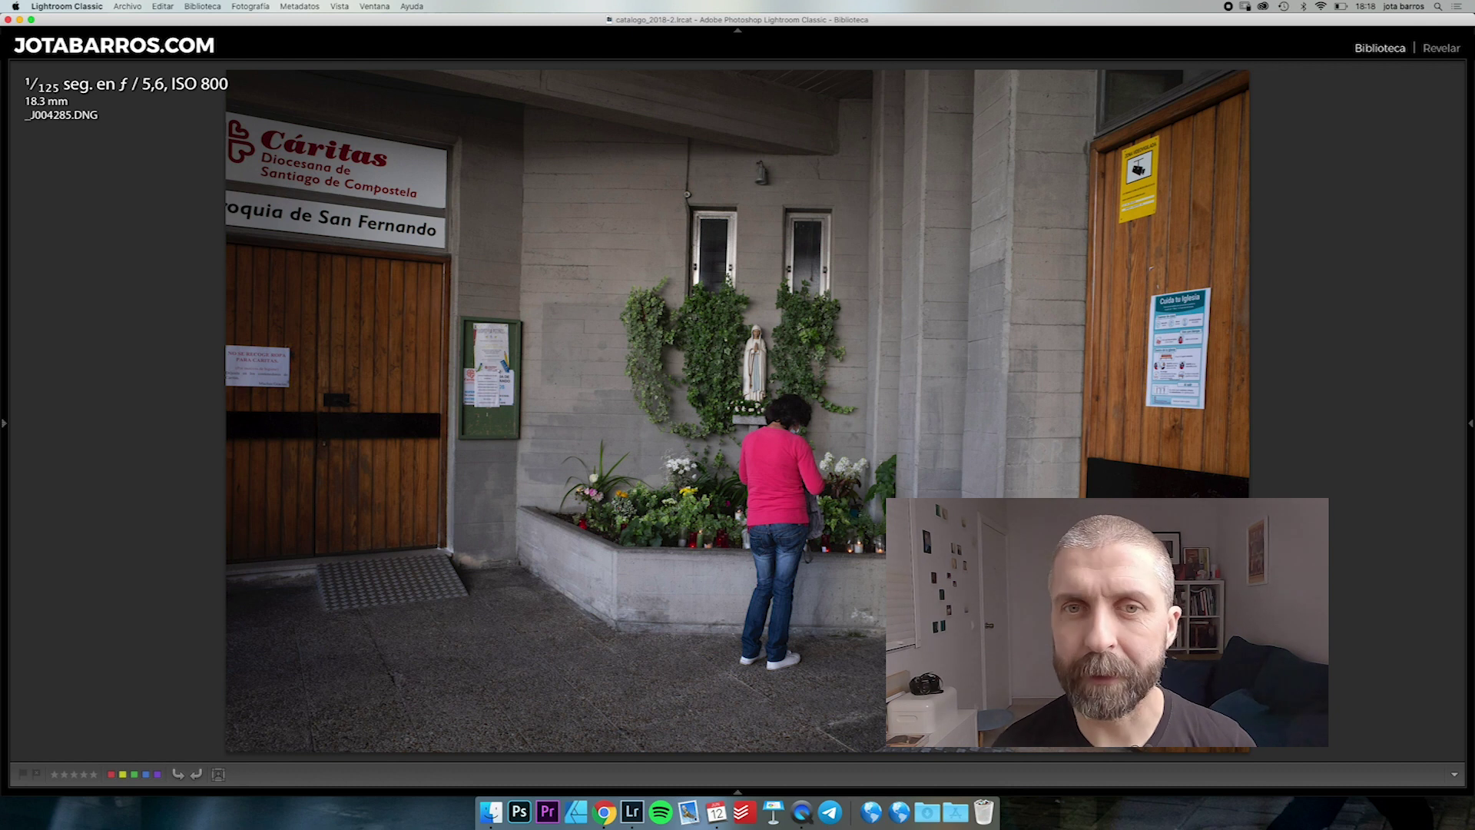
{"action": "key", "text": "Right"}
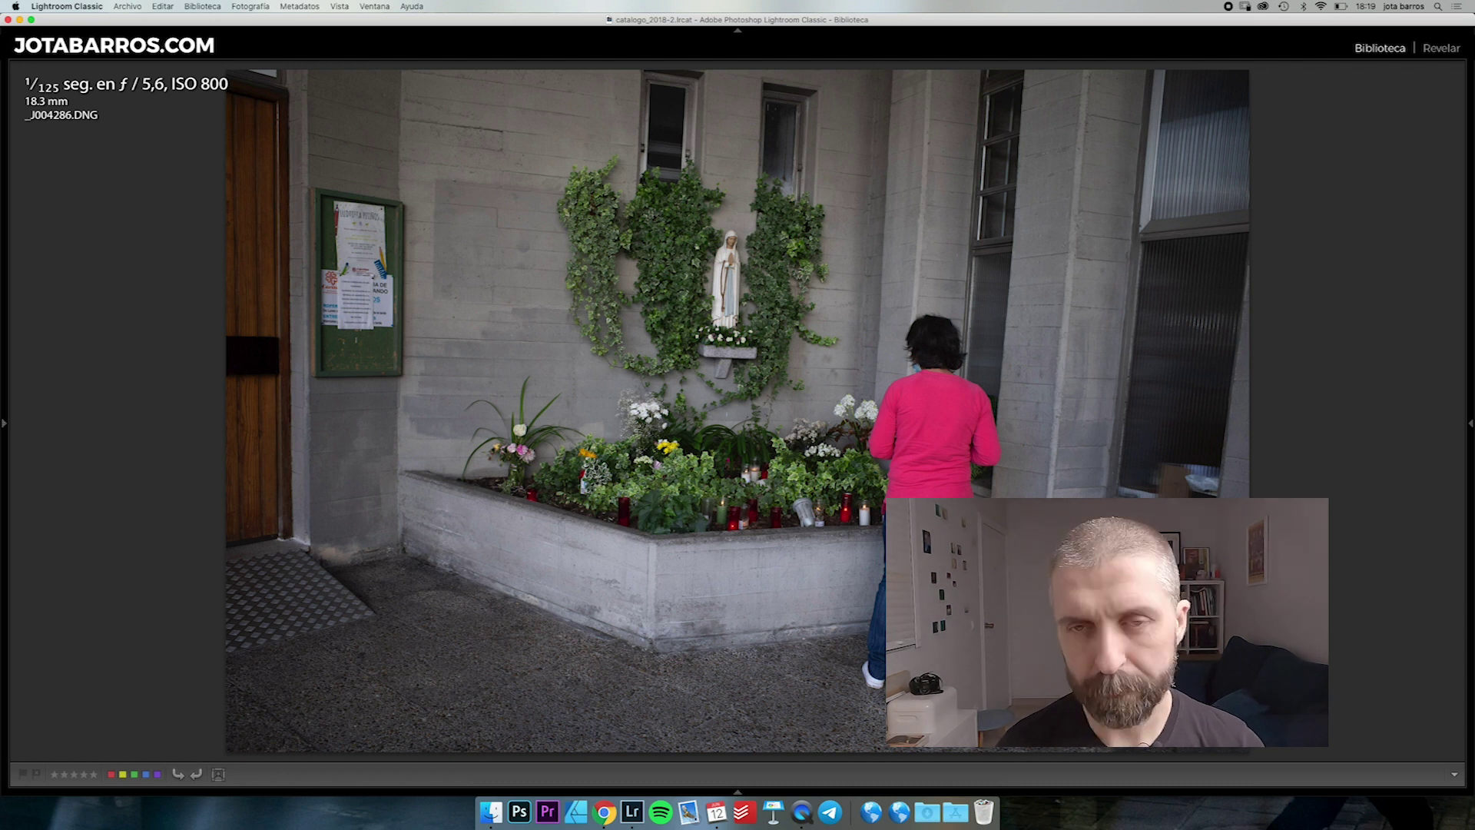
{"action": "key", "text": "Right"}
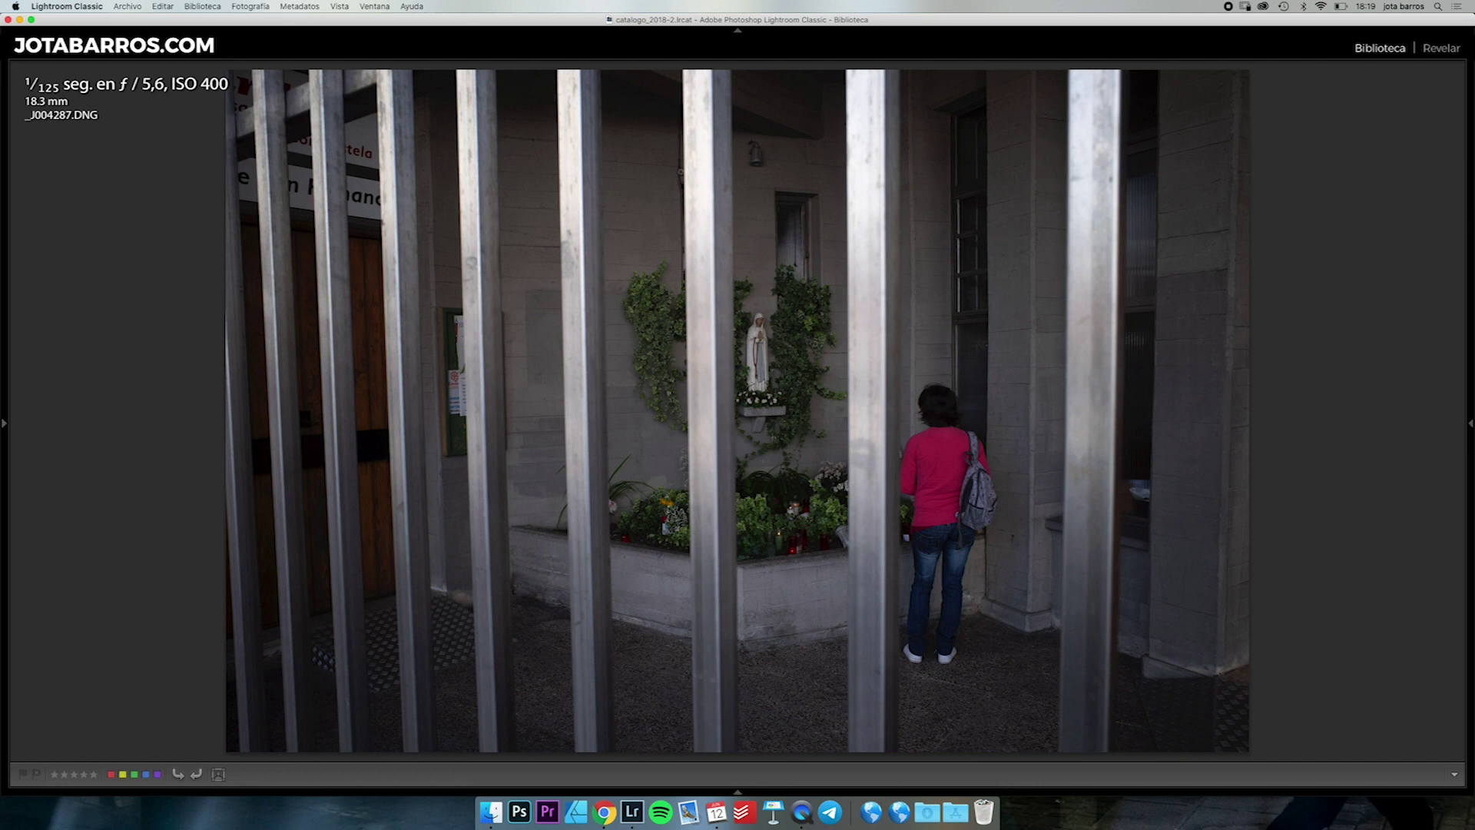
Zoom-check the statue, ivy and woman in red in _J004287.DNG, then advance to _J004288.DNG.
{"action": "key", "text": "z"}
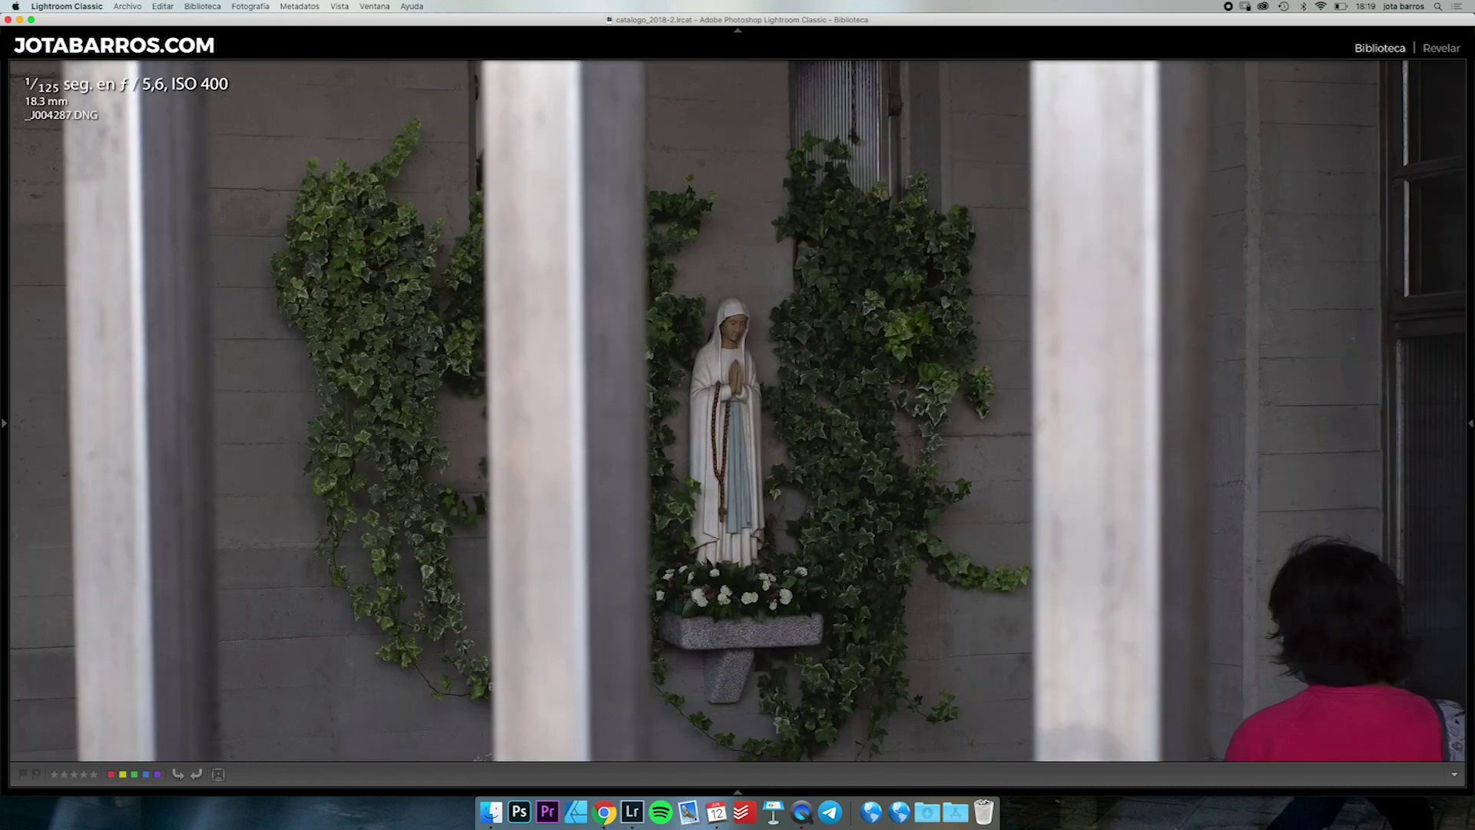
{"action": "key", "text": "z"}
{"action": "key", "text": "z"}
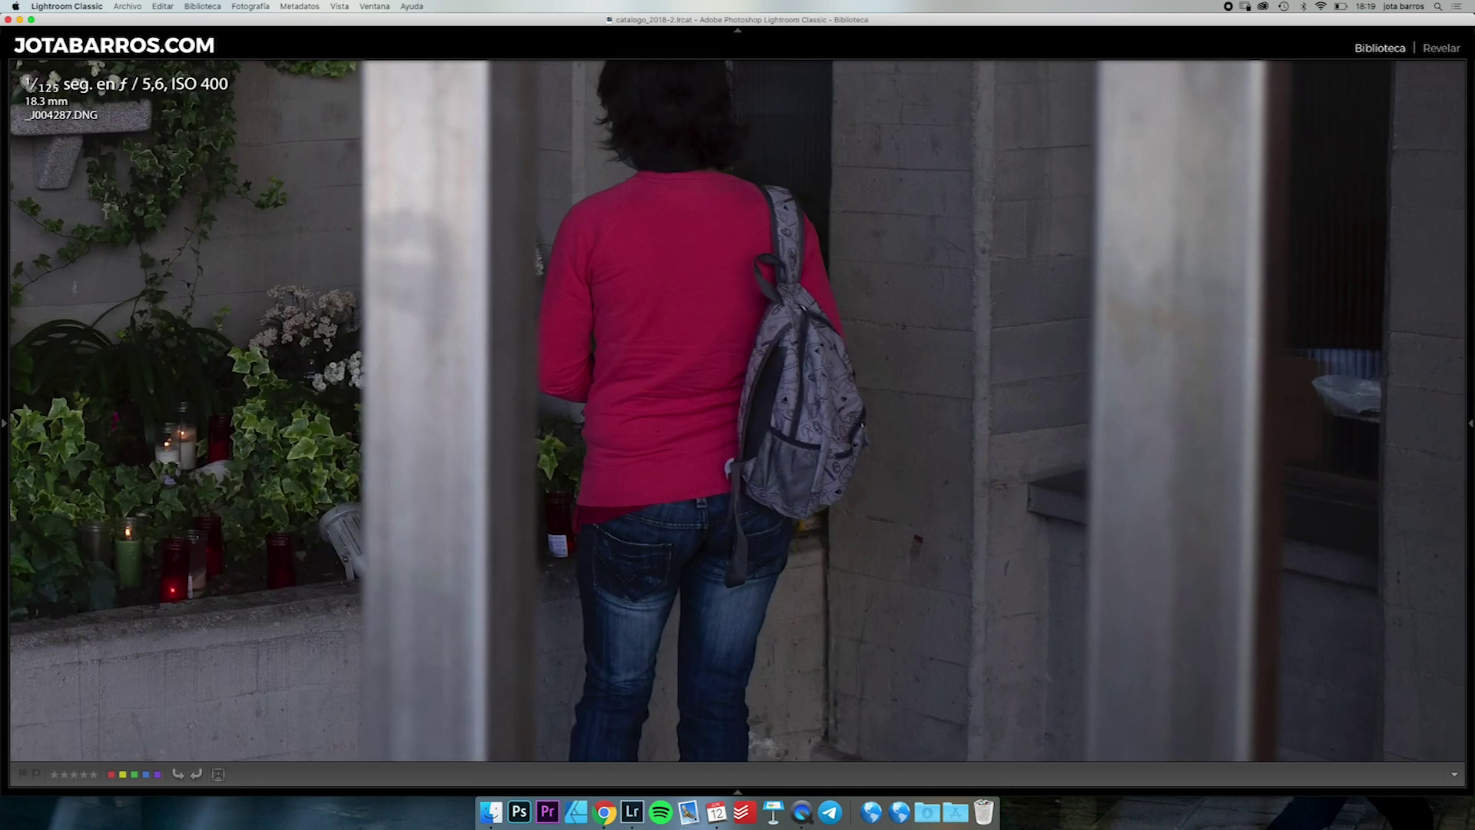
{"action": "key", "text": "z"}
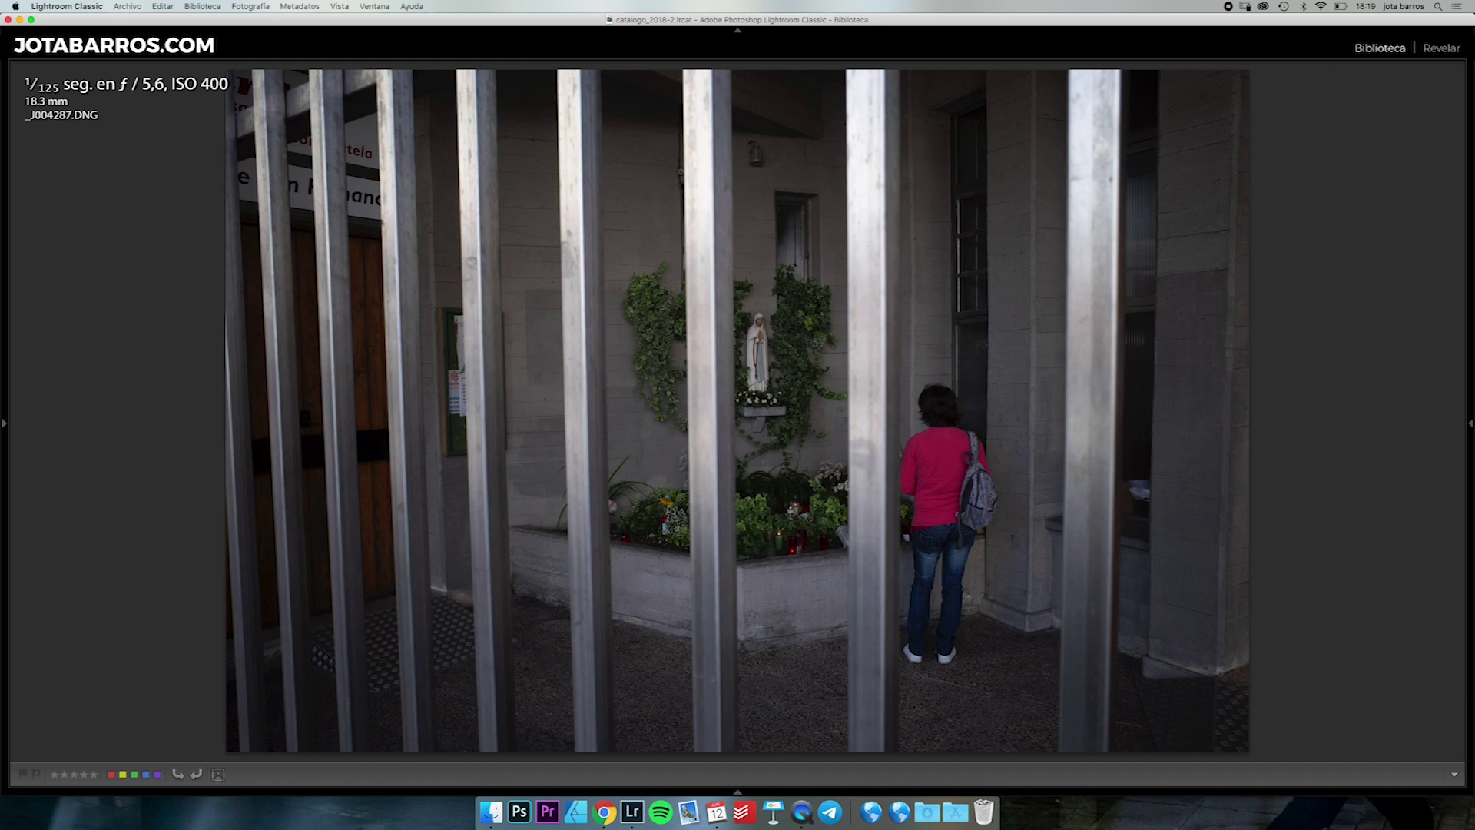
{"action": "key", "text": "z"}
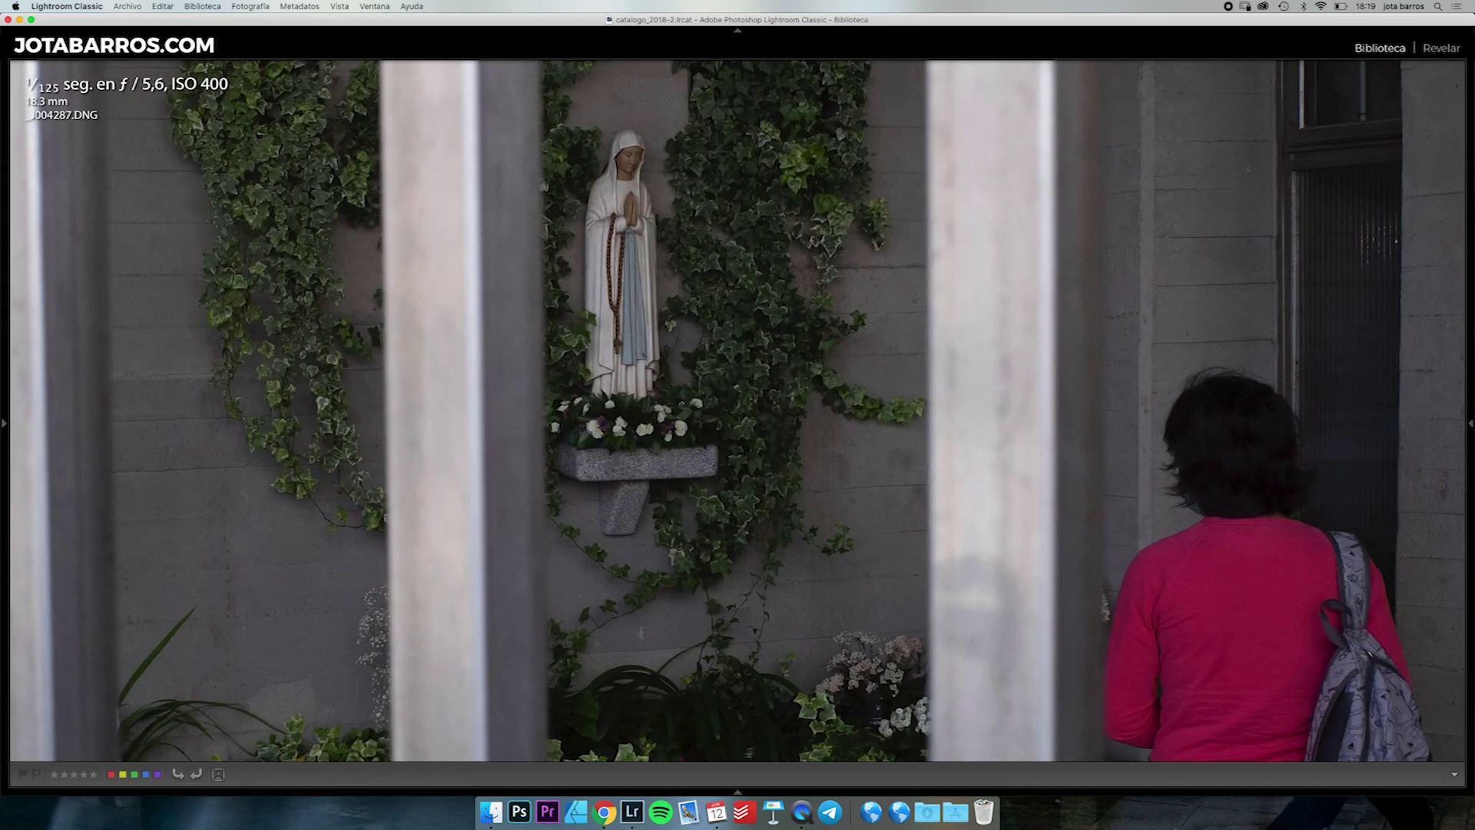
{"action": "key", "text": "z"}
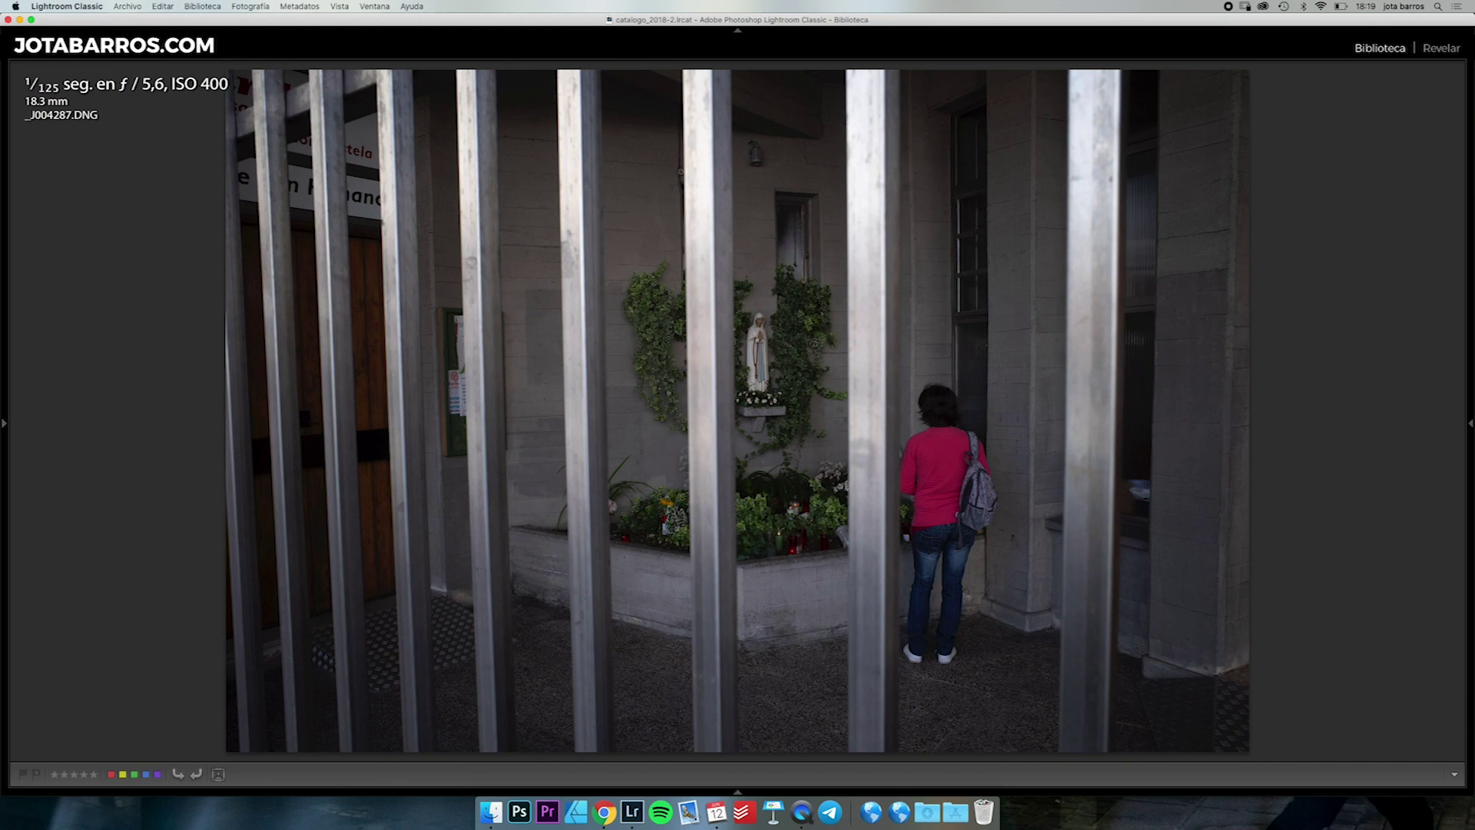
{"action": "key", "text": "Right"}
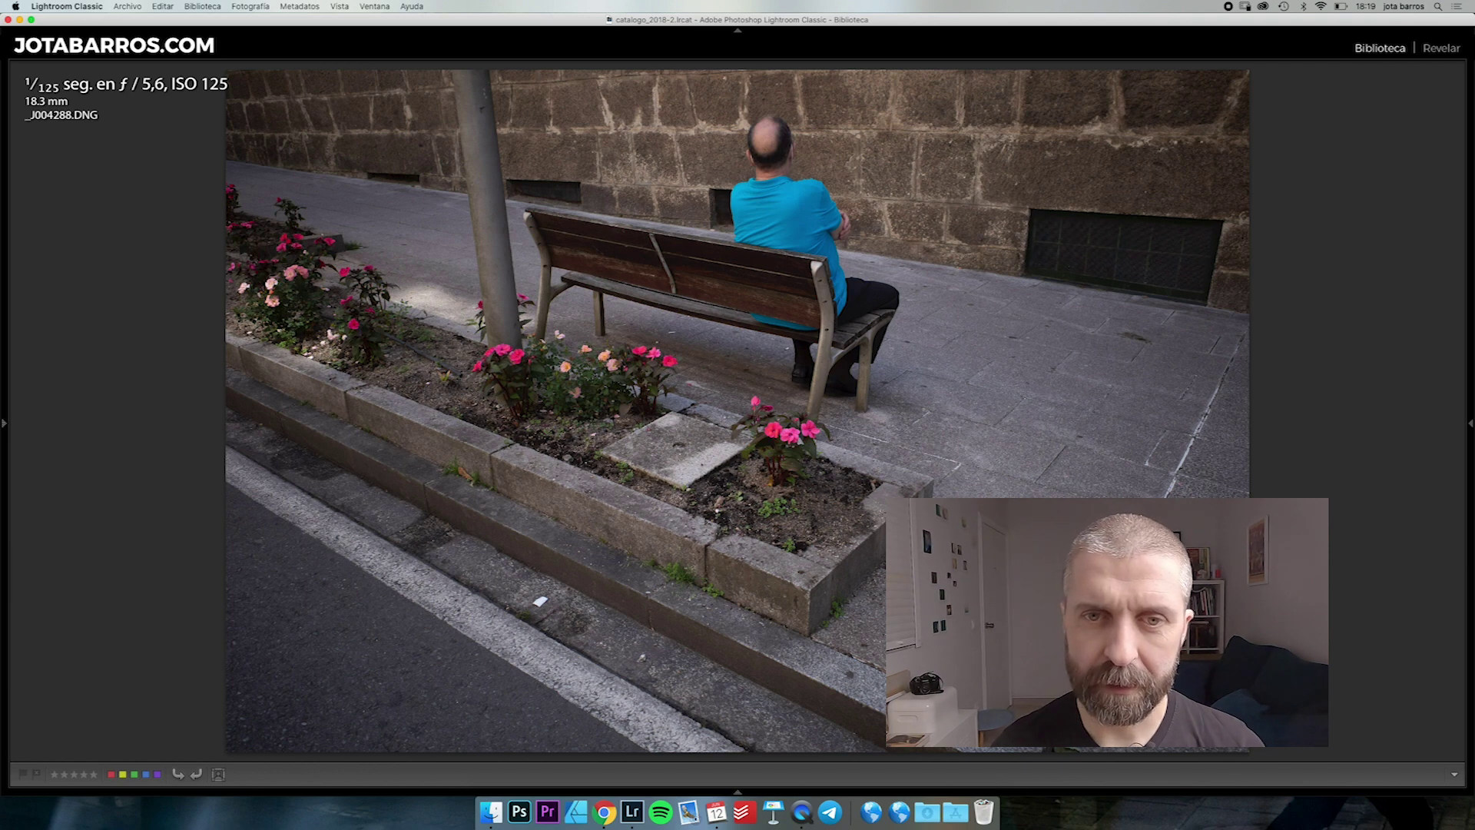
Check the central flowers of _J004288.DNG at 100%, then move to _J004289.DNG.
{"action": "key", "text": "z"}
{"action": "key", "text": "z"}
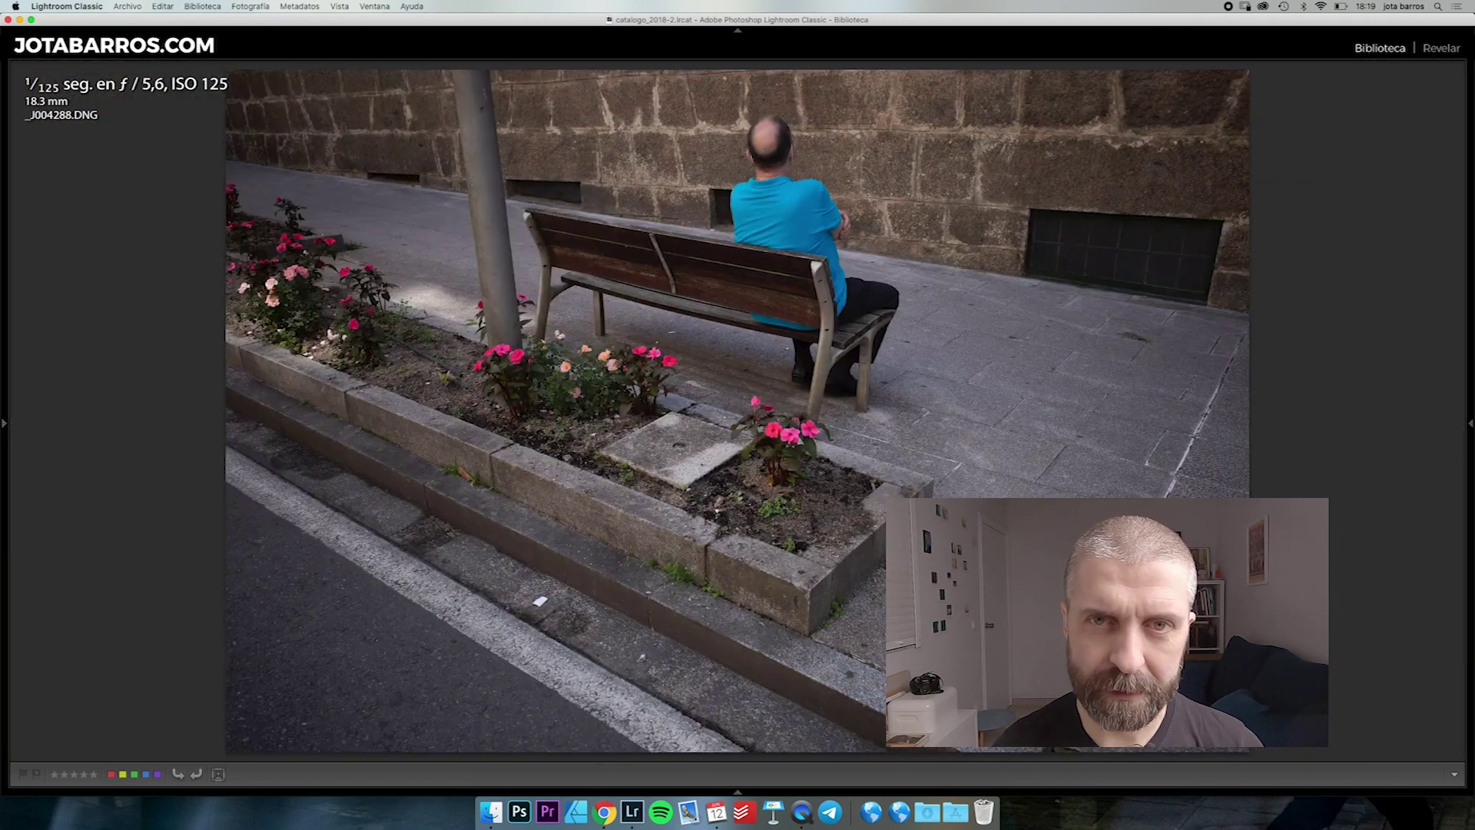
{"action": "key", "text": "z"}
{"action": "key", "text": "z"}
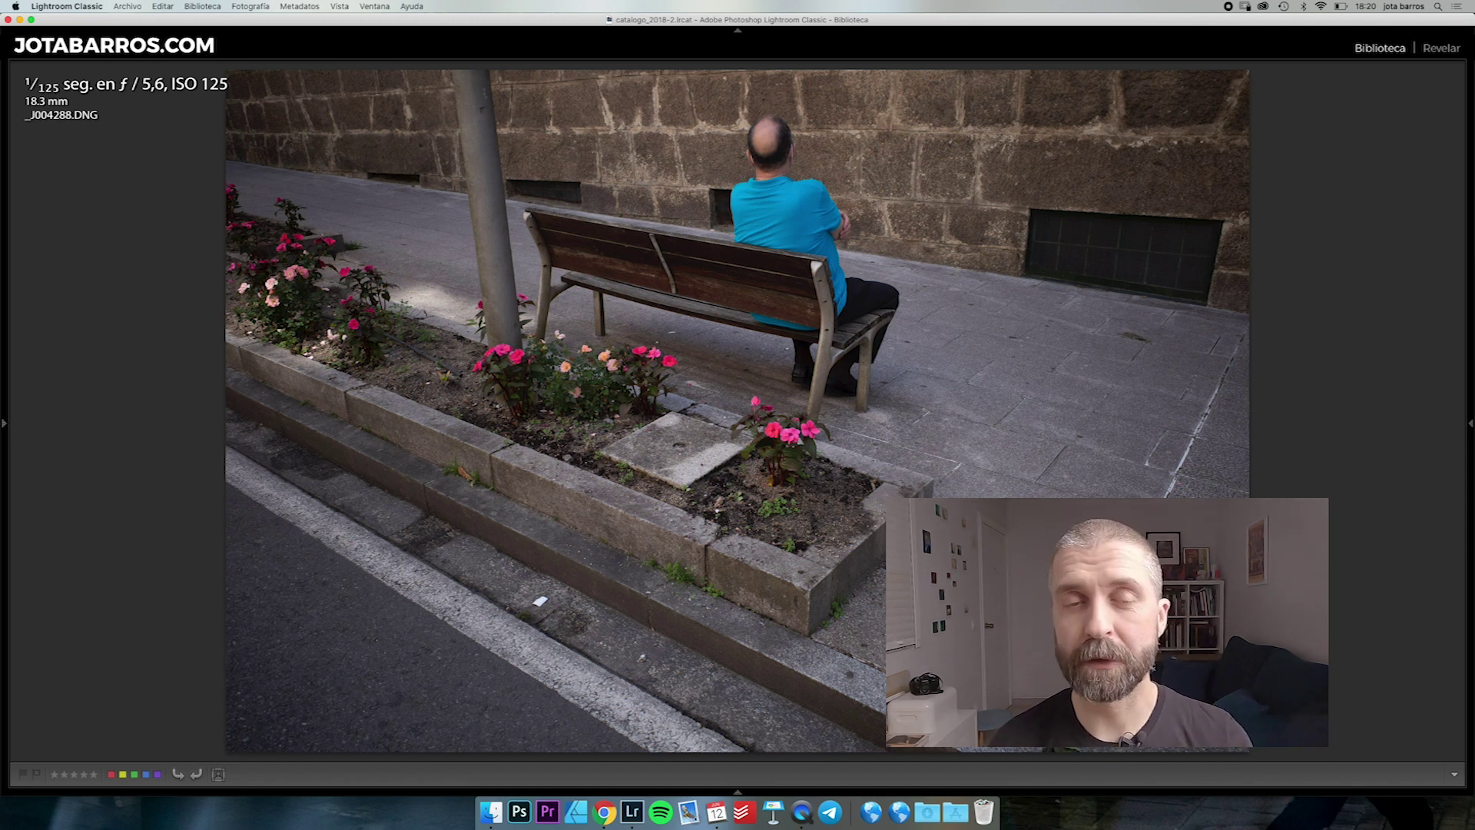
{"action": "key", "text": "Right"}
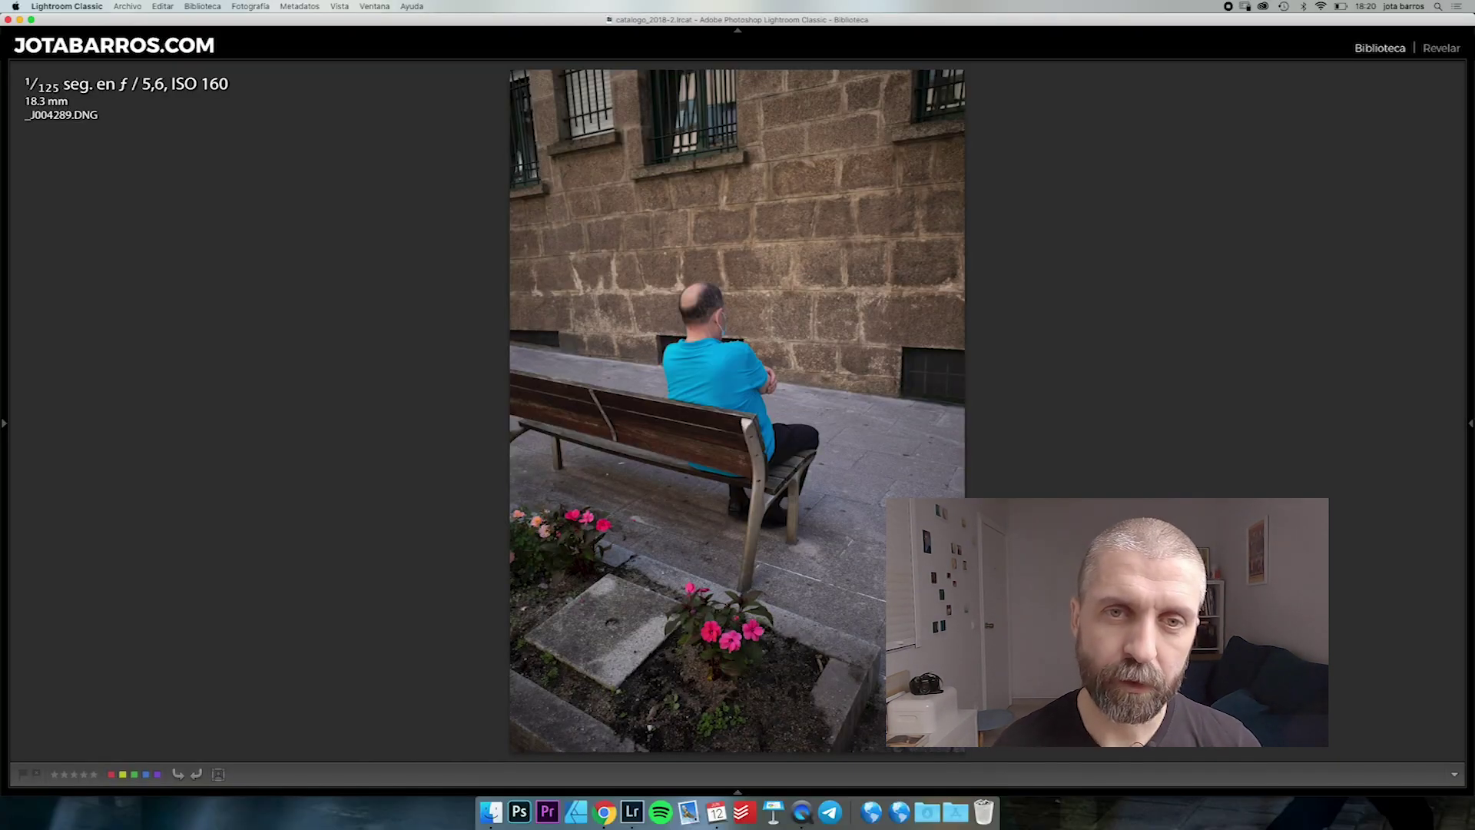
Zoom and pan over the man on the bench, then advance to the calla lilies _J004290.DNG.
{"action": "key", "text": "z"}
{"action": "scroll", "coordinate": [737, 411], "scroll_direction": "down", "scroll_amount": 5}
{"action": "scroll", "coordinate": [737, 411], "scroll_direction": "down", "scroll_amount": 2}
{"action": "key", "text": "z"}
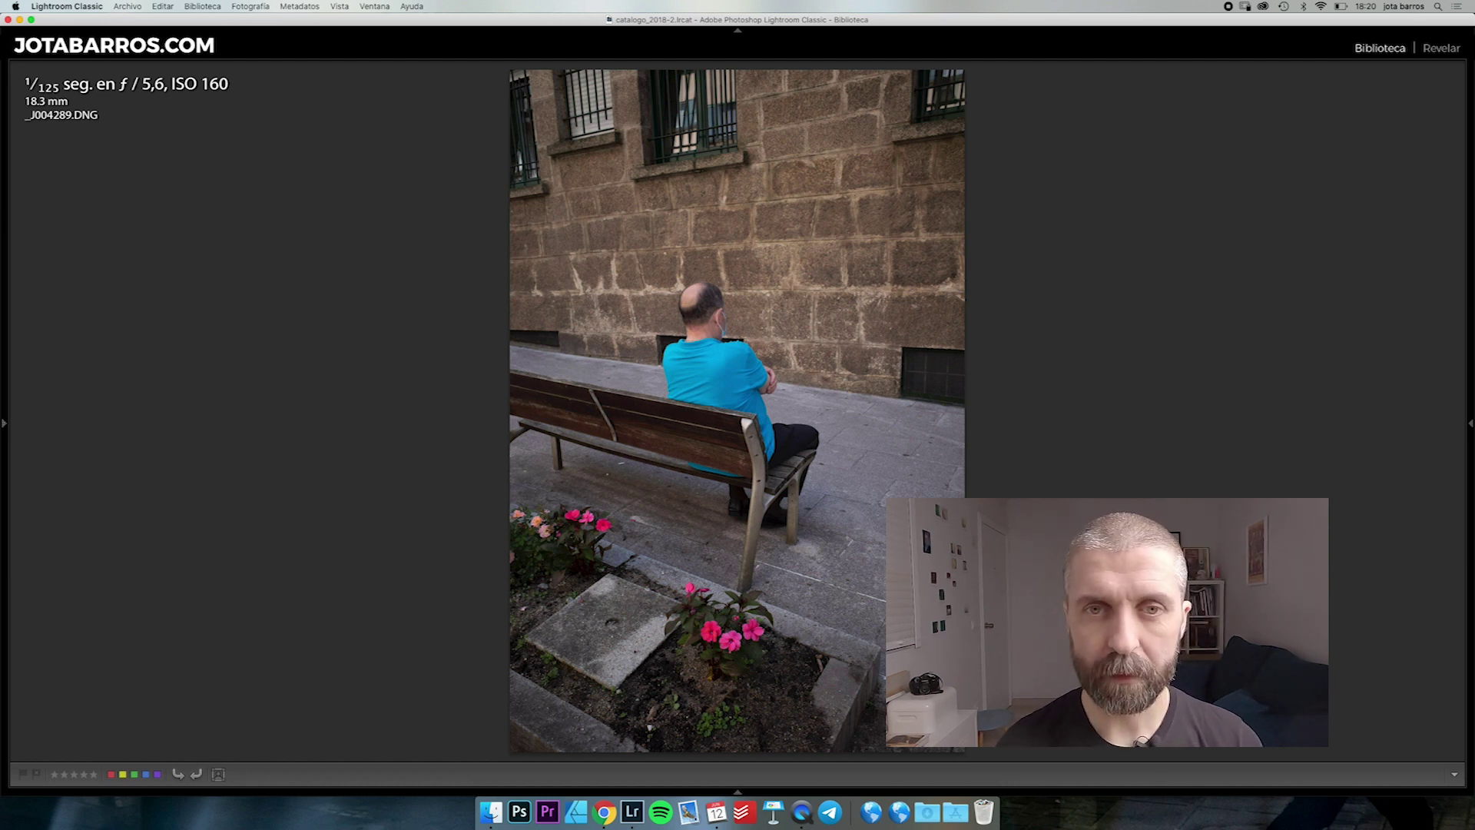
{"action": "key", "text": "Right"}
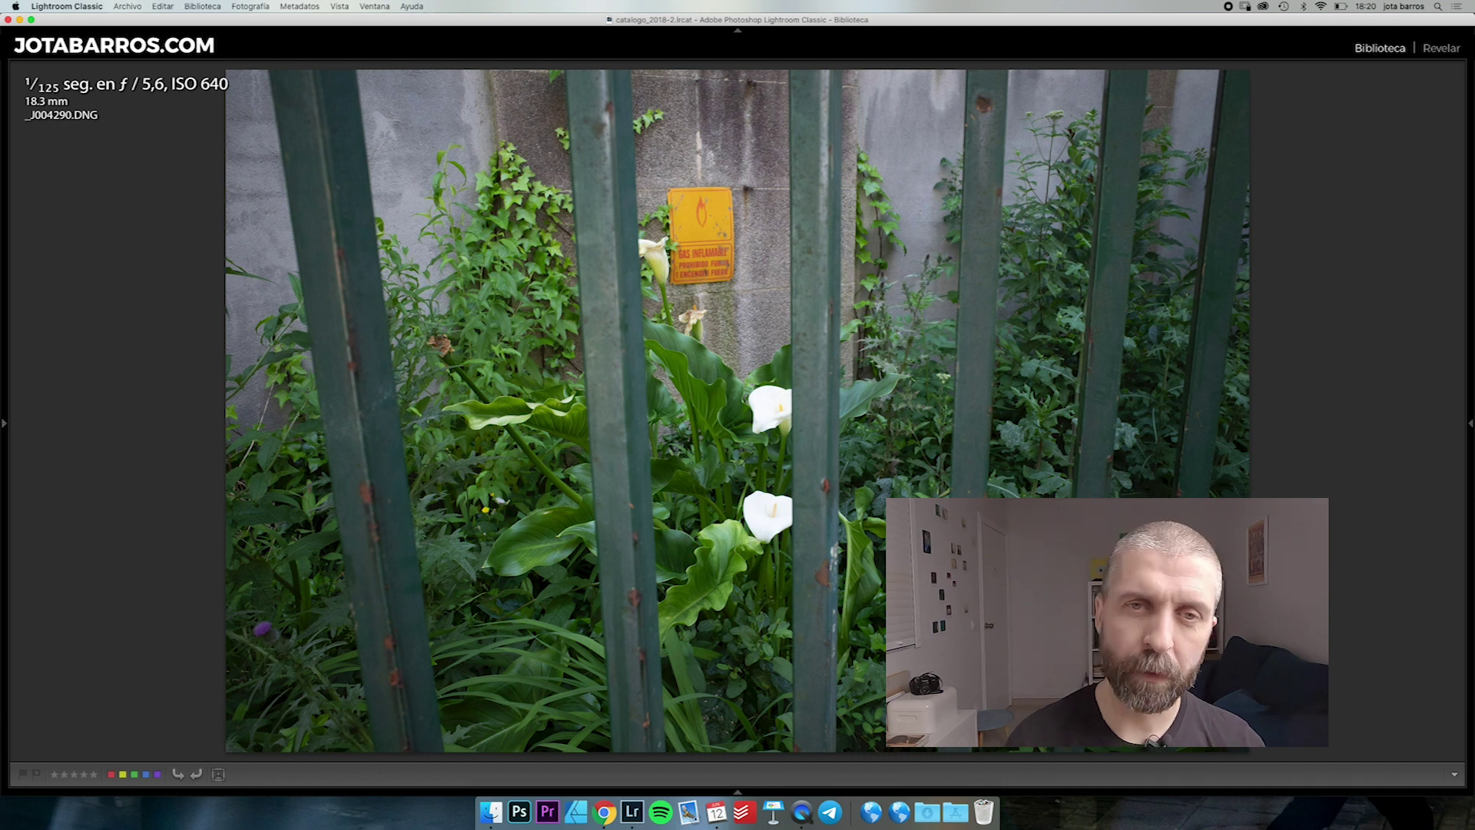
Flip between the two calla lily shots, settling on _J004291.DNG.
{"action": "key", "text": "Right"}
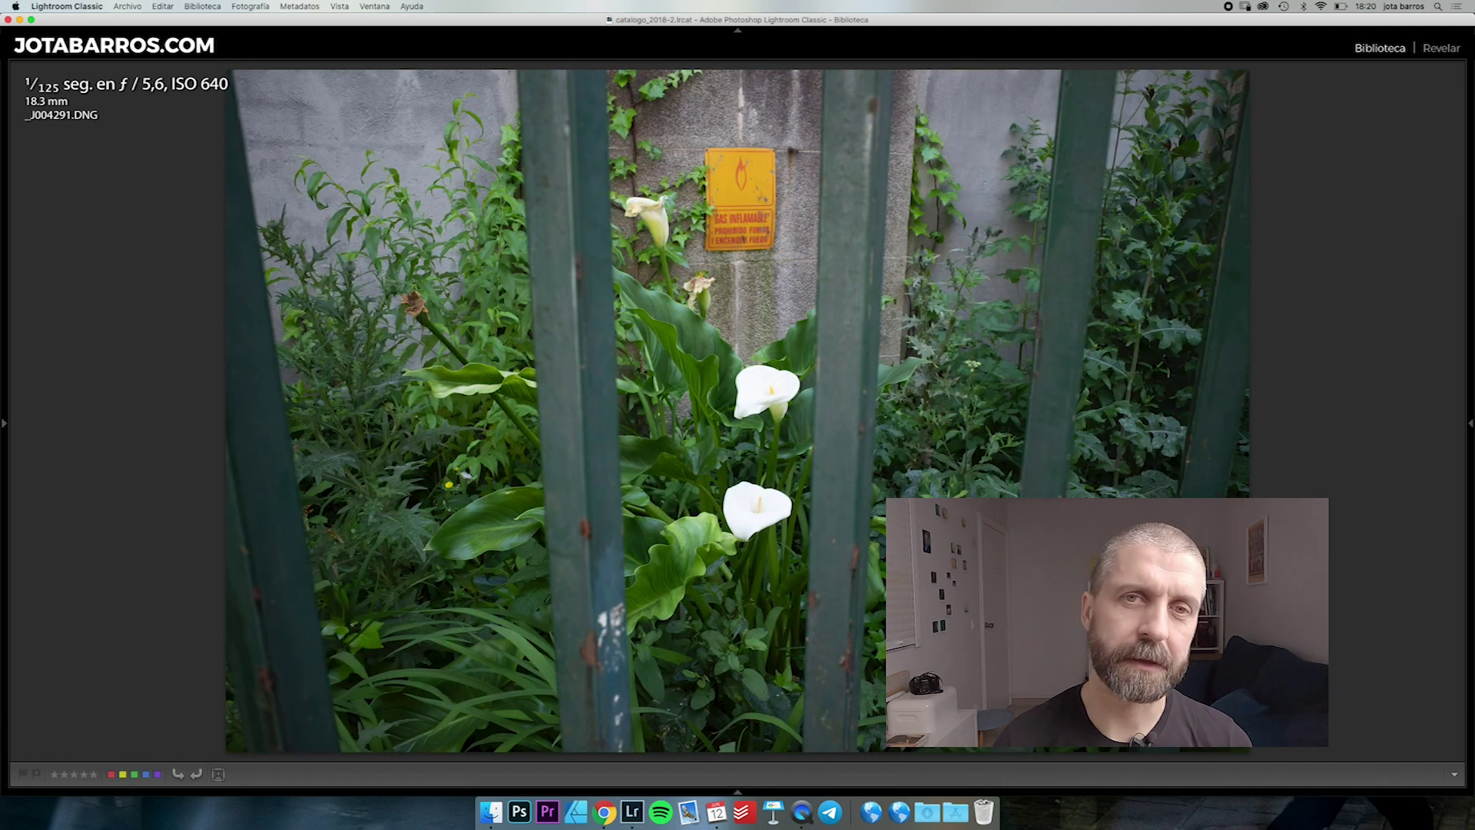
{"action": "key", "text": "Right"}
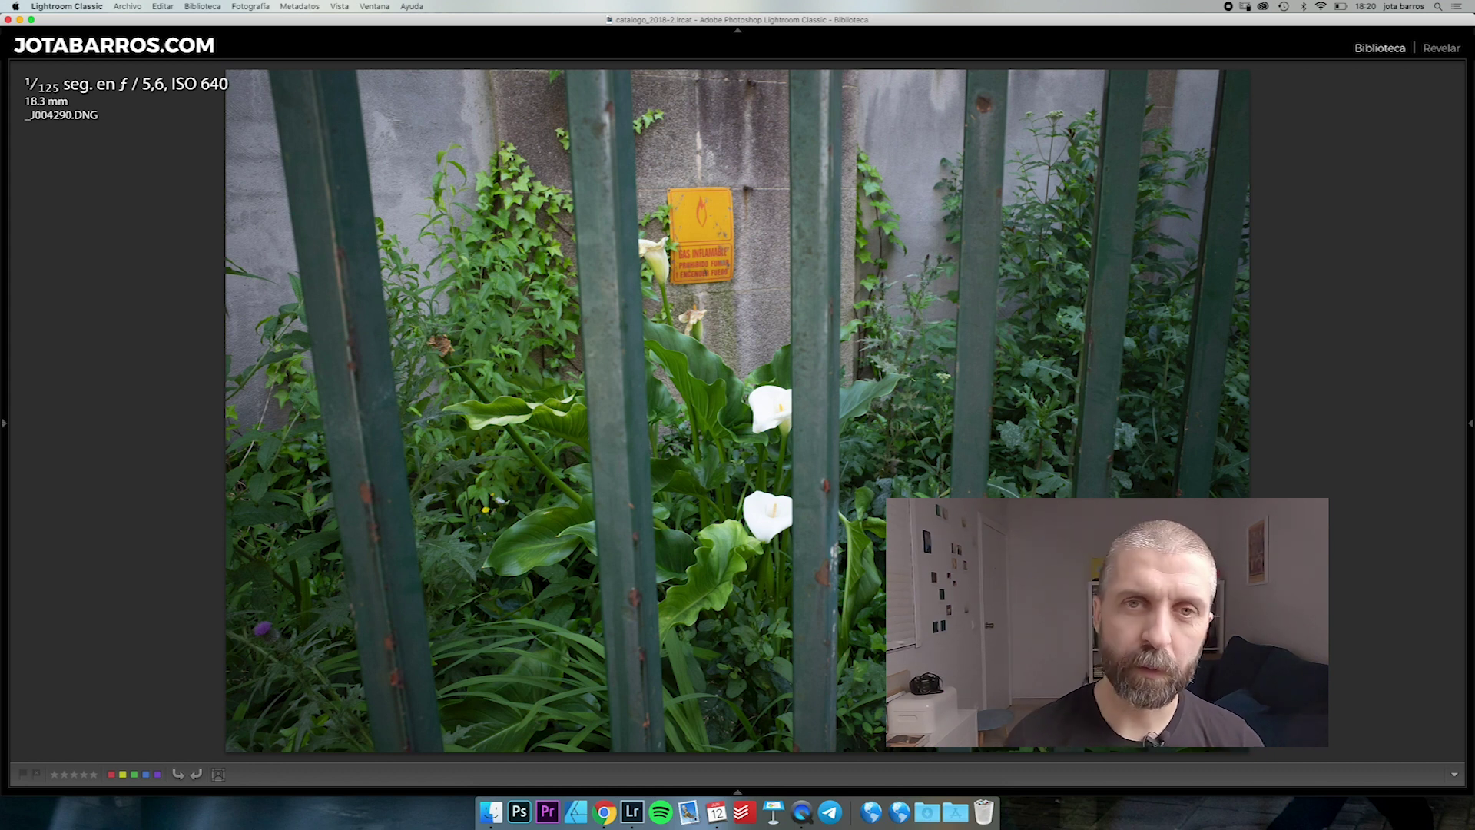
{"action": "key", "text": "Right"}
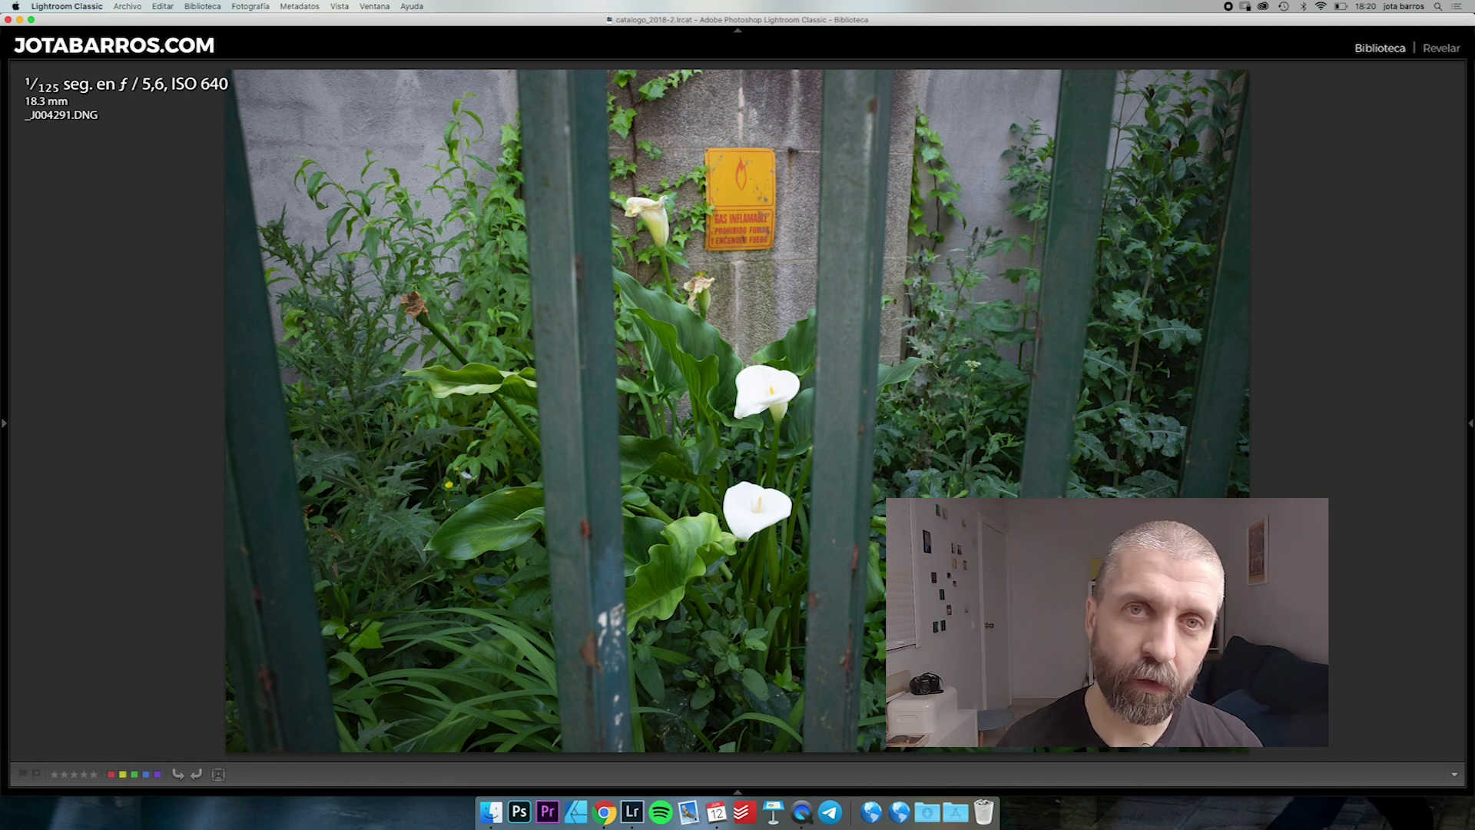
Pan a 1:1 close-up from the yellow gas sign to the lilies, then advance to _J004292.DNG.
{"action": "key", "text": "z"}
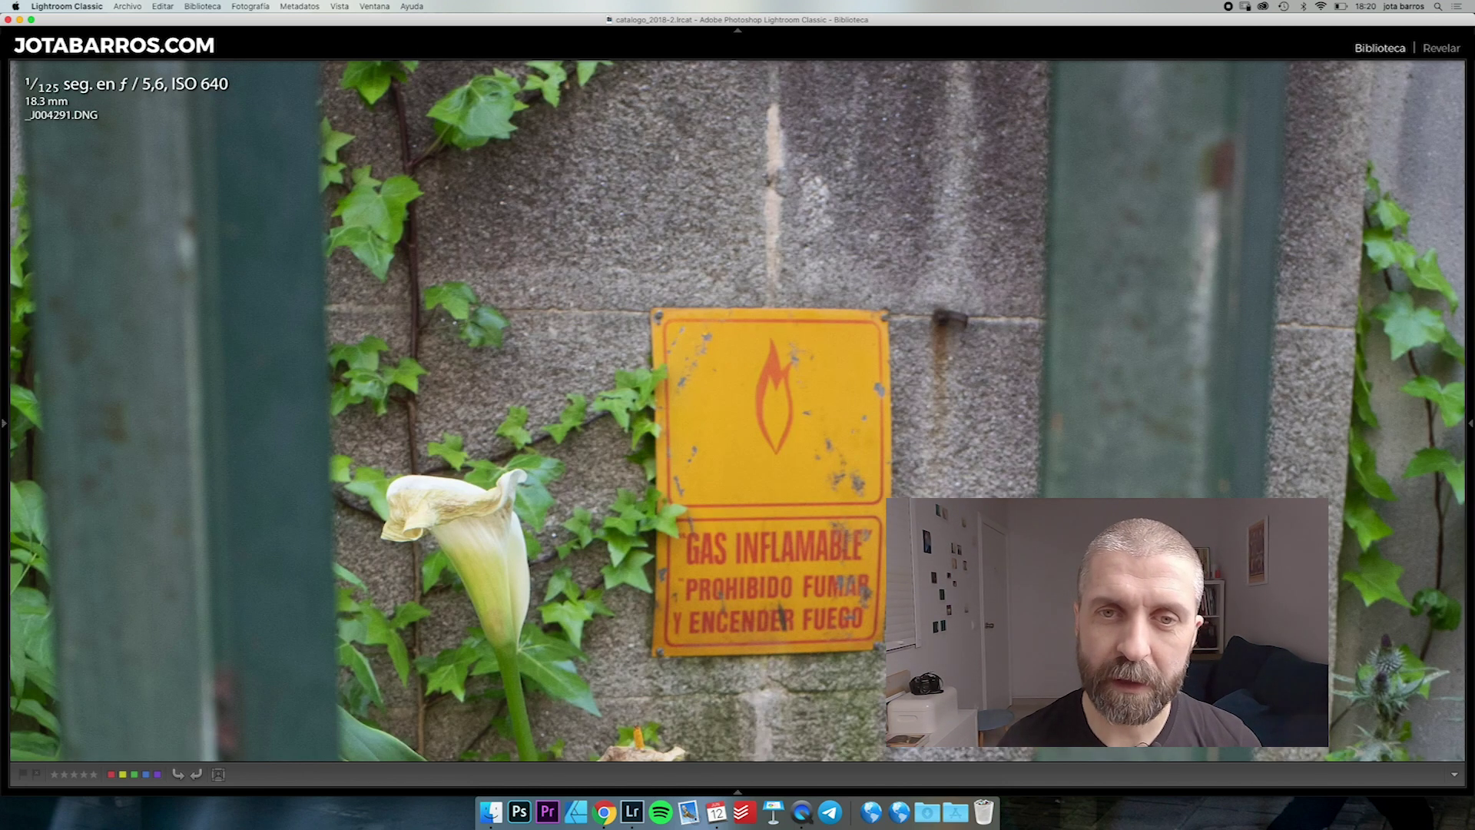
{"action": "left_click_drag", "start_coordinate": [691, 537], "coordinate": [818, 345]}
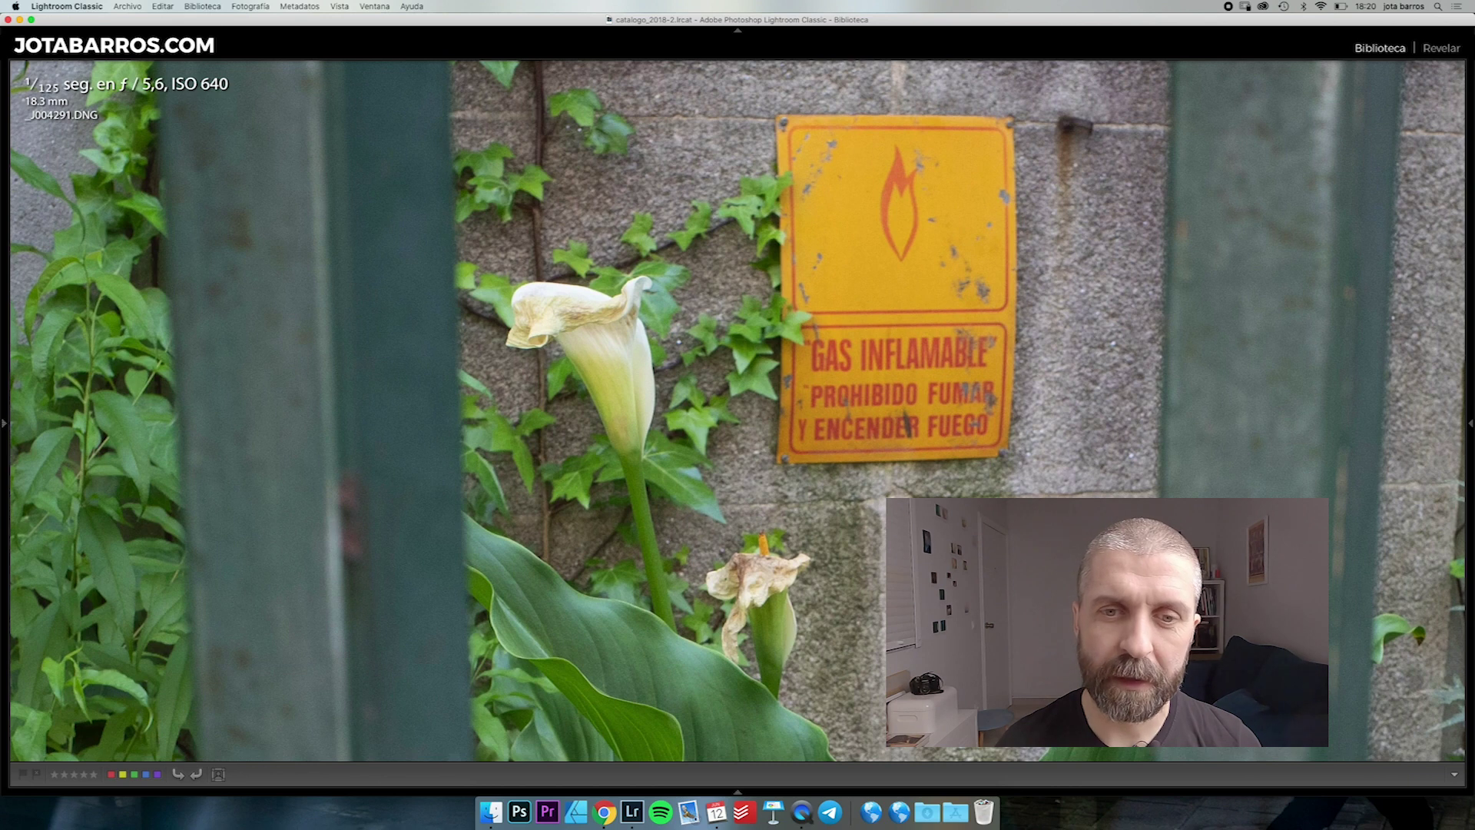
{"action": "left_click_drag", "start_coordinate": [738, 577], "coordinate": [691, 193]}
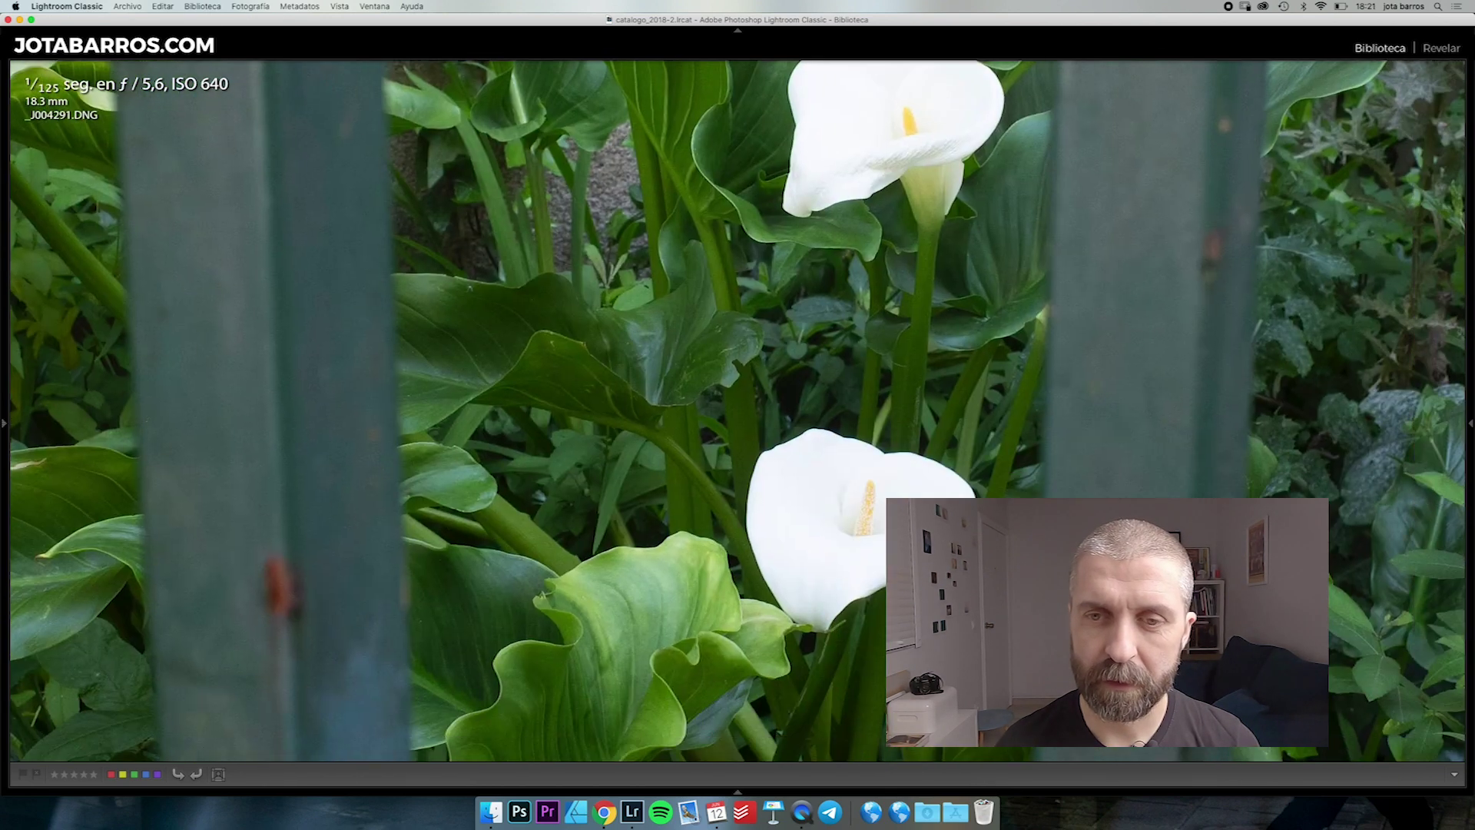
{"action": "key", "text": "z"}
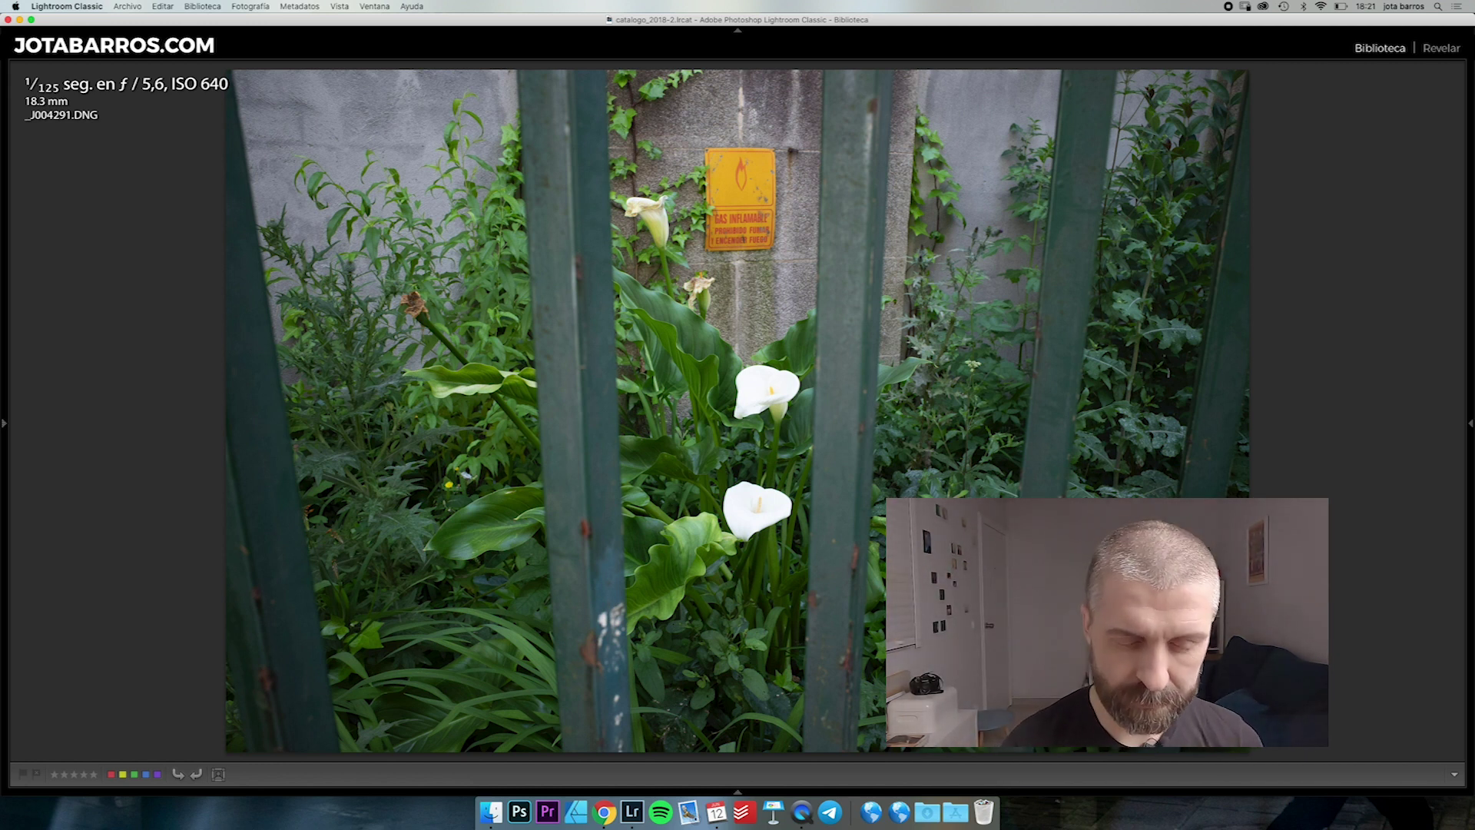
{"action": "key", "text": "Right"}
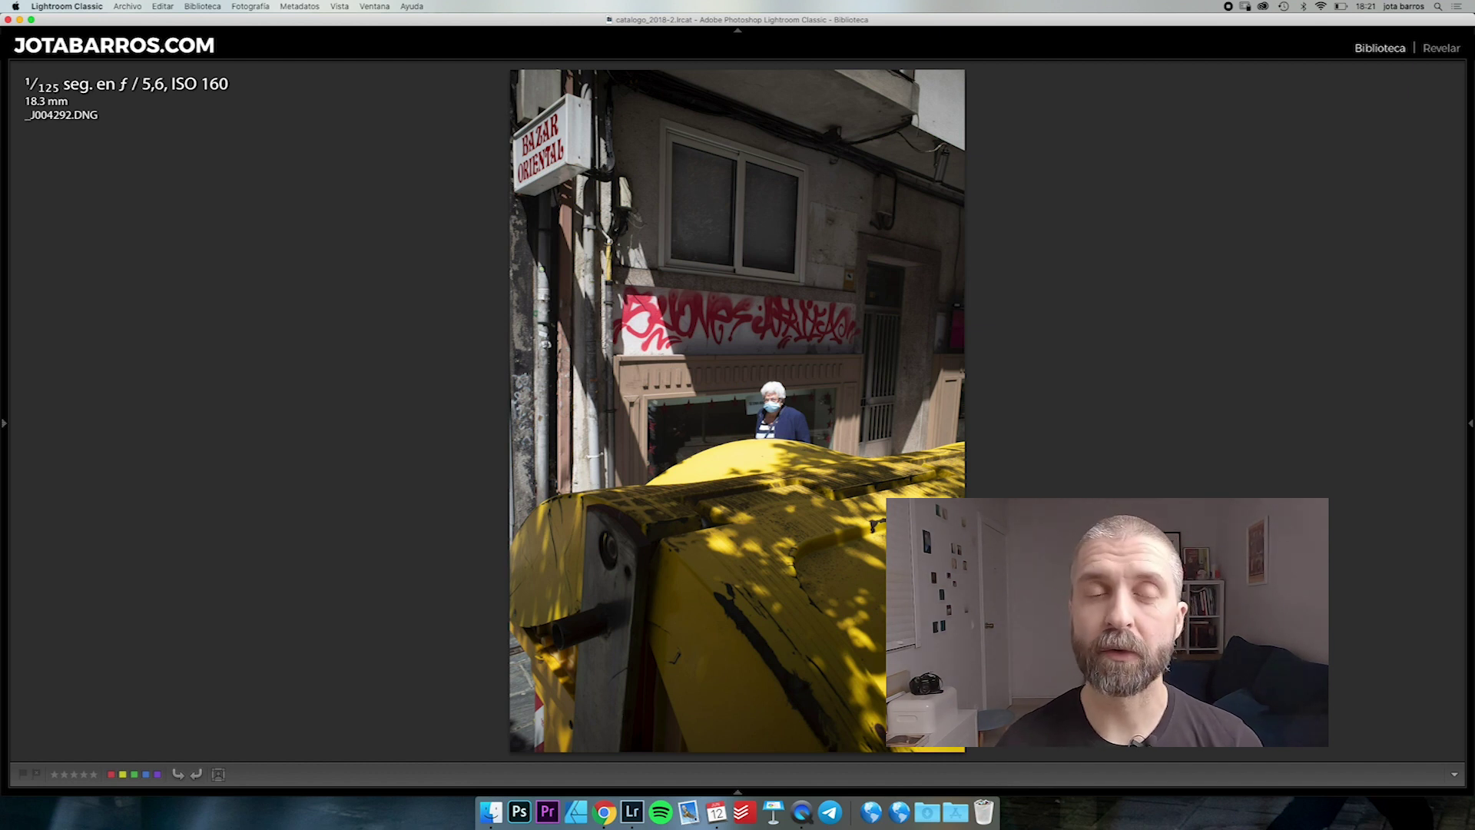
Zoom to full size on the masked woman in _J004292, pan down, and fit again.
{"action": "left_click", "coordinate": [773, 403]}
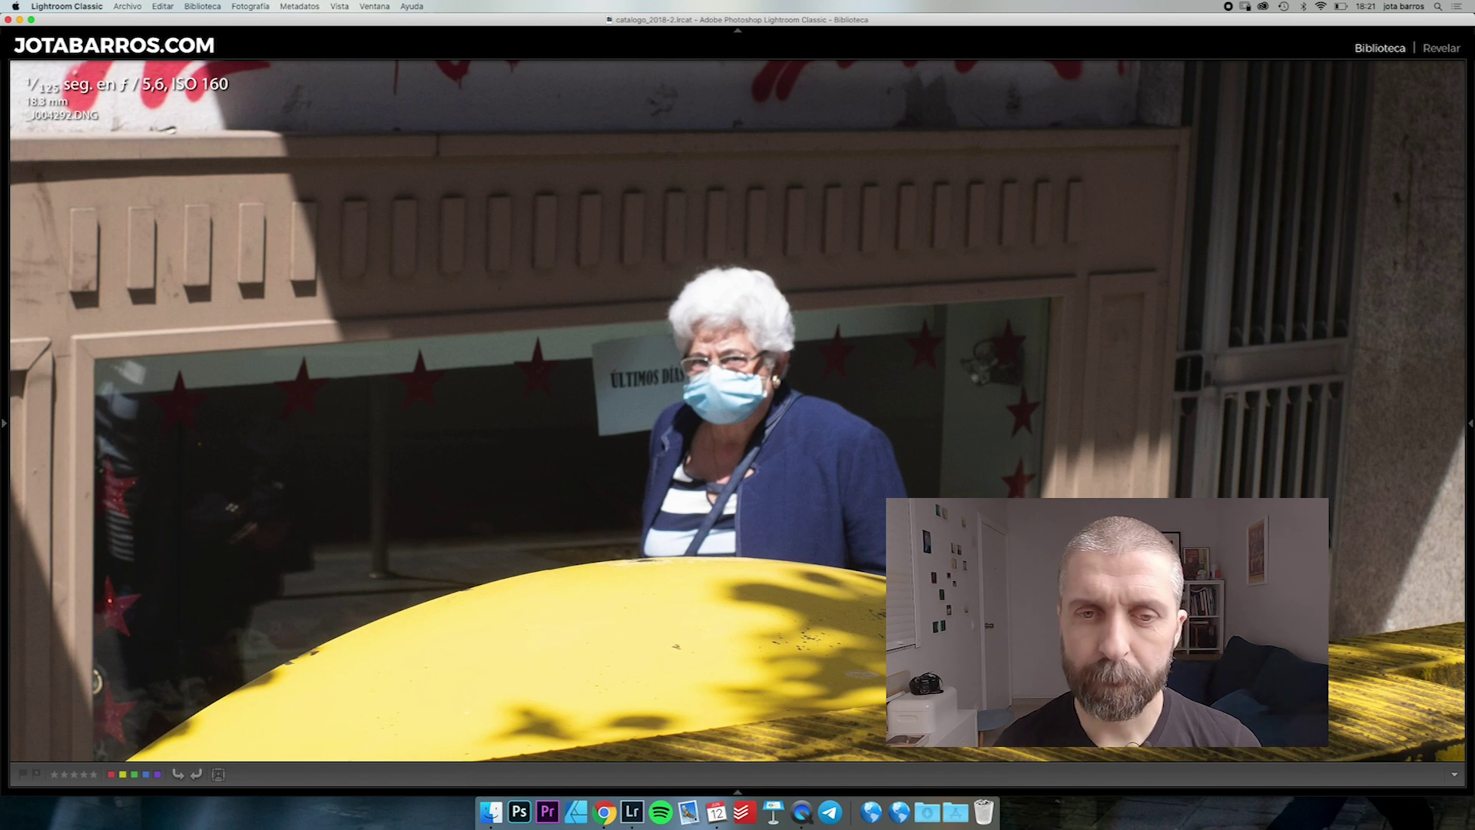
{"action": "scroll", "coordinate": [738, 410], "scroll_direction": "down", "scroll_amount": 2}
{"action": "scroll", "coordinate": [737, 410], "scroll_direction": "down", "scroll_amount": 10}
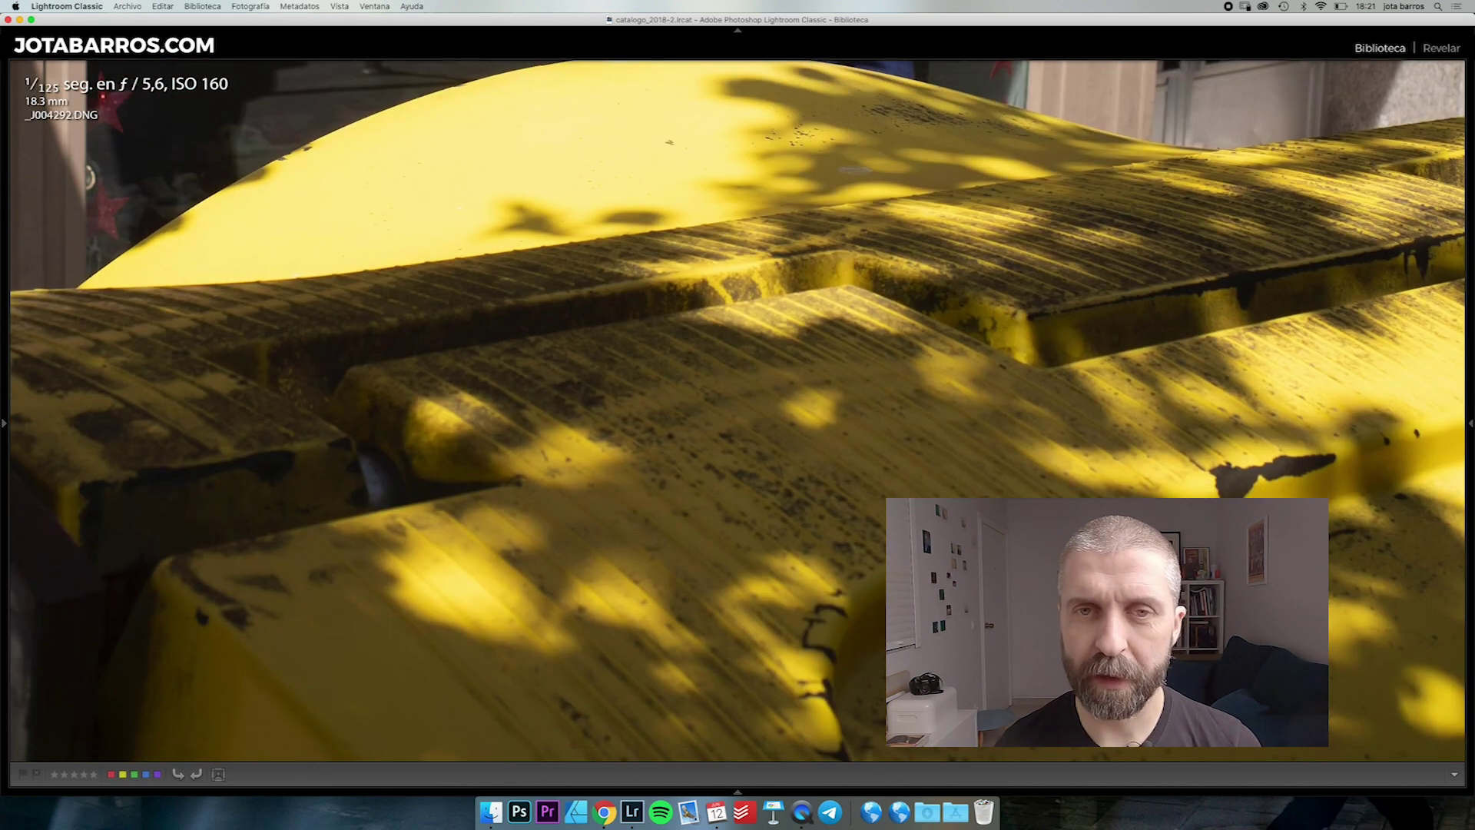
{"action": "key", "text": "z"}
{"action": "key", "text": "z"}
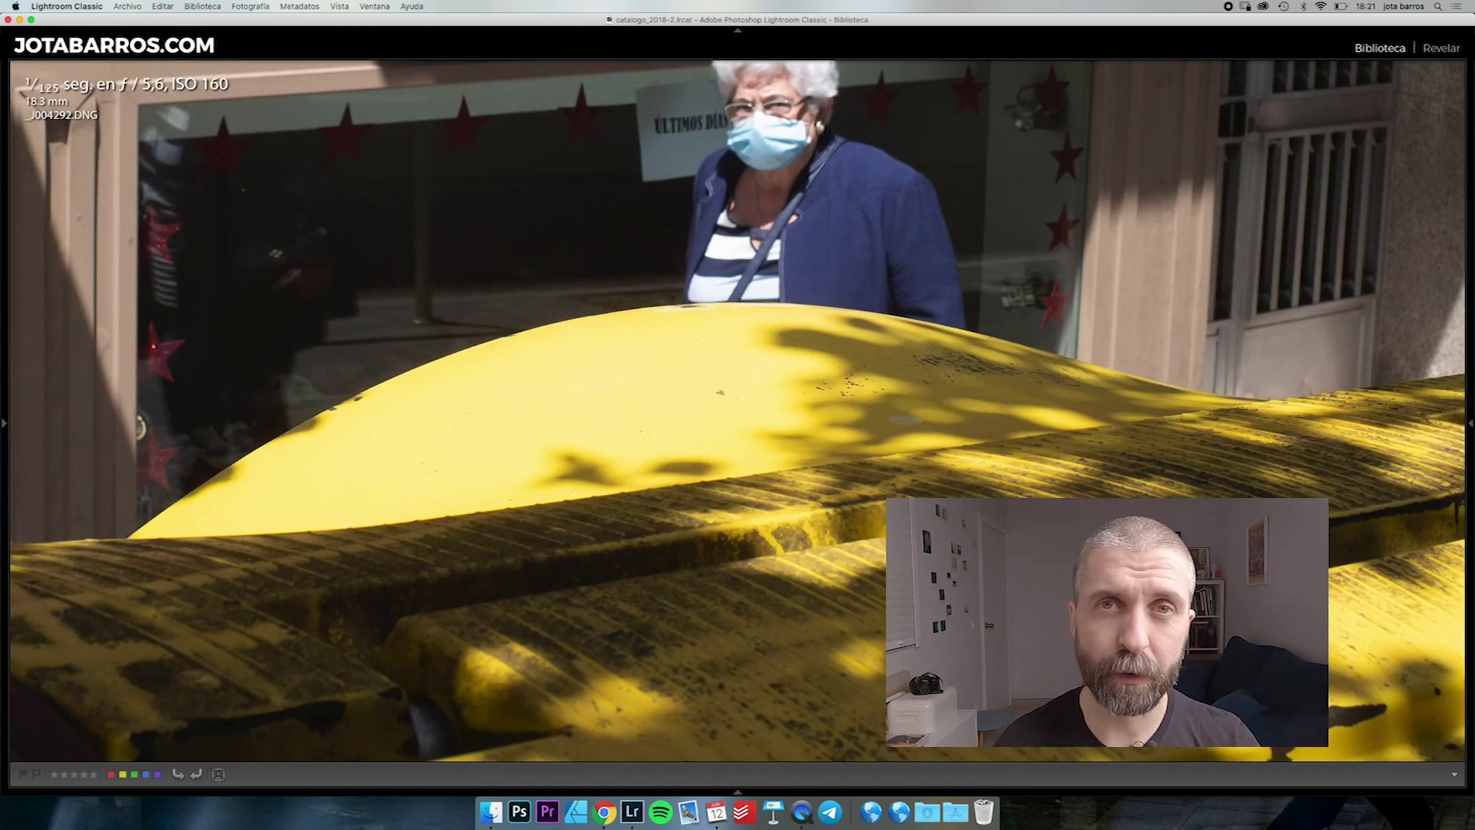
{"action": "key", "text": "z"}
From Grid, zoom-check photo 26 and its Bazar Oriental sign, then advance to _J004293.
{"action": "key", "text": "g"}
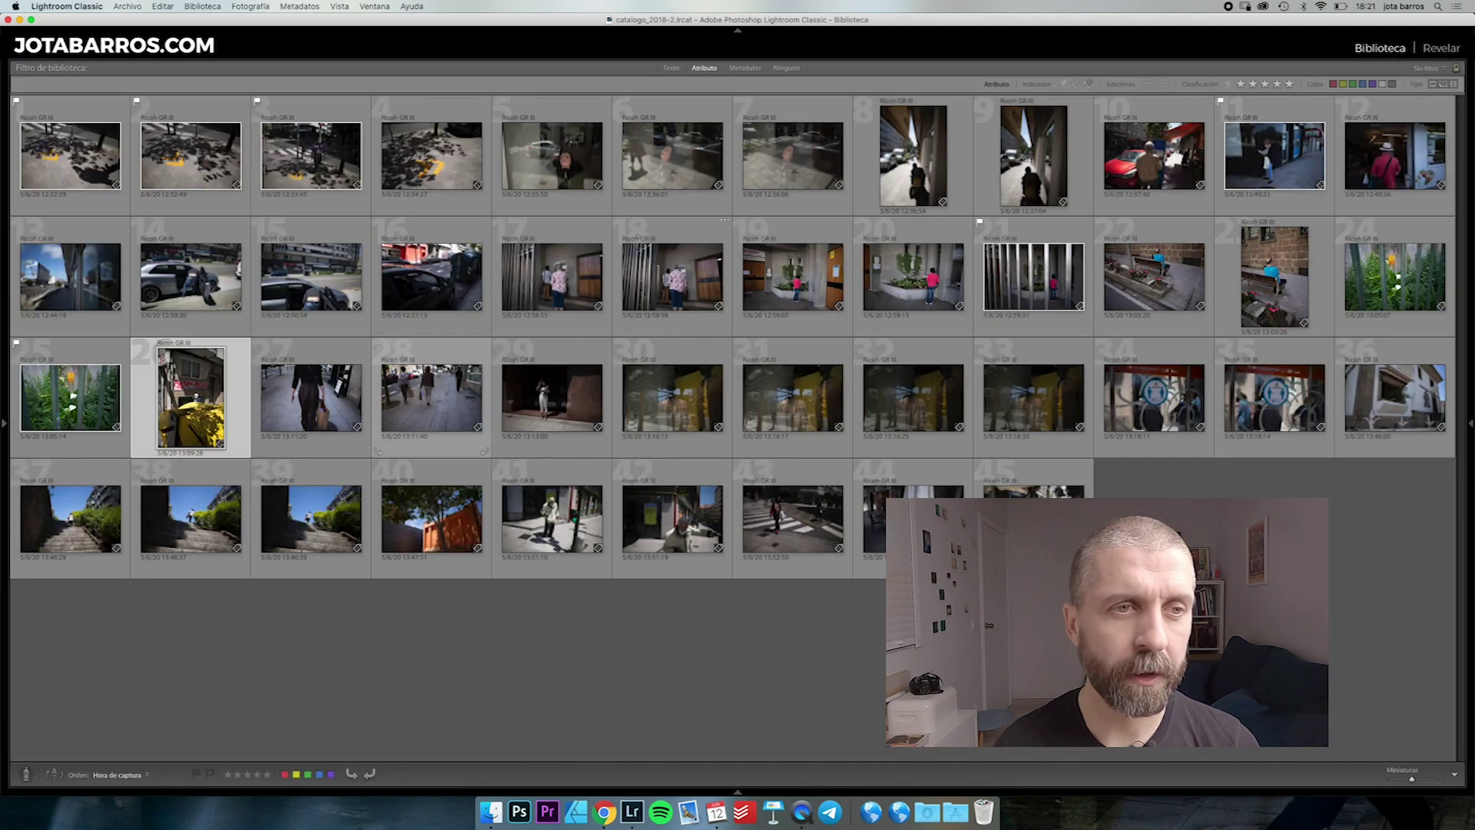
{"action": "key", "text": "z"}
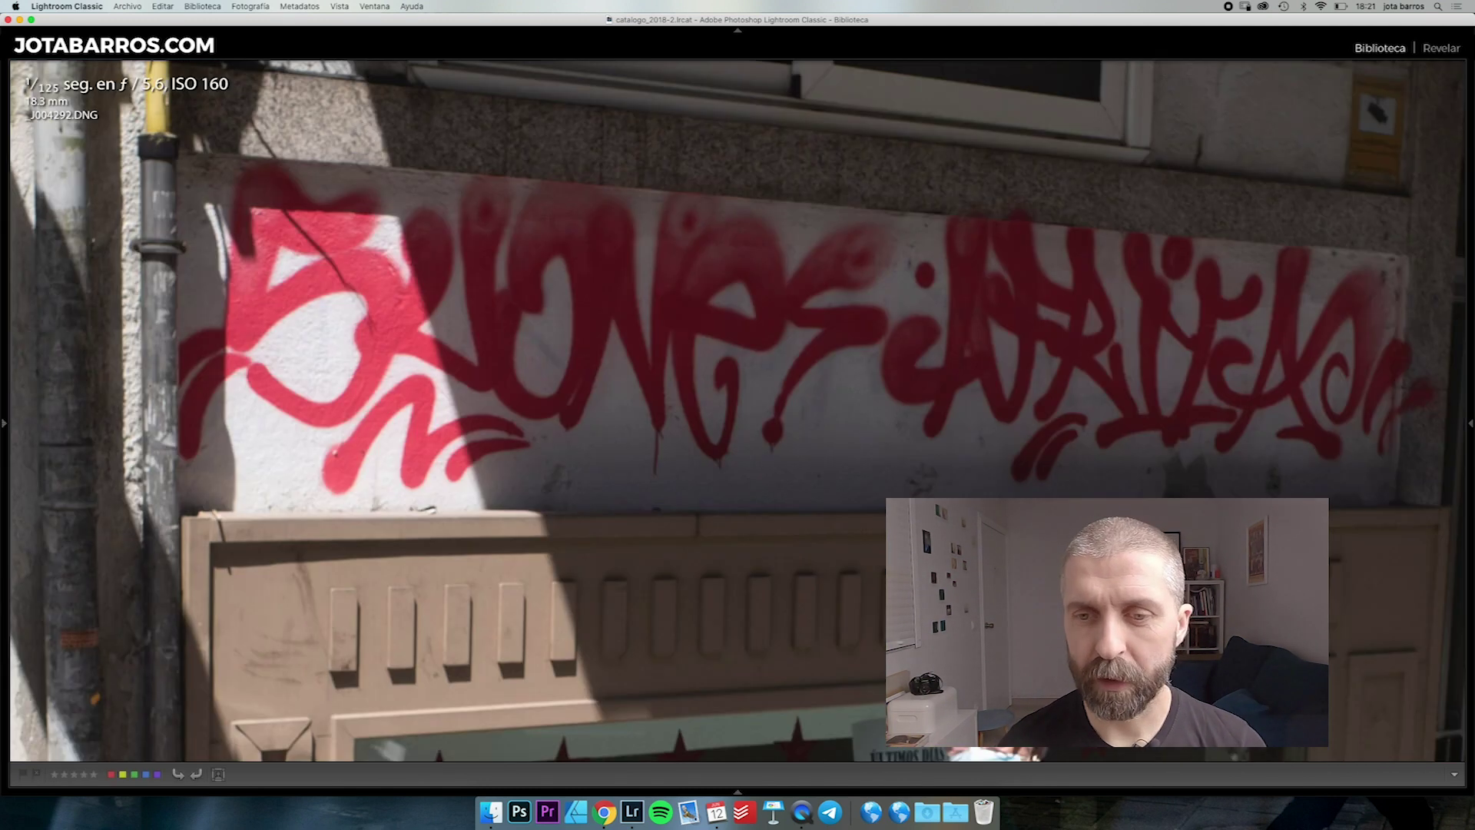
{"action": "key", "text": "z"}
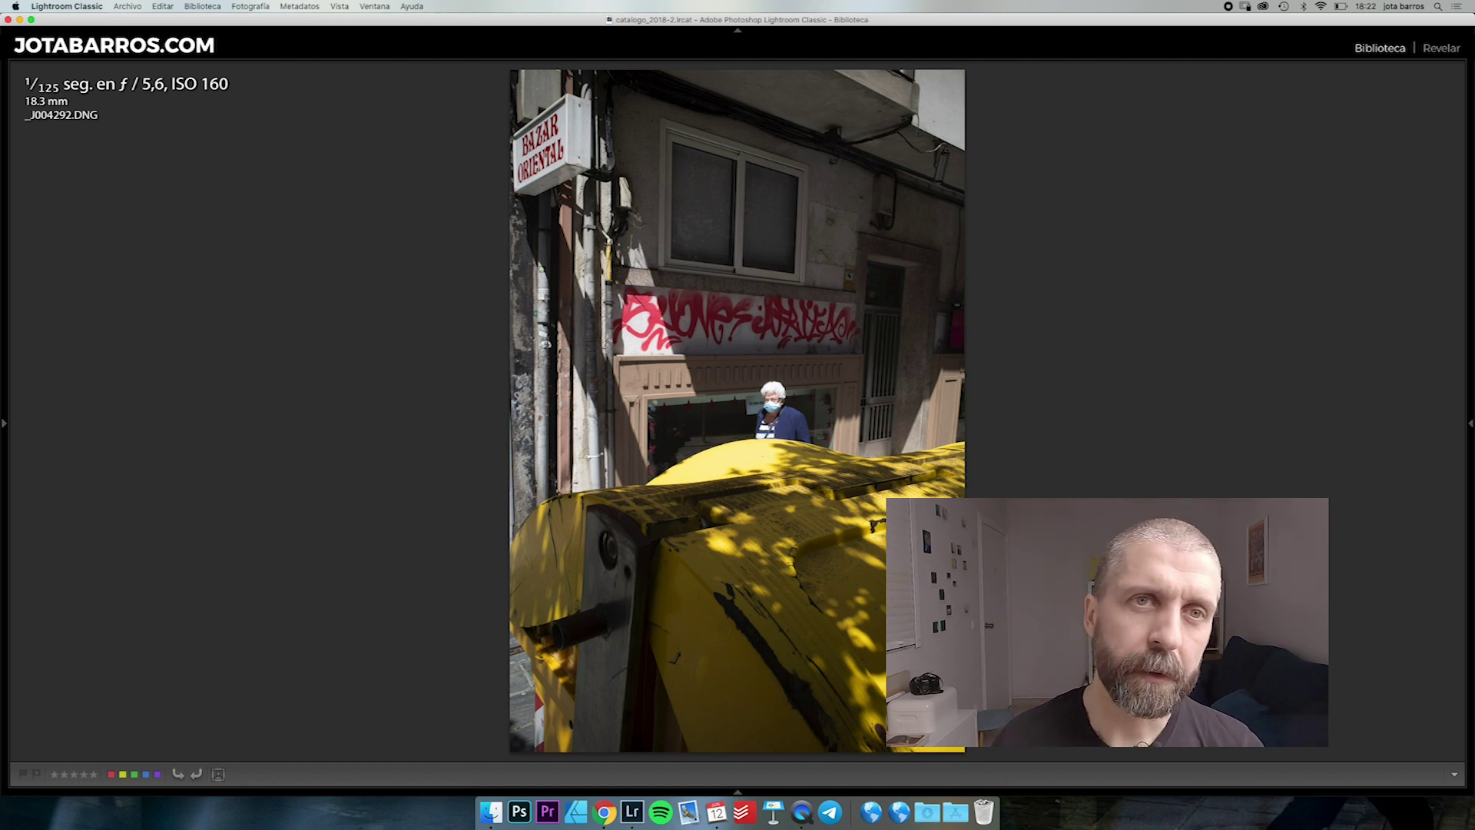
{"action": "key", "text": "z"}
{"action": "key", "text": "z"}
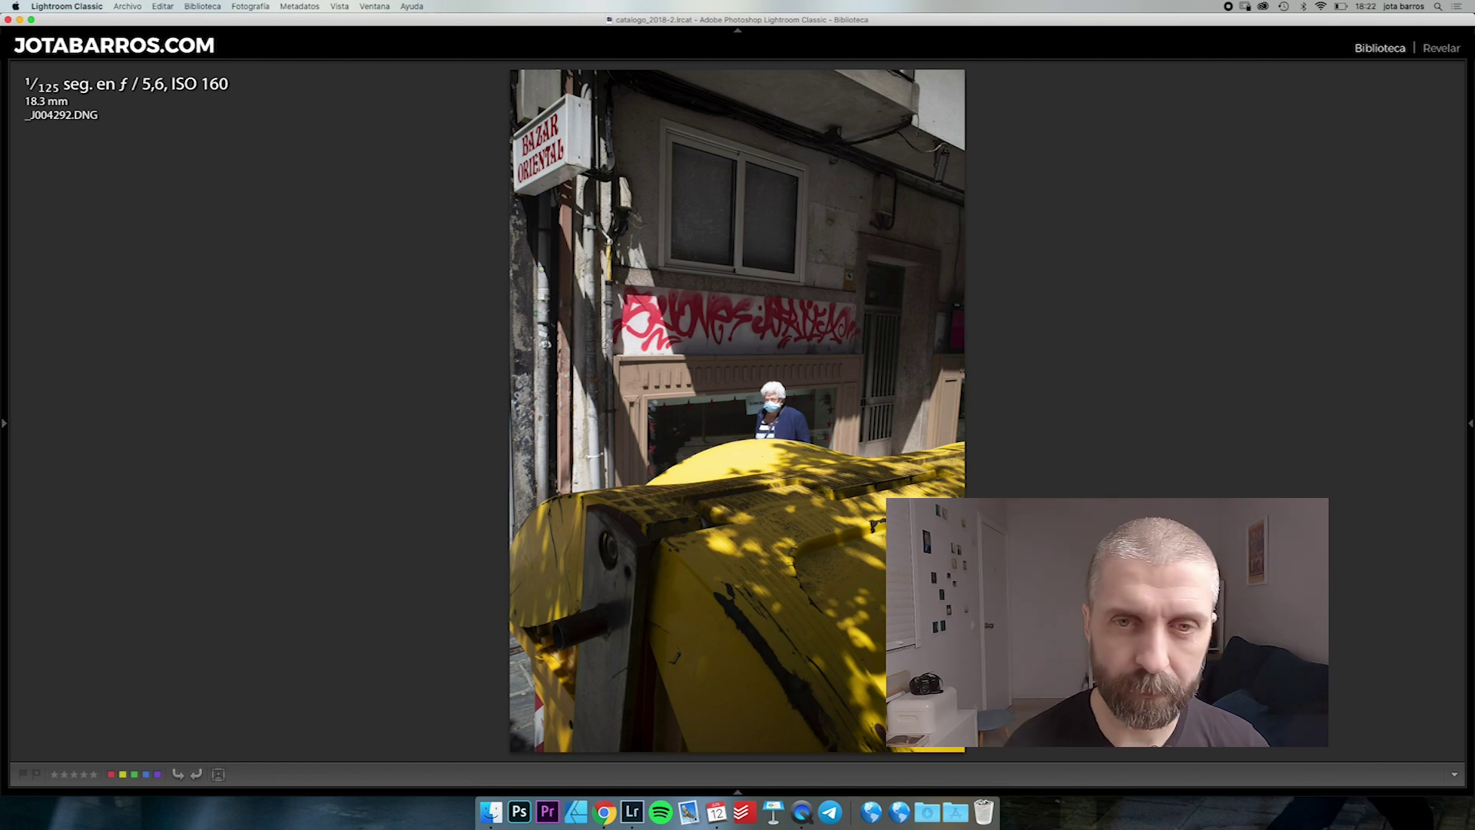
{"action": "key", "text": "Right"}
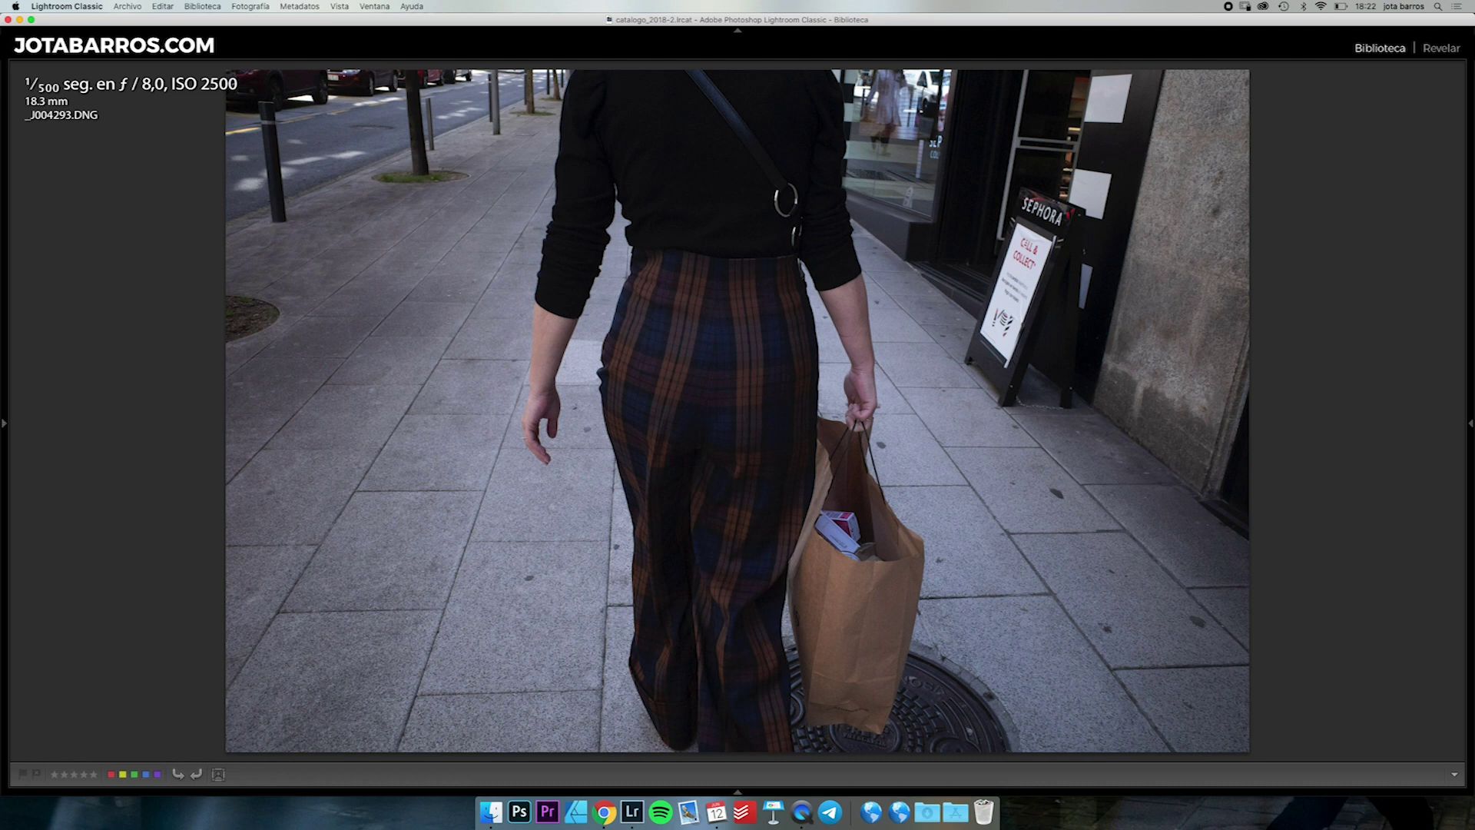
Zoom-check near the Sephora sign in _J004293, then flip through _J004294 toward _J004295.
{"action": "key", "text": "z"}
{"action": "key", "text": "z"}
{"action": "key", "text": "Right"}
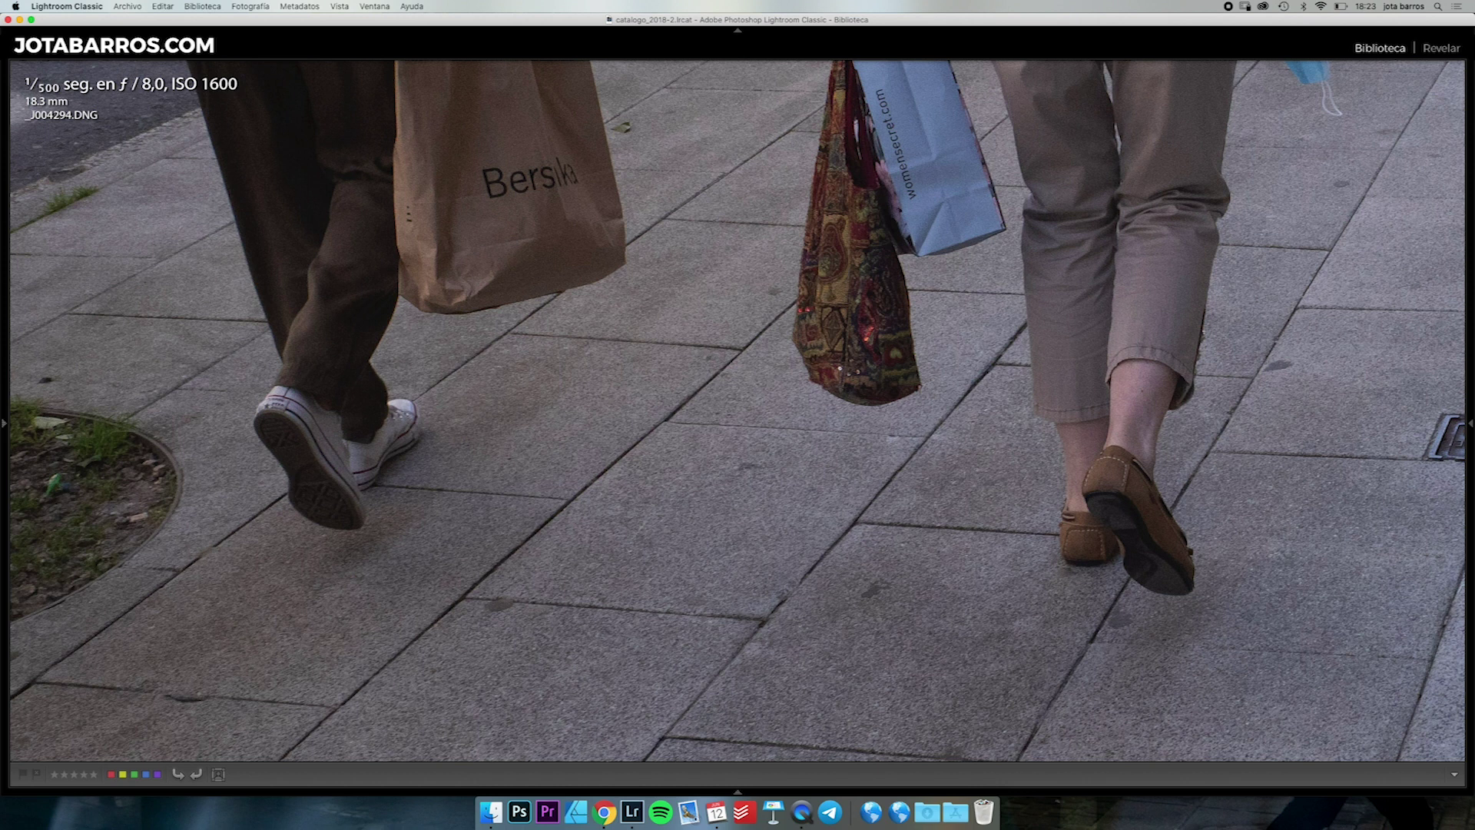
{"action": "key", "text": "z"}
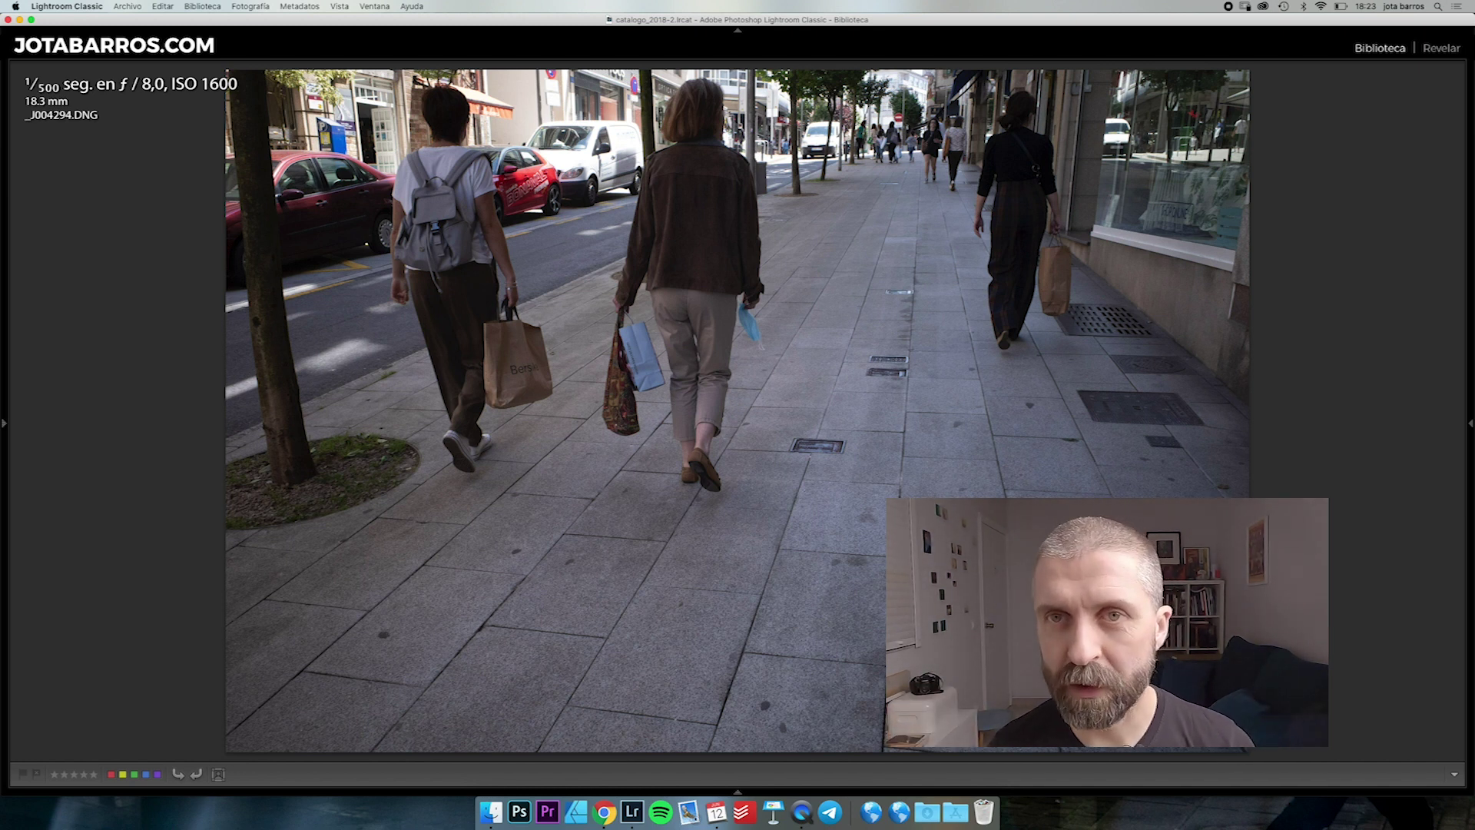
{"action": "key", "text": "Right"}
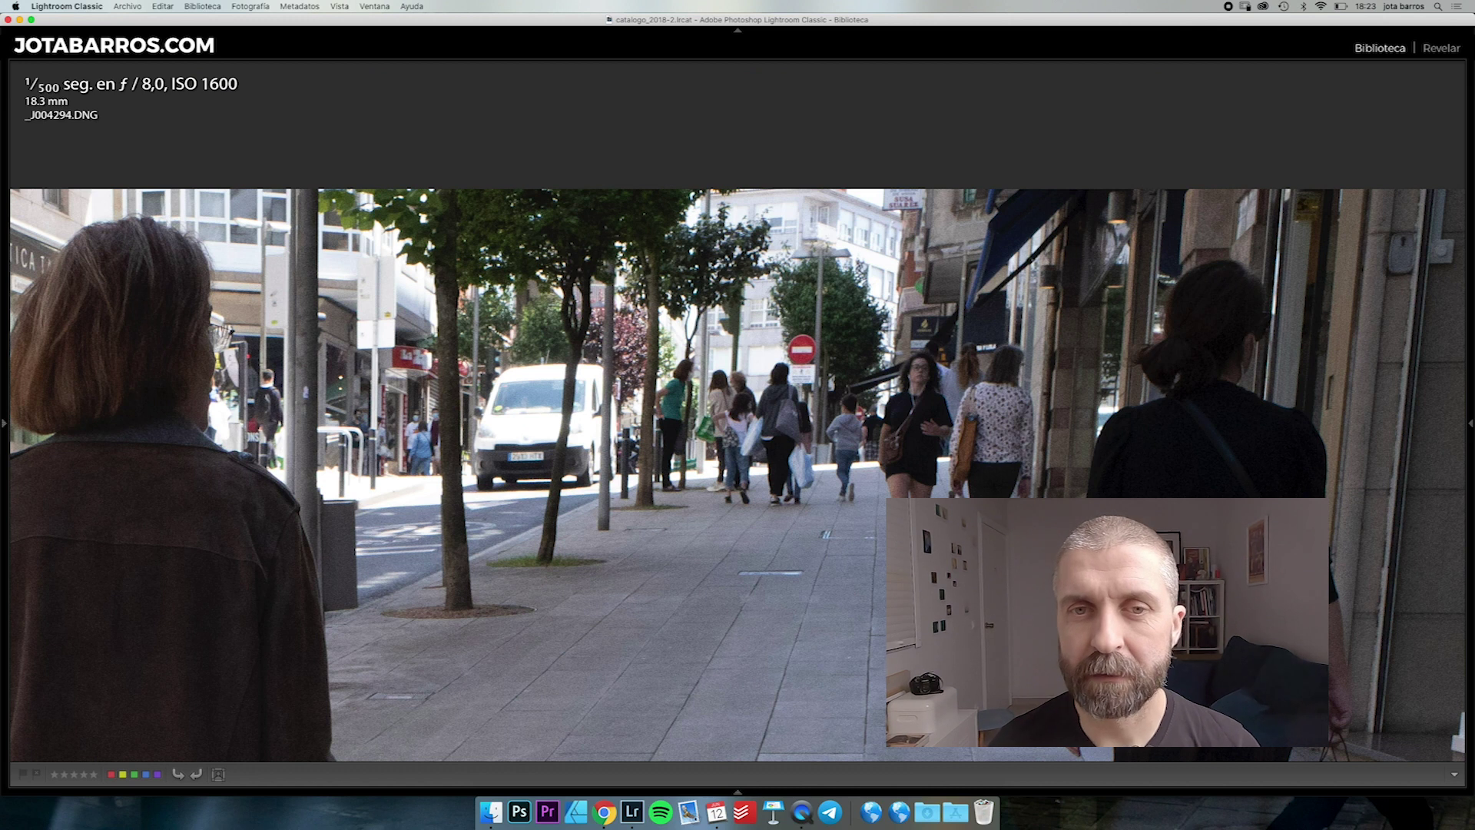
{"action": "key", "text": "Right"}
{"action": "key", "text": "Right"}
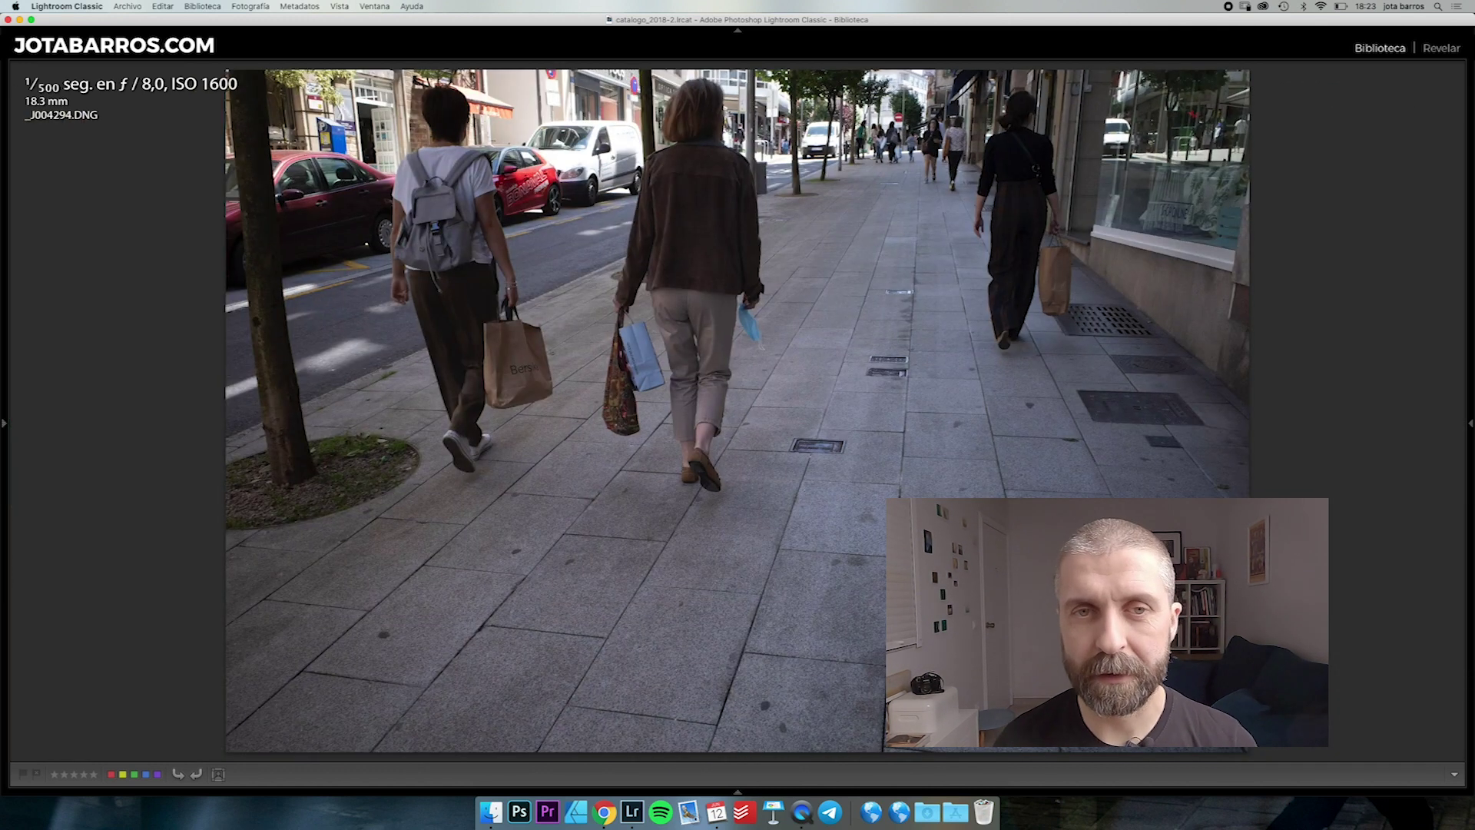
{"action": "key", "text": "Right"}
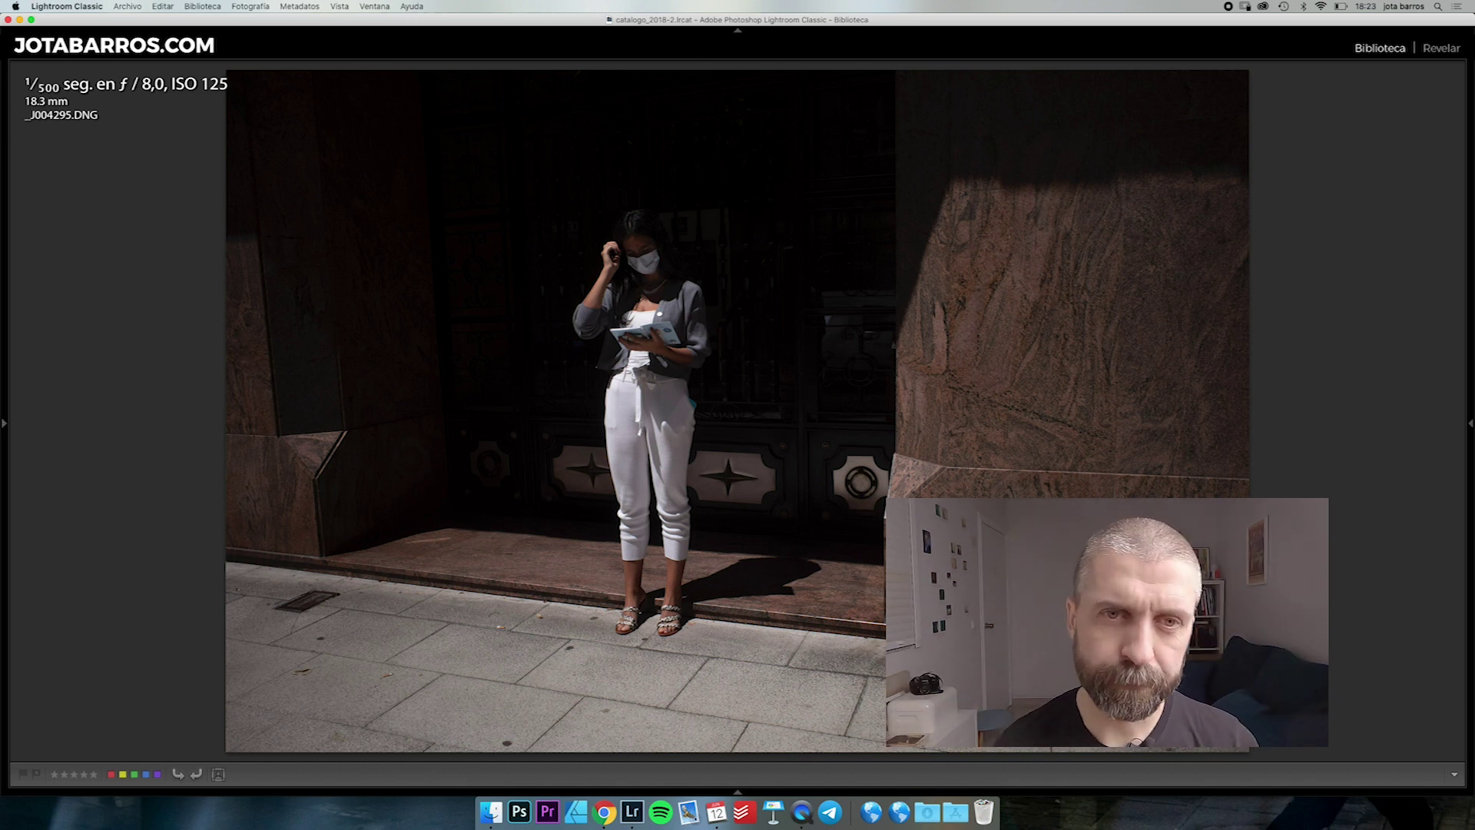
Zoom in on the woman's face, fit the photo again, then advance to _J004299.
{"action": "key", "text": "z"}
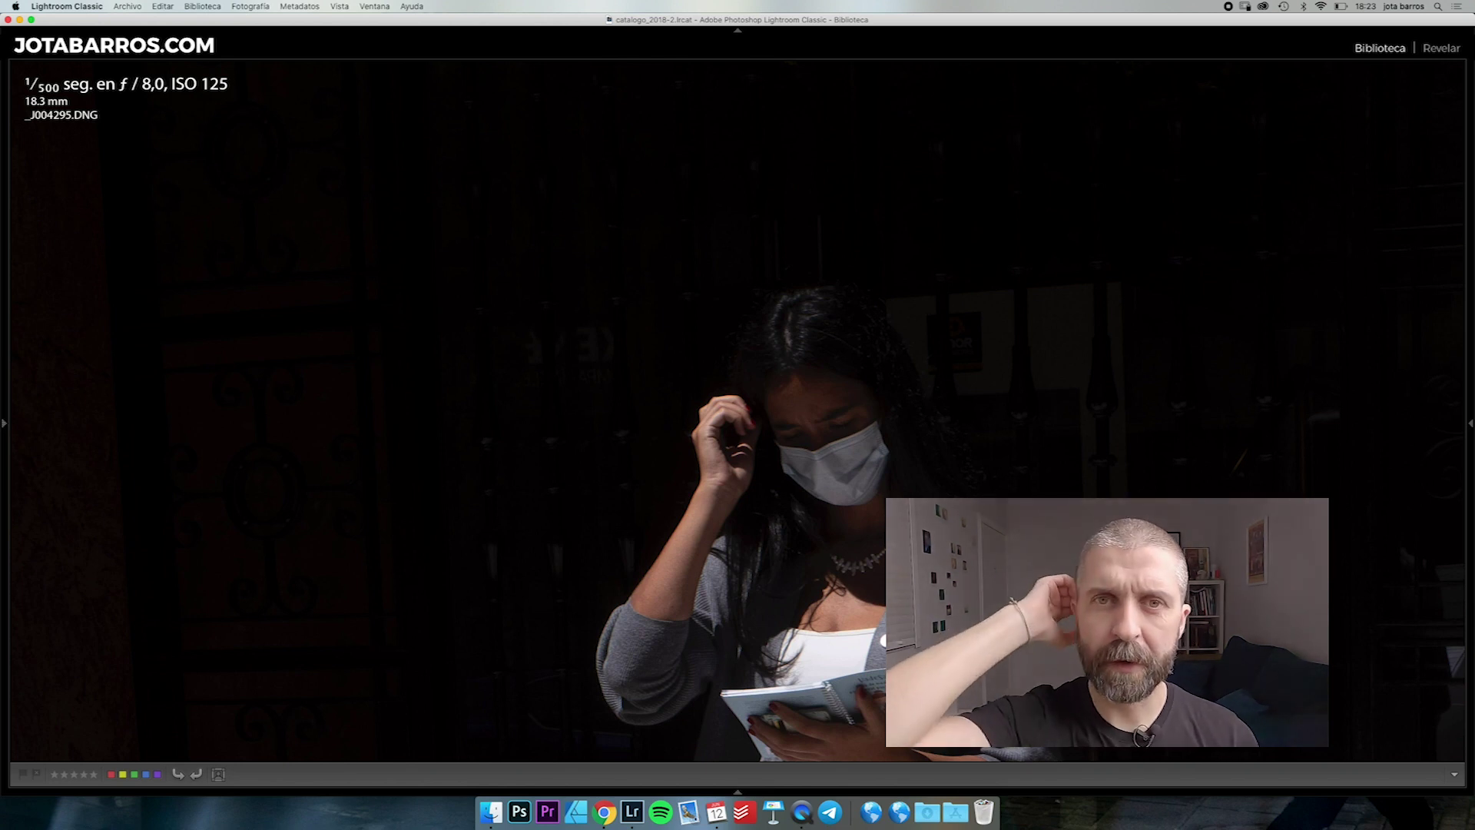
{"action": "key", "text": "z"}
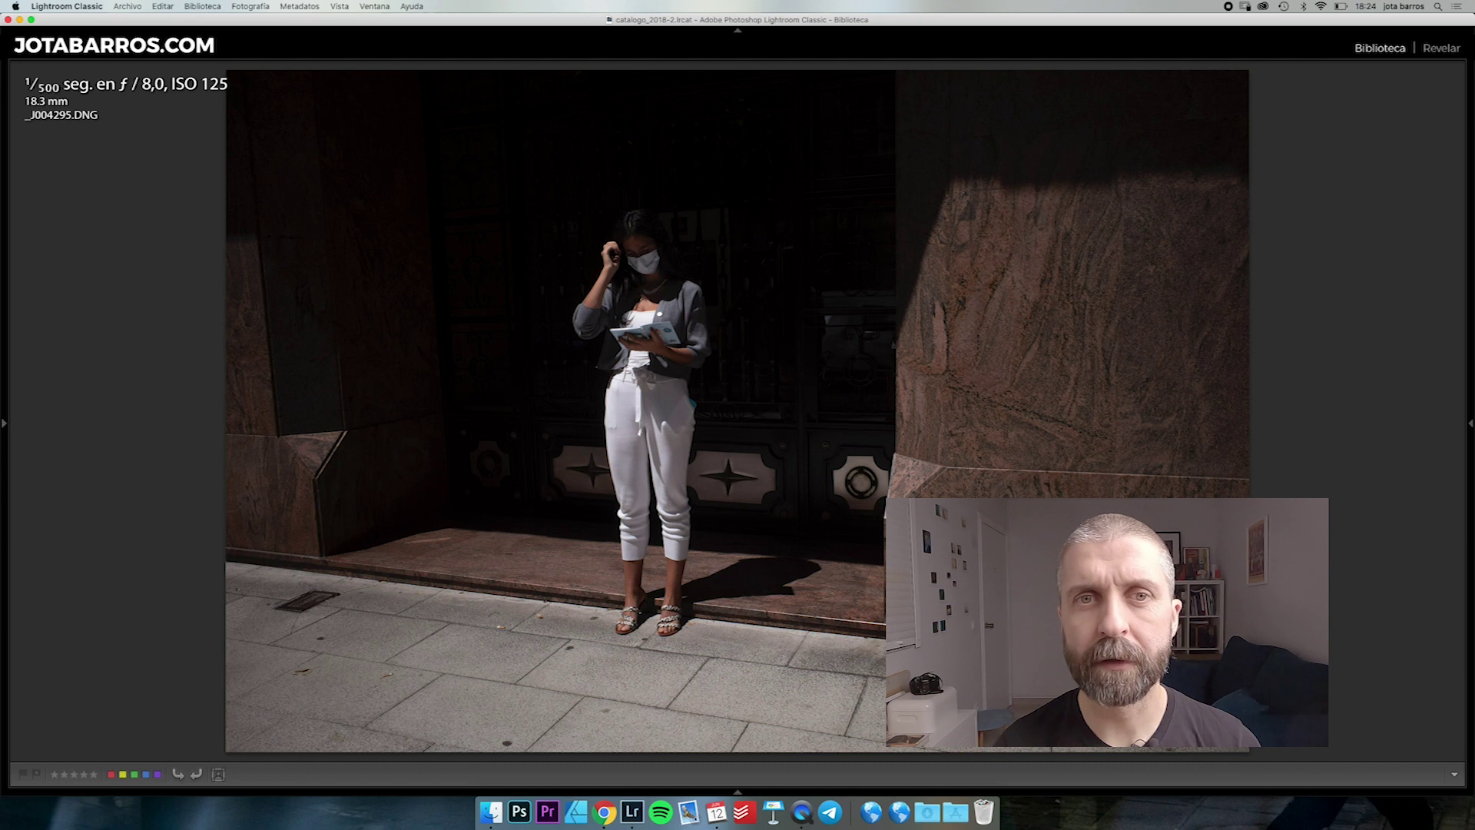
{"action": "key", "text": "Right"}
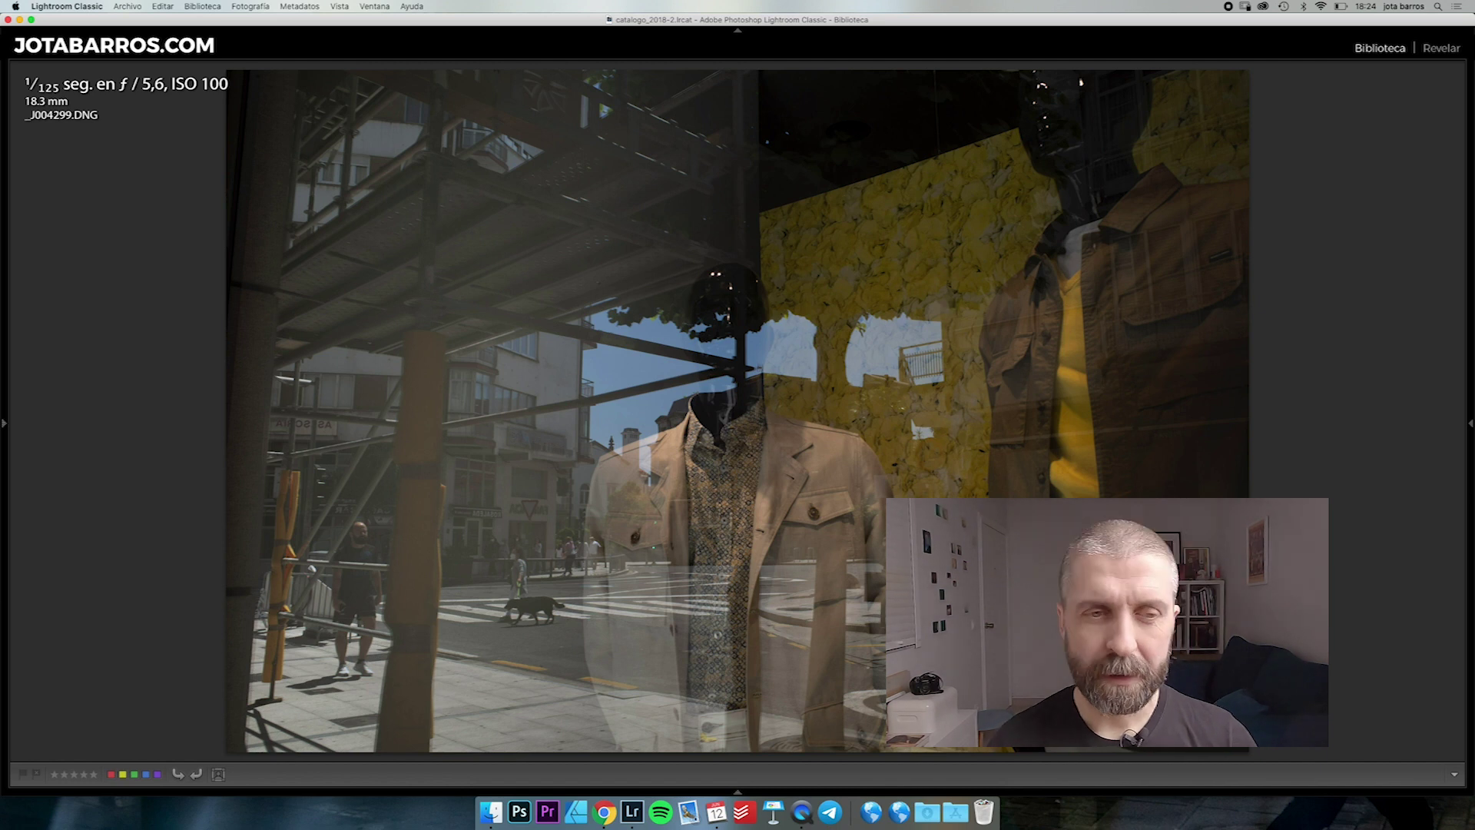
Select shop-window photos 30–33 in the grid and compare them in Survey view.
{"action": "key", "text": "g"}
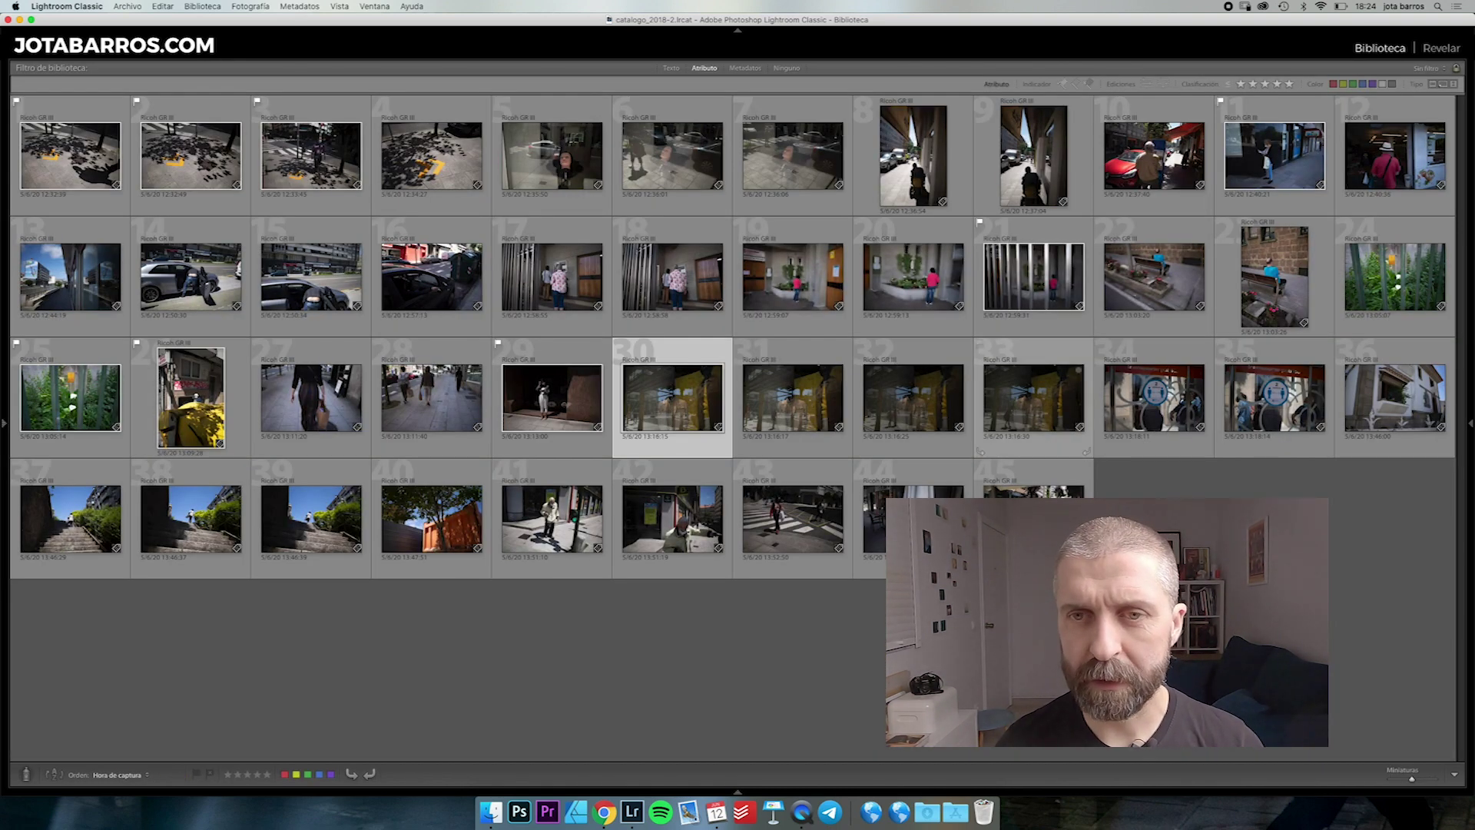
{"action": "left_click", "coordinate": [793, 397], "text": "super"}
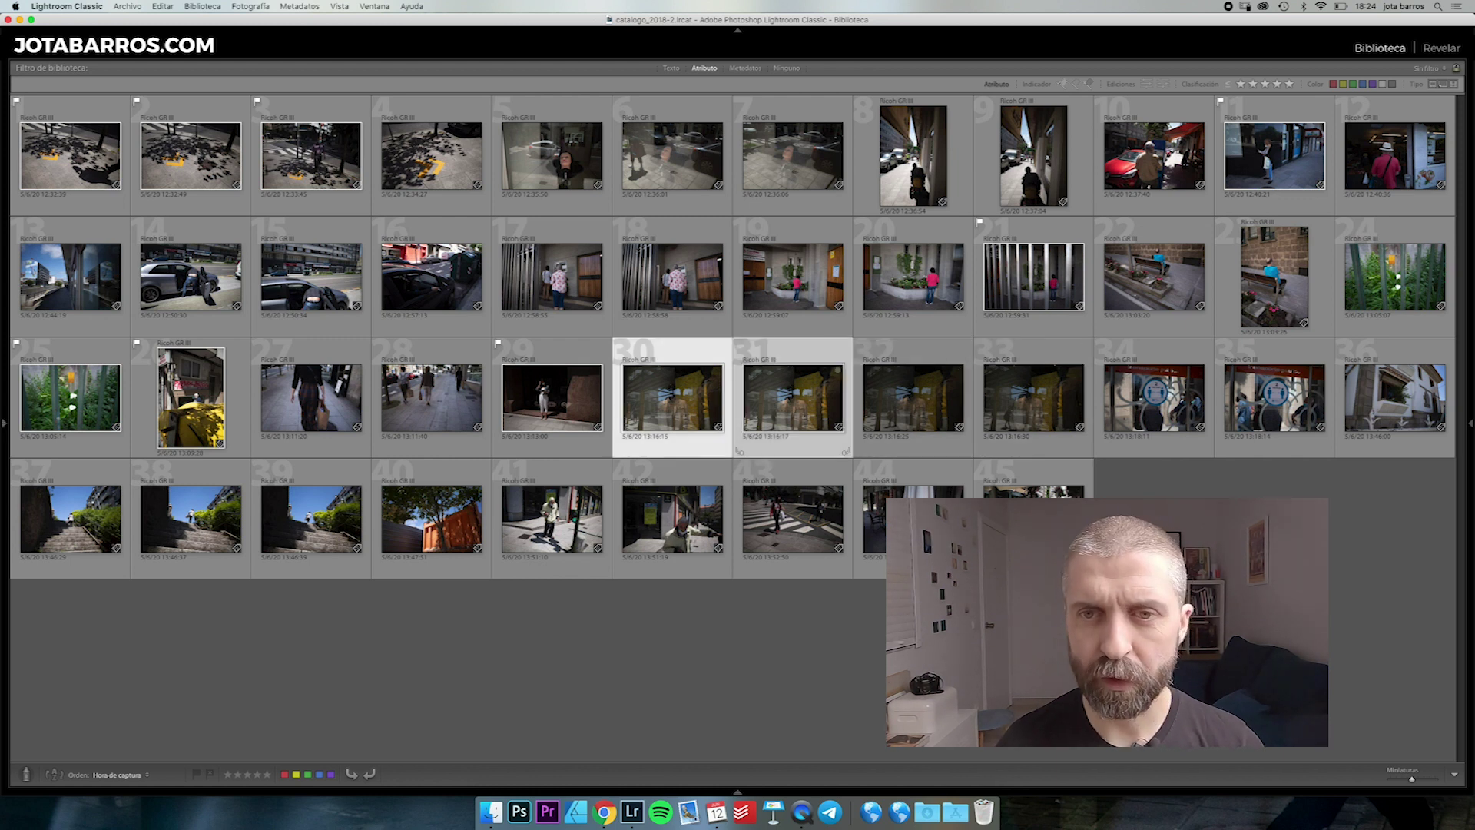
{"action": "left_click", "coordinate": [913, 397], "text": "super"}
{"action": "left_click", "coordinate": [1033, 397], "text": "super"}
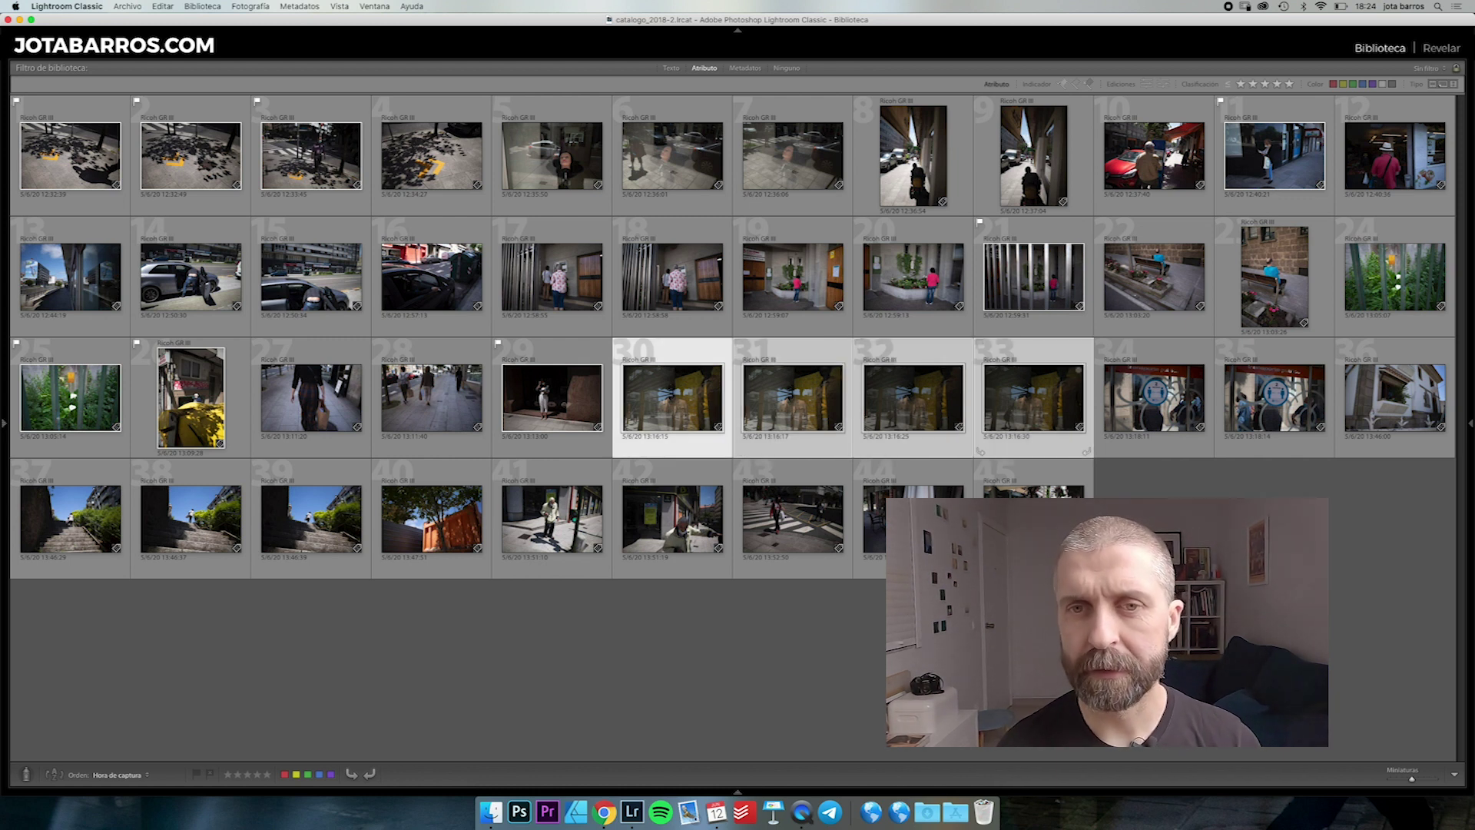
{"action": "key", "text": "n"}
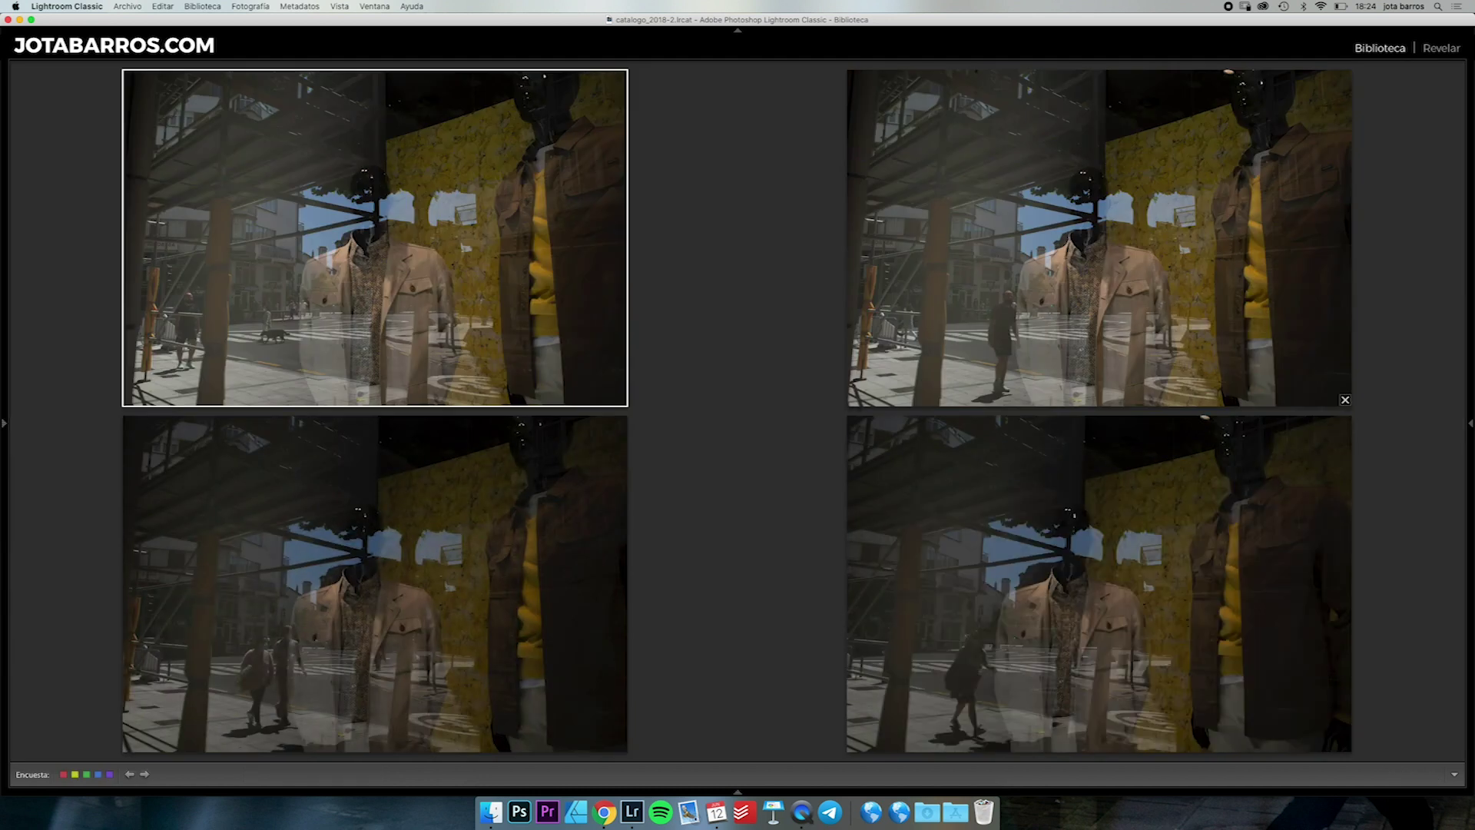
In Lights Out, drop the weaker frames until only photo 30 remains.
{"action": "key", "text": "l"}
{"action": "key", "text": "l"}
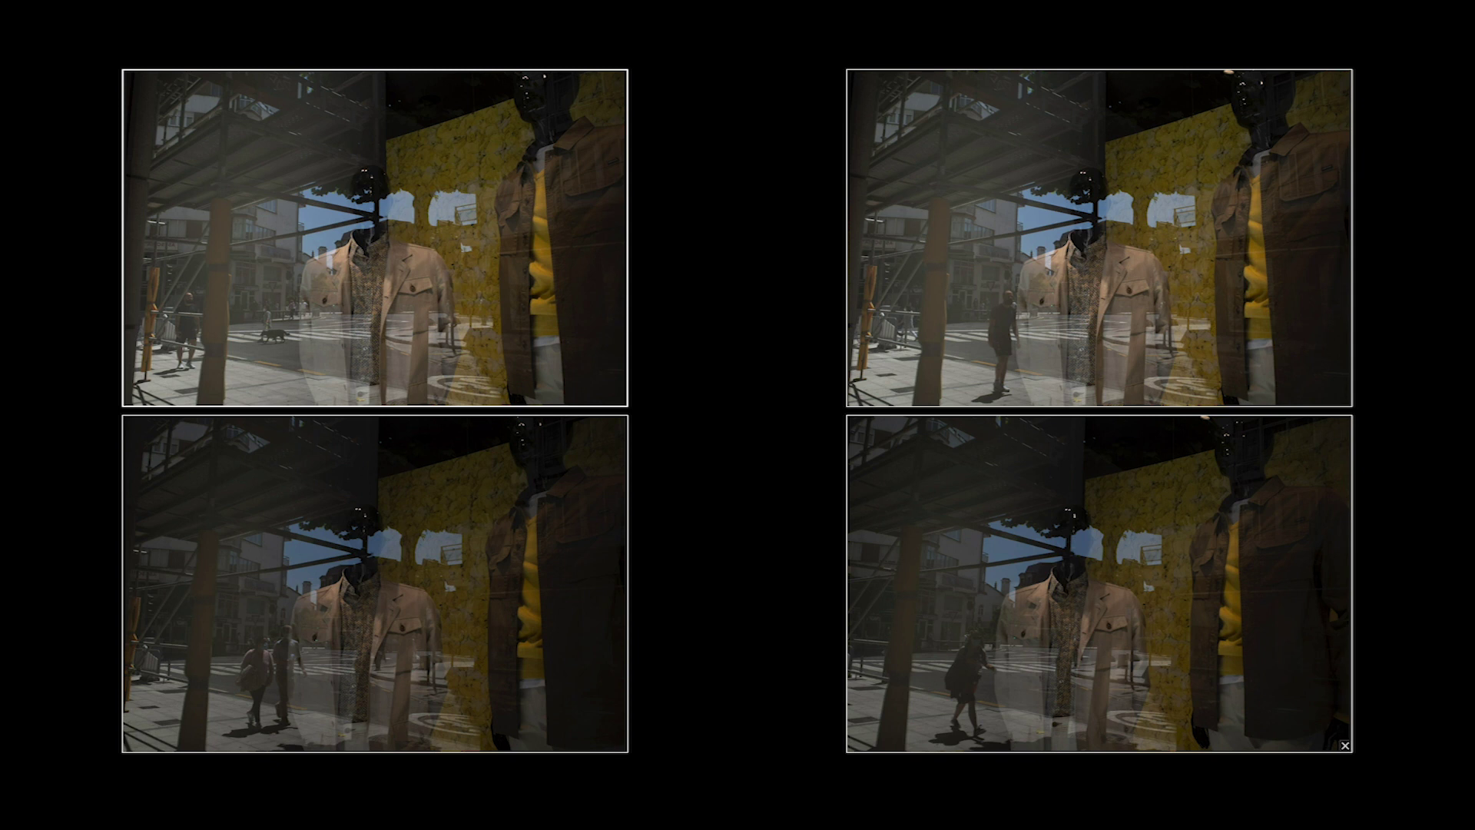
{"action": "left_click", "coordinate": [1344, 746]}
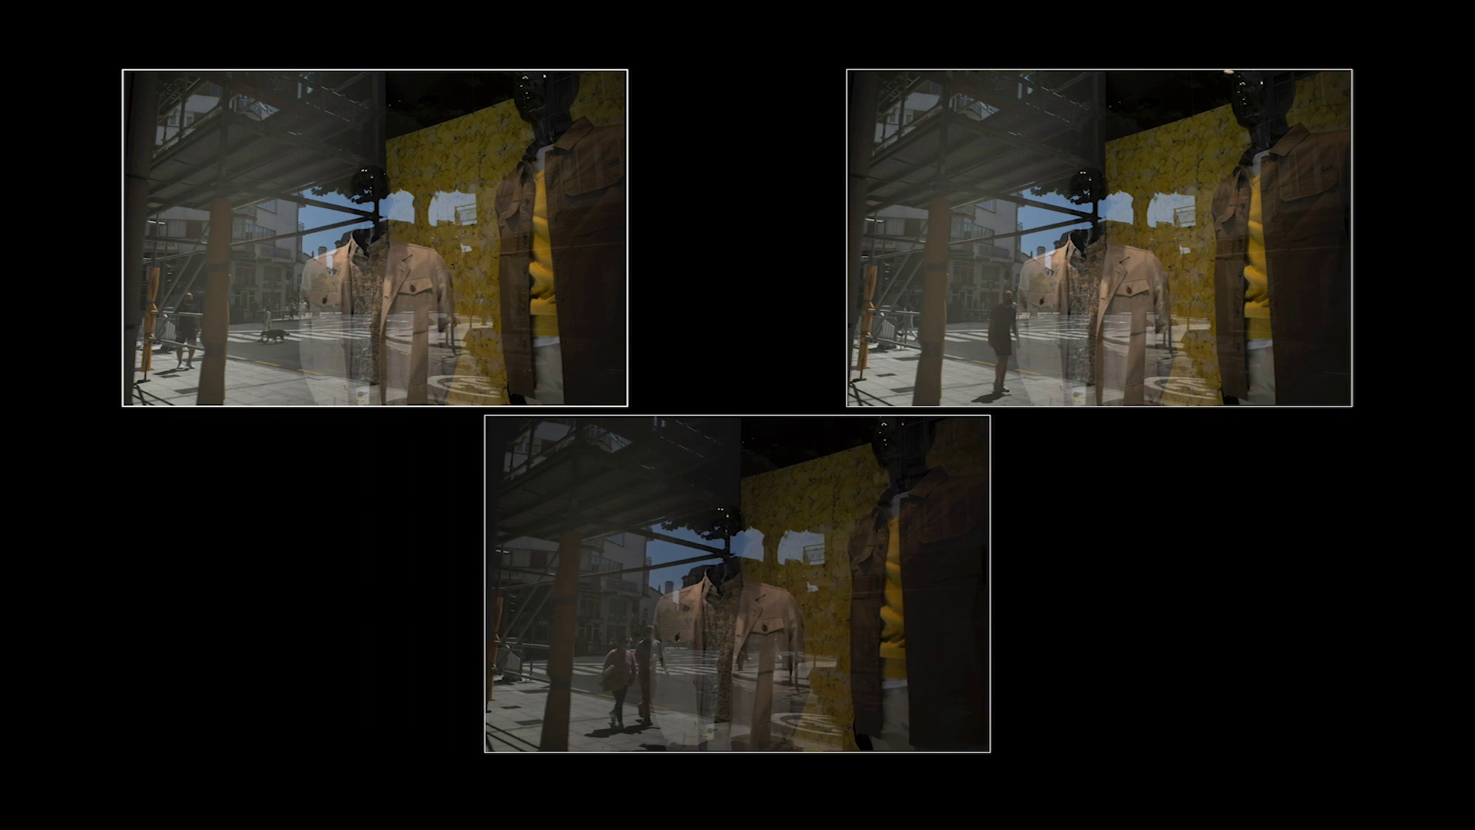
{"action": "left_click", "coordinate": [984, 746]}
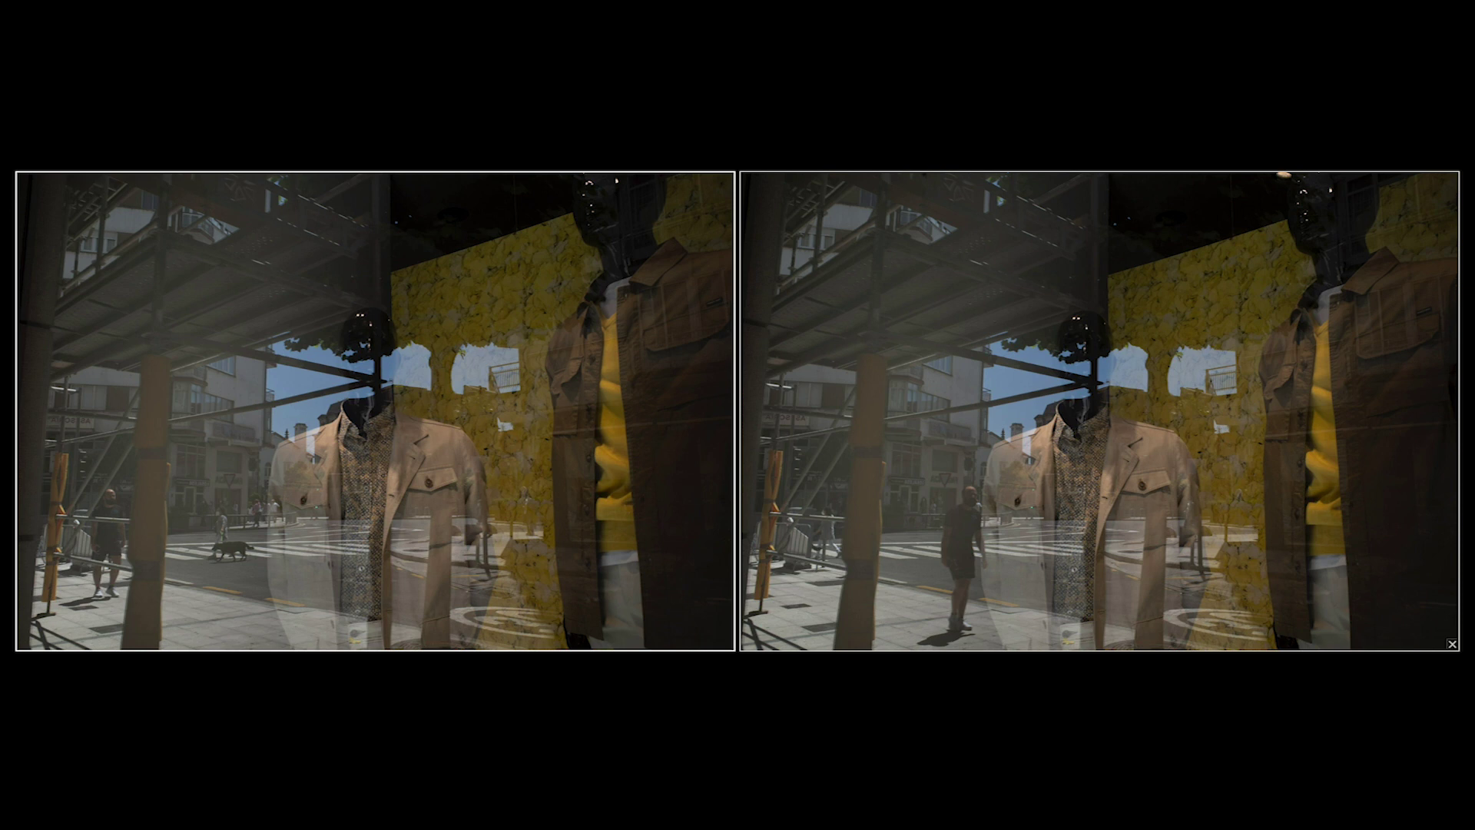
{"action": "left_click", "coordinate": [1452, 644]}
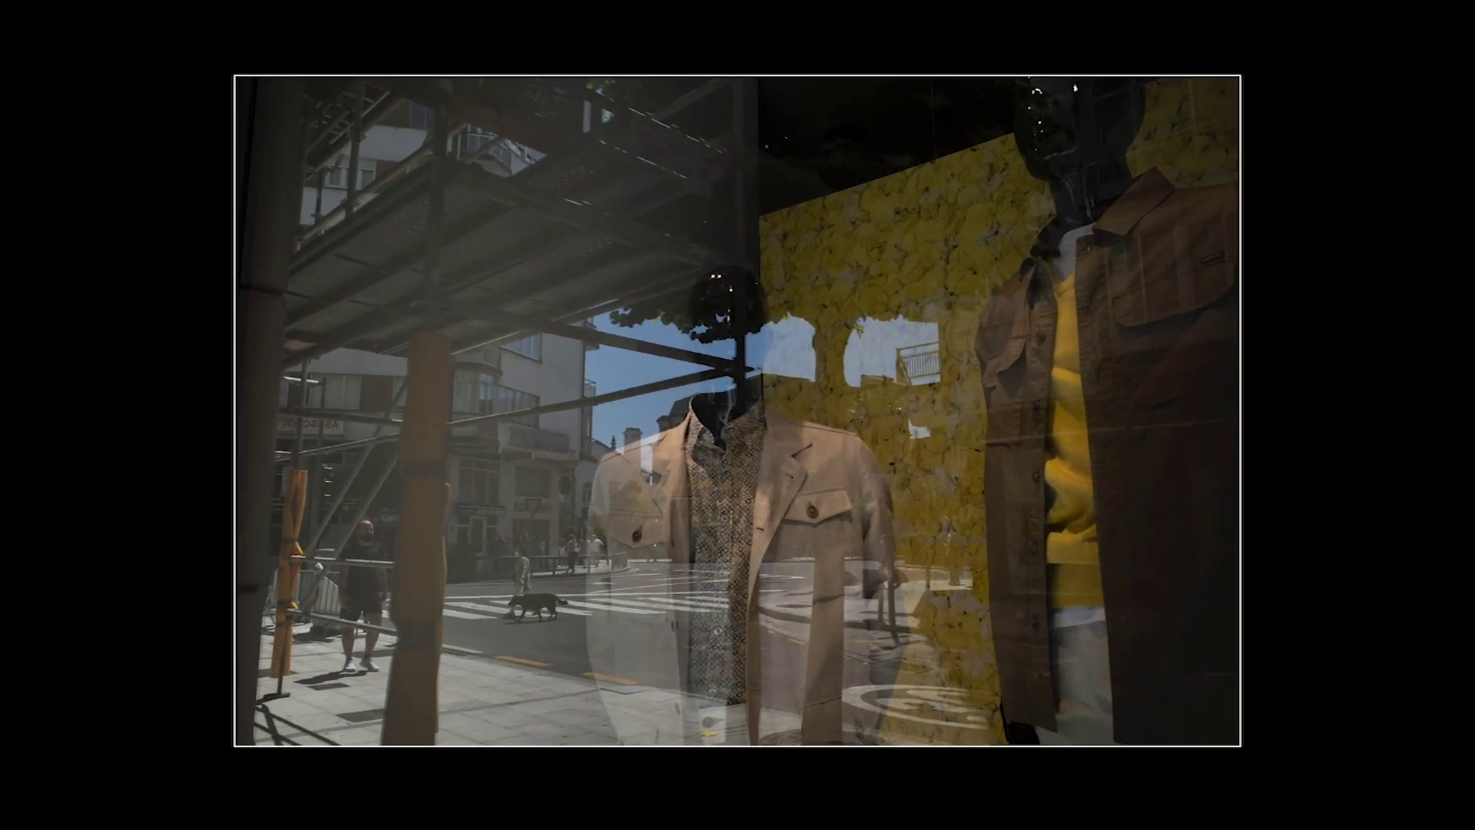
Restore the full interface and flag photo 30 as a pick in the grid.
{"action": "key", "text": "l"}
{"action": "key", "text": "g"}
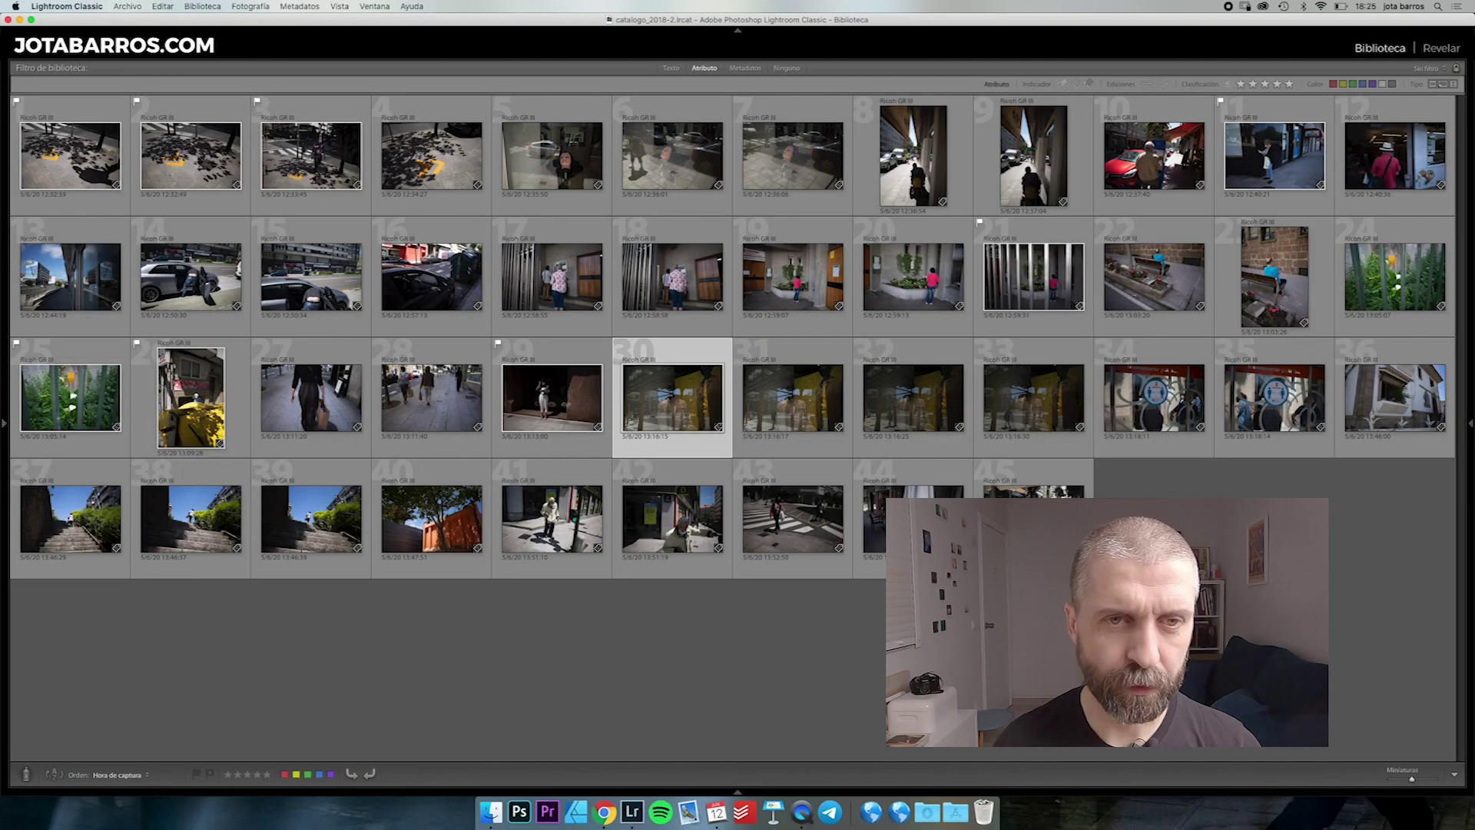
{"action": "key", "text": "p"}
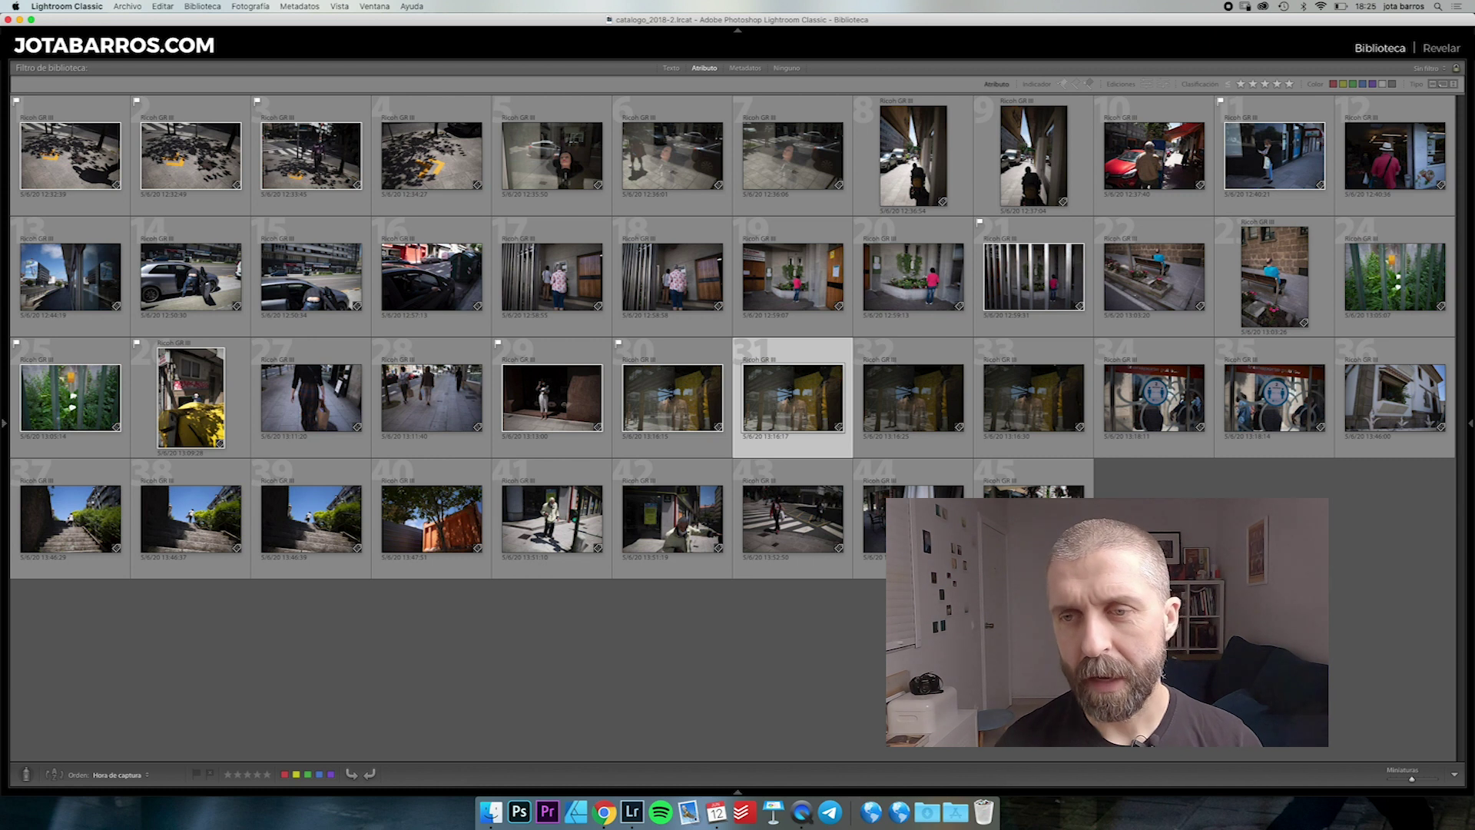
Inspect the transit-sign and house-facade photos full-size, zooming on the gnome, then reach the stairs photo.
{"action": "key", "text": "Right"}
{"action": "key", "text": "Right"}
{"action": "key", "text": "Right"}
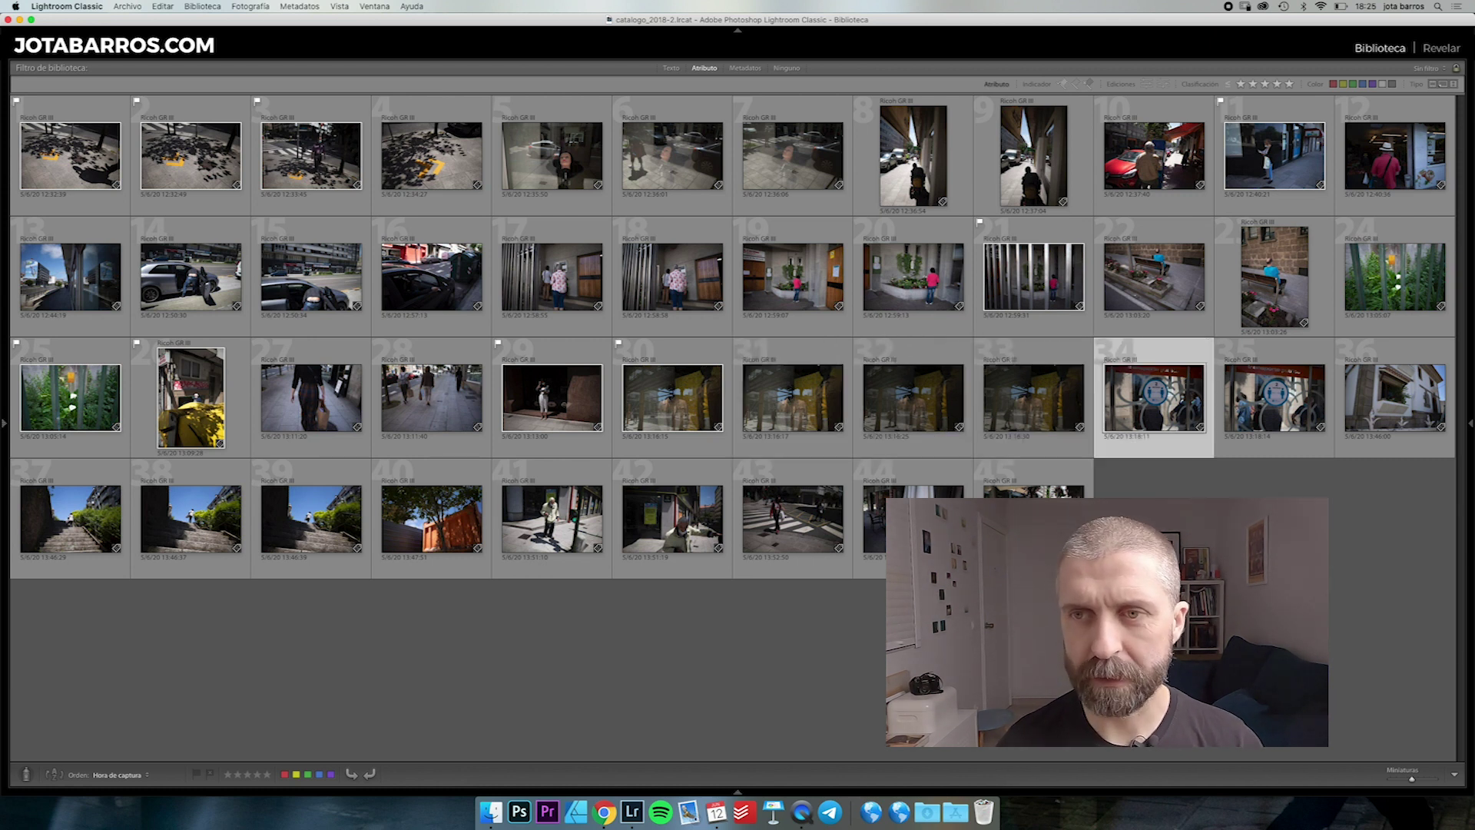
{"action": "key", "text": "e"}
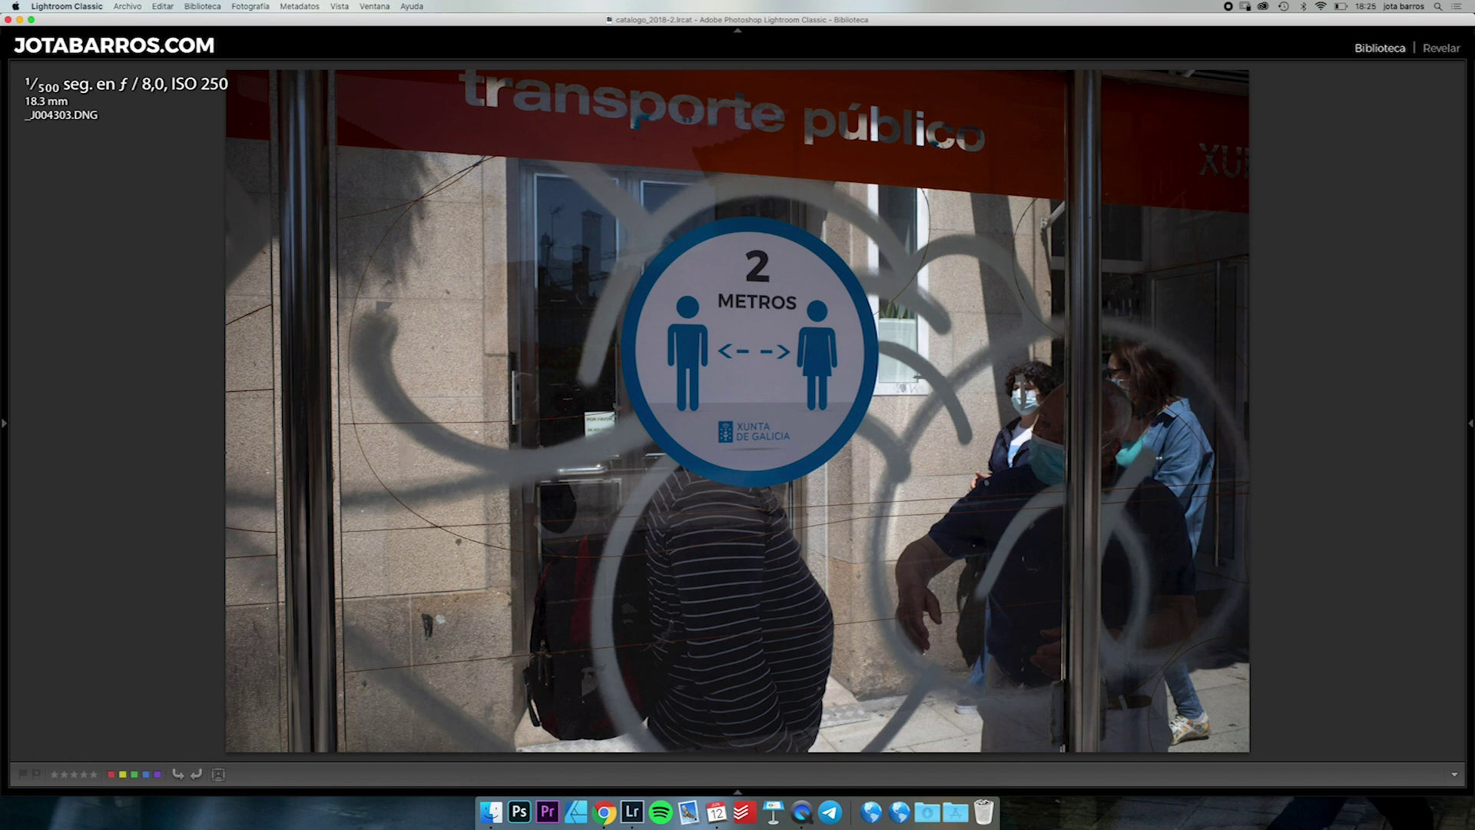
{"action": "key", "text": "Right"}
{"action": "key", "text": "Left"}
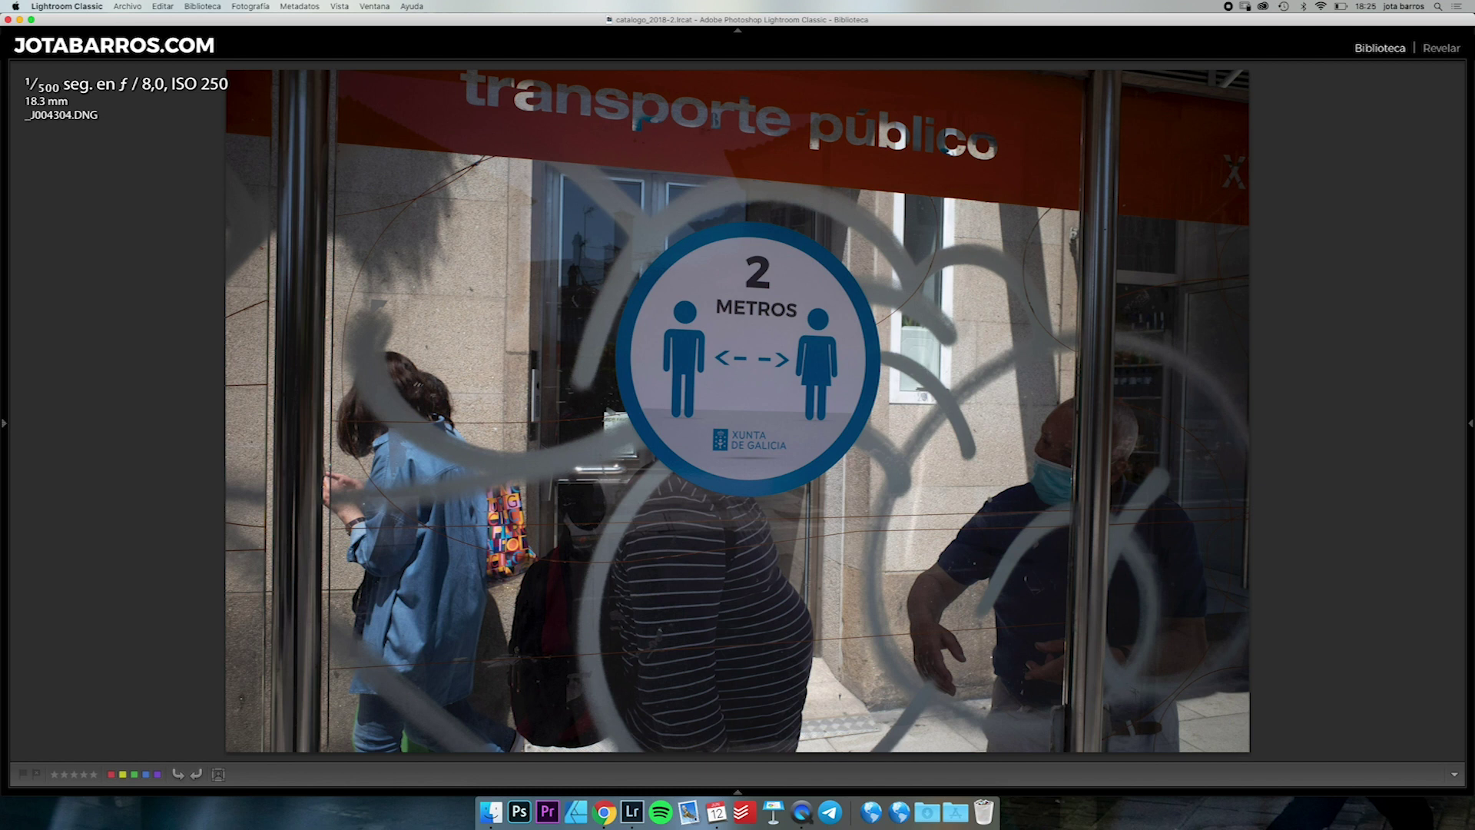
{"action": "key", "text": "Right"}
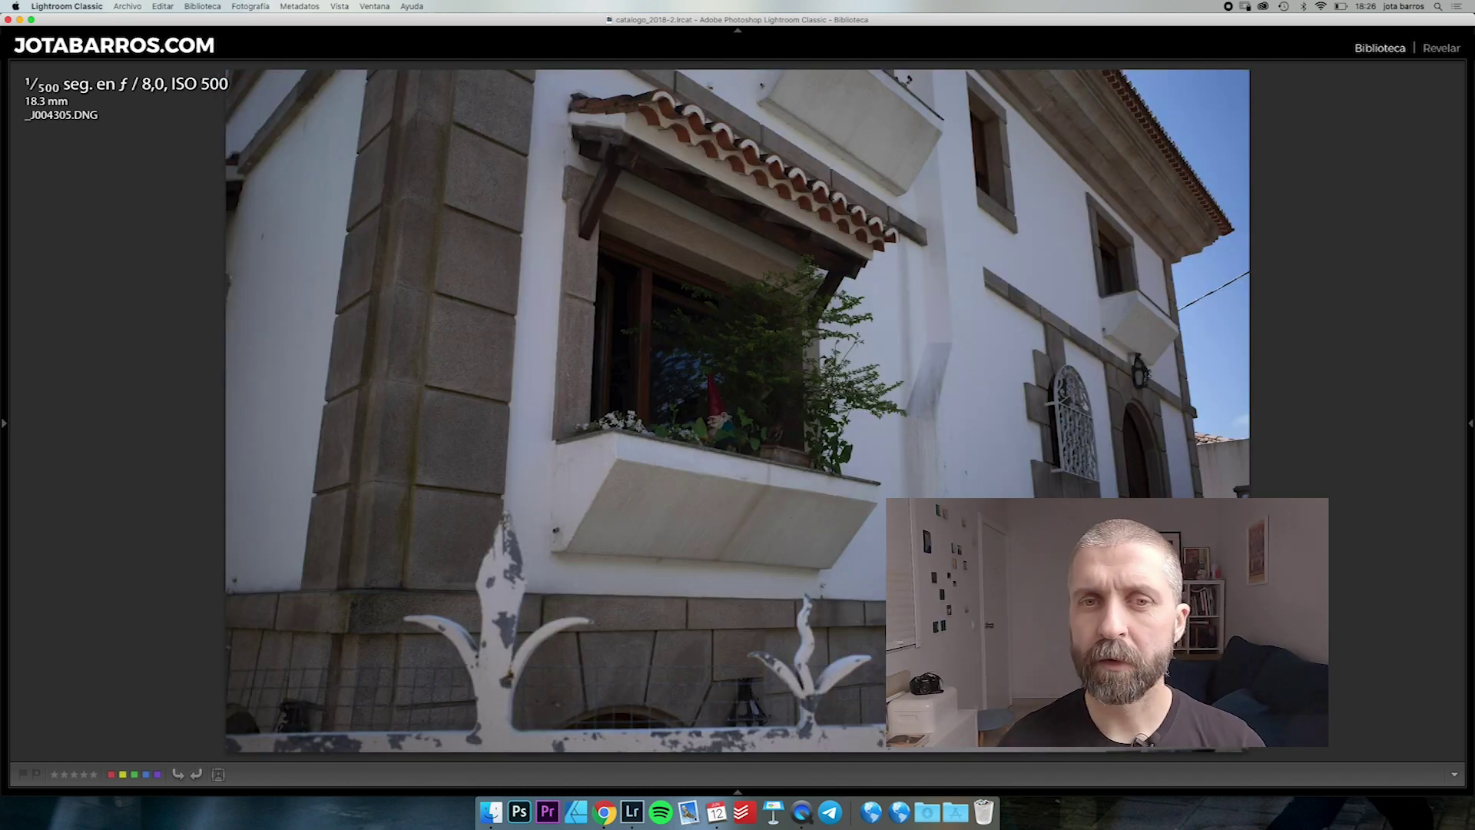
{"action": "key", "text": "z"}
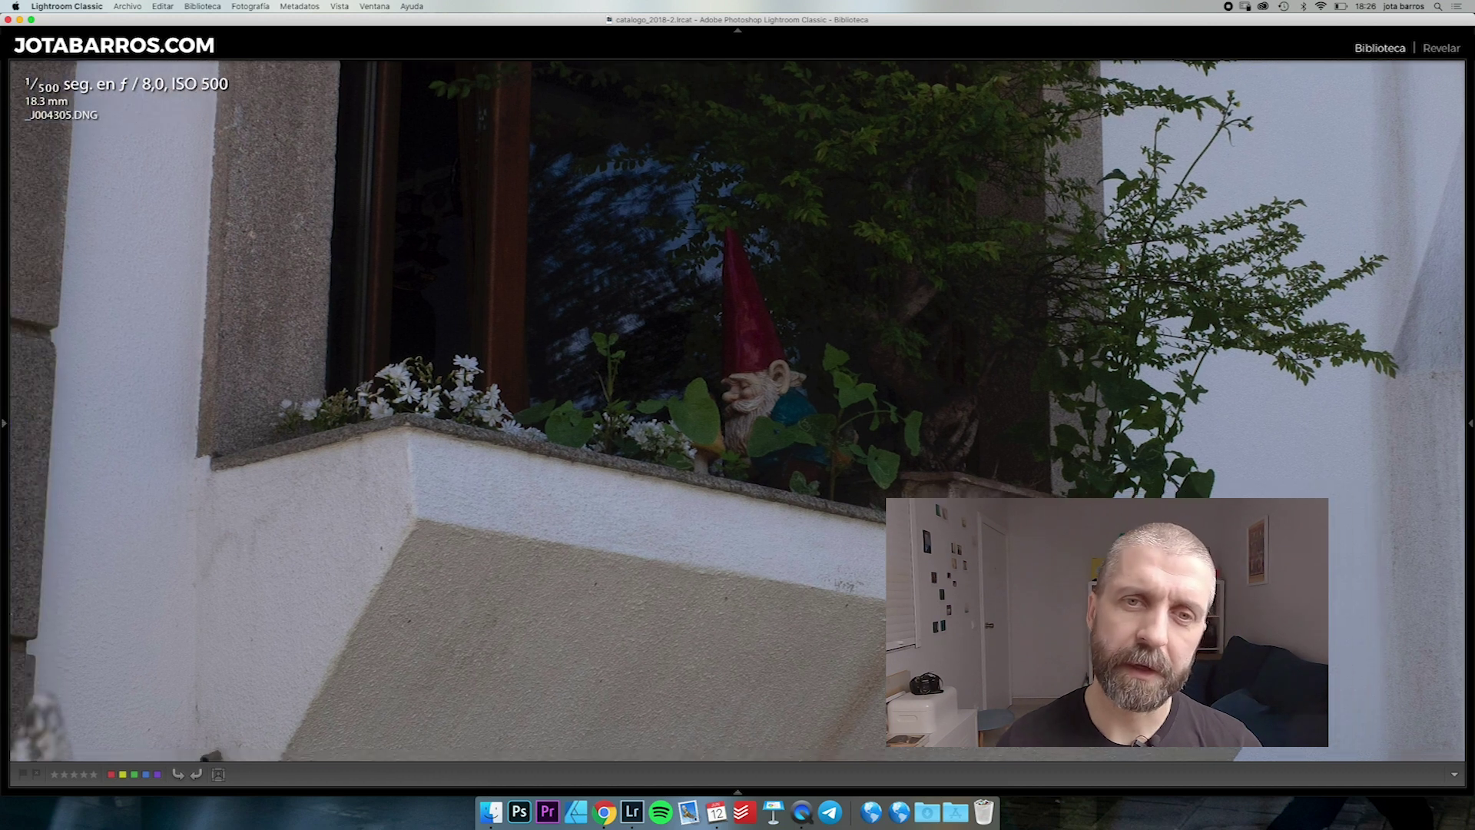
{"action": "key", "text": "z"}
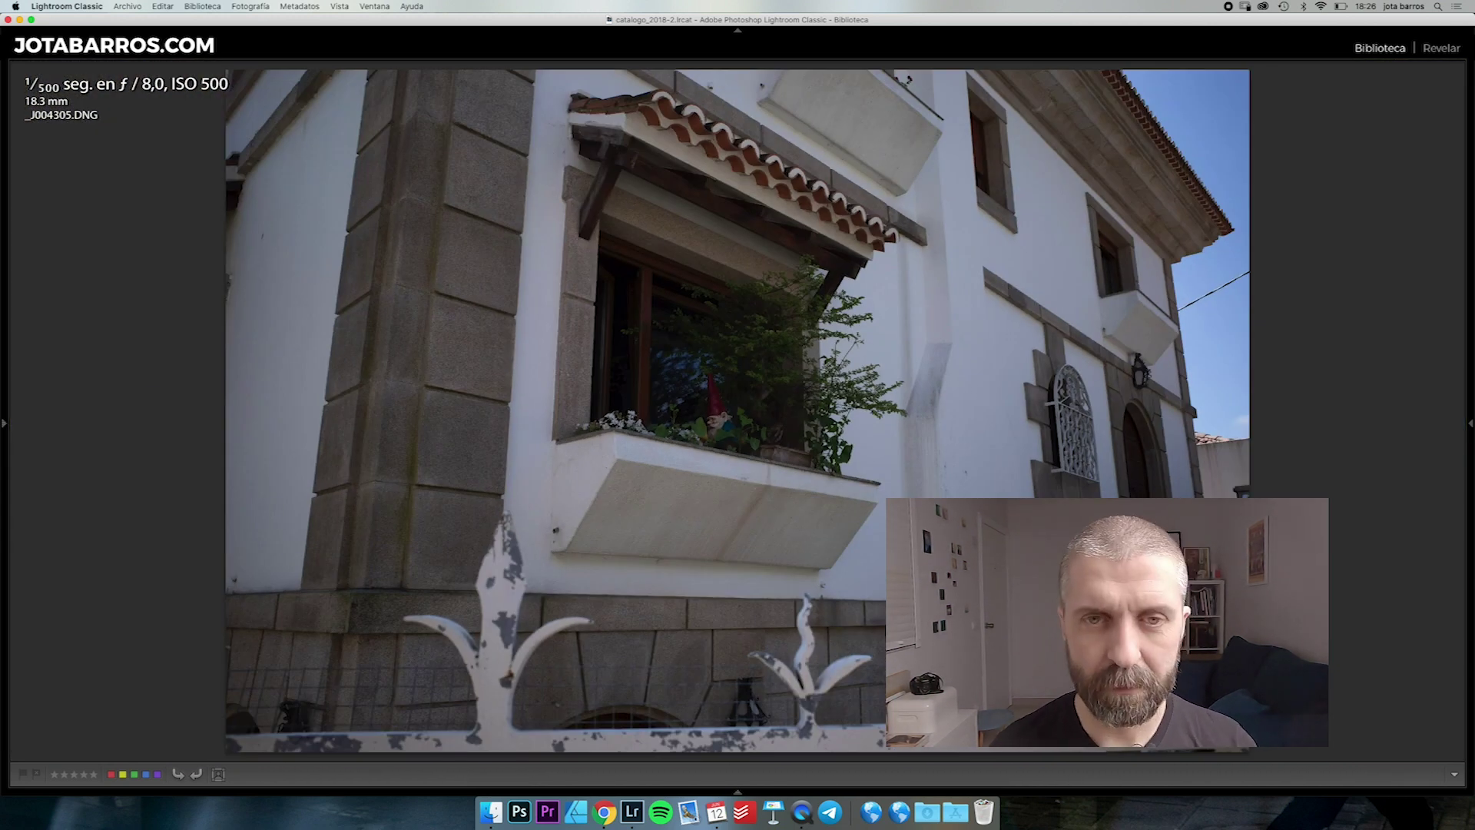
{"action": "key", "text": "Right"}
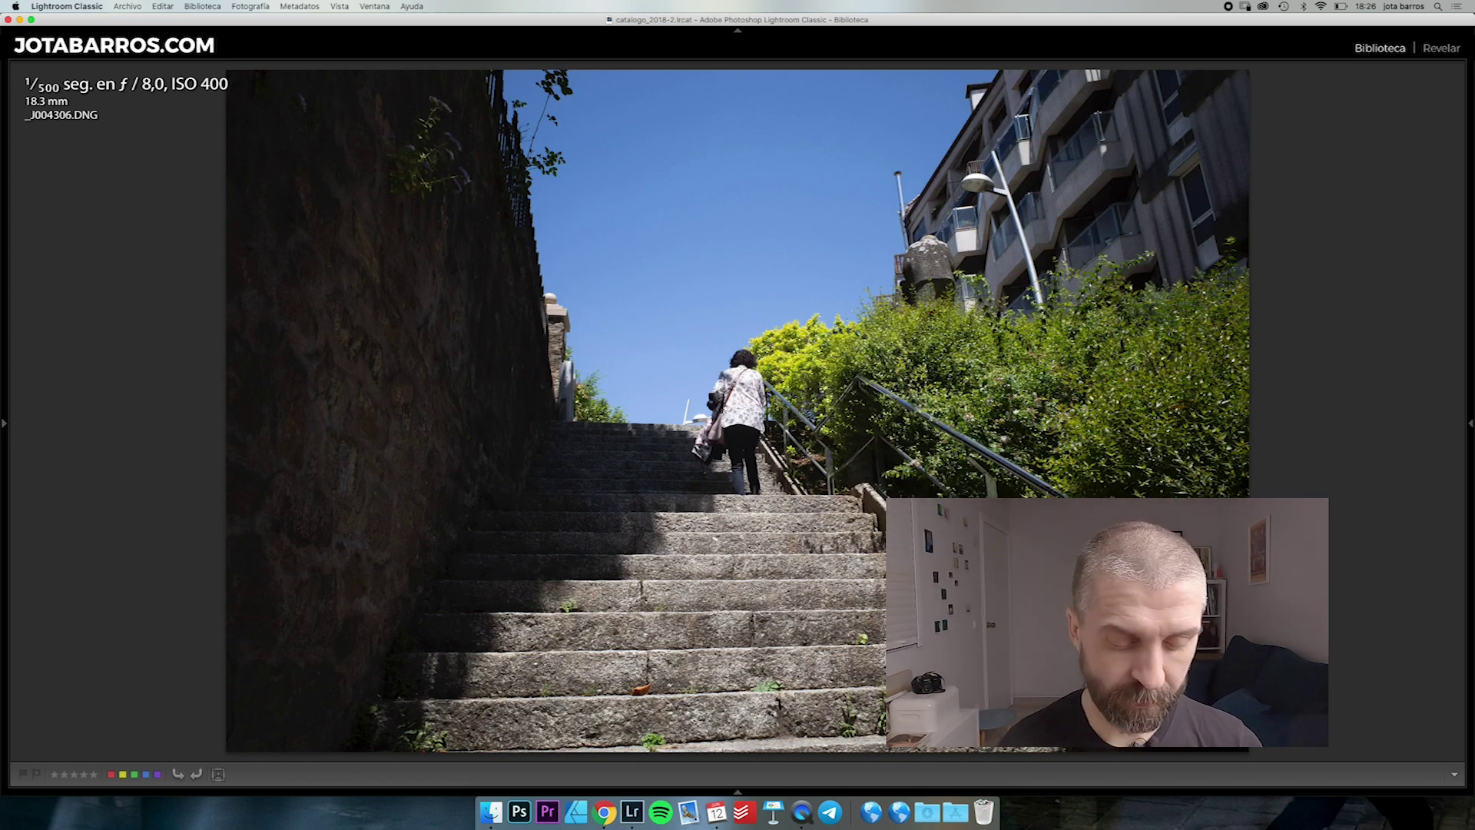
Select stair photos 37–39 and compare them in Survey with Lights Out.
{"action": "key", "text": "g"}
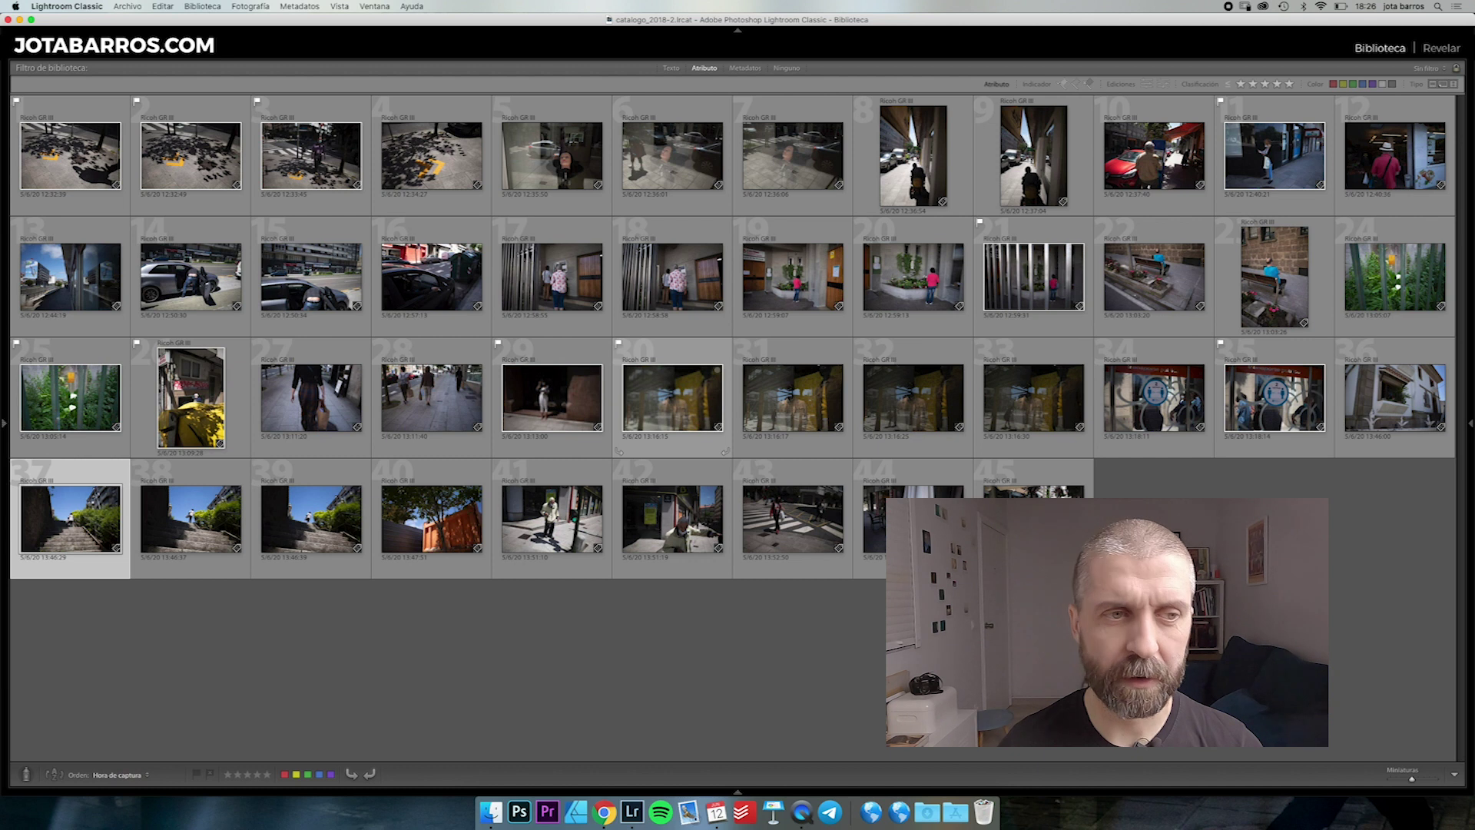
{"action": "key", "text": "shift+Right"}
{"action": "key", "text": "shift+Right"}
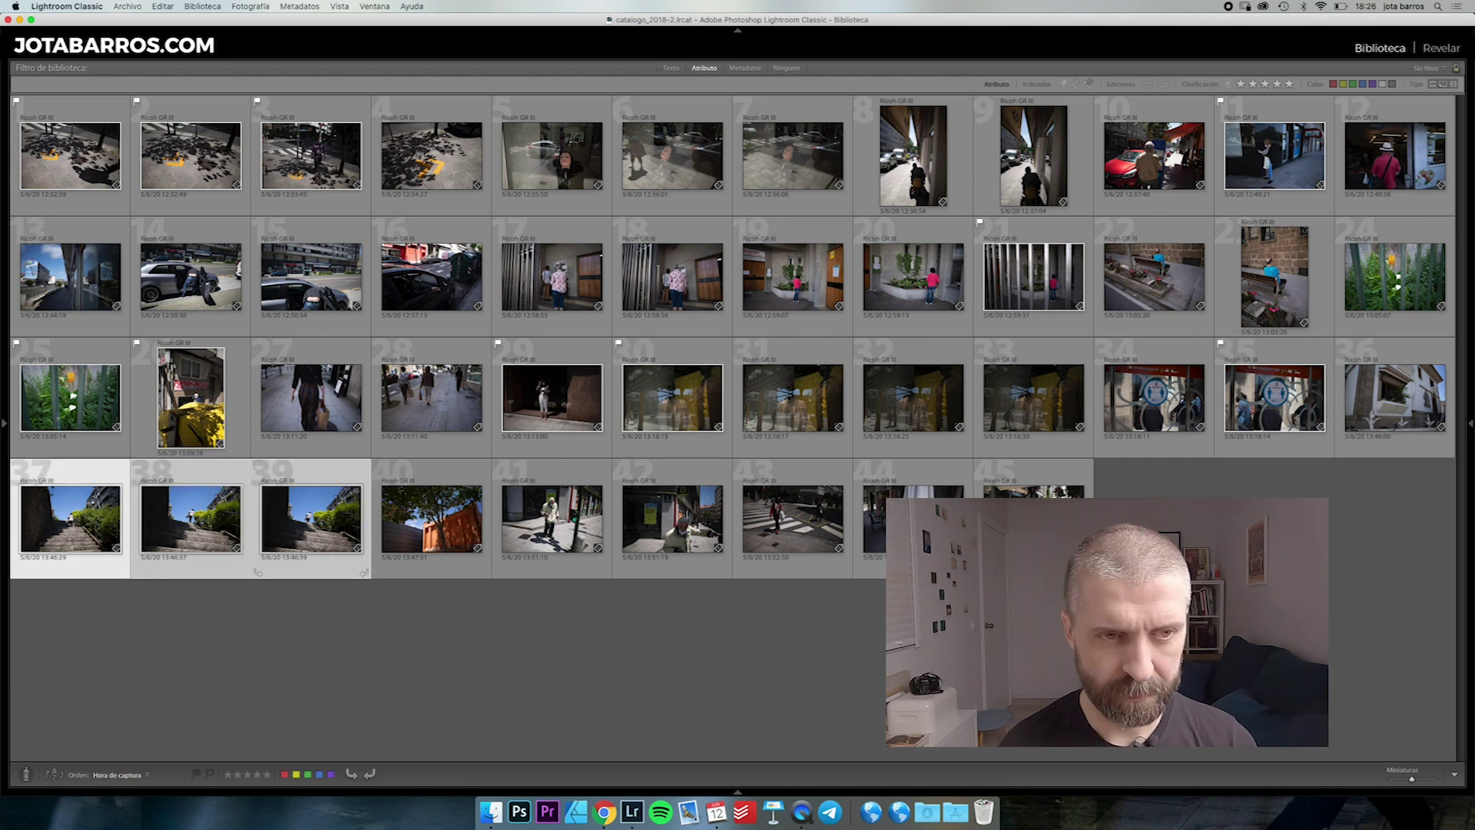
{"action": "key", "text": "n"}
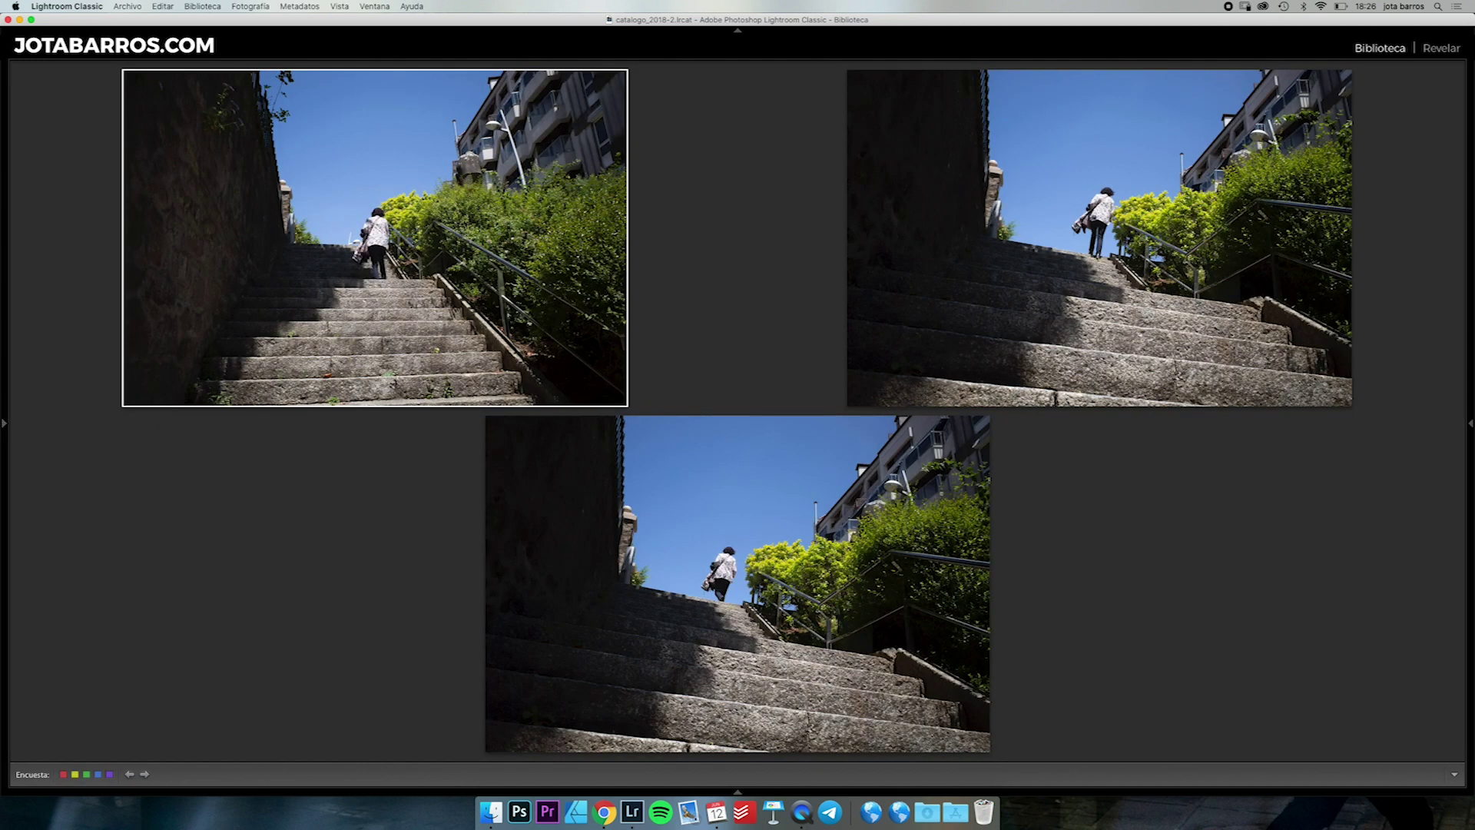
{"action": "key", "text": "l"}
{"action": "key", "text": "l"}
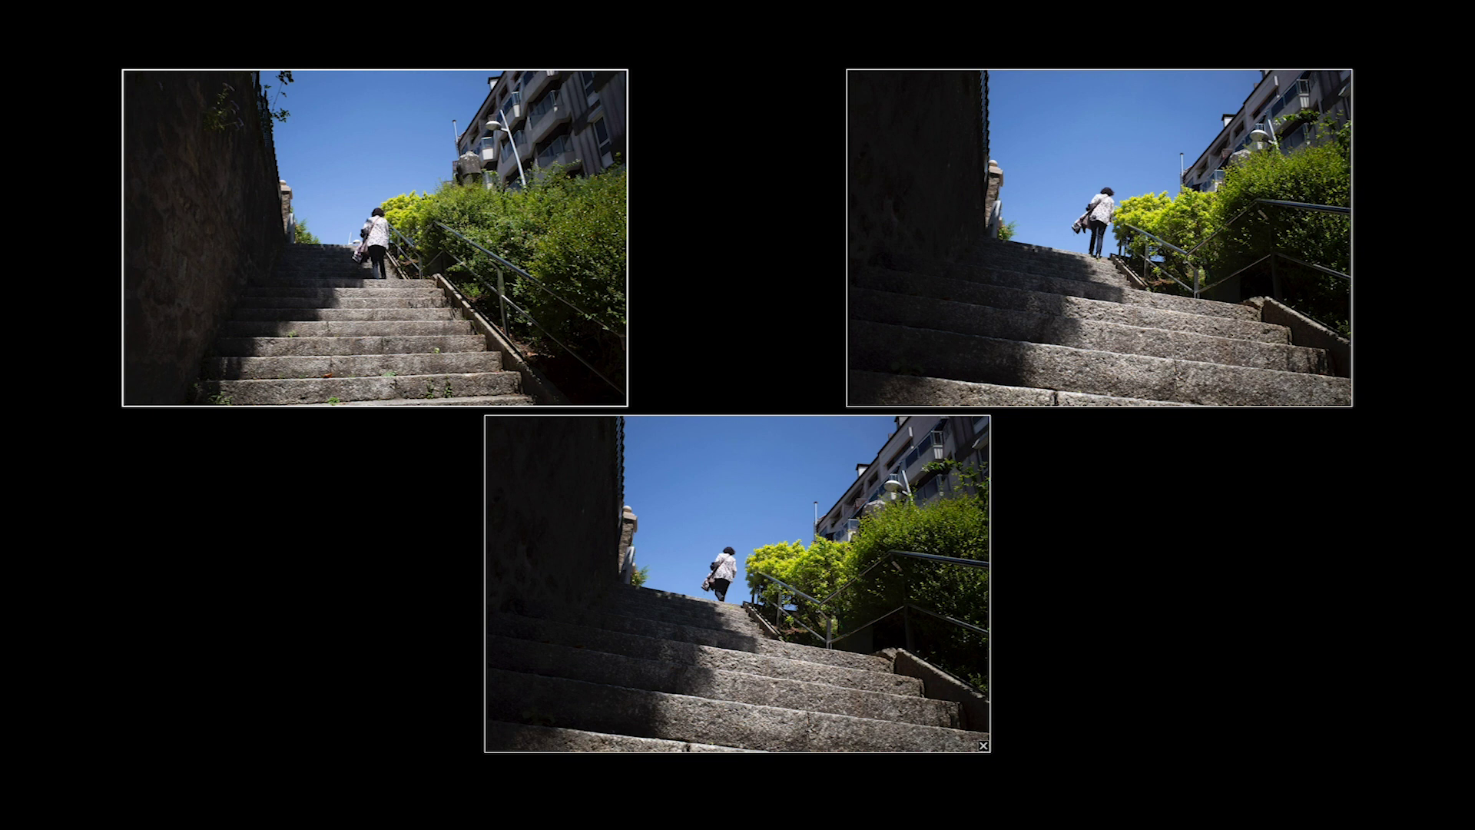
Drop two stair shots, keeping the last, and return to the normal grid.
{"action": "left_click", "coordinate": [620, 399]}
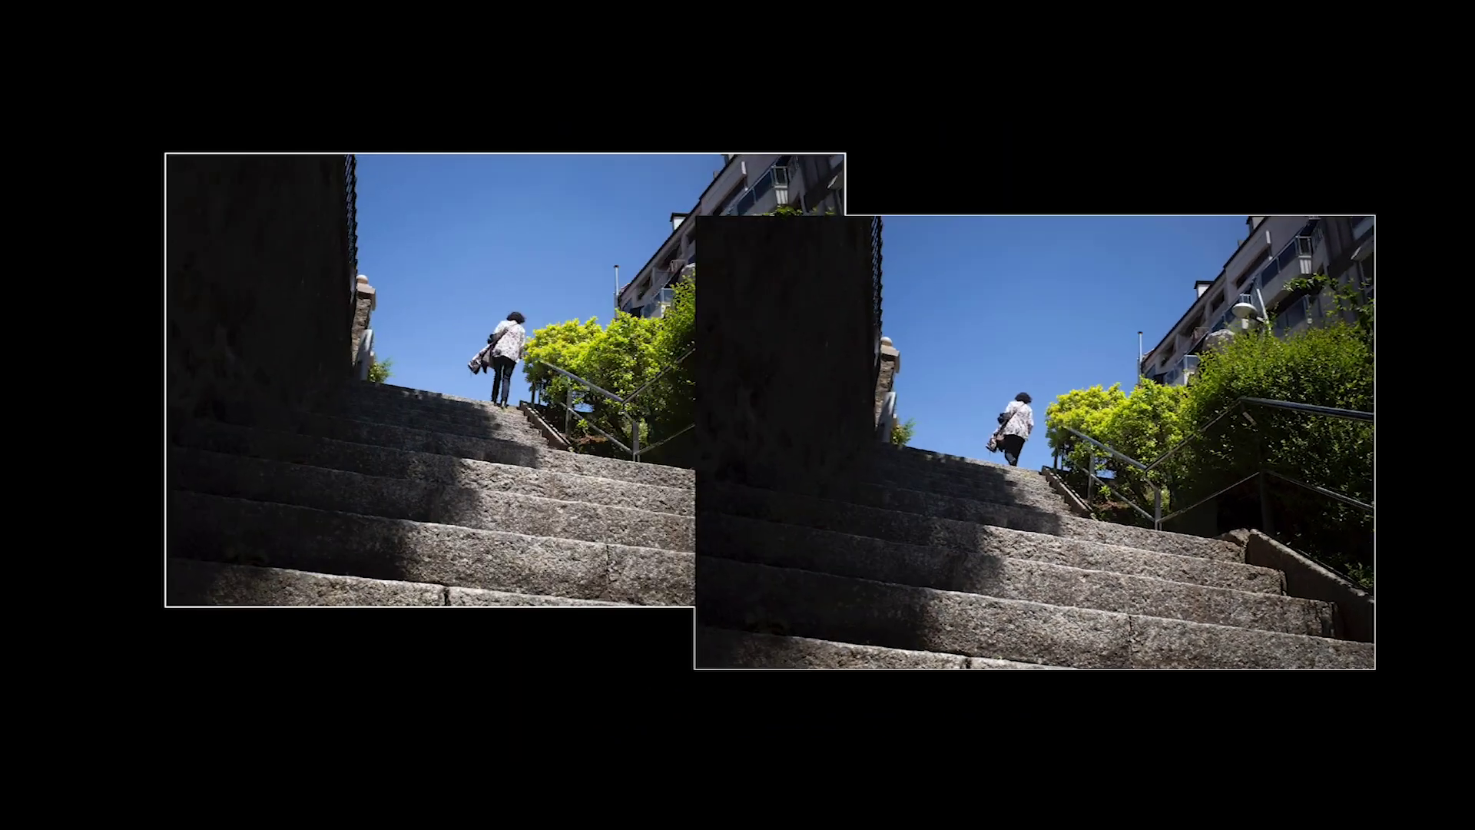
{"action": "left_click", "coordinate": [728, 644]}
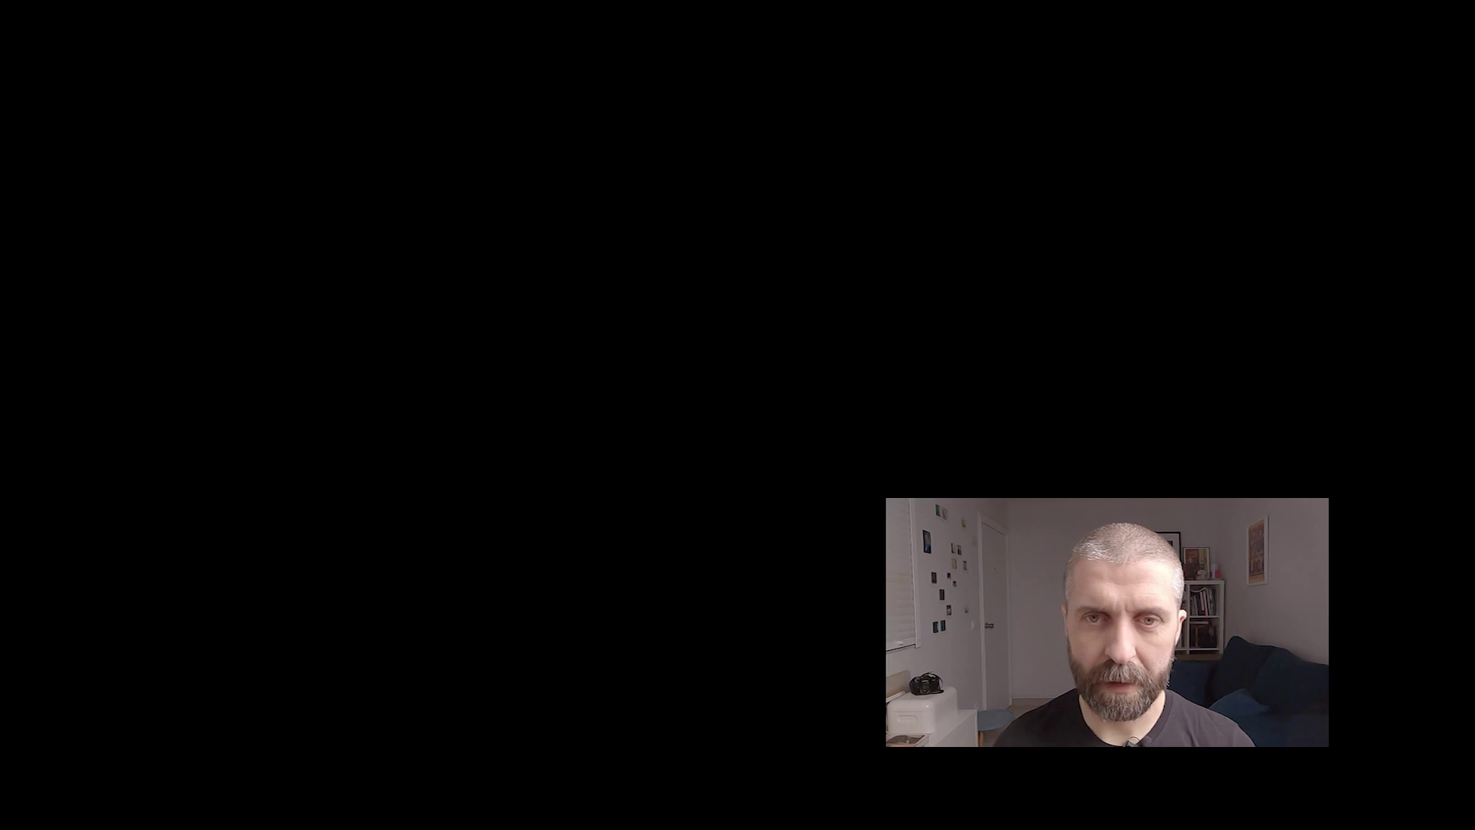
{"action": "key", "text": "g"}
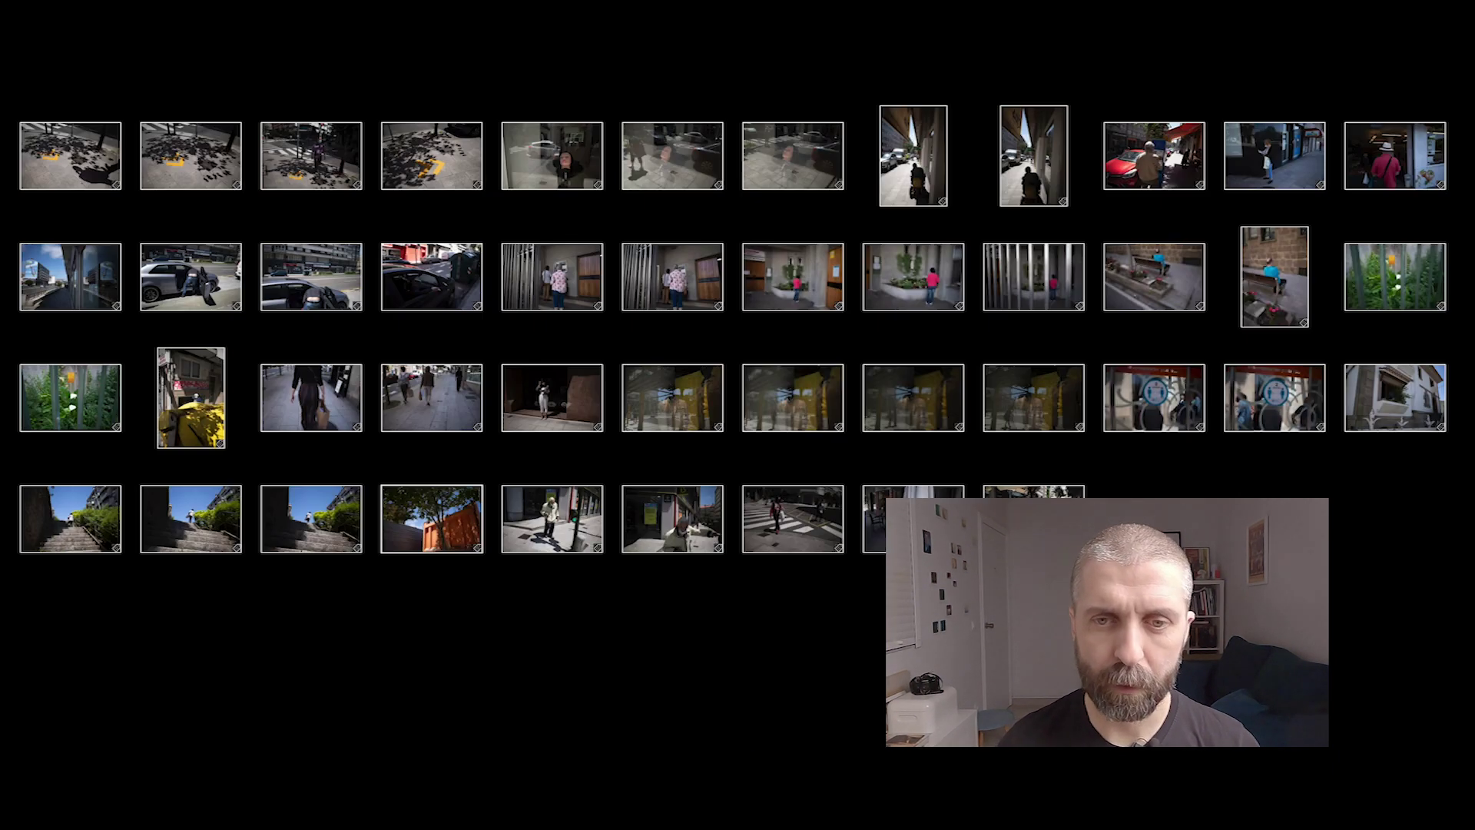
{"action": "key", "text": "l"}
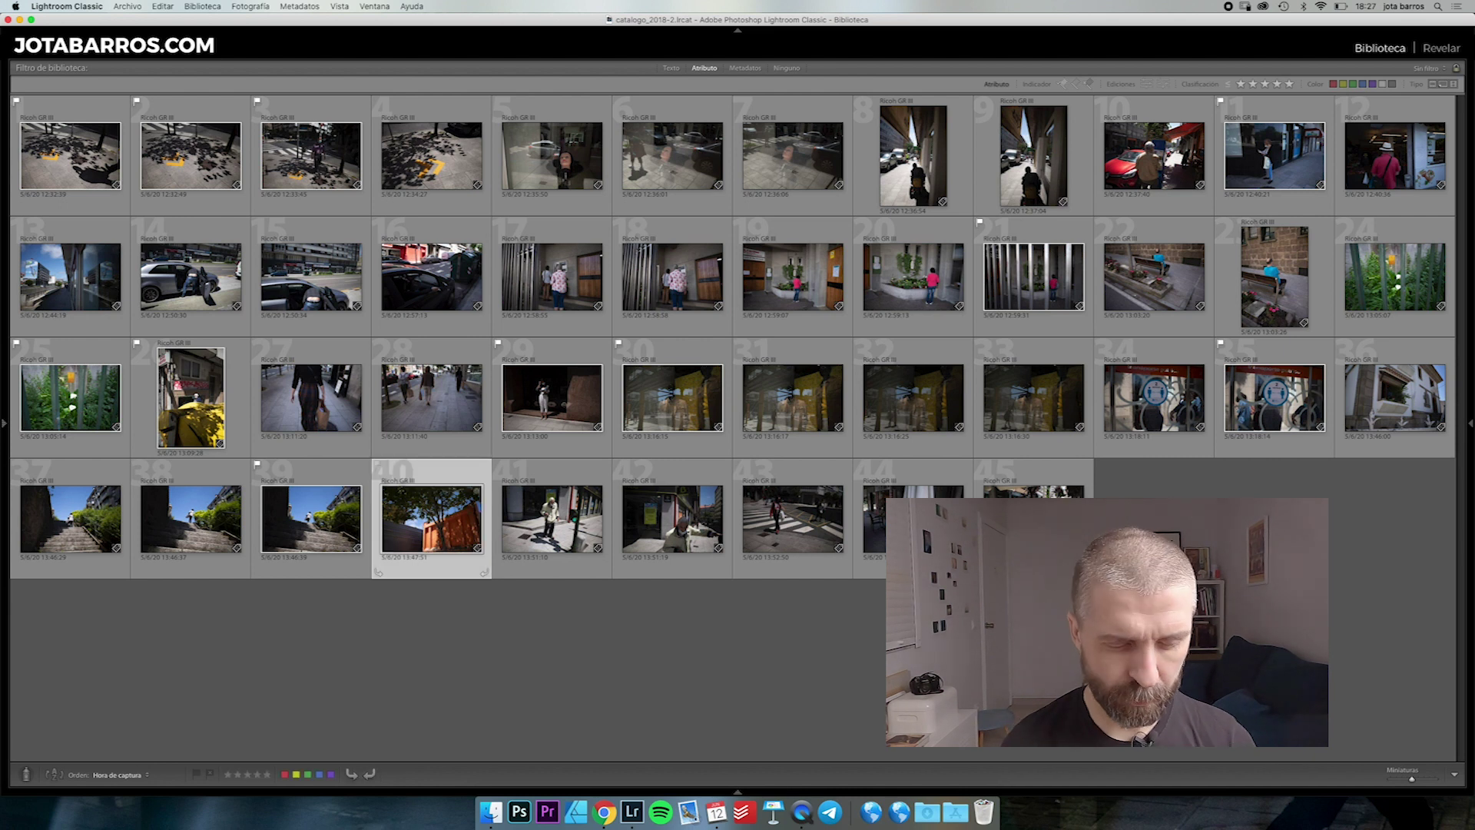
View _J004309 full-size, zoom on the orange container and pan, then fit again.
{"action": "key", "text": "e"}
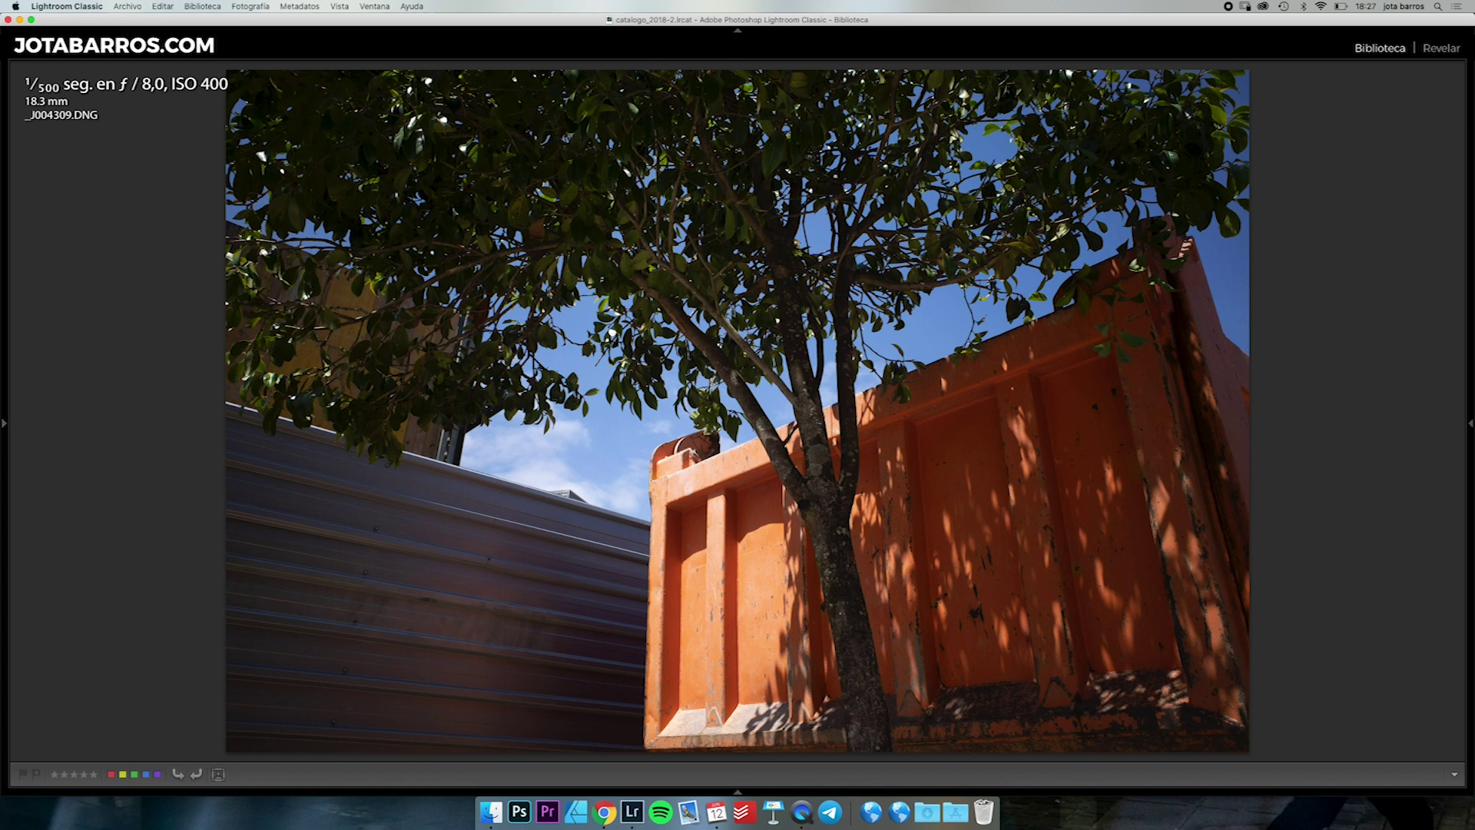
{"action": "key", "text": "z"}
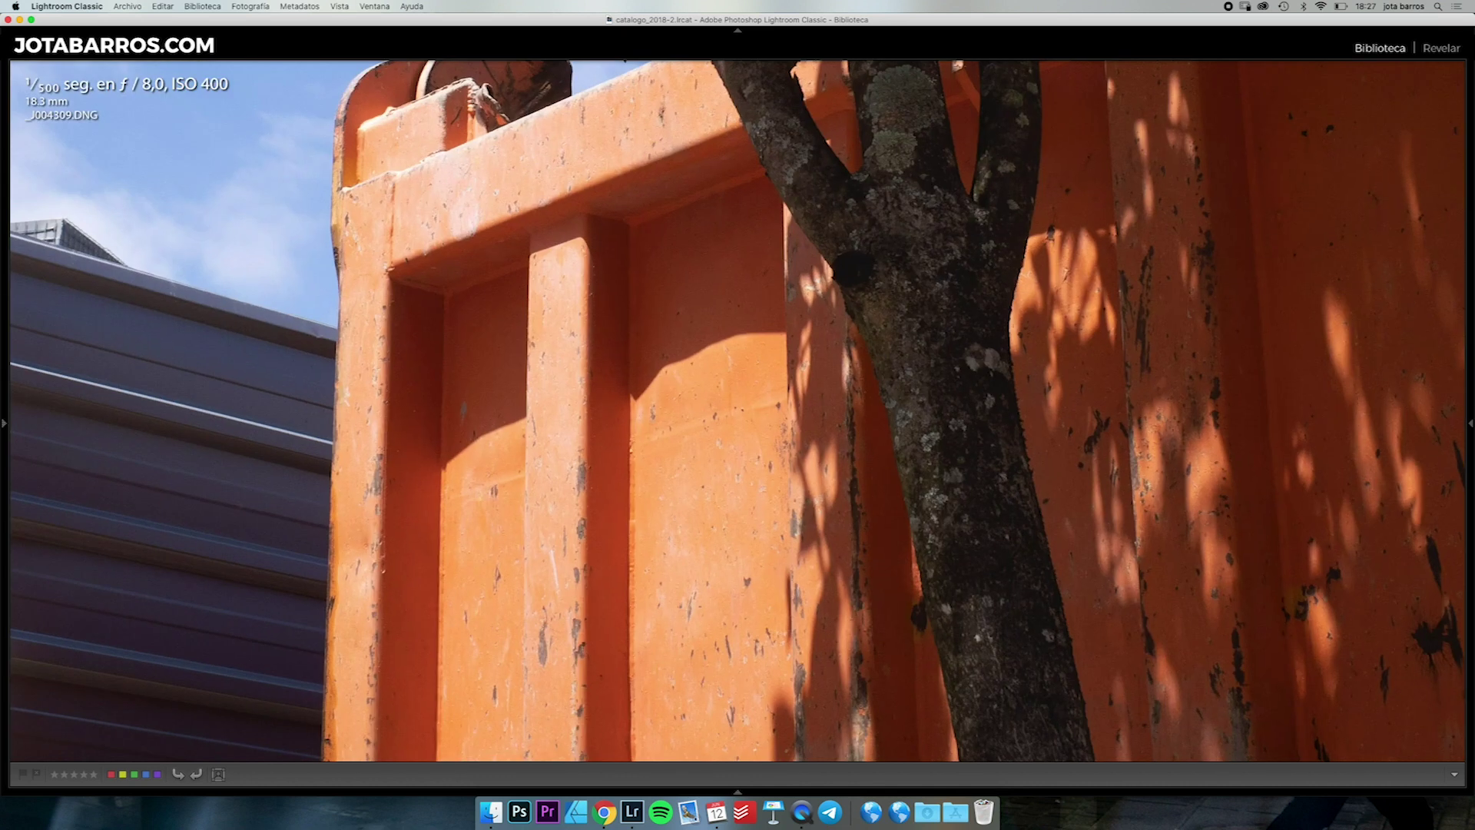
{"action": "scroll", "coordinate": [738, 410], "scroll_direction": "up", "scroll_amount": 5}
{"action": "scroll", "coordinate": [737, 410], "scroll_direction": "up", "scroll_amount": 5}
{"action": "scroll", "coordinate": [737, 410], "scroll_direction": "up", "scroll_amount": 3}
{"action": "key", "text": "z"}
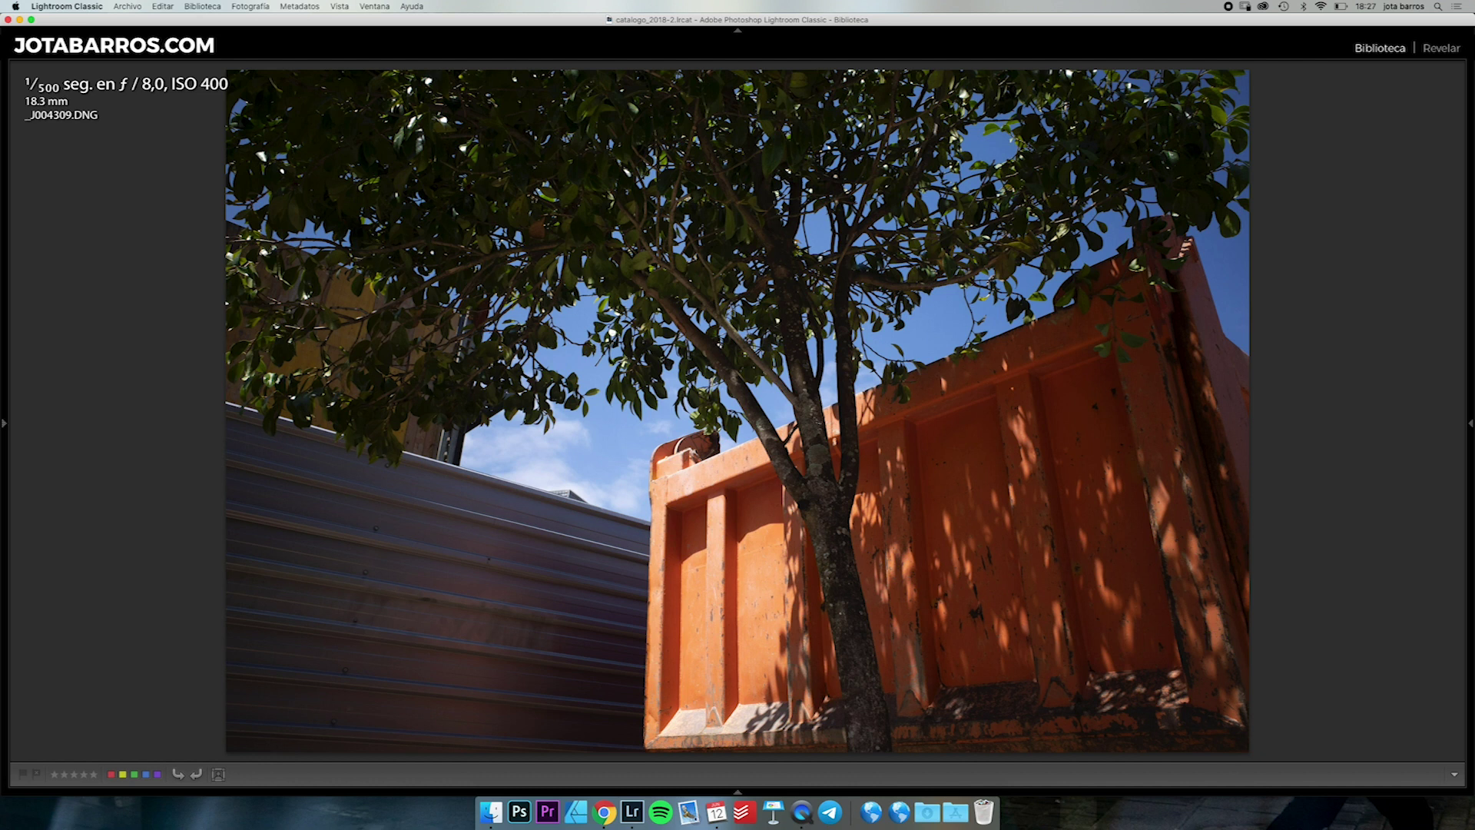
Check _J004310's hand and cane up close, then advance to _J004311.
{"action": "key", "text": "Right"}
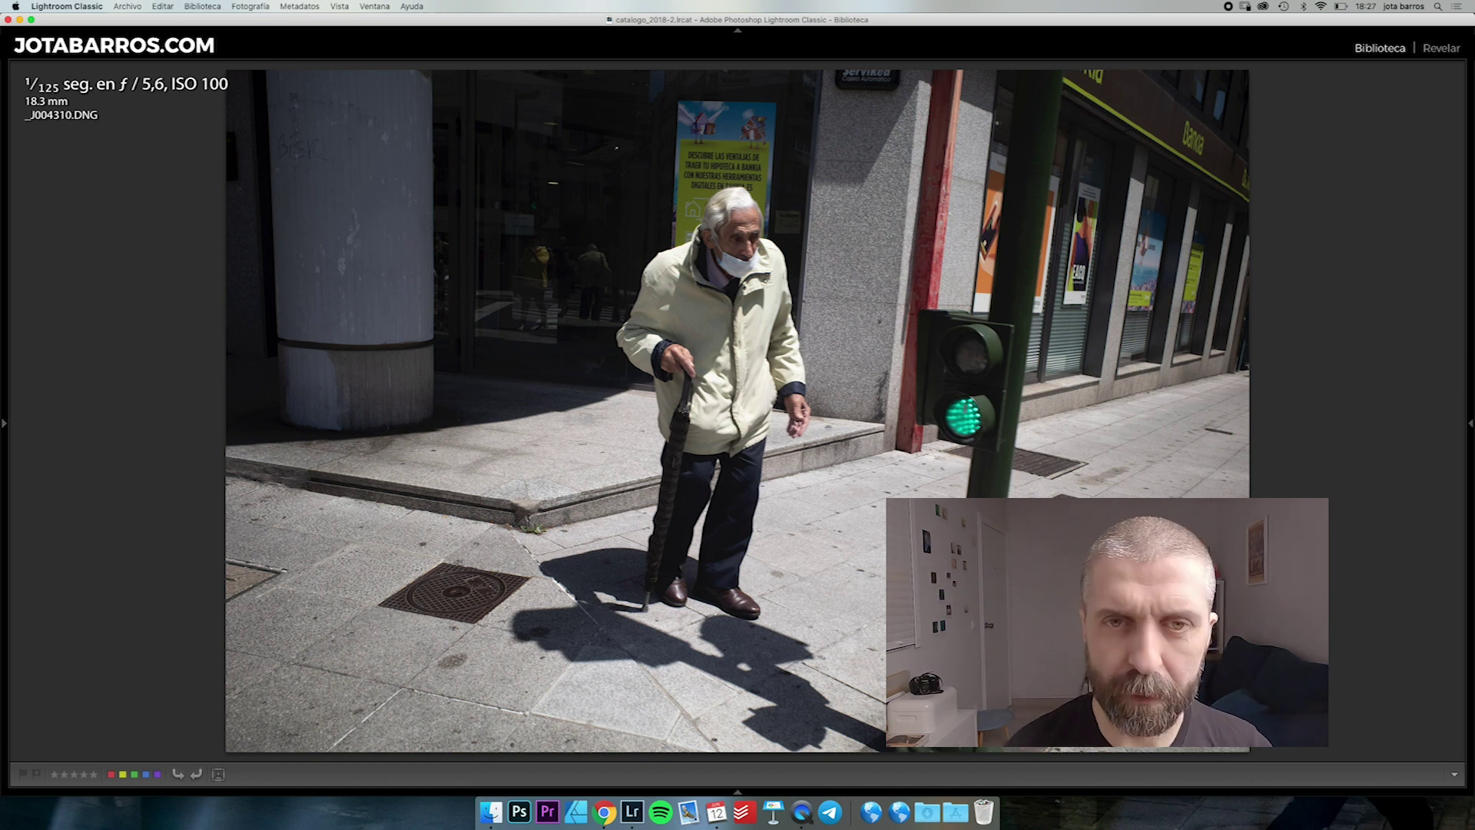
{"action": "key", "text": "z"}
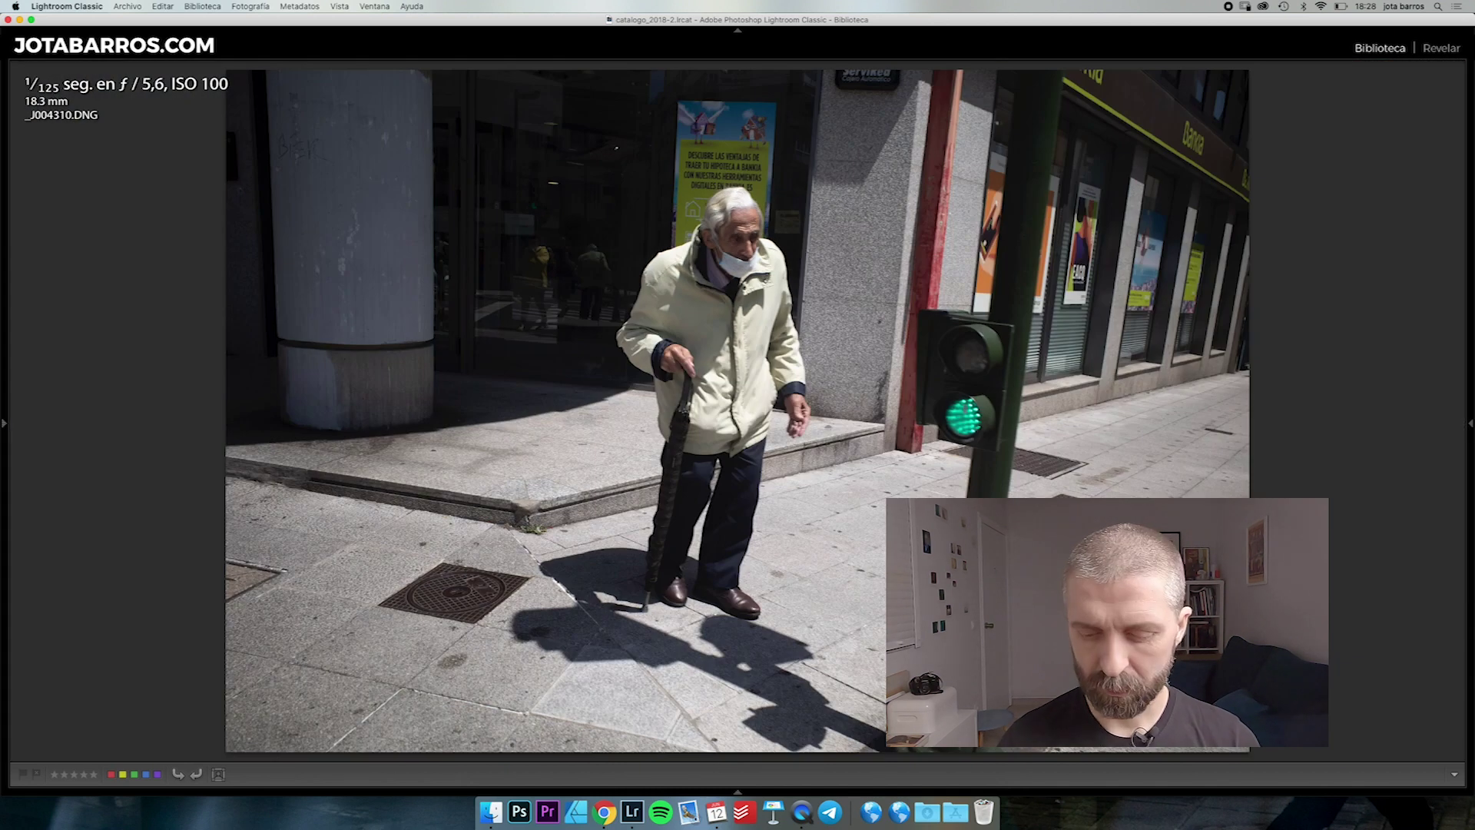
{"action": "key", "text": "Right"}
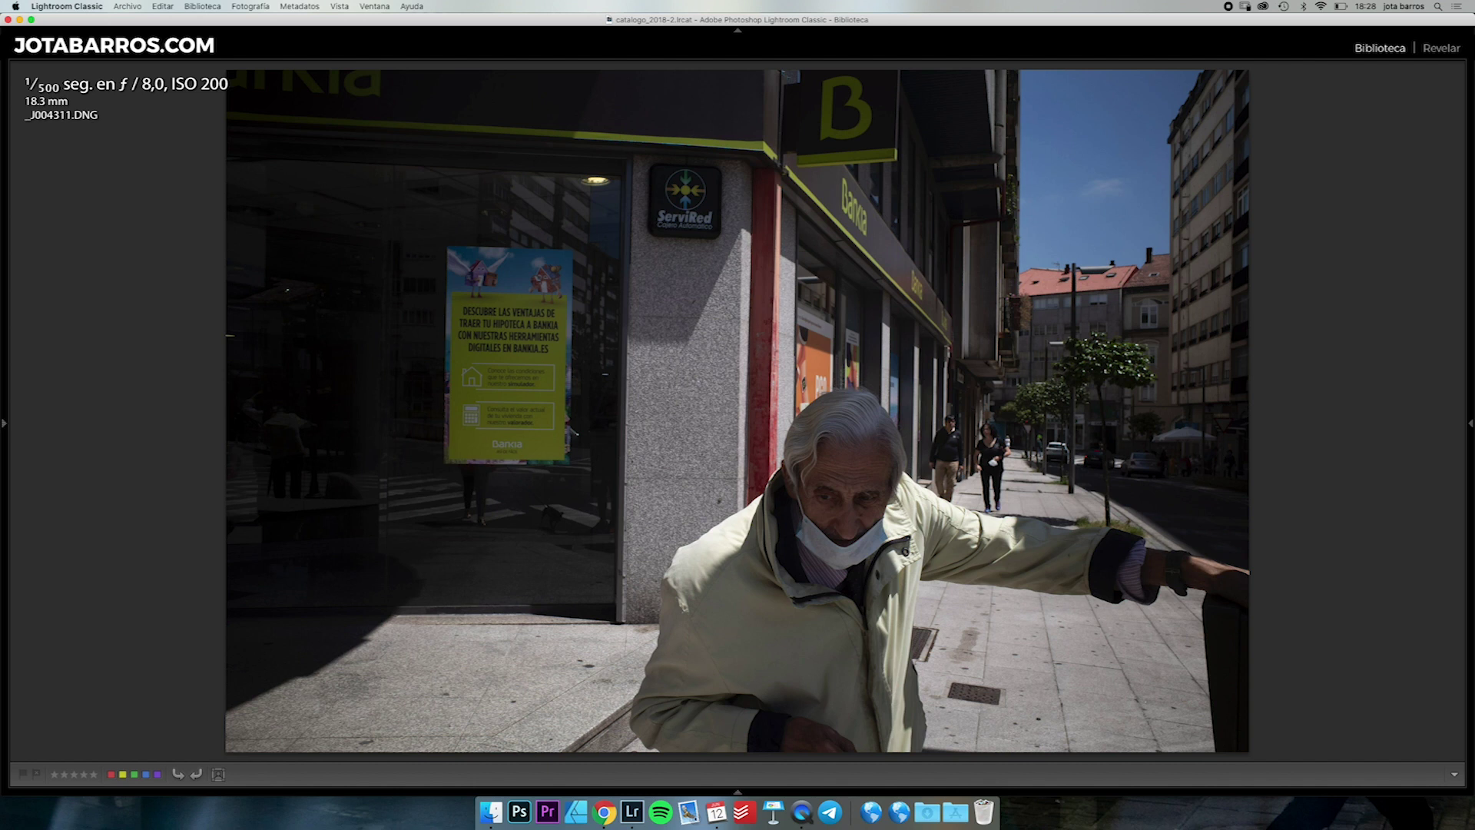
Zoom around _J004311: the man's face, the yellow Bankia poster, and the street.
{"action": "key", "text": "z"}
{"action": "key", "text": "z"}
{"action": "key", "text": "z"}
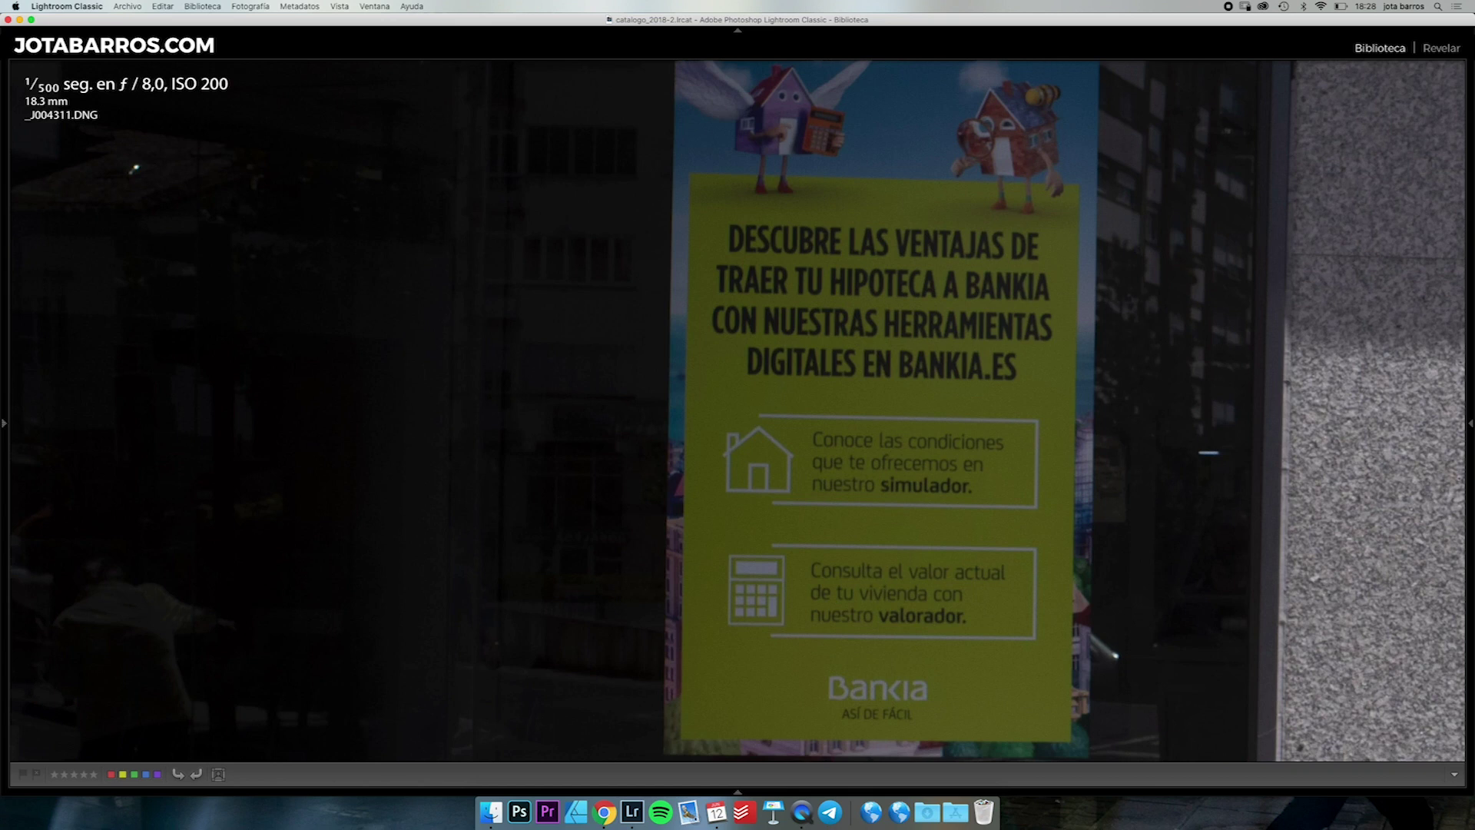
{"action": "key", "text": "z"}
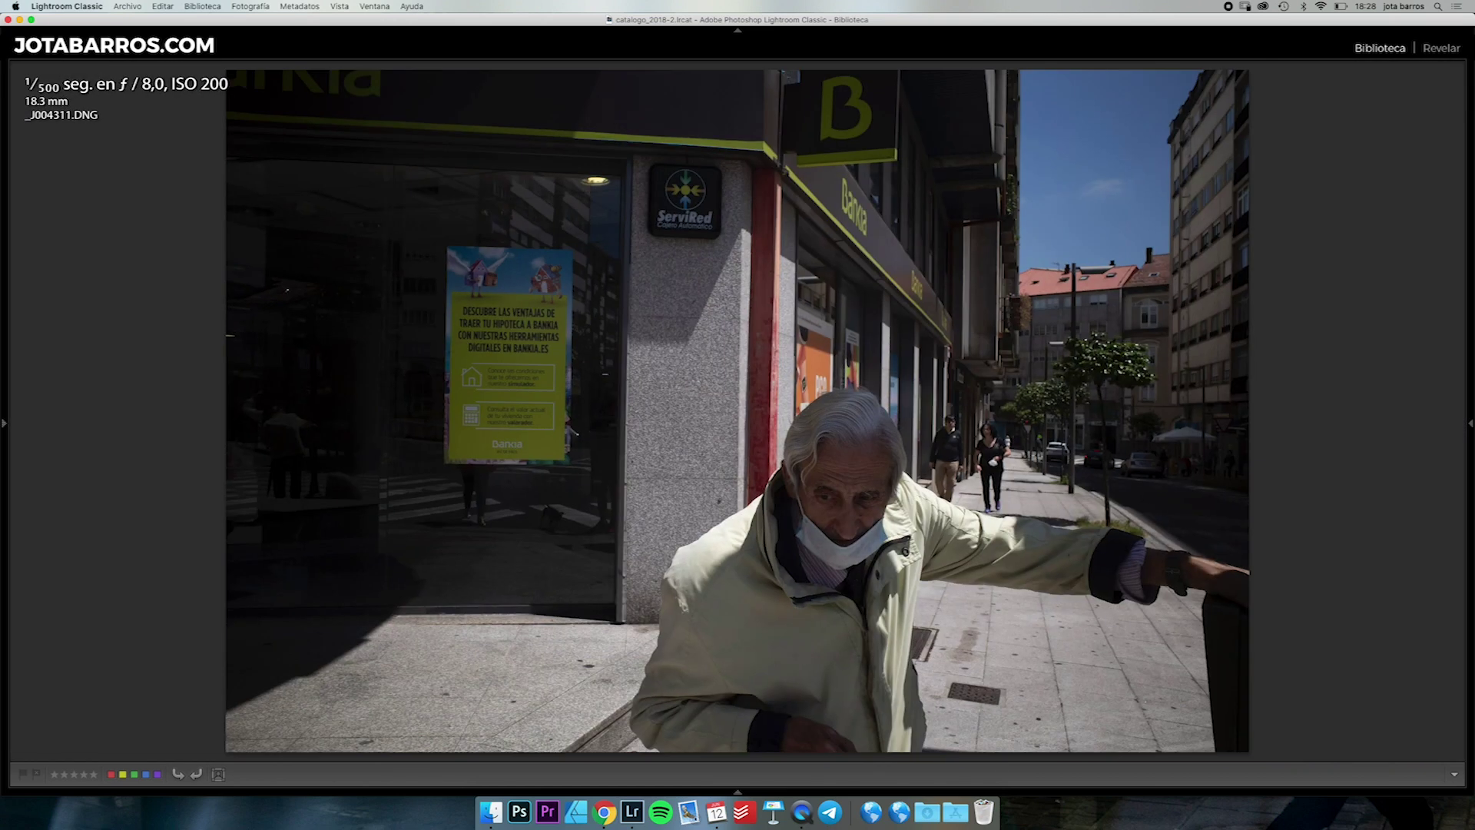
{"action": "key", "text": "z"}
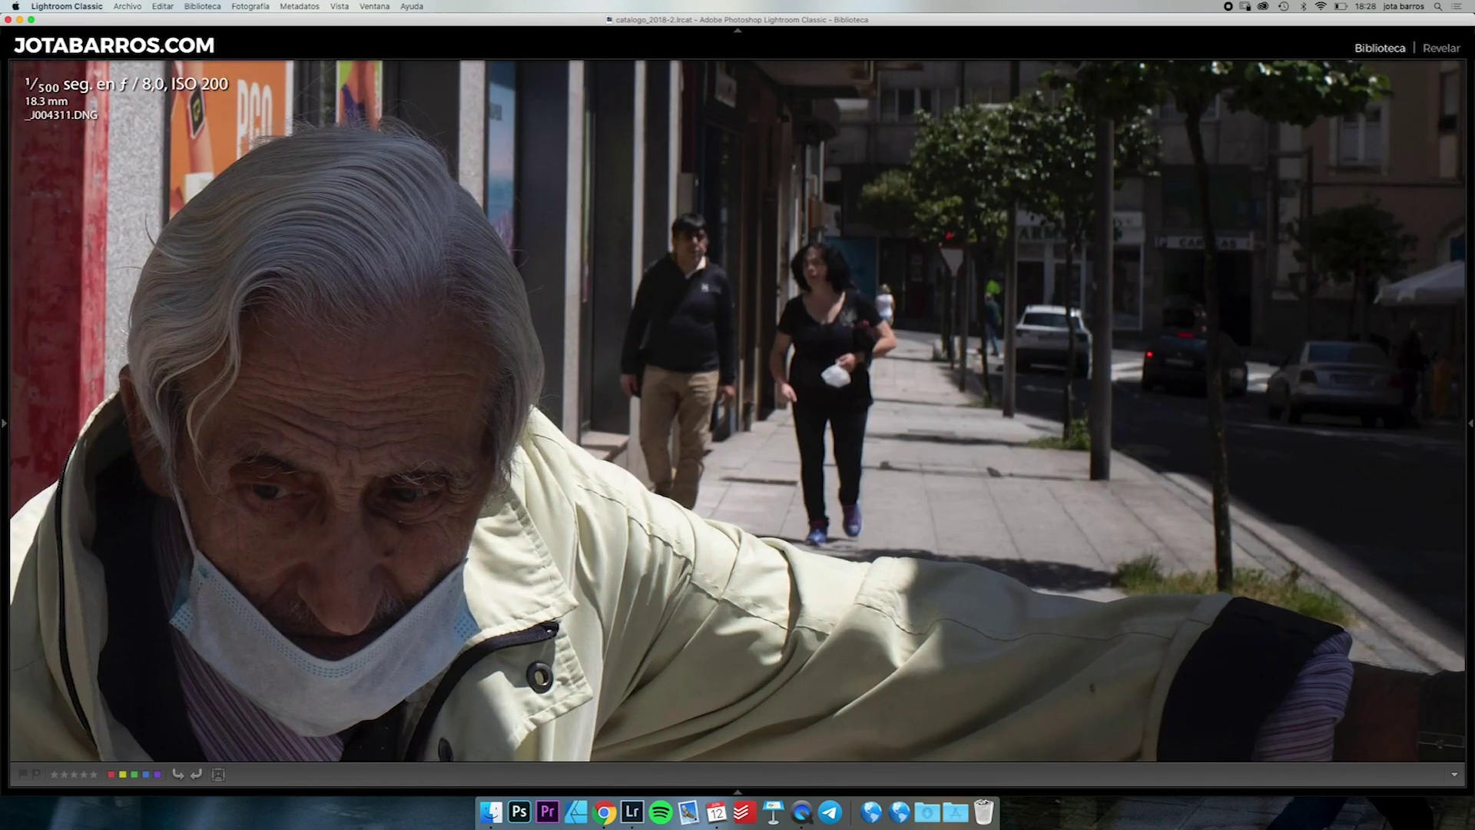
{"action": "key", "text": "z"}
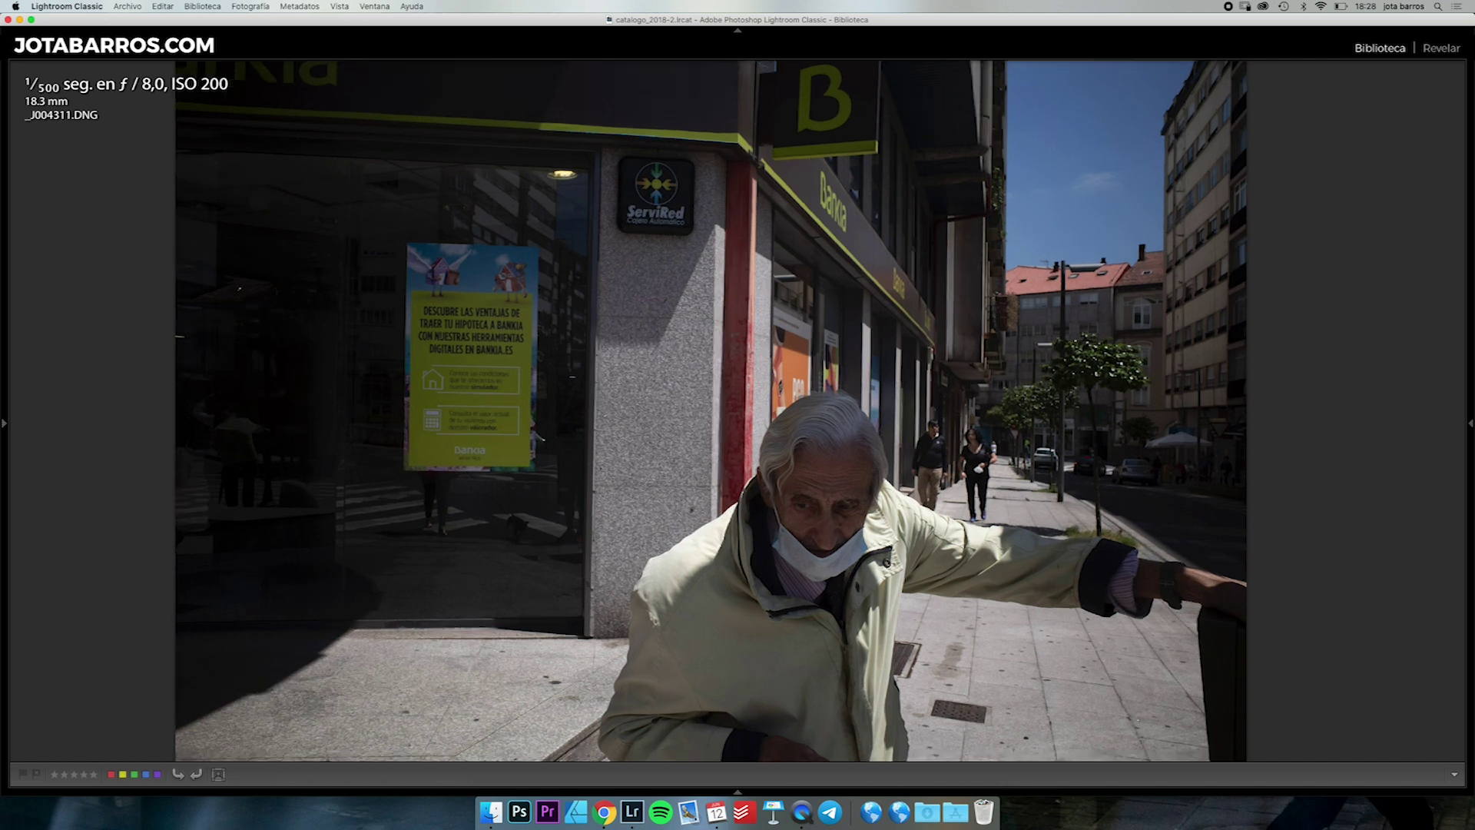
{"action": "key", "text": "z"}
{"action": "key", "text": "z"}
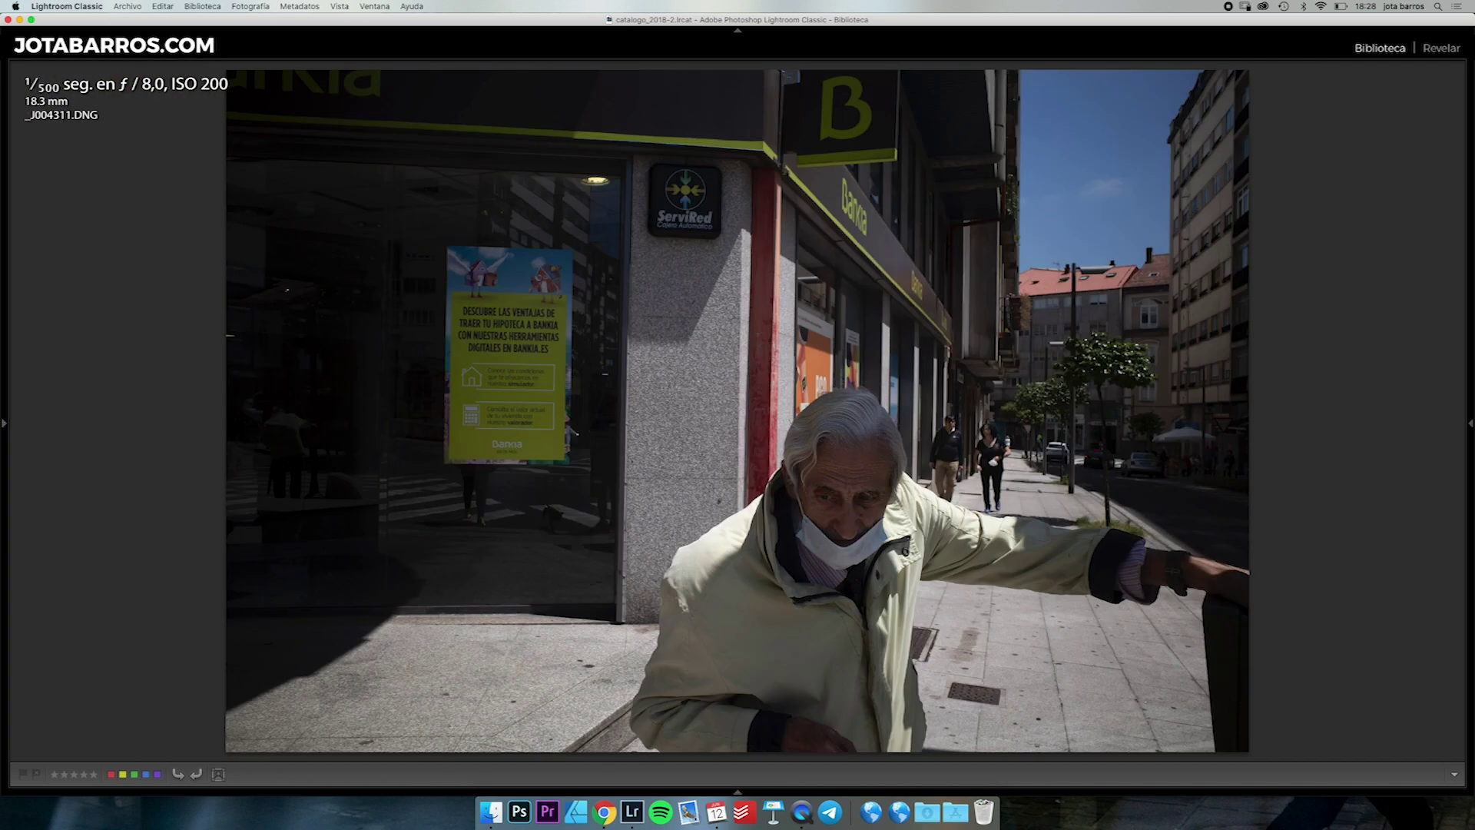
Revisit _J004310 for a close look at the face, then compare and return to _J004311.
{"action": "key", "text": "Left"}
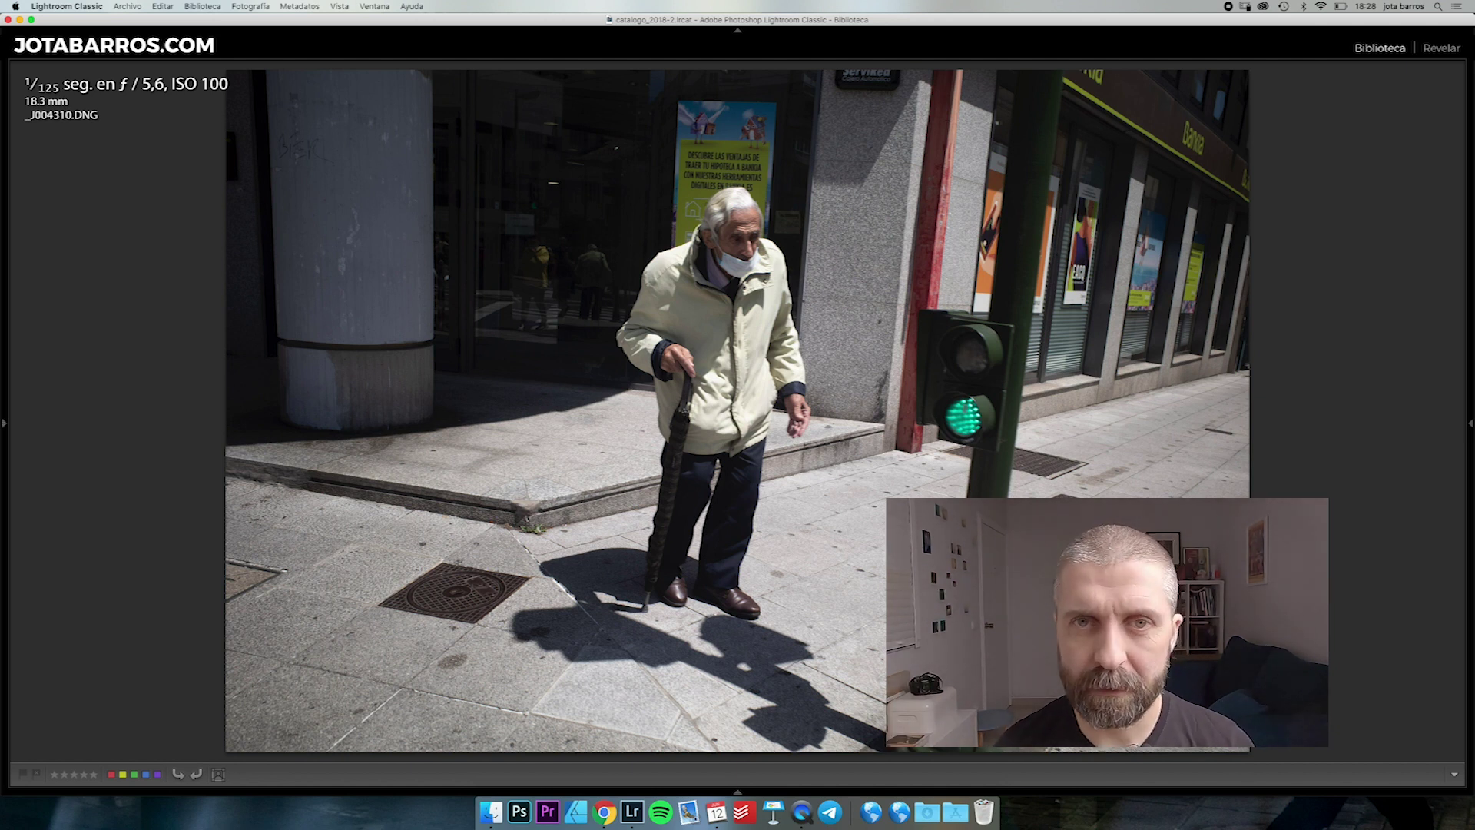
{"action": "key", "text": "z"}
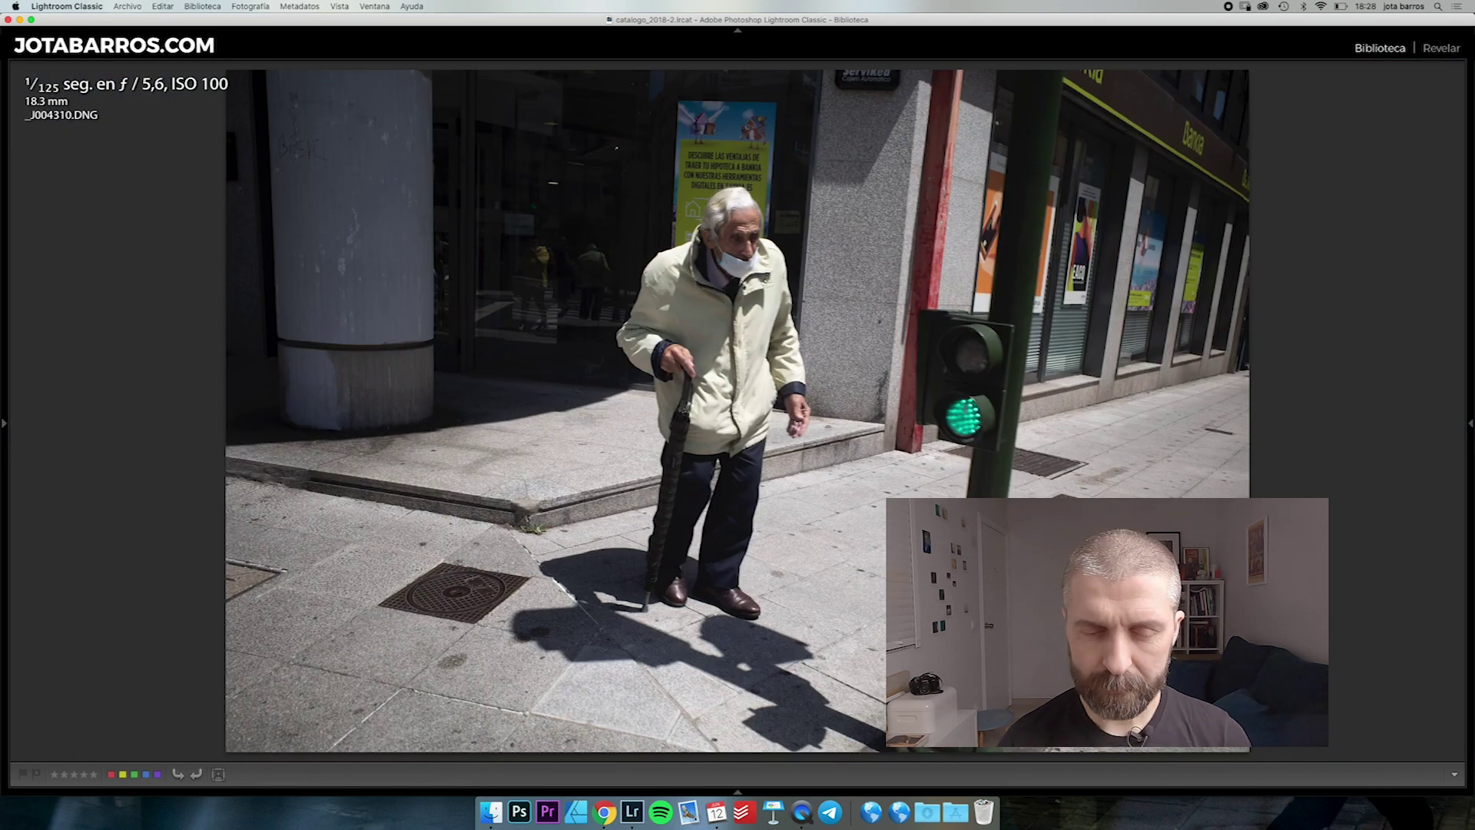
{"action": "key", "text": "Right"}
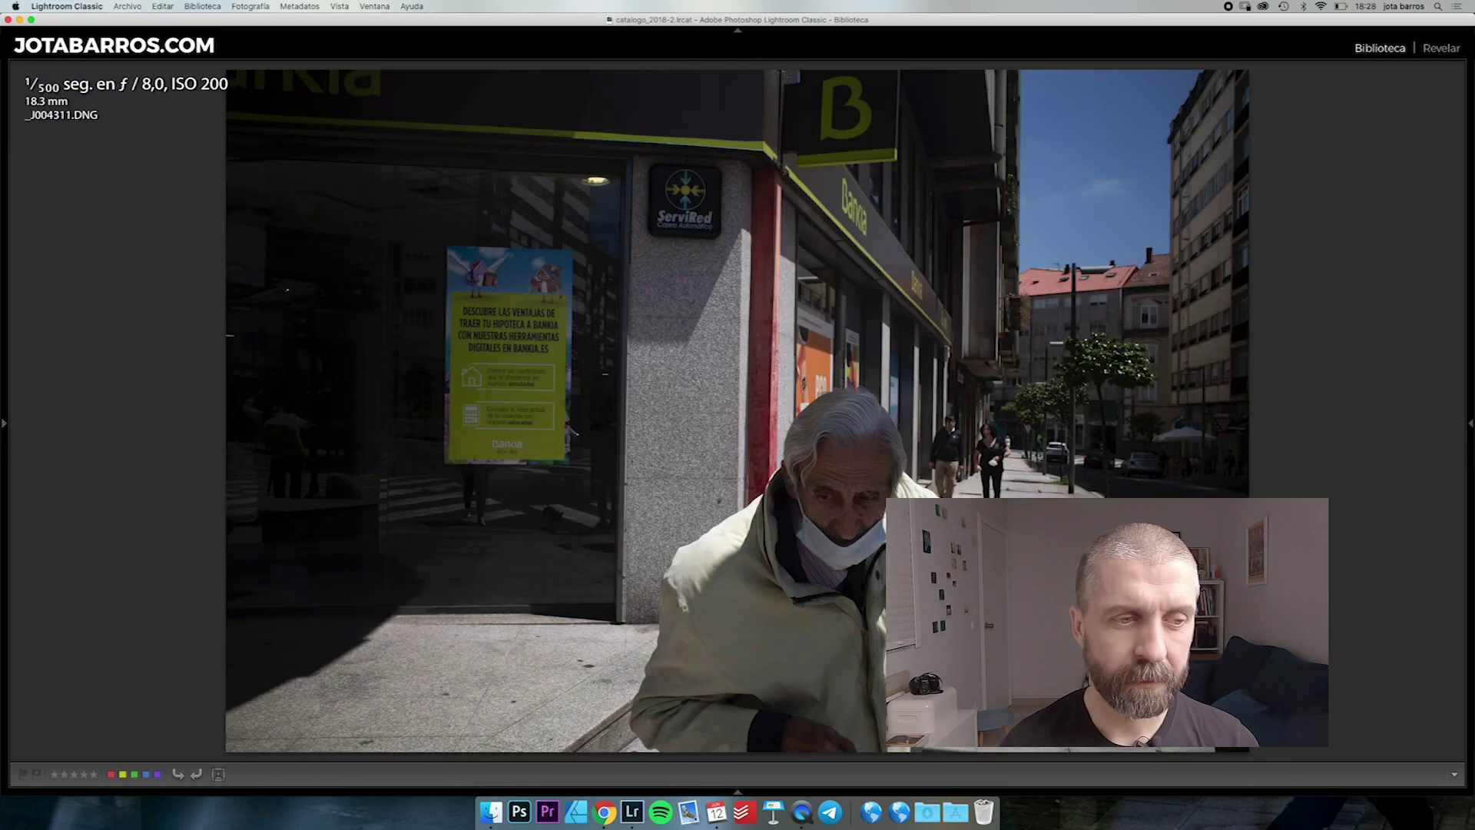
{"action": "key", "text": "Left"}
{"action": "key", "text": "Right"}
{"action": "key", "text": "Right"}
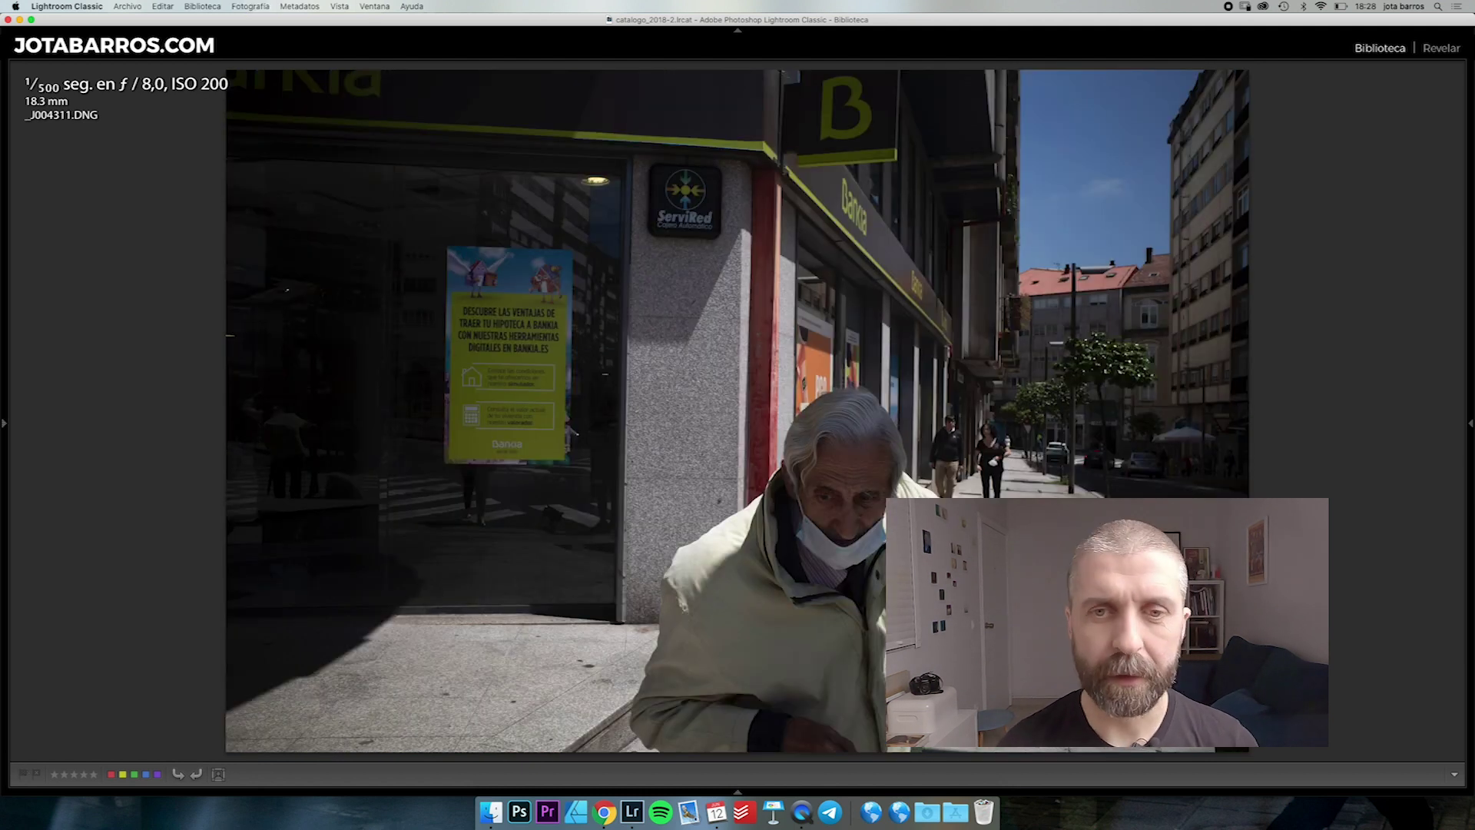
{"action": "key", "text": "Right"}
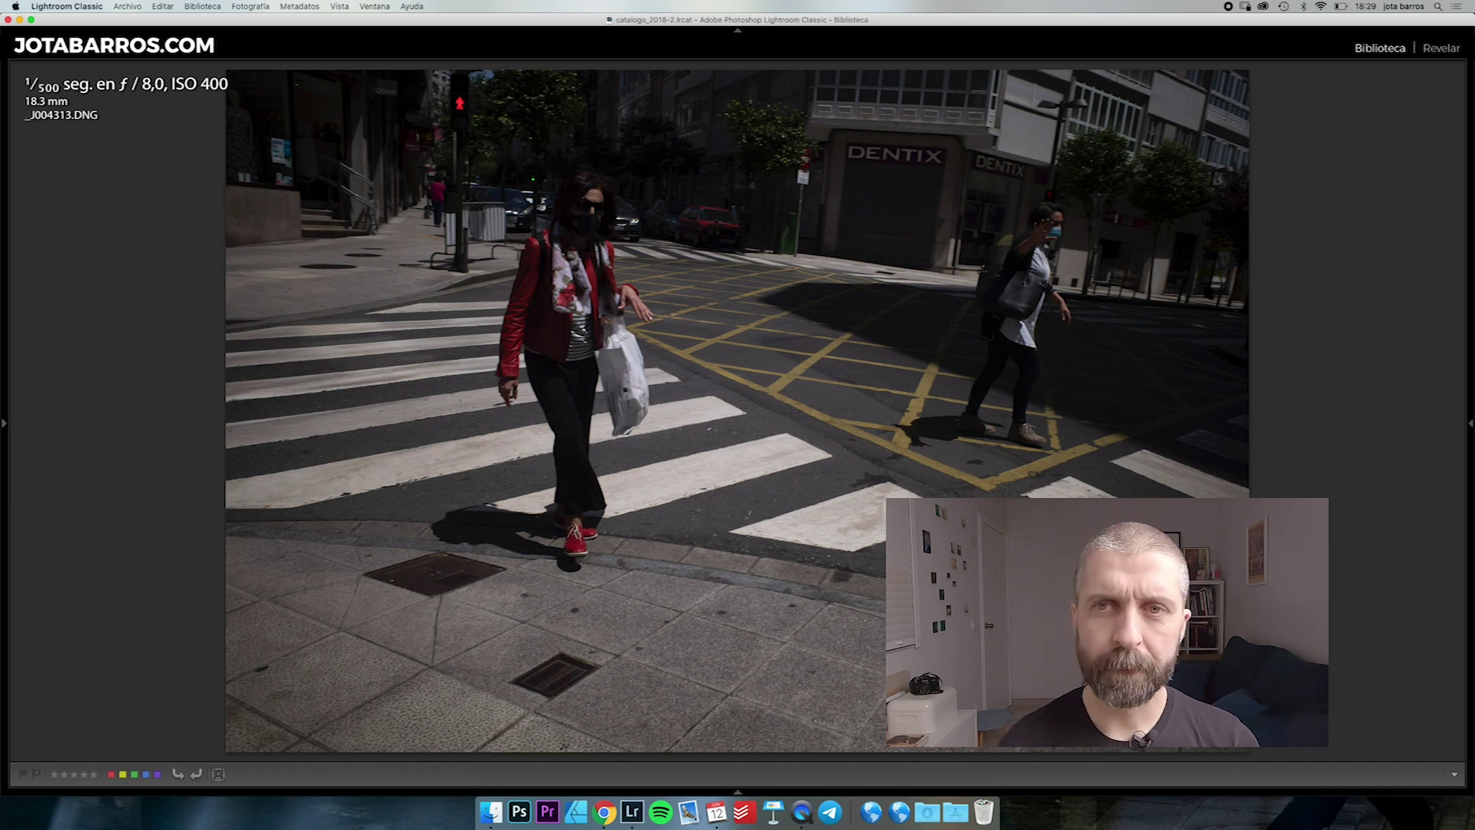
Zoom in to check detail in _J004313, fit it again, and advance to the next photo.
{"action": "key", "text": "z"}
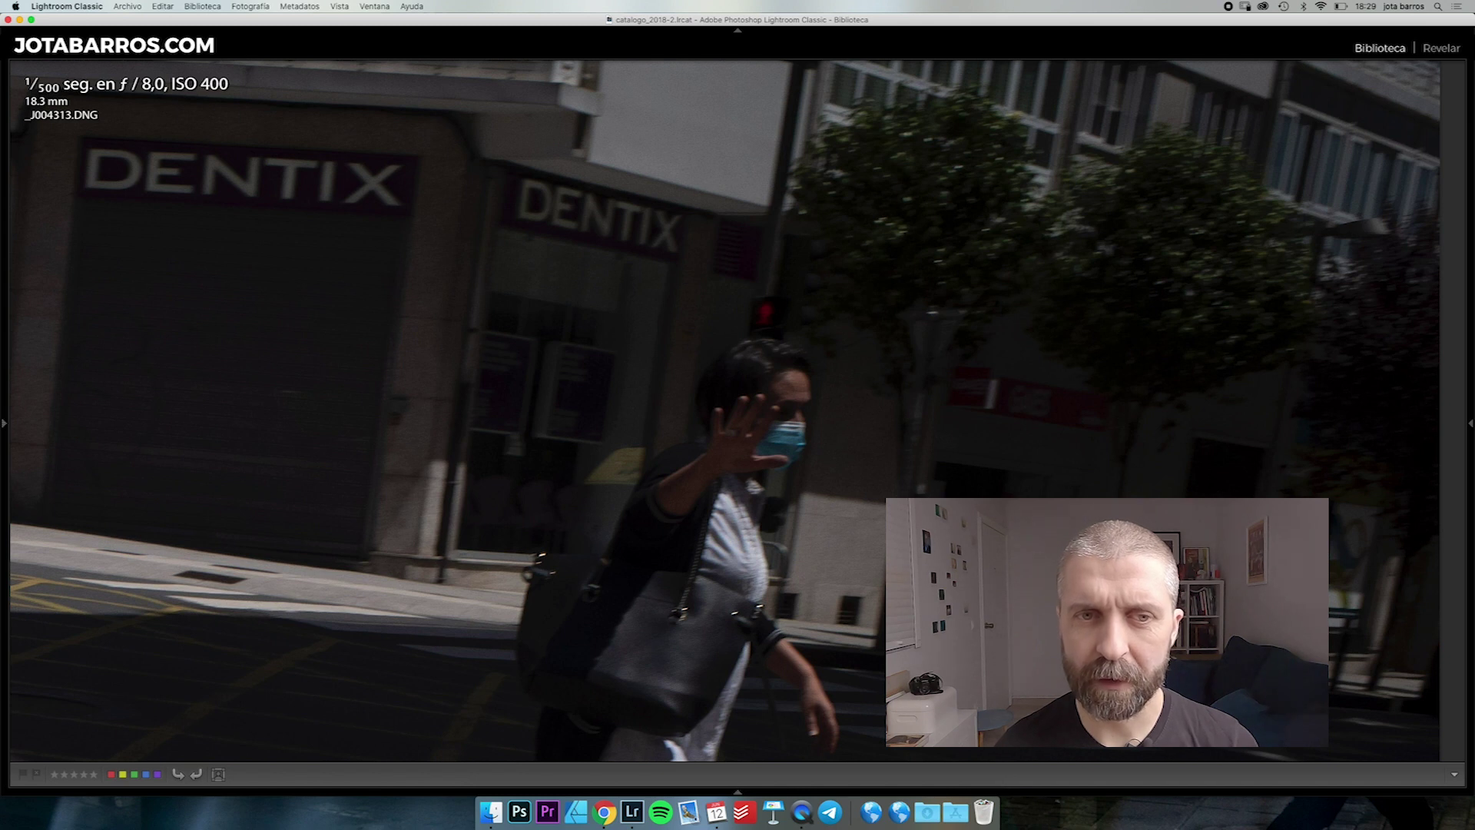
{"action": "key", "text": "z"}
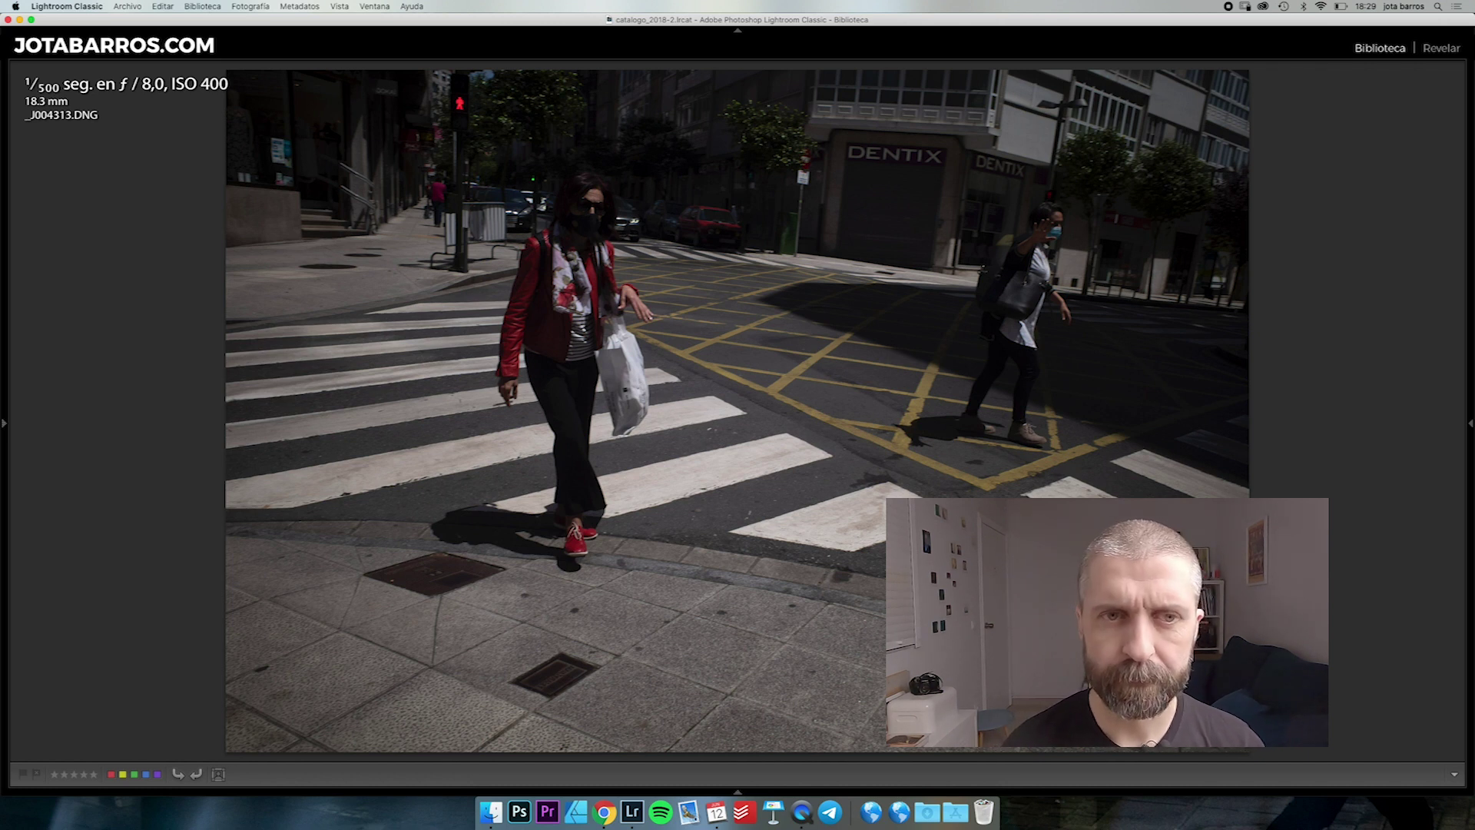
{"action": "key", "text": "Right"}
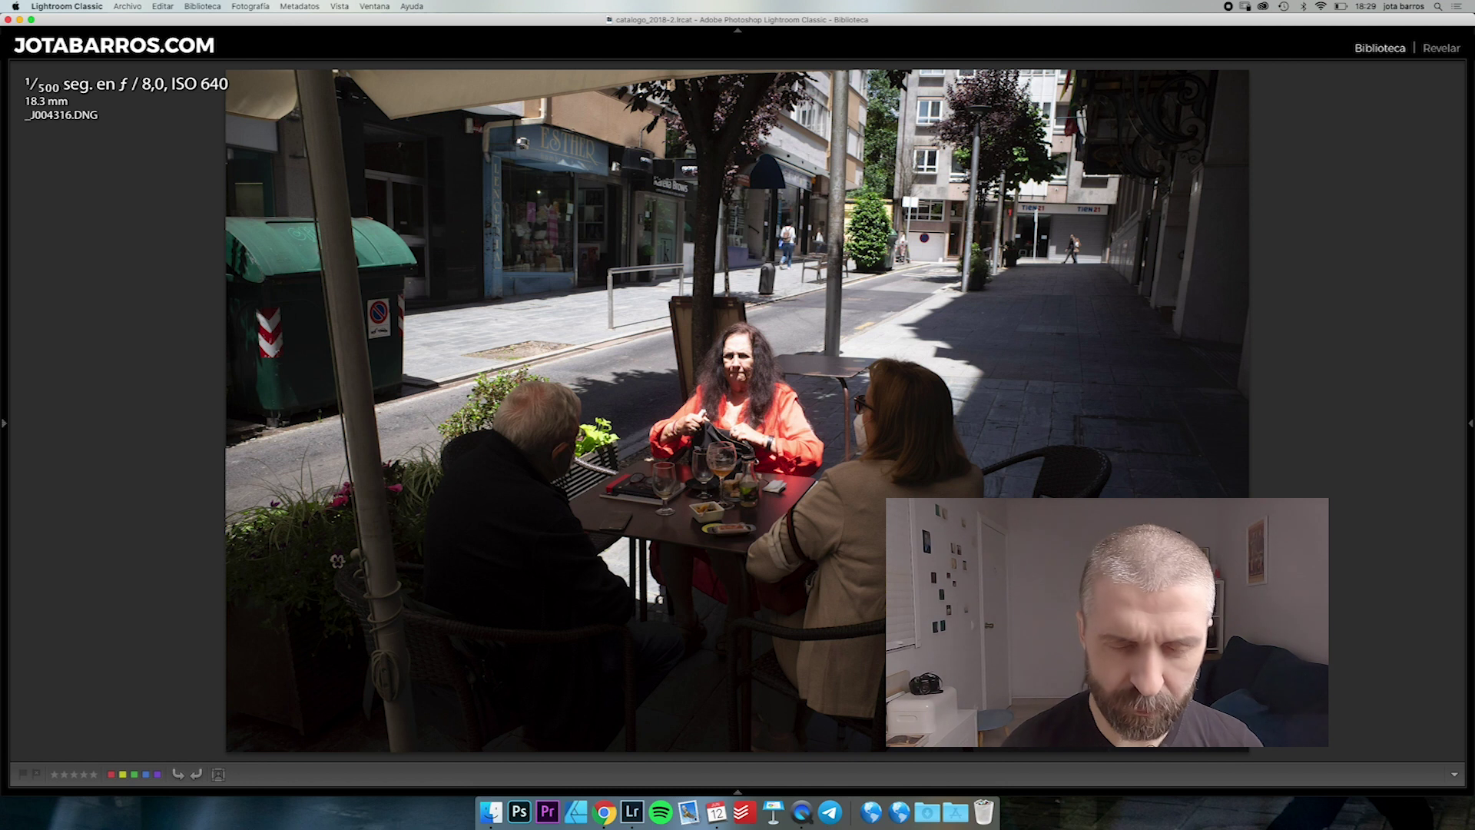
Flag the café terrace photo as a pick and filter the grid to flagged picks only.
{"action": "key", "text": "p"}
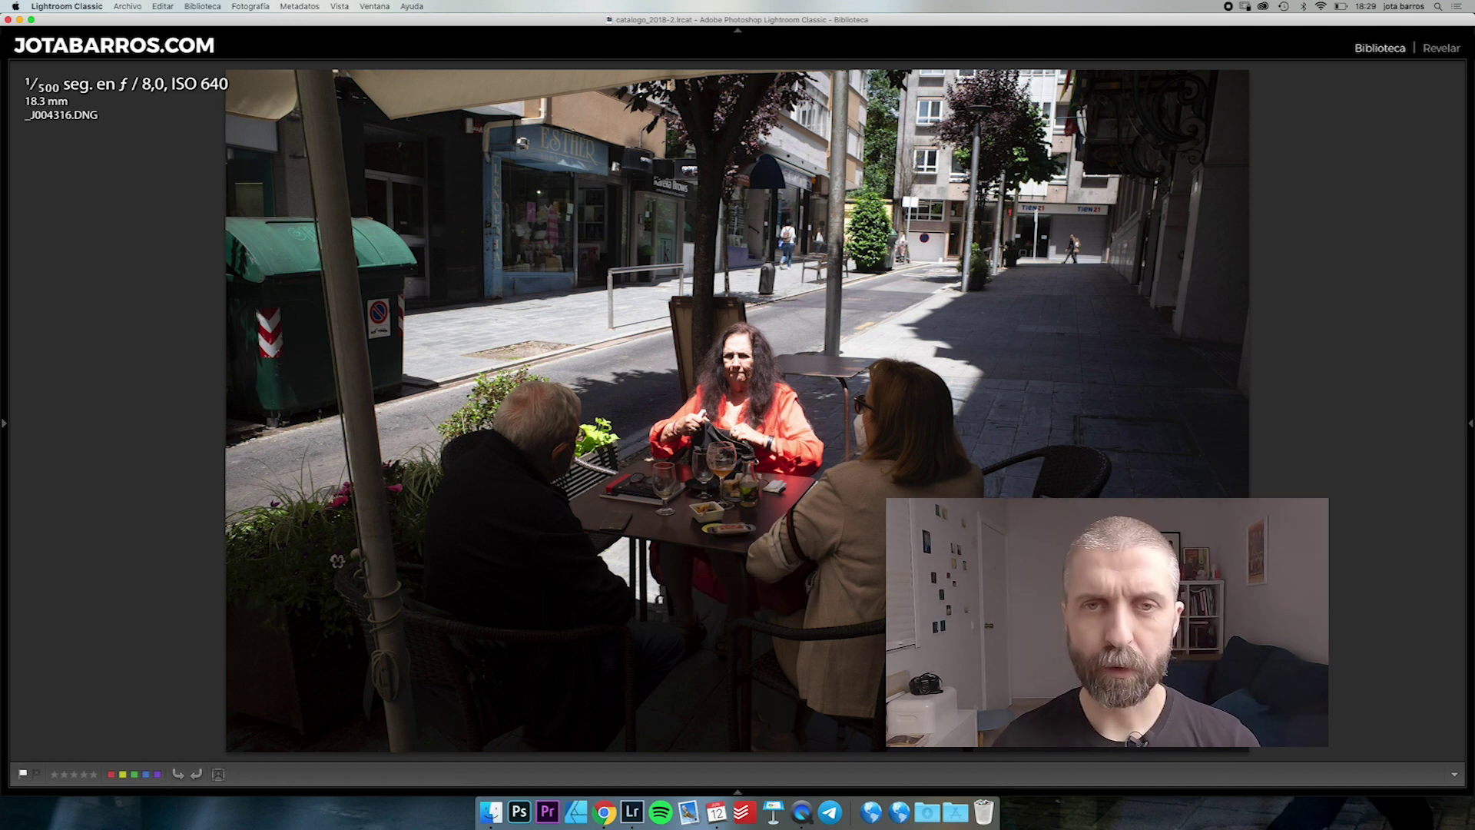
{"action": "key", "text": "g"}
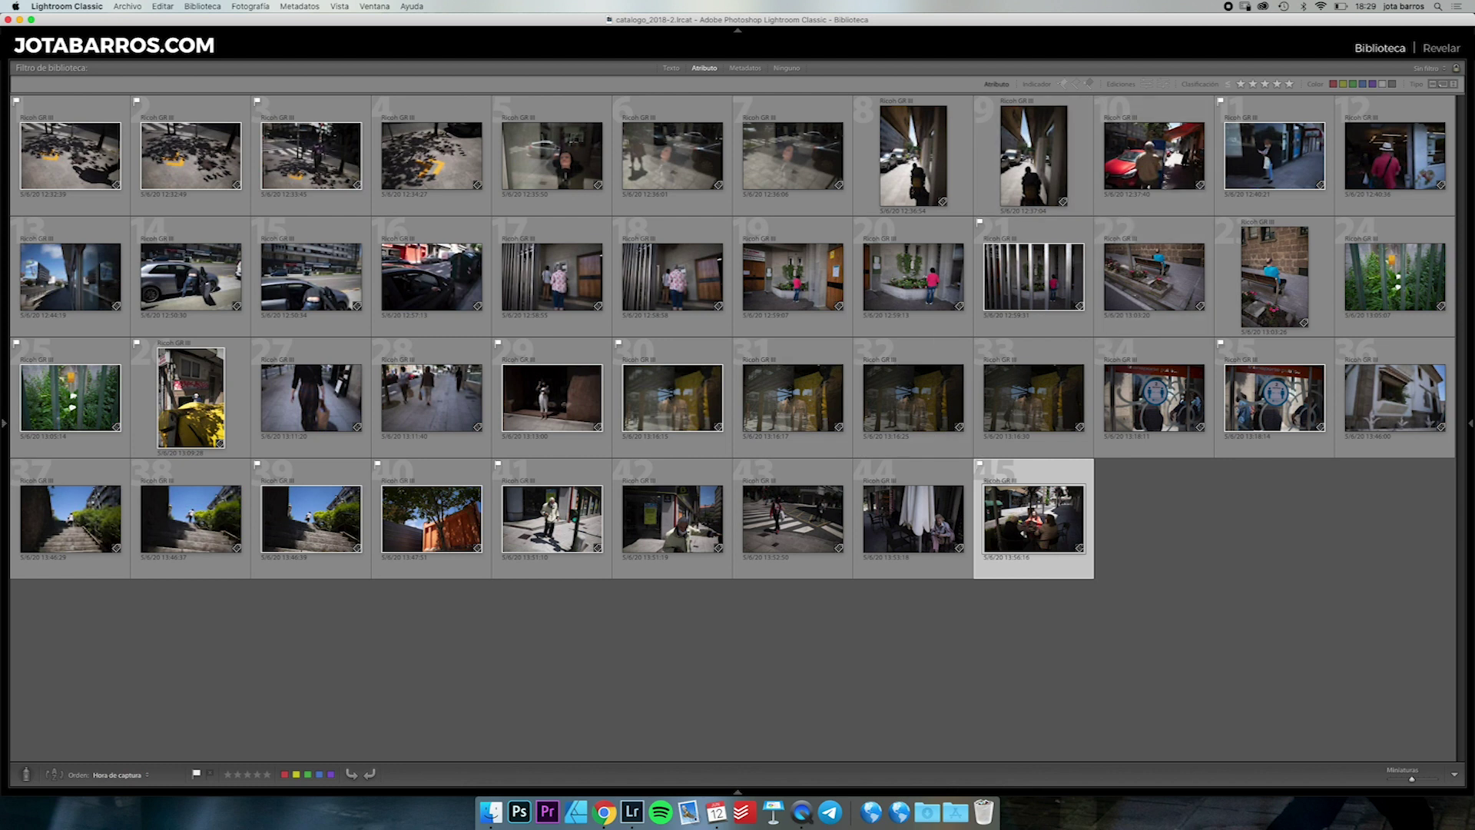
{"action": "left_click", "coordinate": [787, 67]}
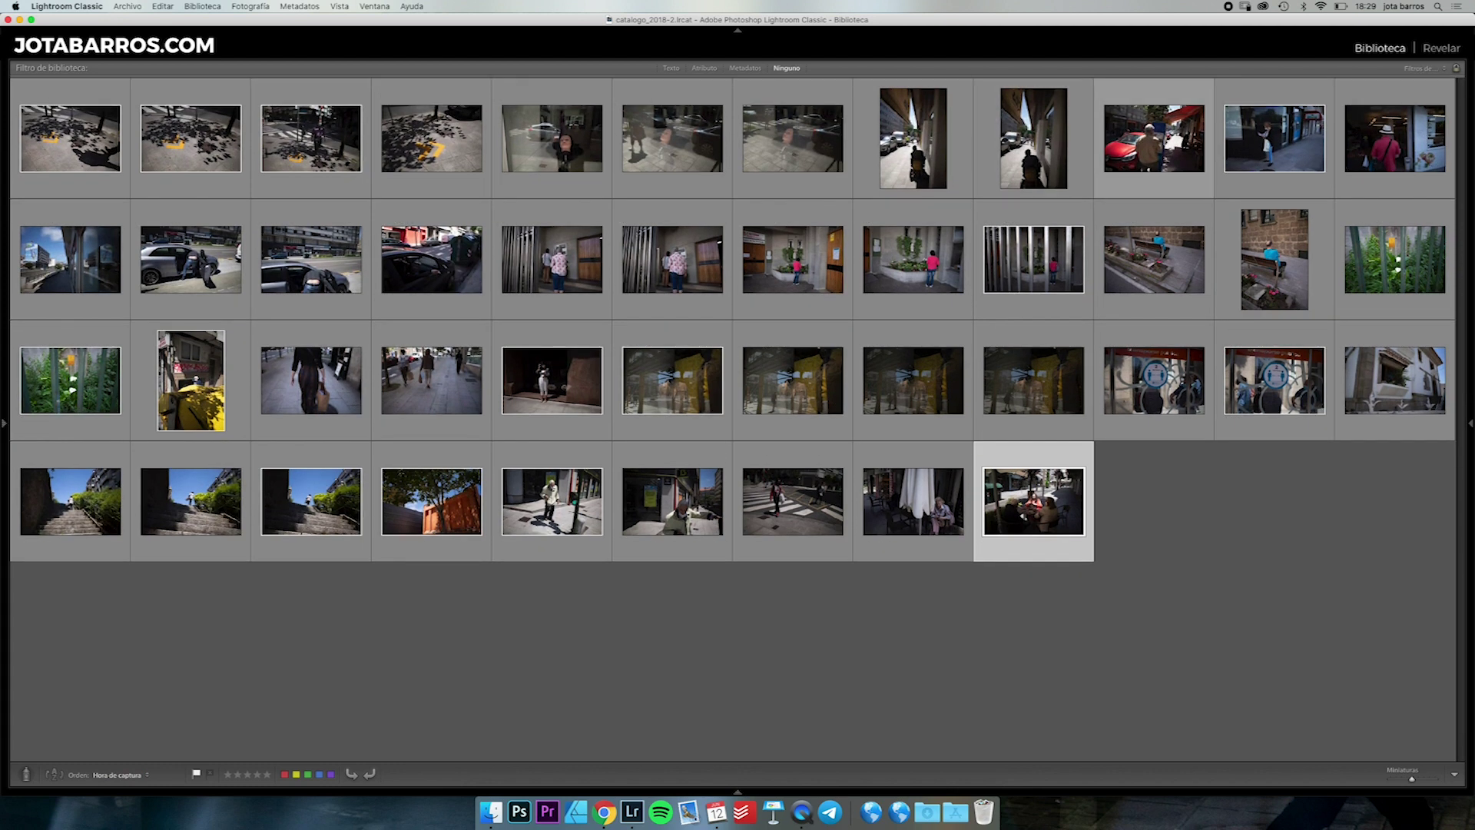
{"action": "left_click", "coordinate": [705, 67]}
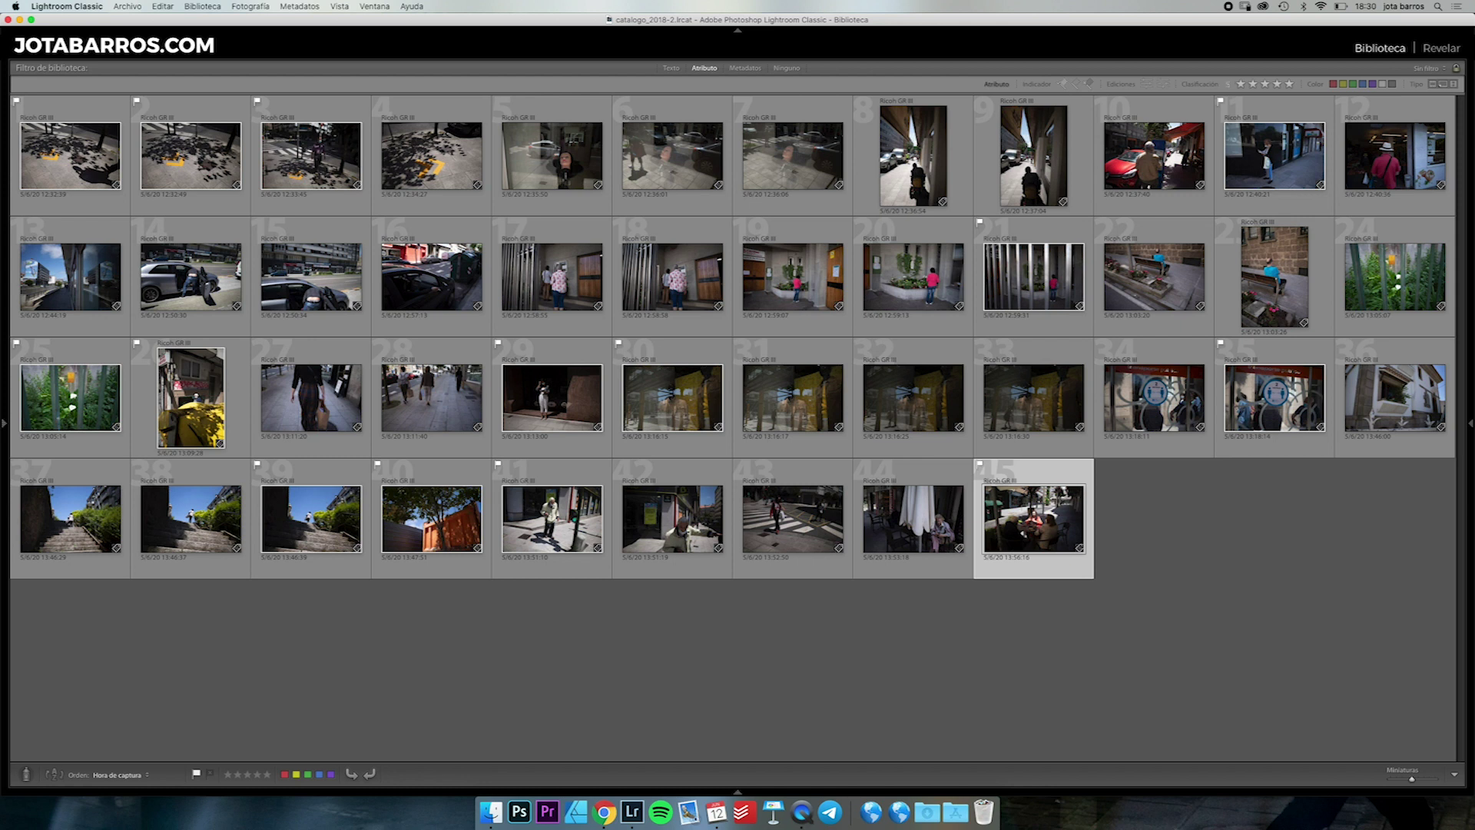
{"action": "left_click", "coordinate": [1063, 83]}
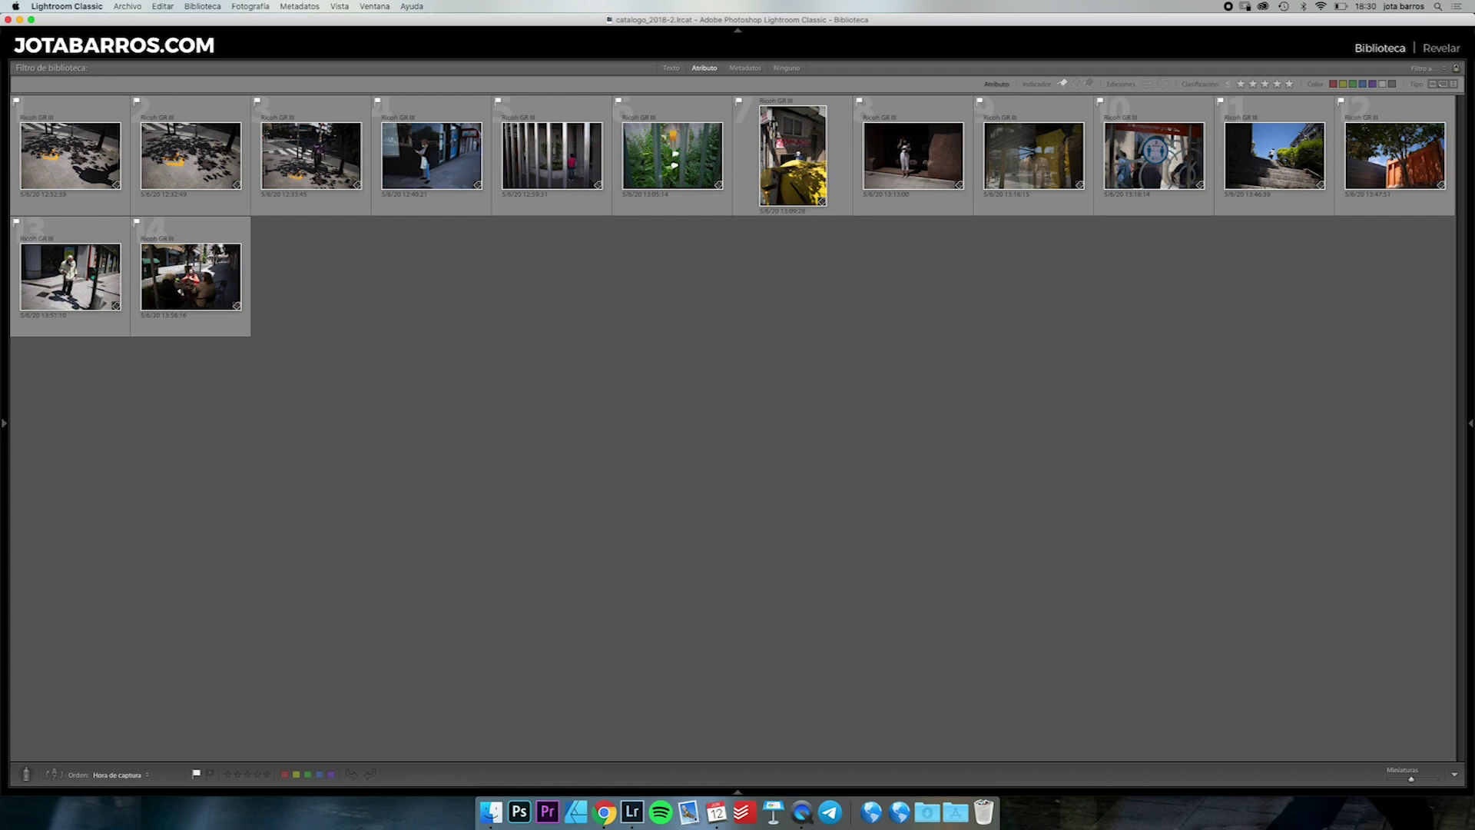
Enlarge the grid thumbnails to six per row and select the first flagged photo.
{"action": "key", "text": "equal"}
{"action": "key", "text": "equal"}
{"action": "key", "text": "equal"}
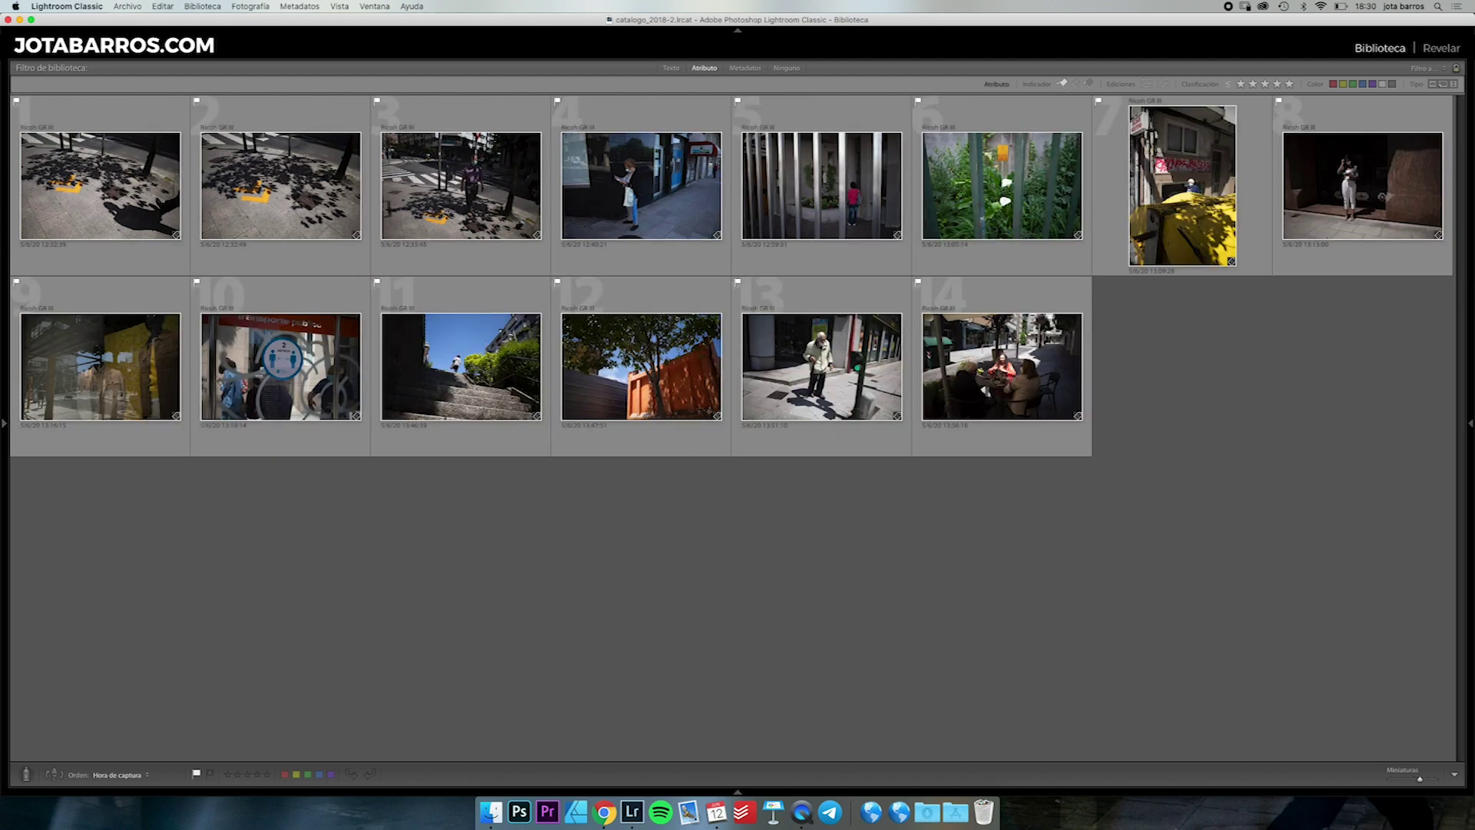
{"action": "key", "text": "equal"}
{"action": "key", "text": "equal"}
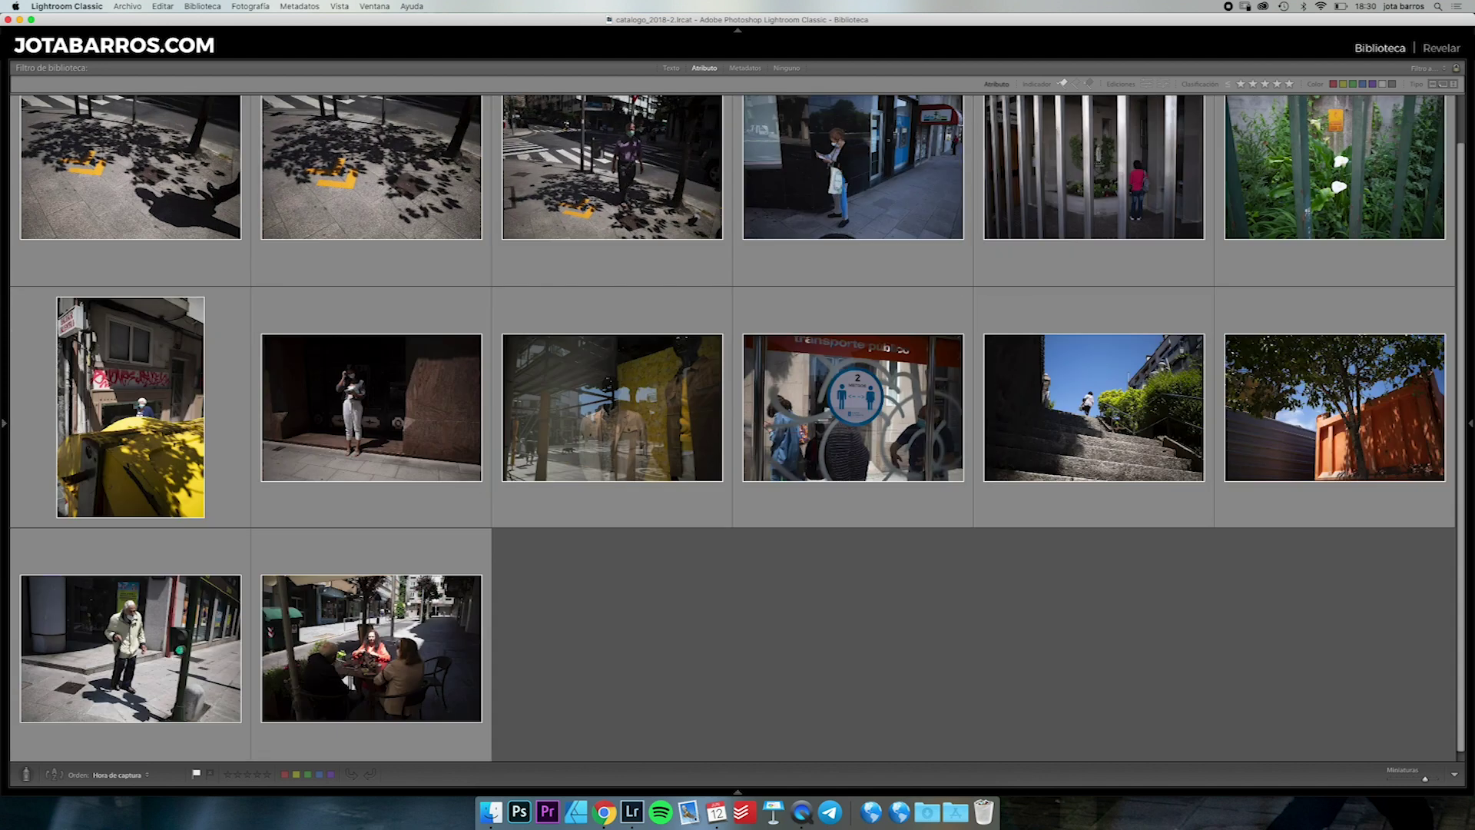
{"action": "scroll", "coordinate": [738, 428], "scroll_direction": "up", "scroll_amount": 1}
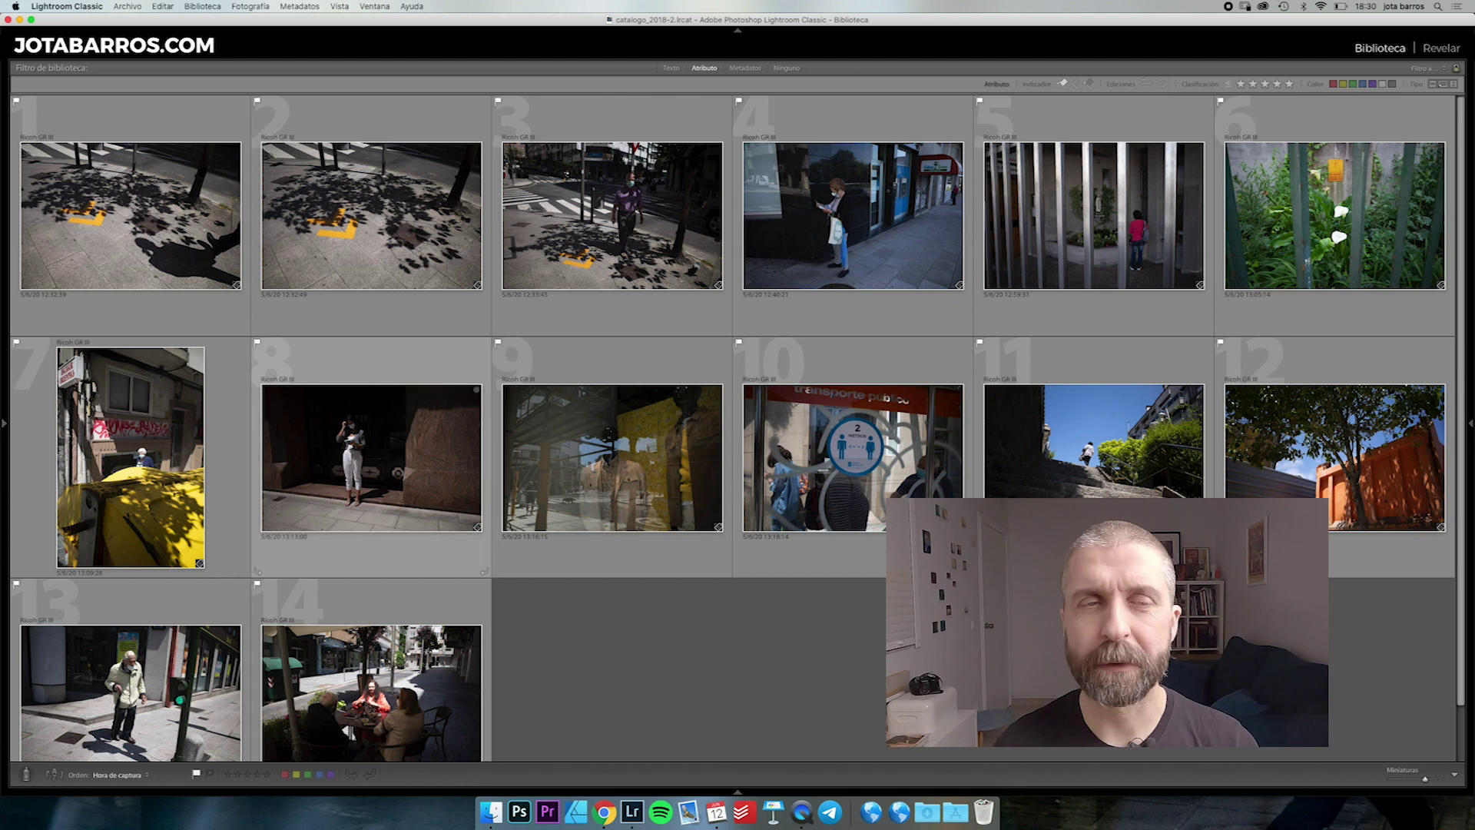
{"action": "left_click", "coordinate": [131, 215]}
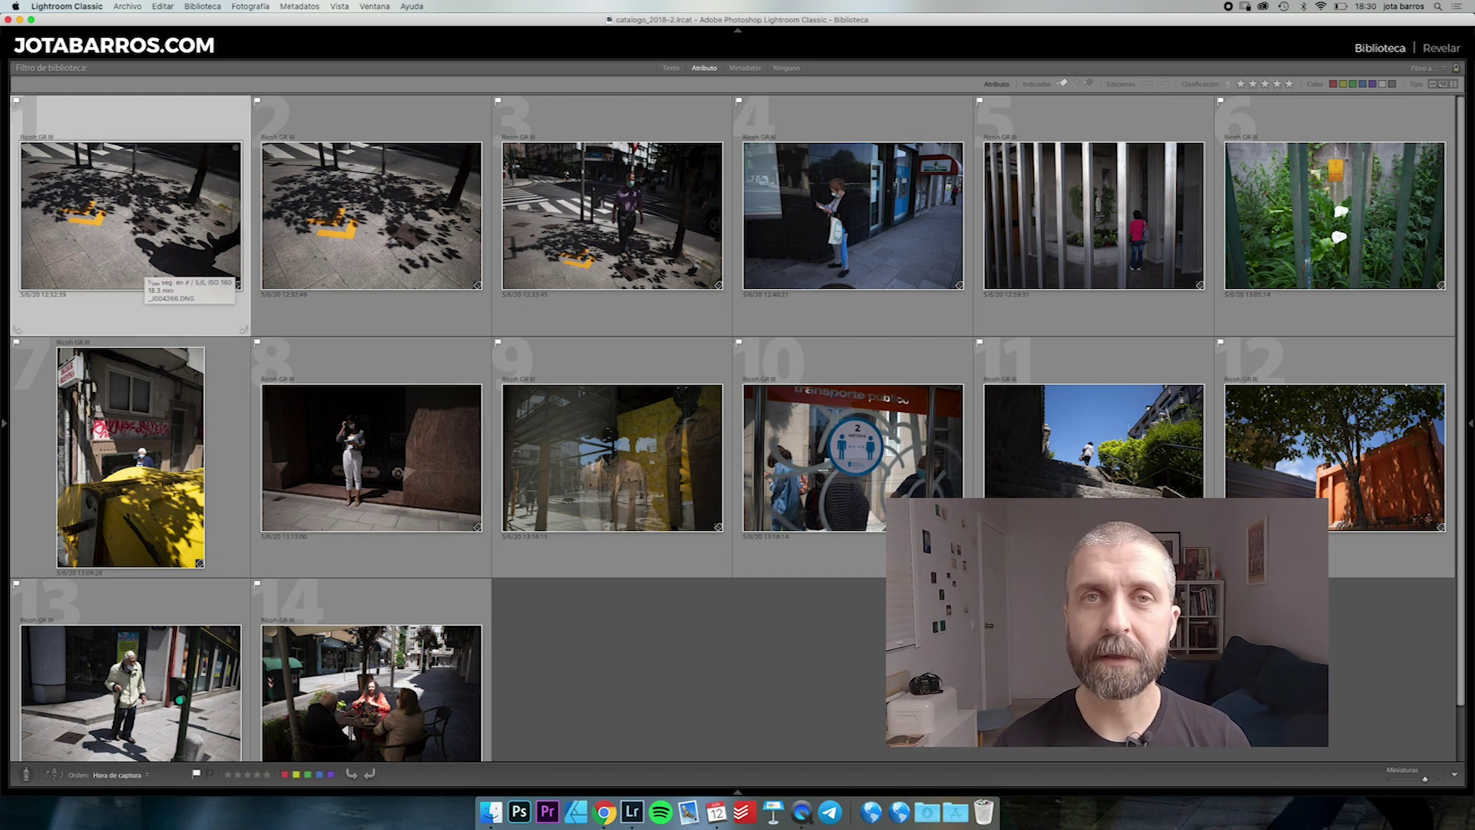
Preview the first pick full screen, then exit back to the 11-photo grid.
{"action": "key", "text": "f"}
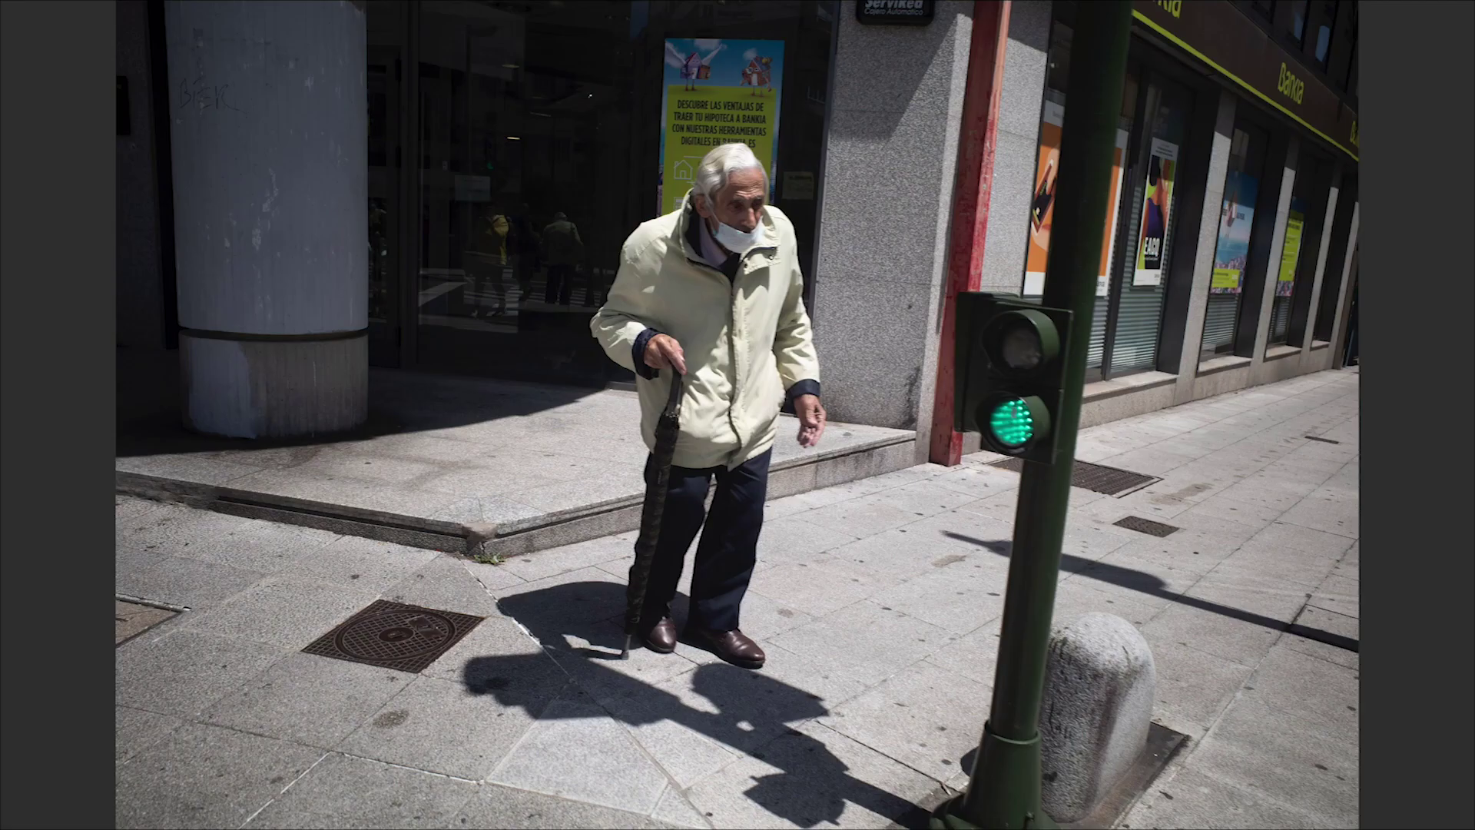
{"action": "key", "text": "Escape"}
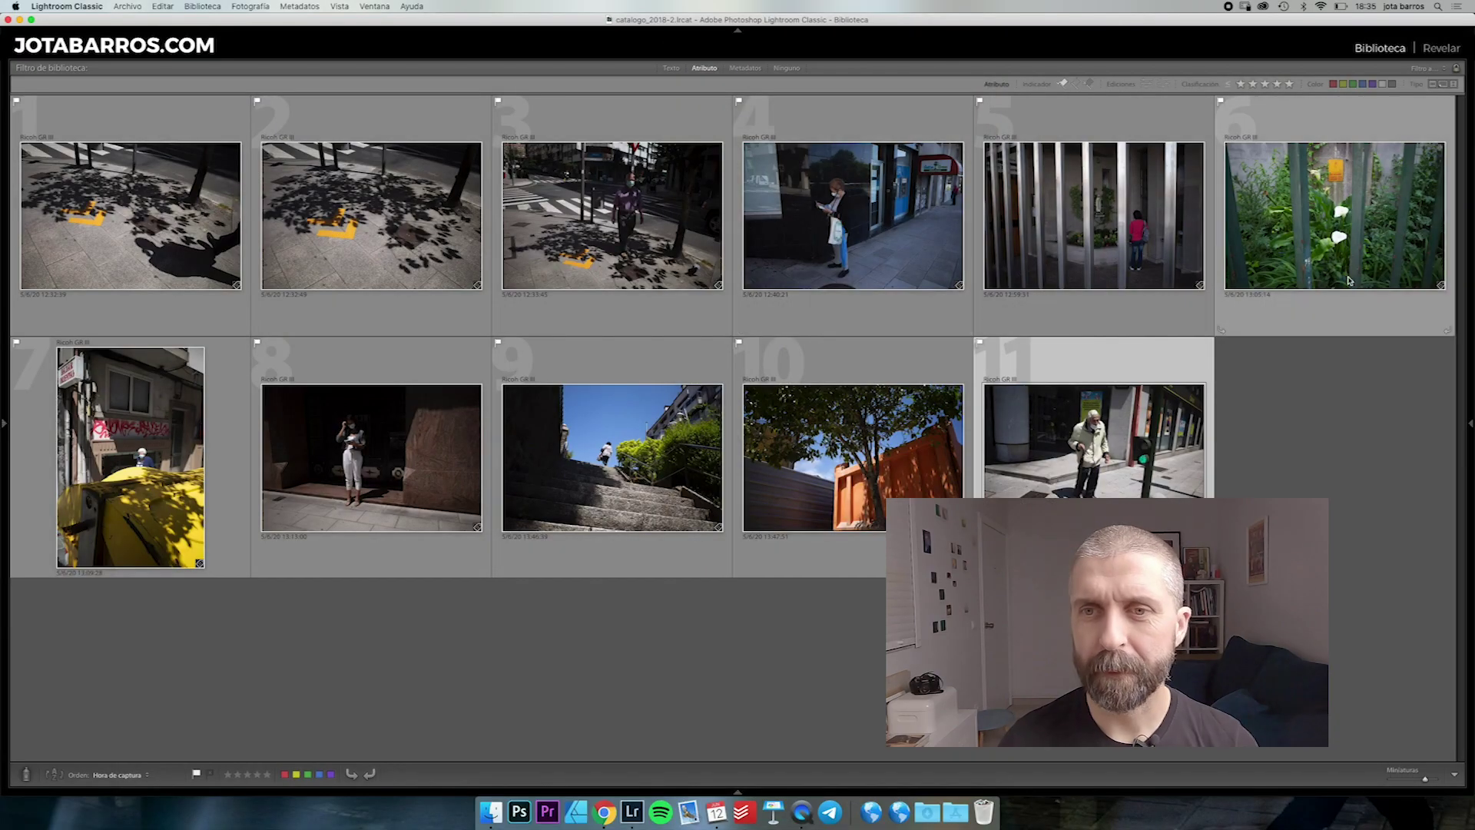
{"action": "left_click", "coordinate": [1378, 409]}
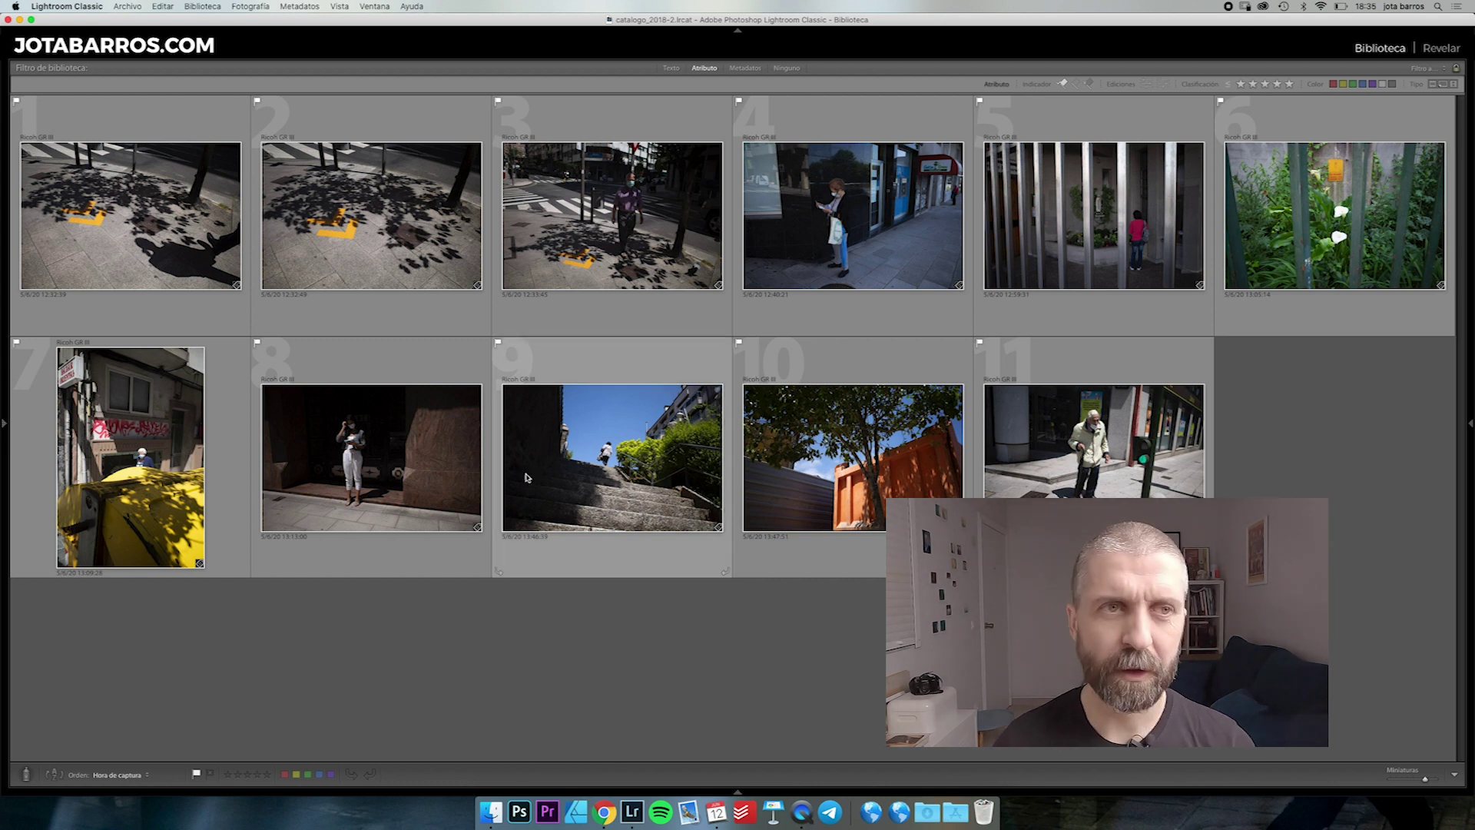
{"action": "mouse_move", "coordinate": [130, 215]}
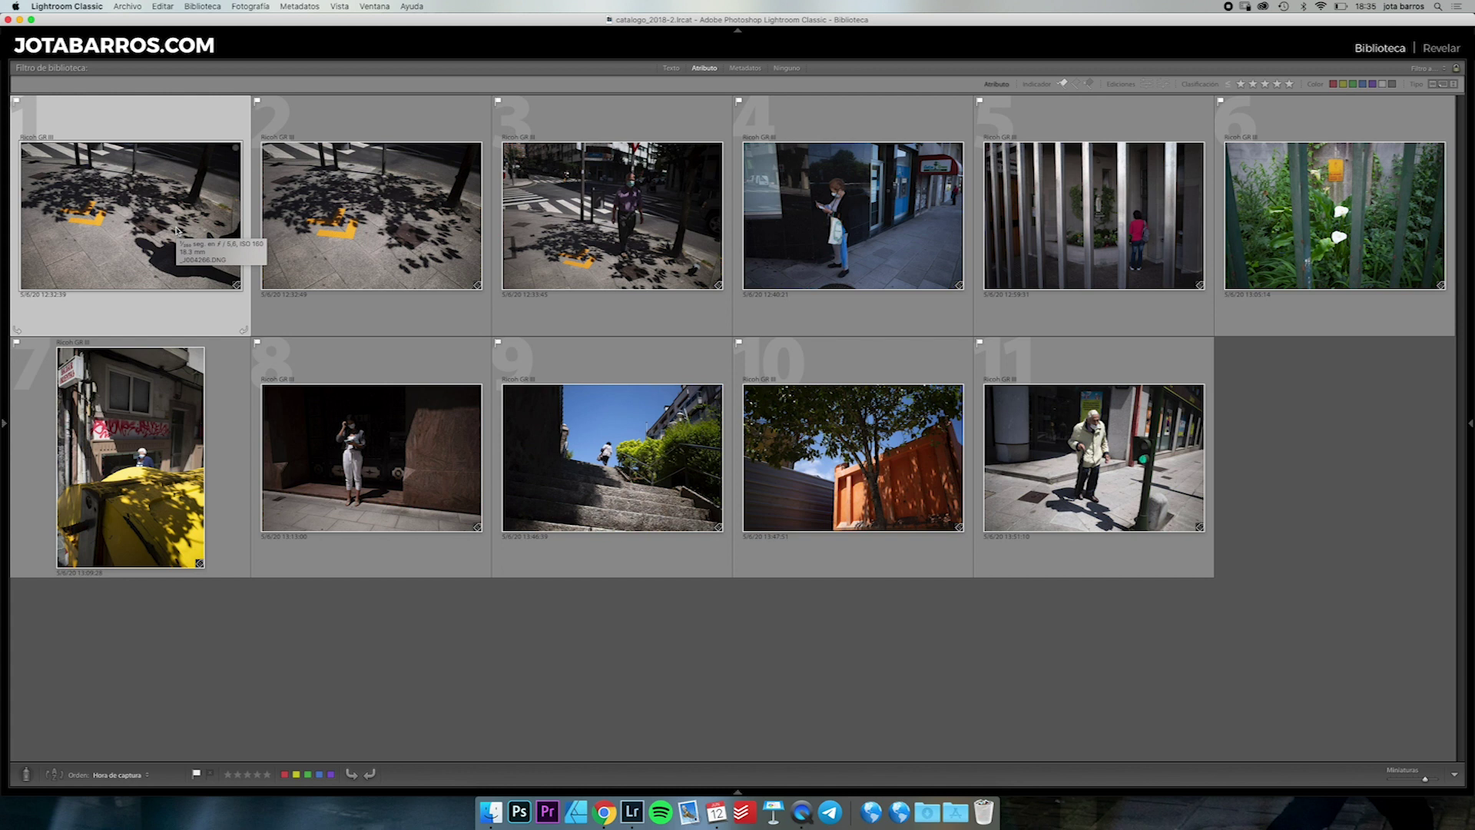
Step through the picks full screen, then return to Grid with Lights Out dimming the surroundings.
{"action": "key", "text": "f"}
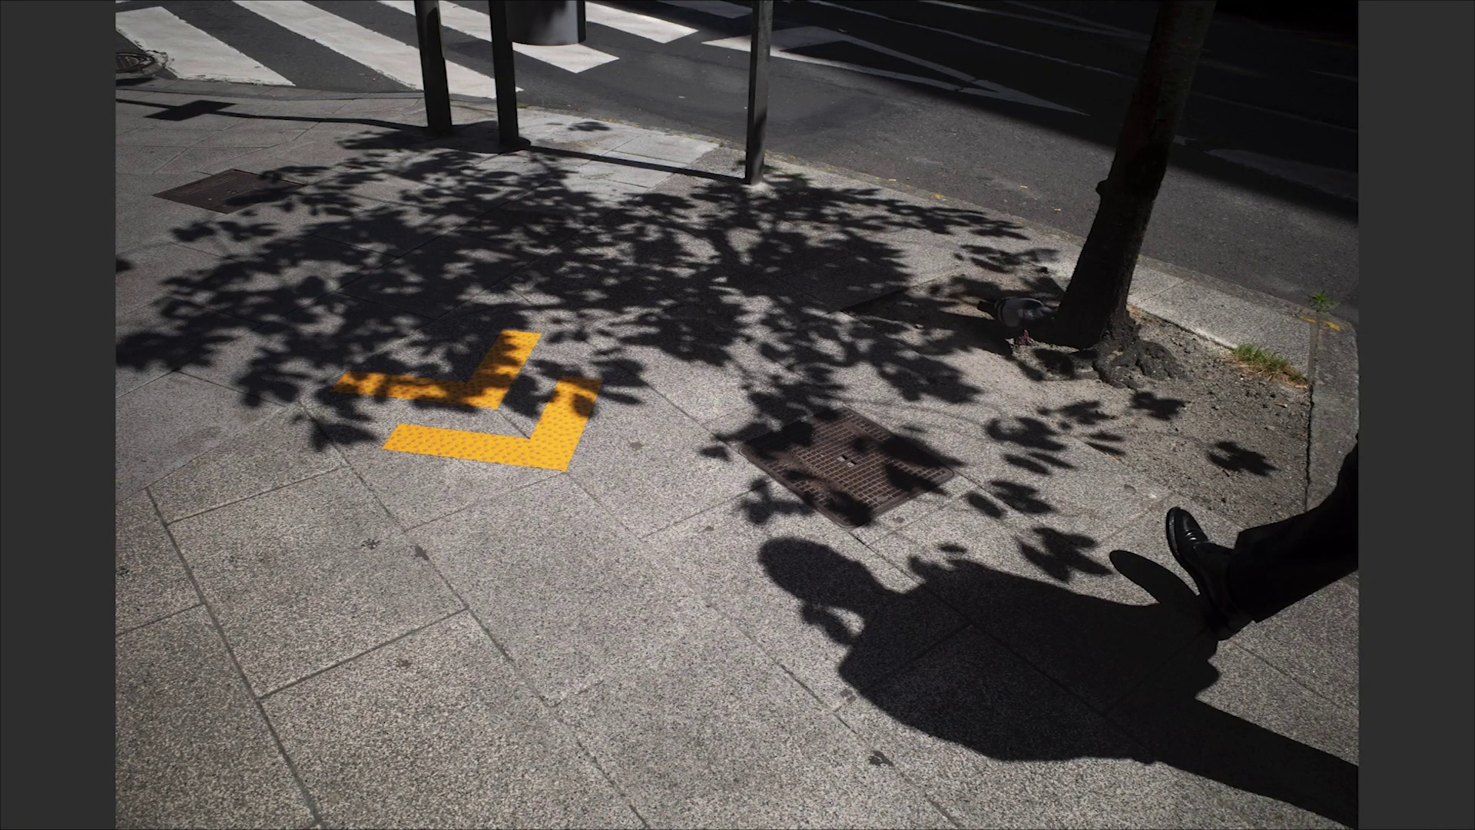
{"action": "key", "text": "Right"}
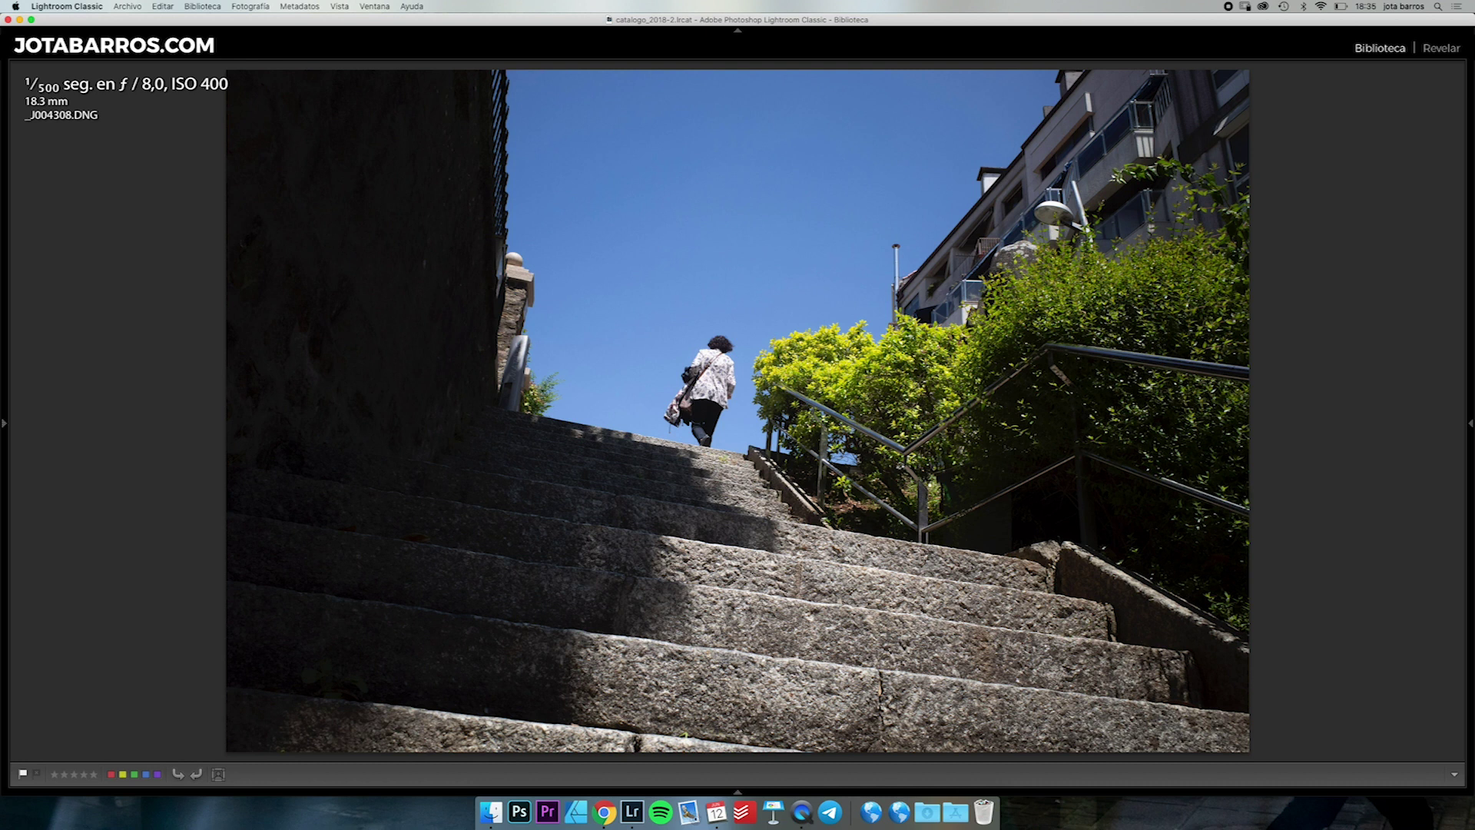
{"action": "key", "text": "Right"}
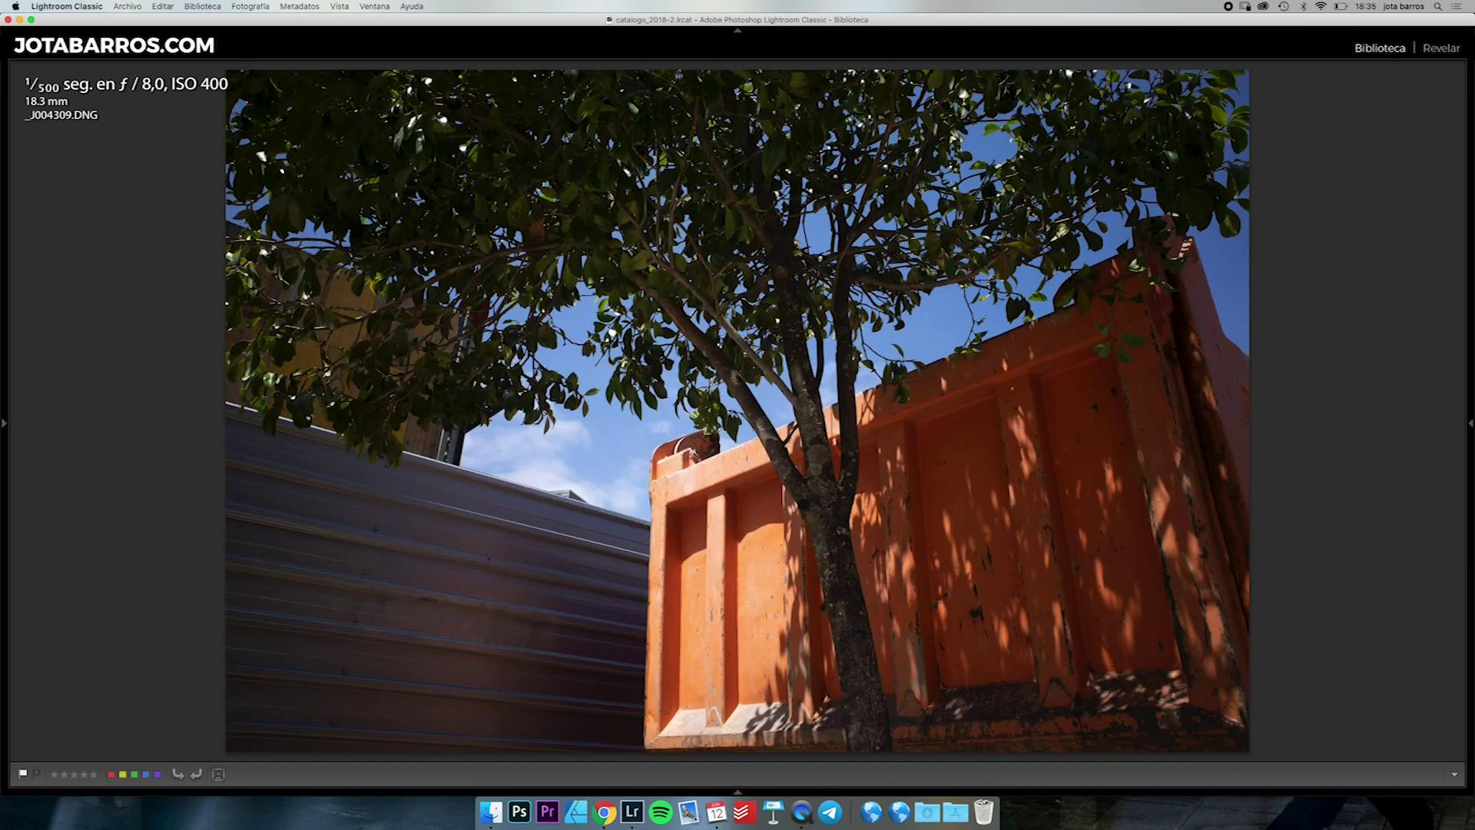
{"action": "key", "text": "Right"}
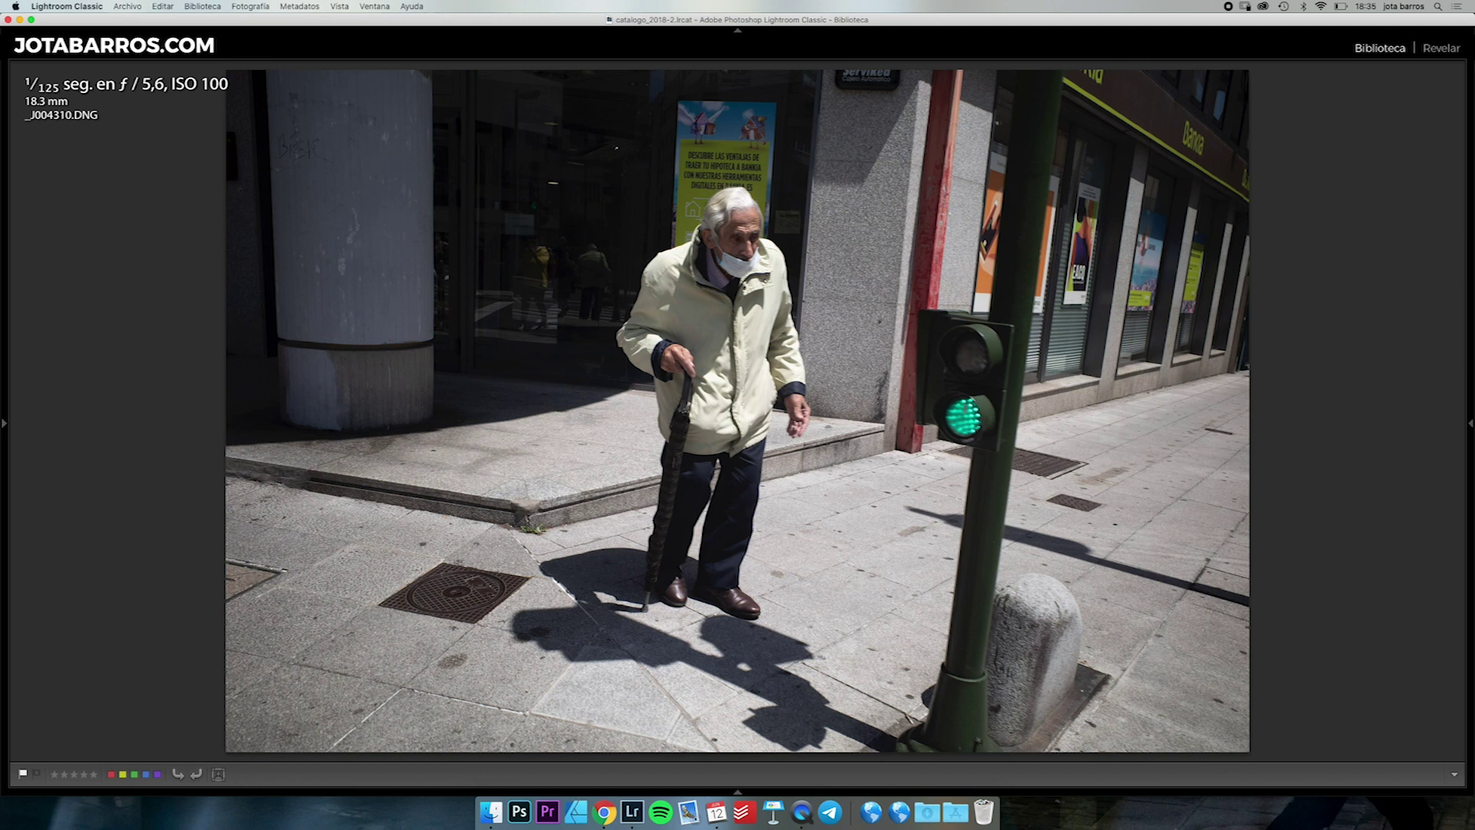
{"action": "key", "text": "g"}
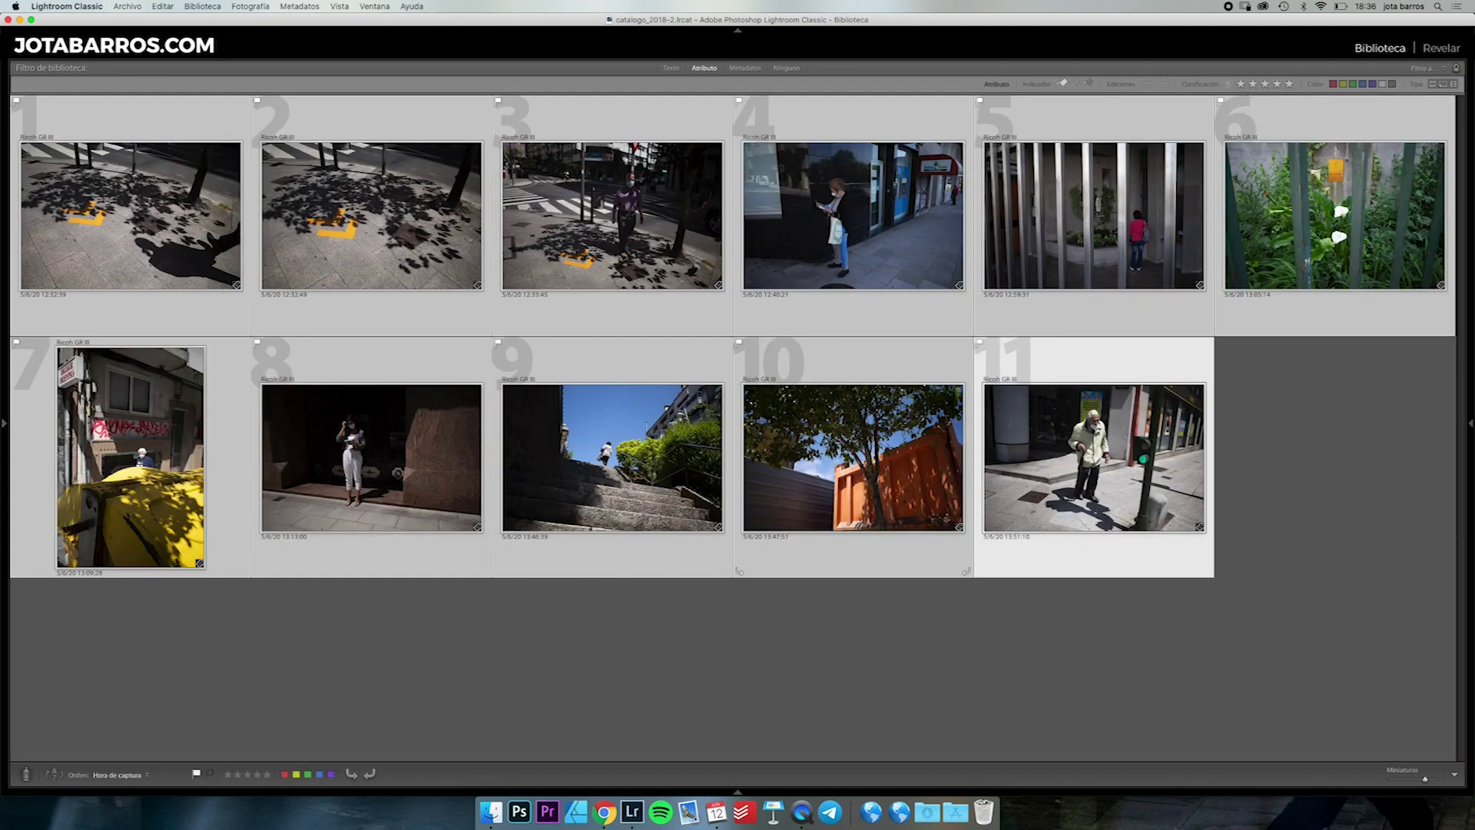
{"action": "key", "text": "l"}
{"action": "key", "text": "l"}
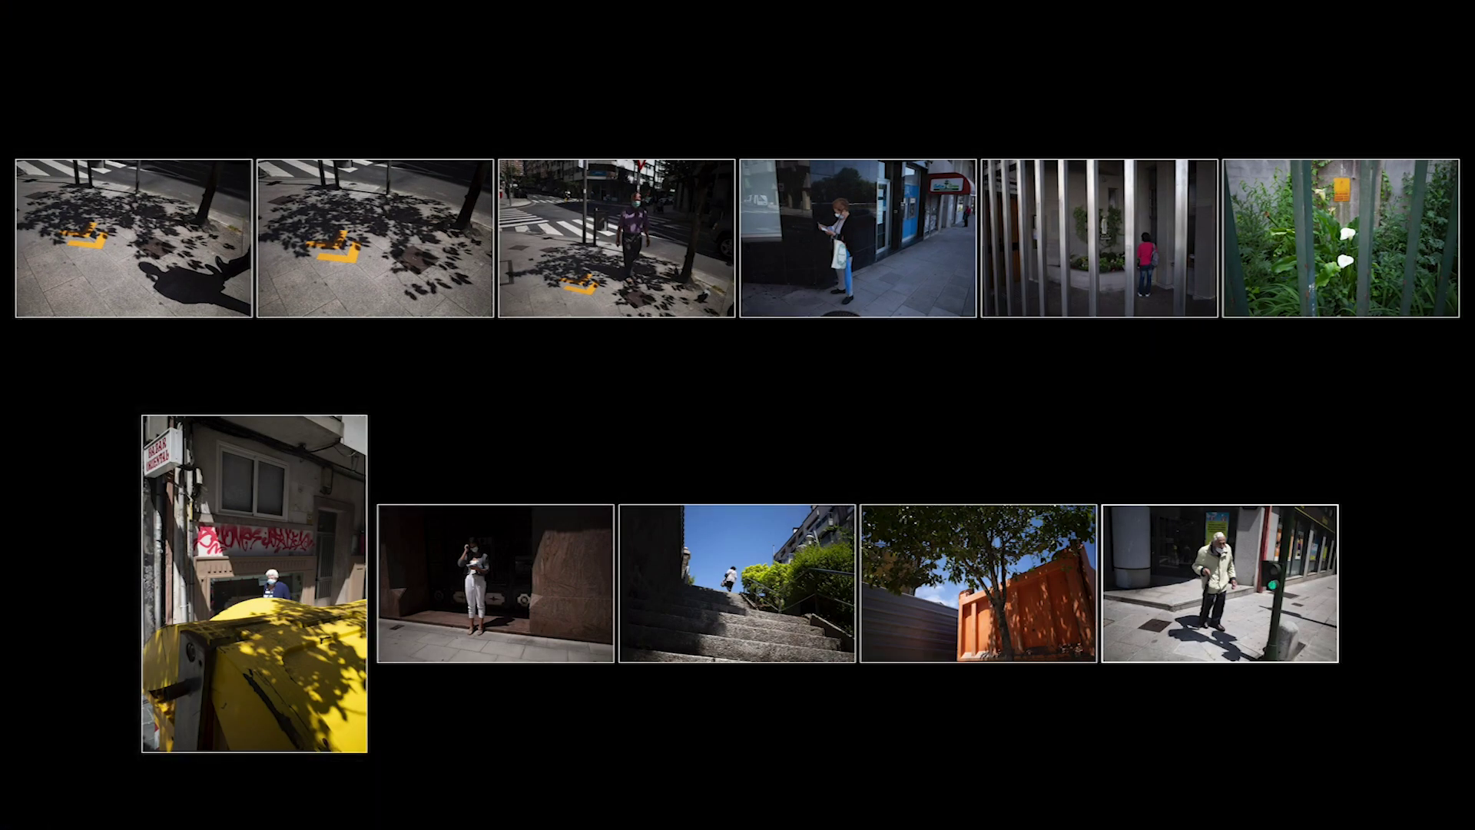